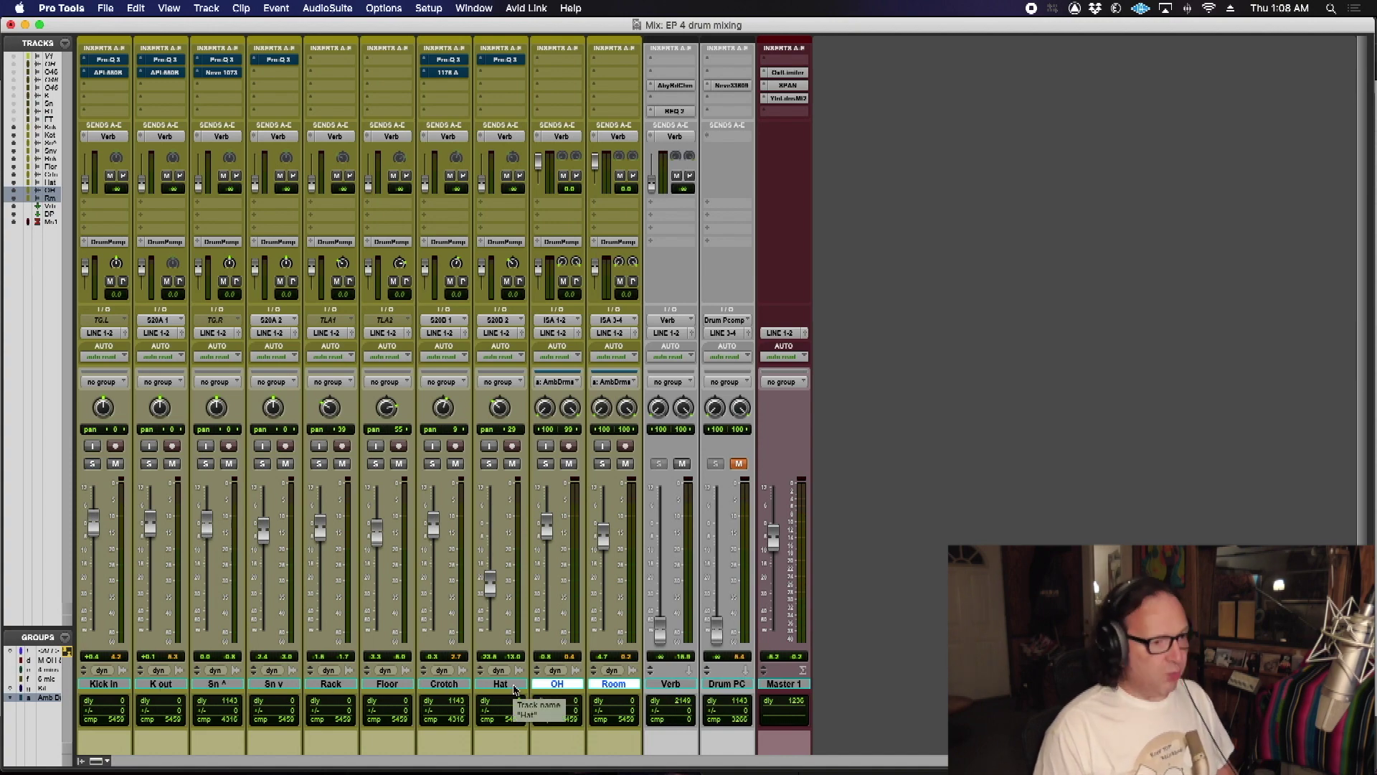
Step: Play back the full drum mix from just after the Full Drums marker, then stop it
key("super+equal")
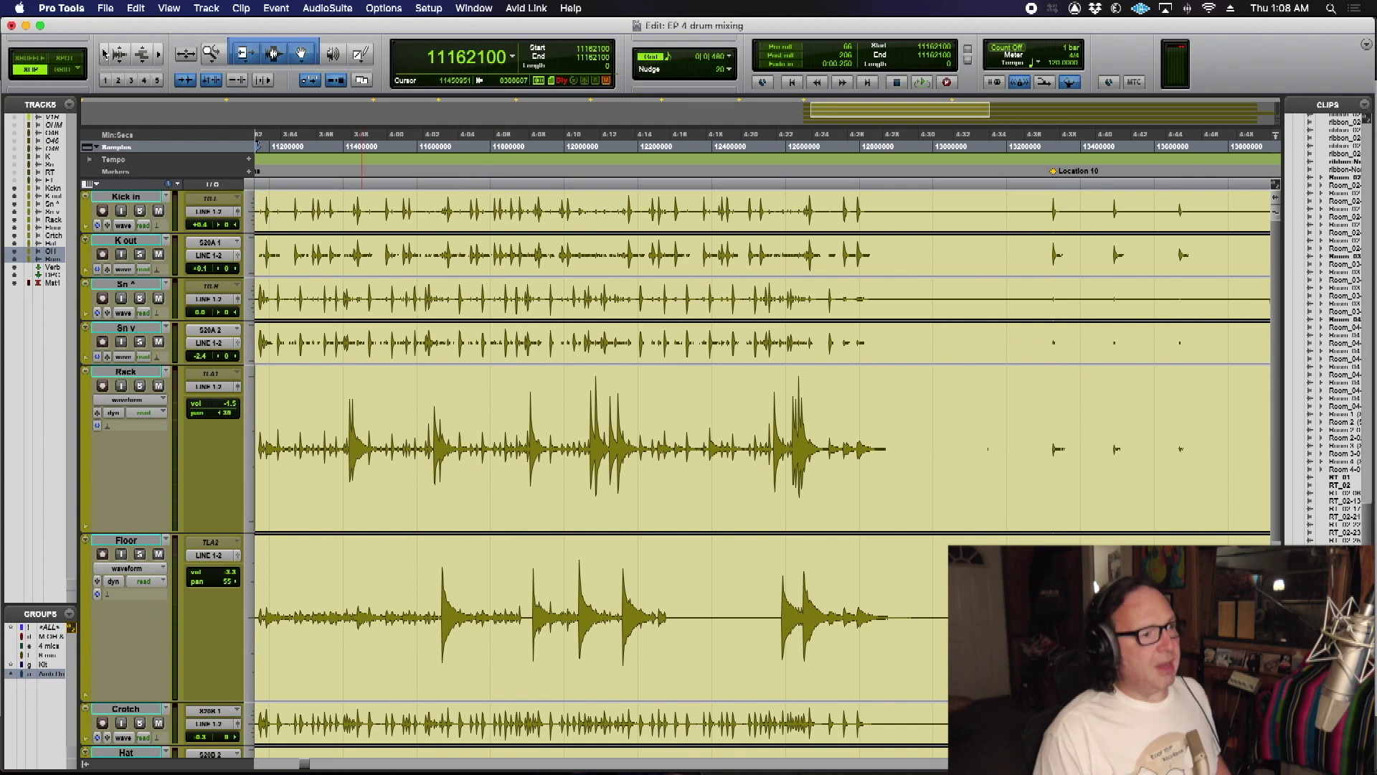
key("super+bracketleft")
left_click(506, 335)
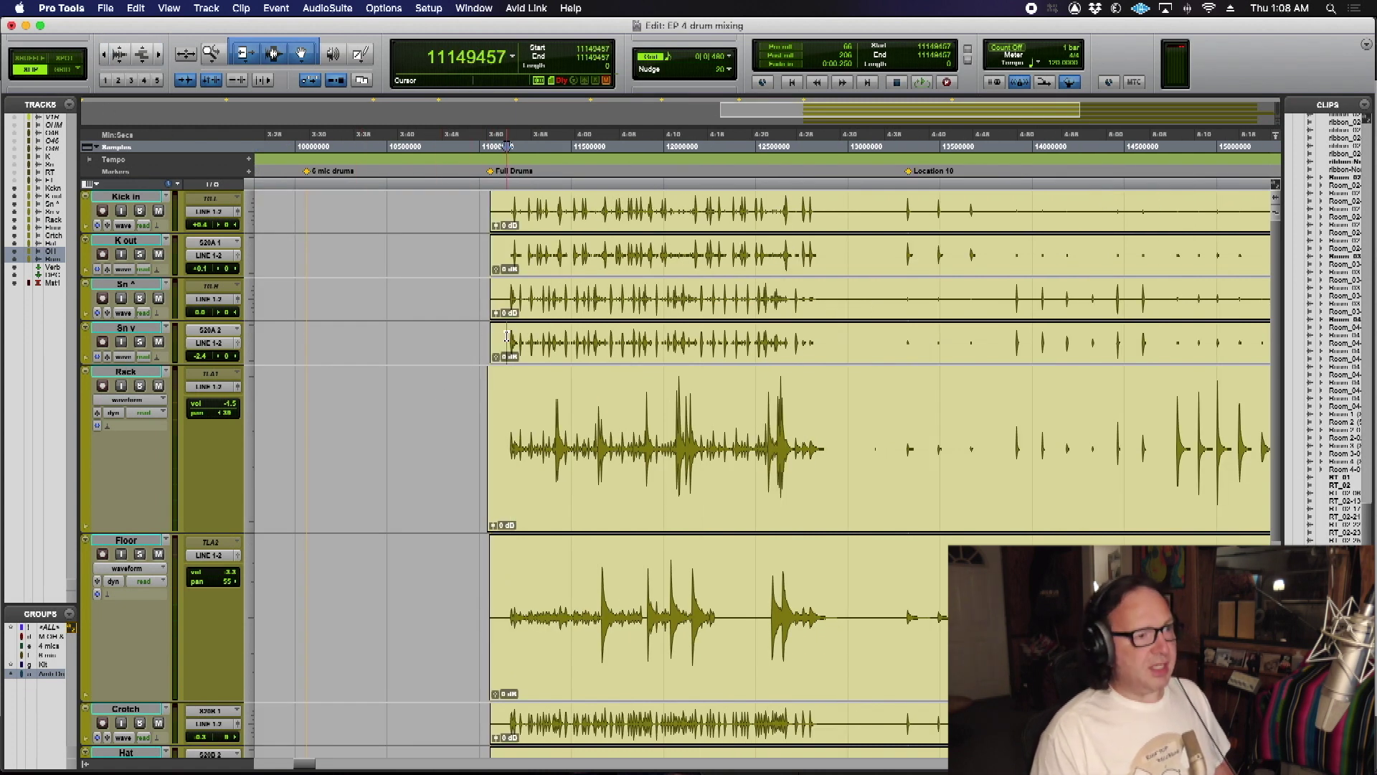
key("super+equal")
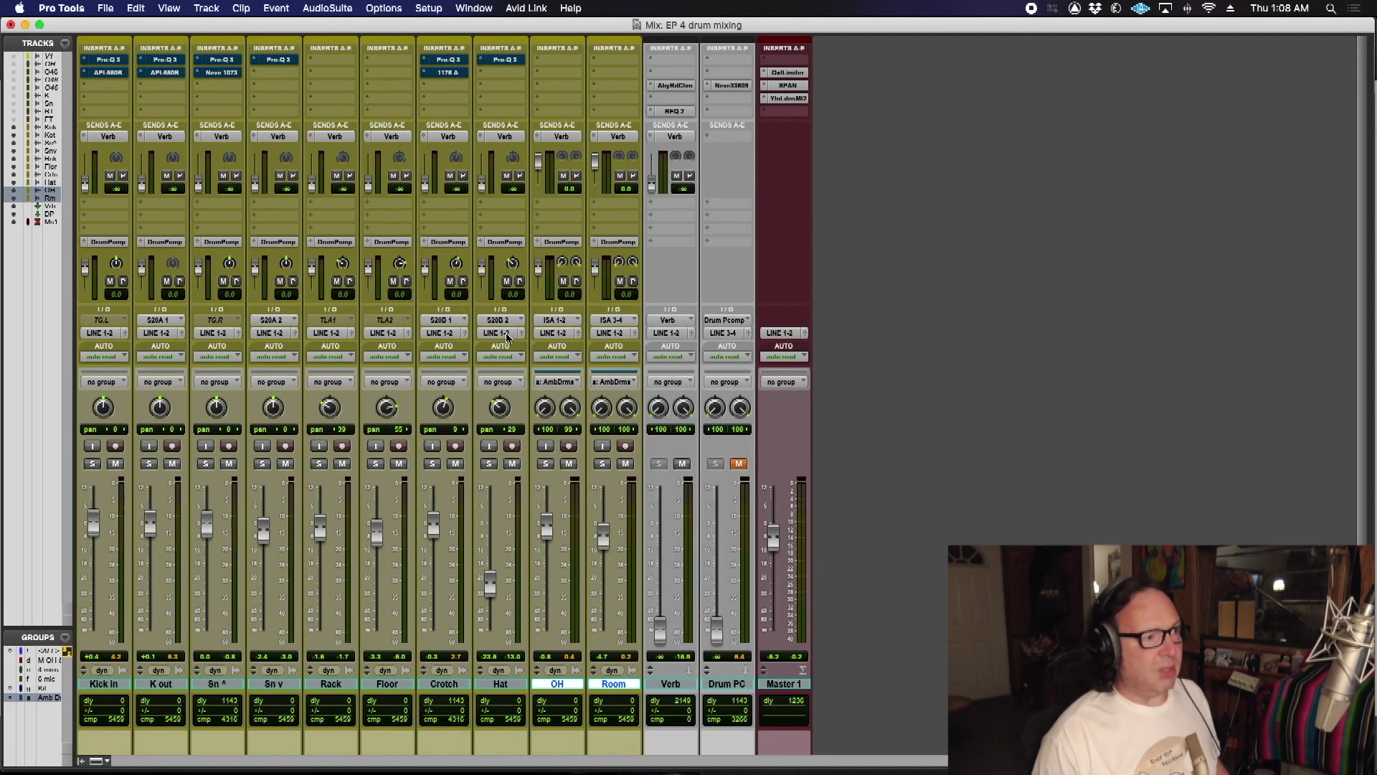
key("space")
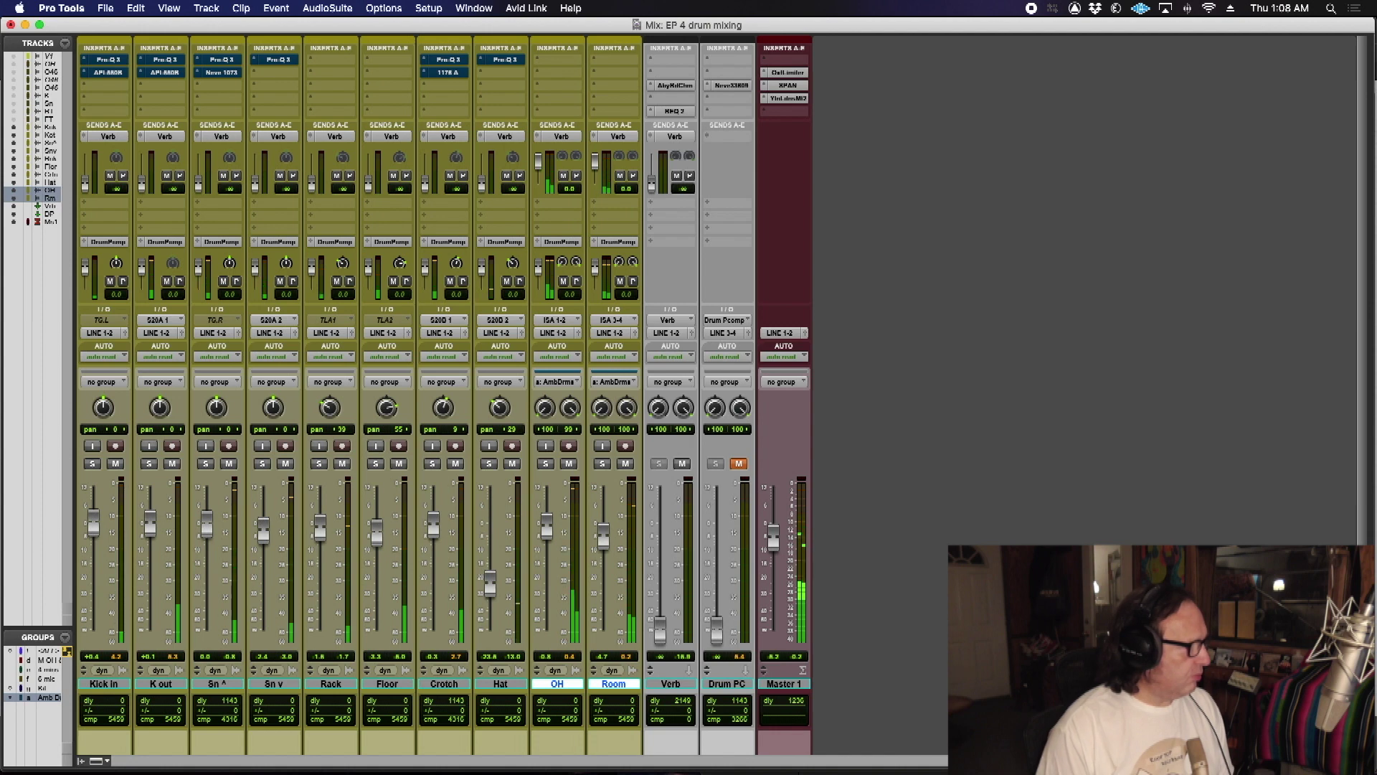
key("super+Tab")
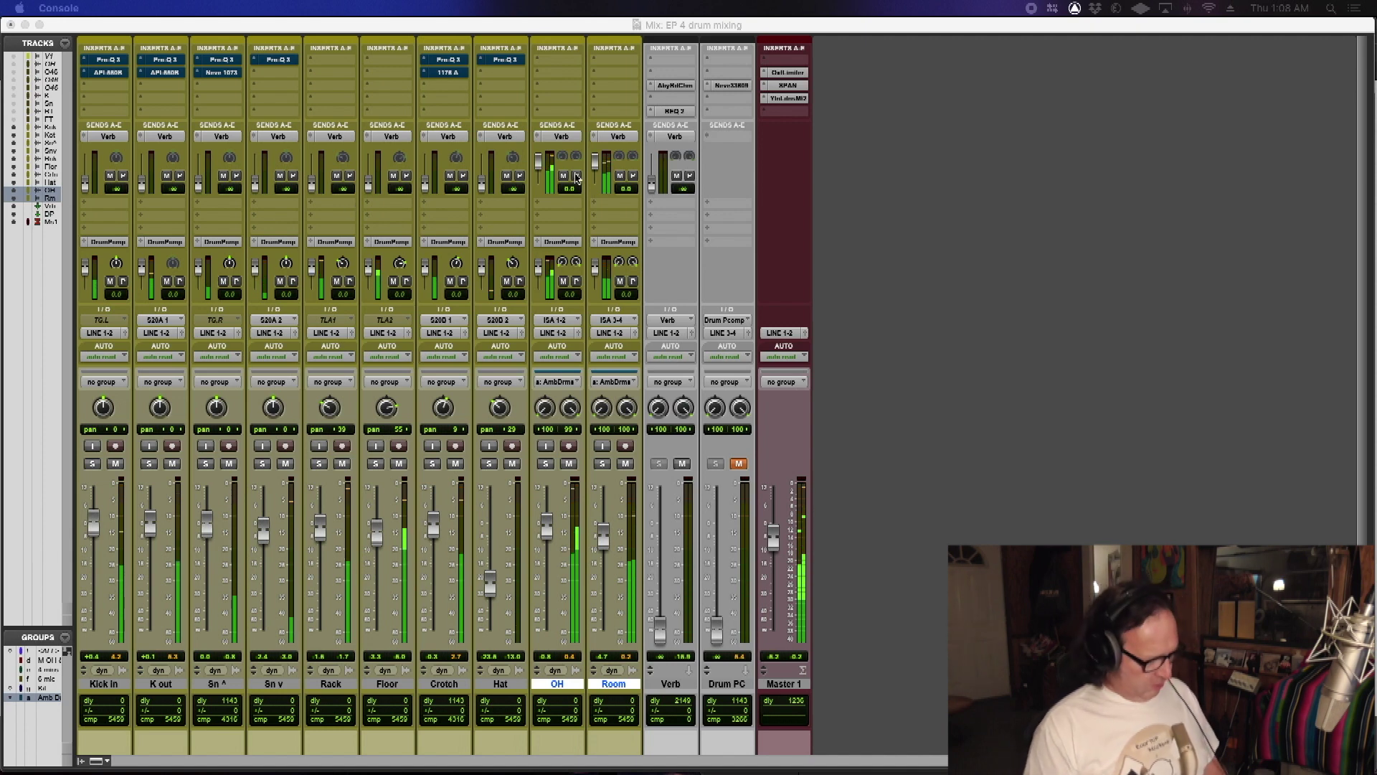
left_click(945, 200)
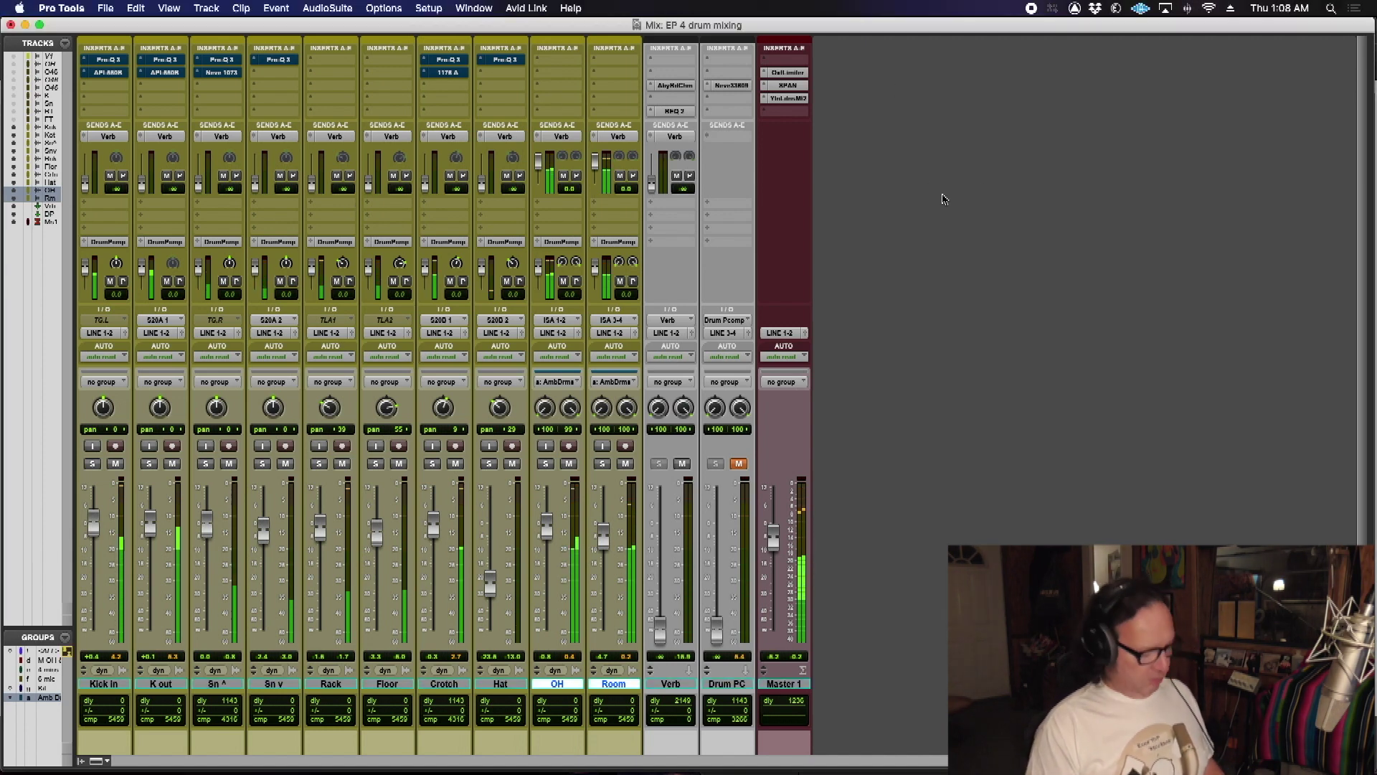
key("super+equal")
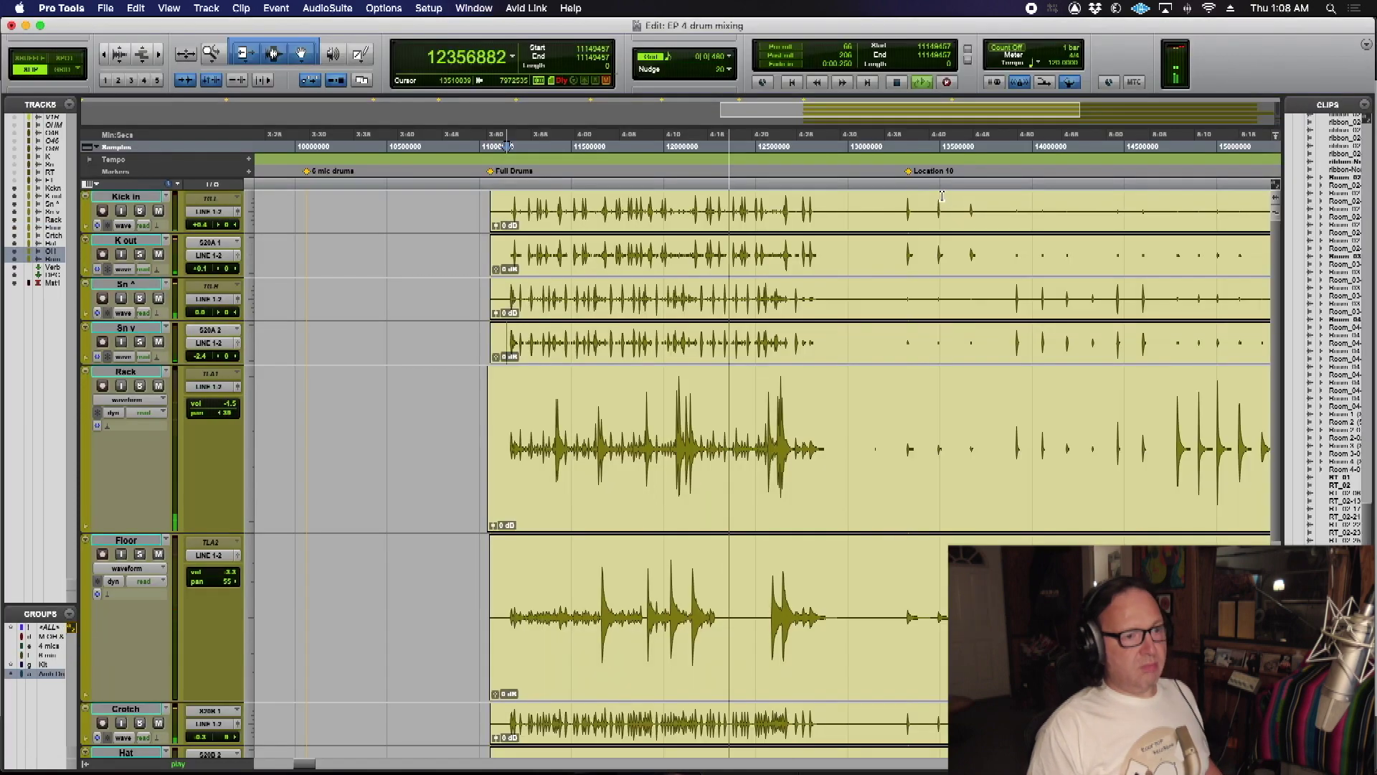
key("space")
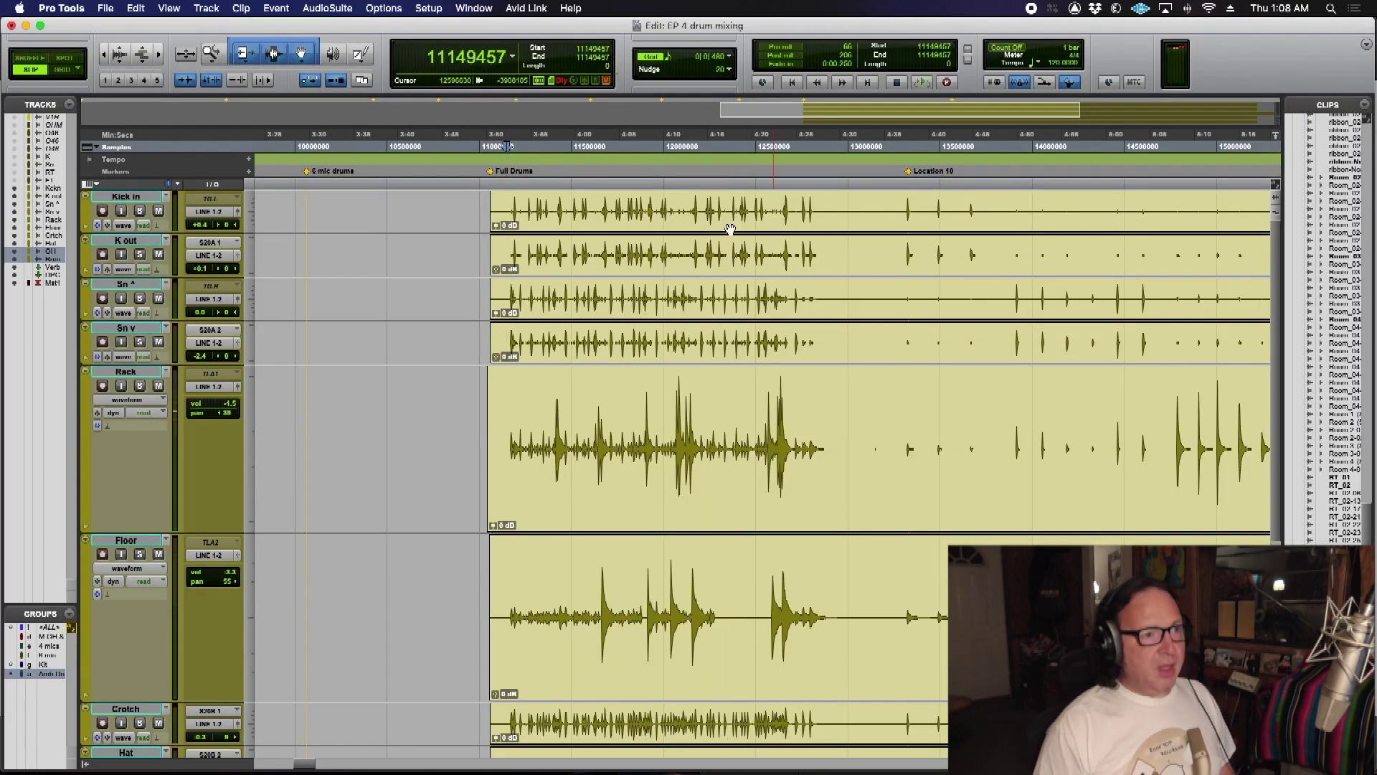
Step: Play the isolated drum hits starting at the Location 10 marker, then stop playback
left_click(604, 249)
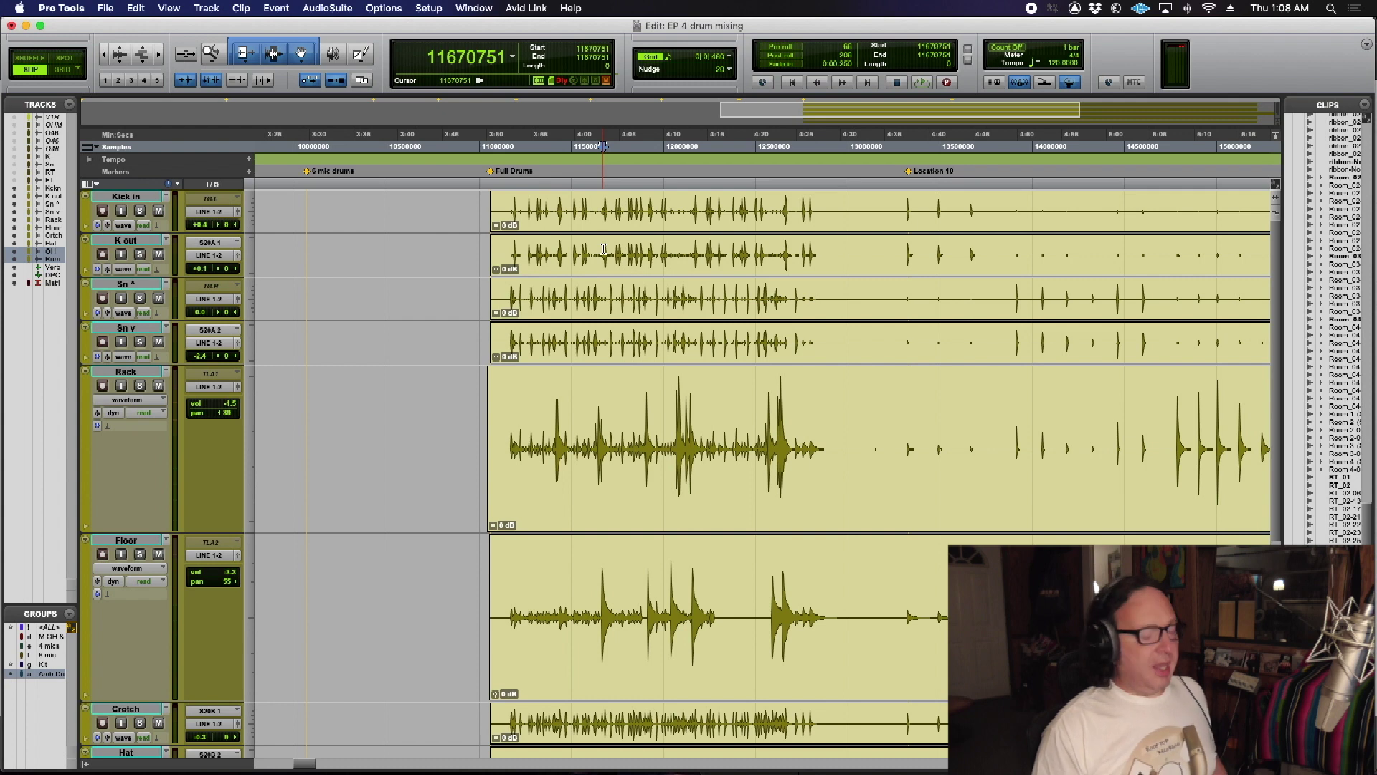
scroll(605, 249, "right", 10)
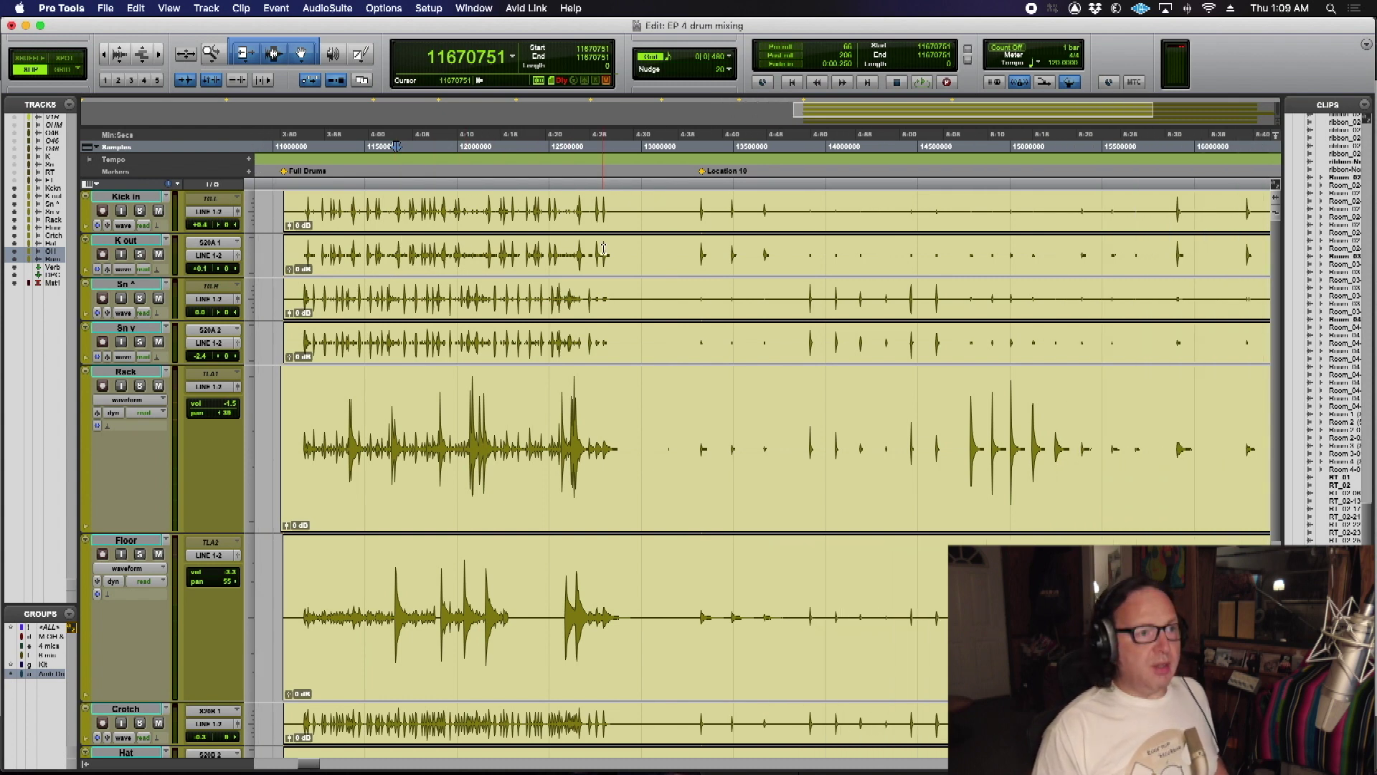
scroll(604, 249, "right", 3)
left_click(563, 202)
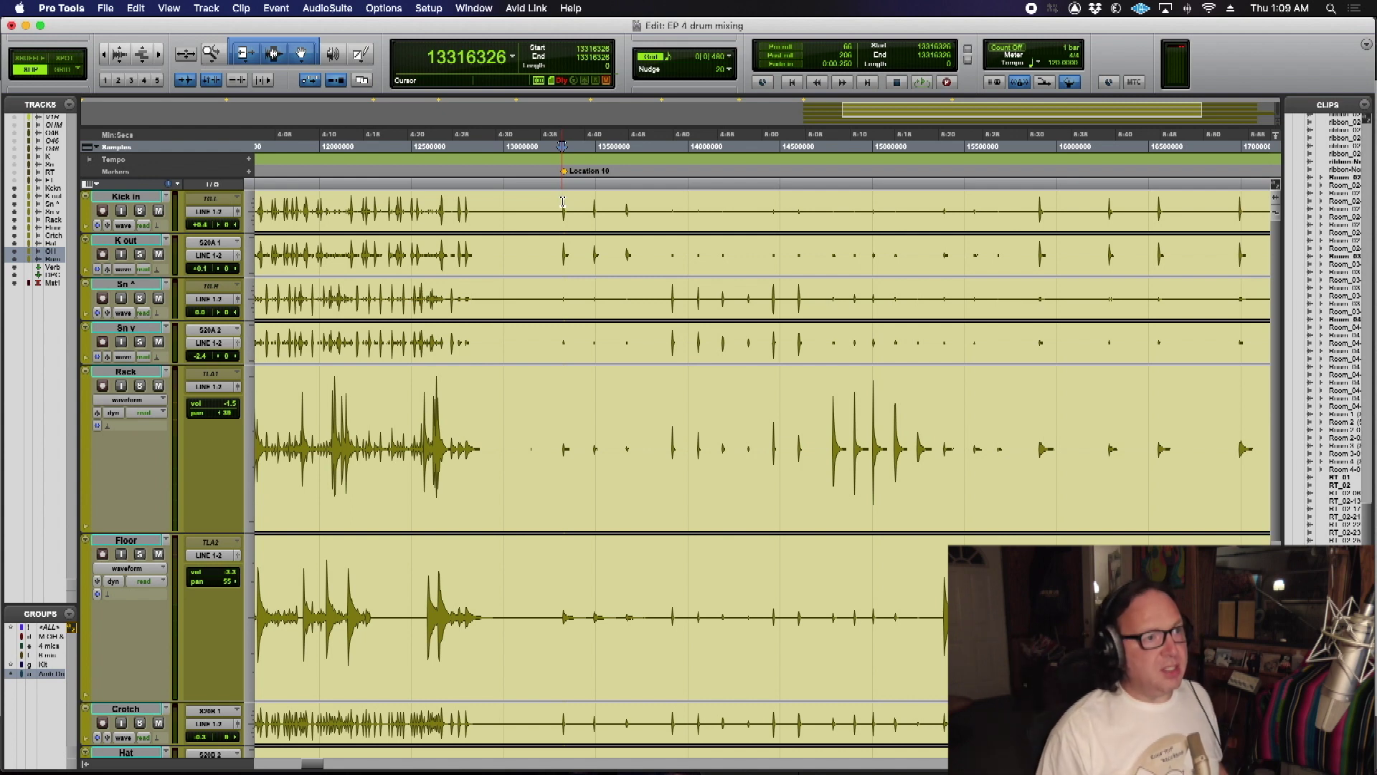
key("space")
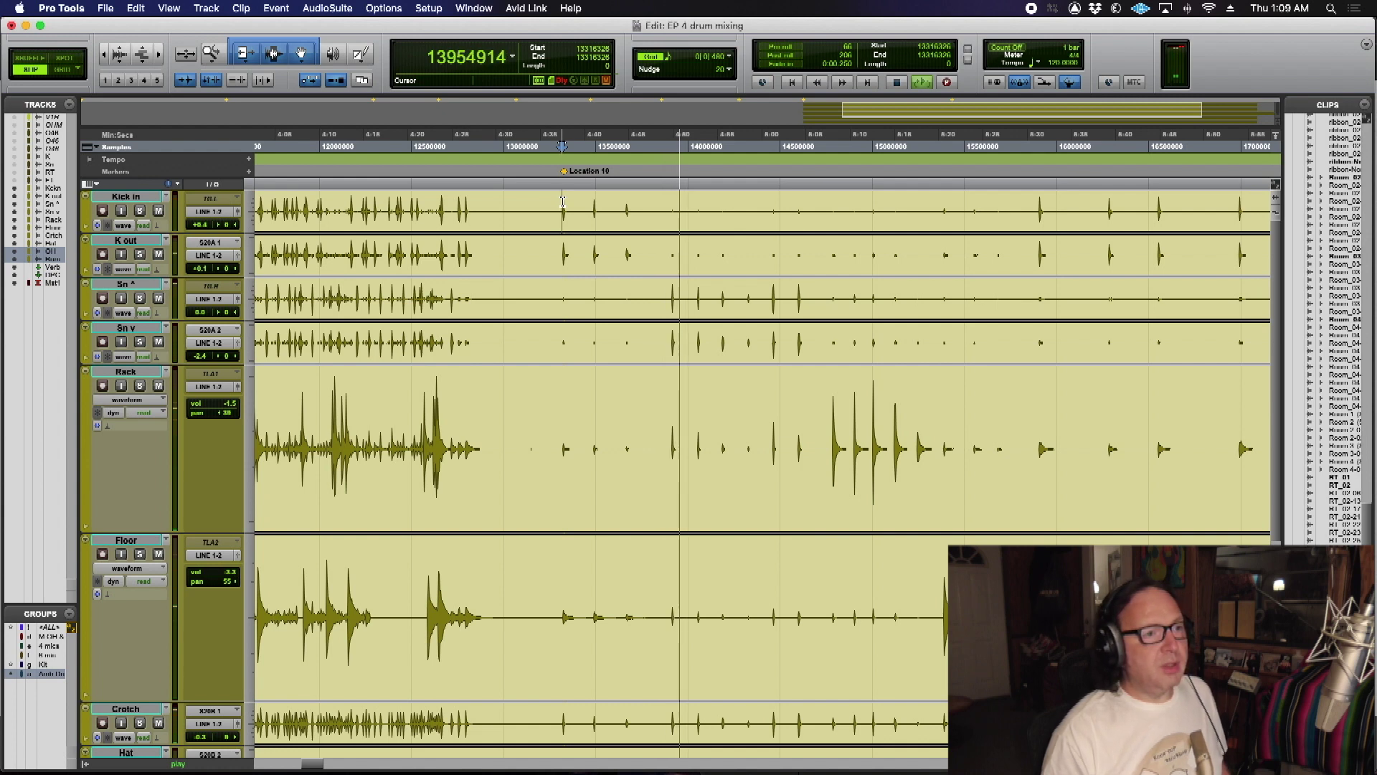
key("space")
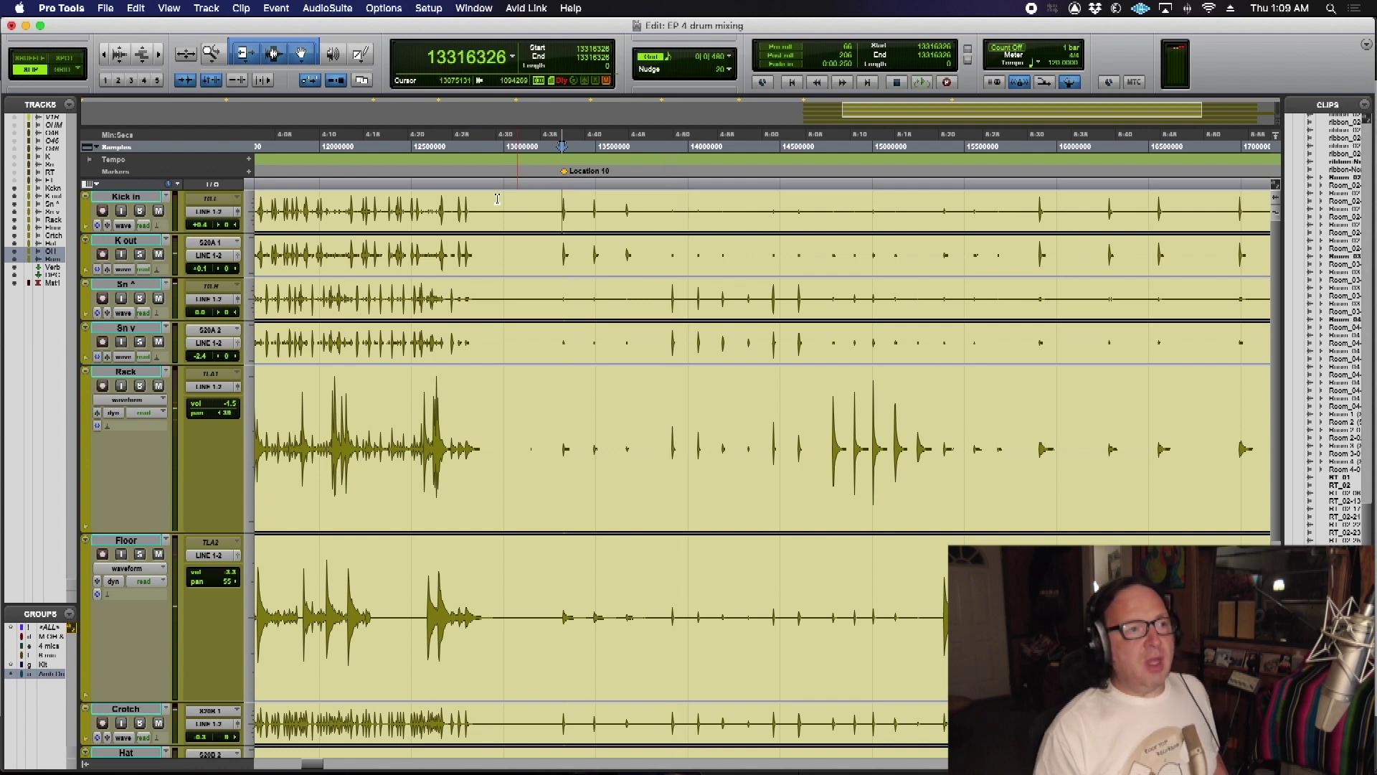
Step: Measure the delay from the first isolated snare hit's onset on Sn ^ to its arrival on the Rack and Floor tracks
left_click(564, 206)
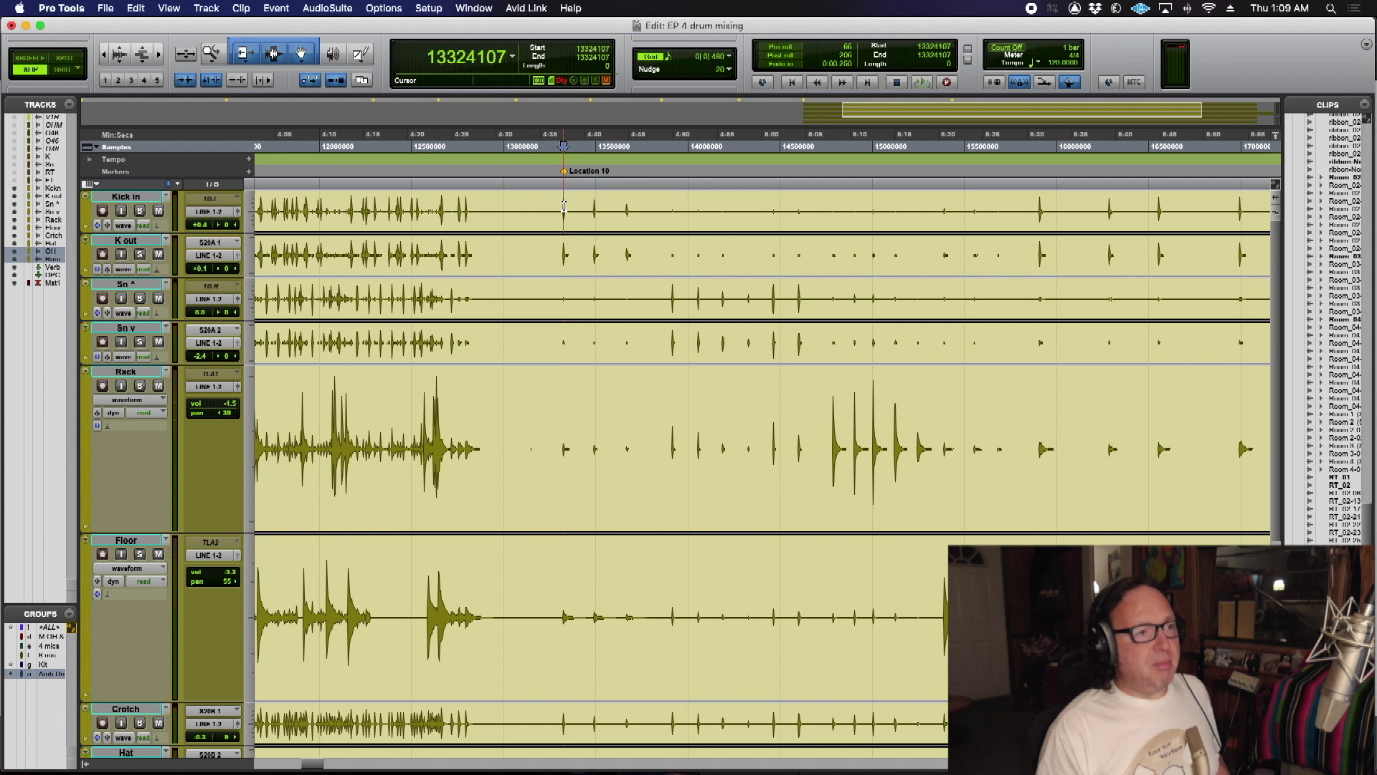
left_click(672, 294)
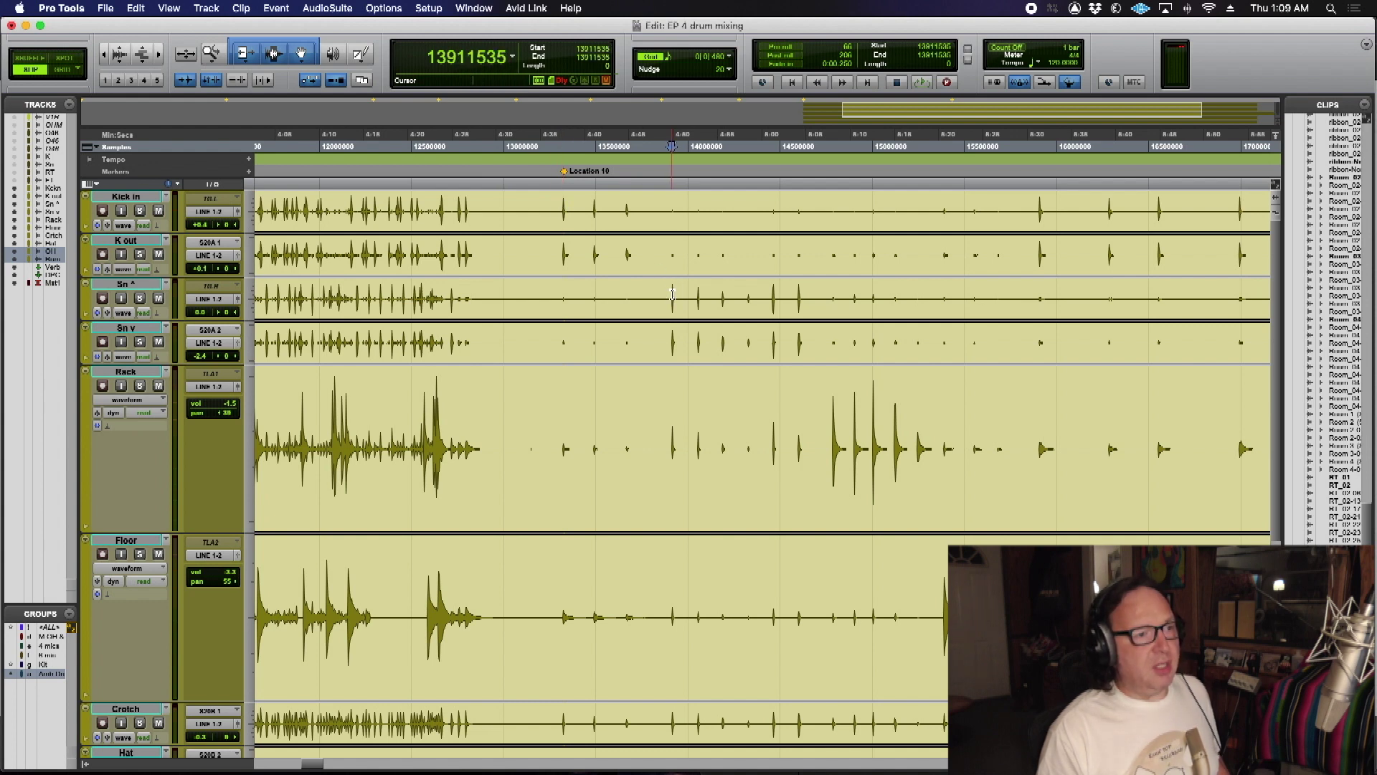
left_click(673, 294)
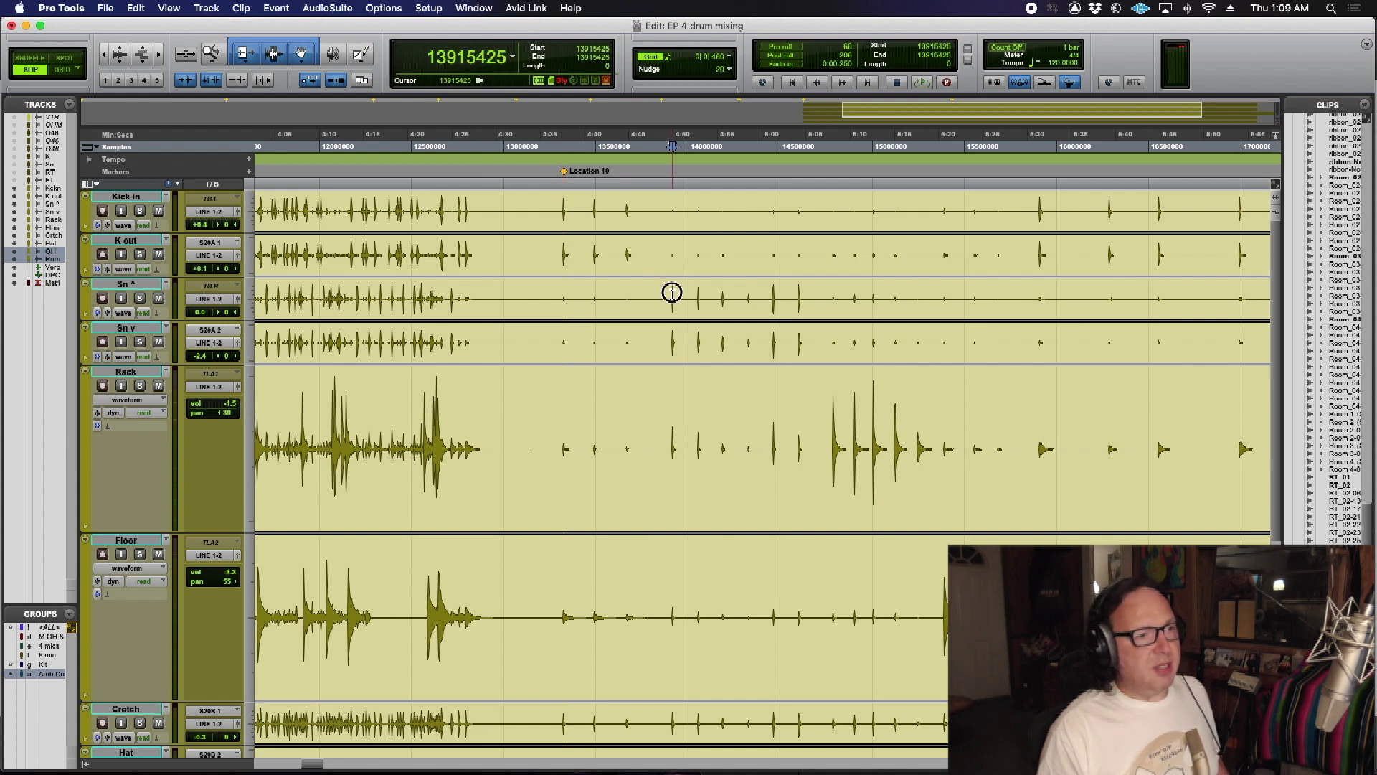
left_click(144, 81)
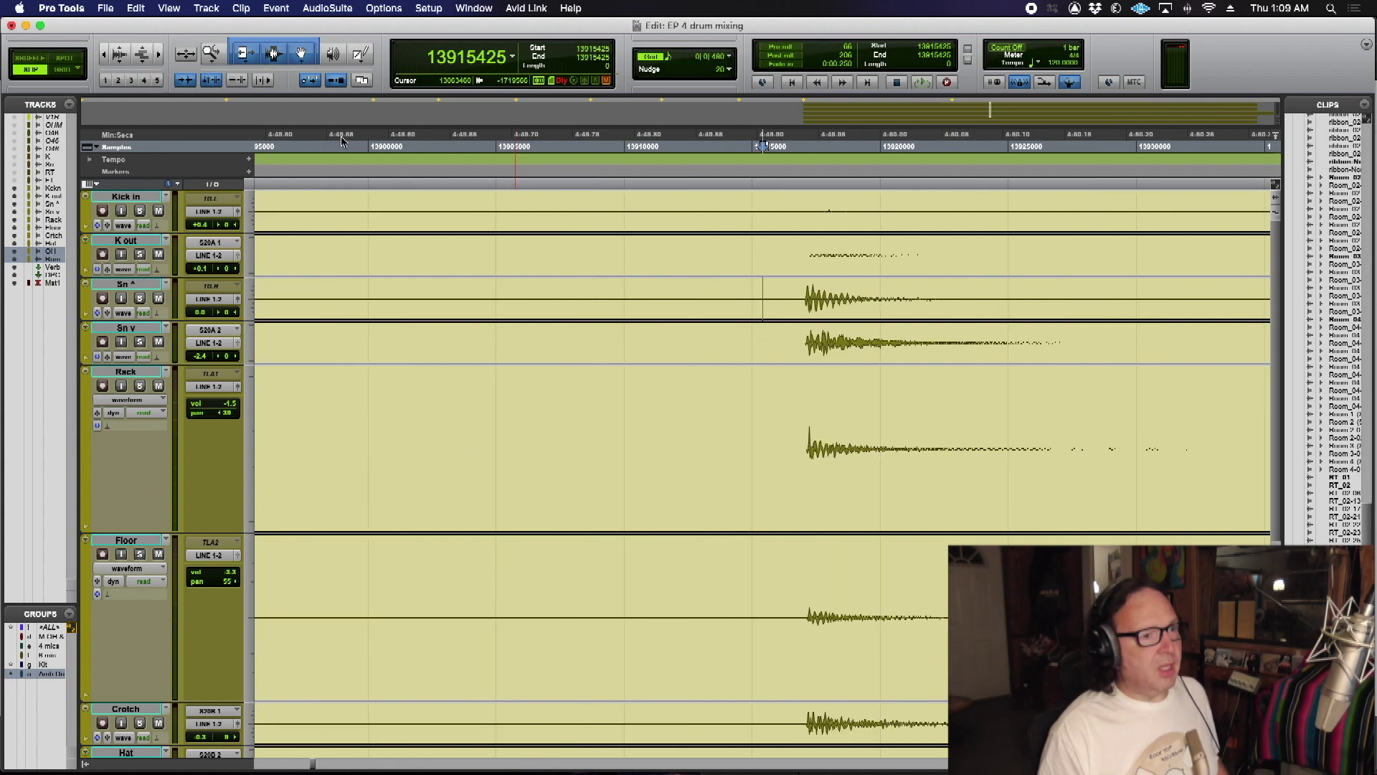
left_click(807, 294)
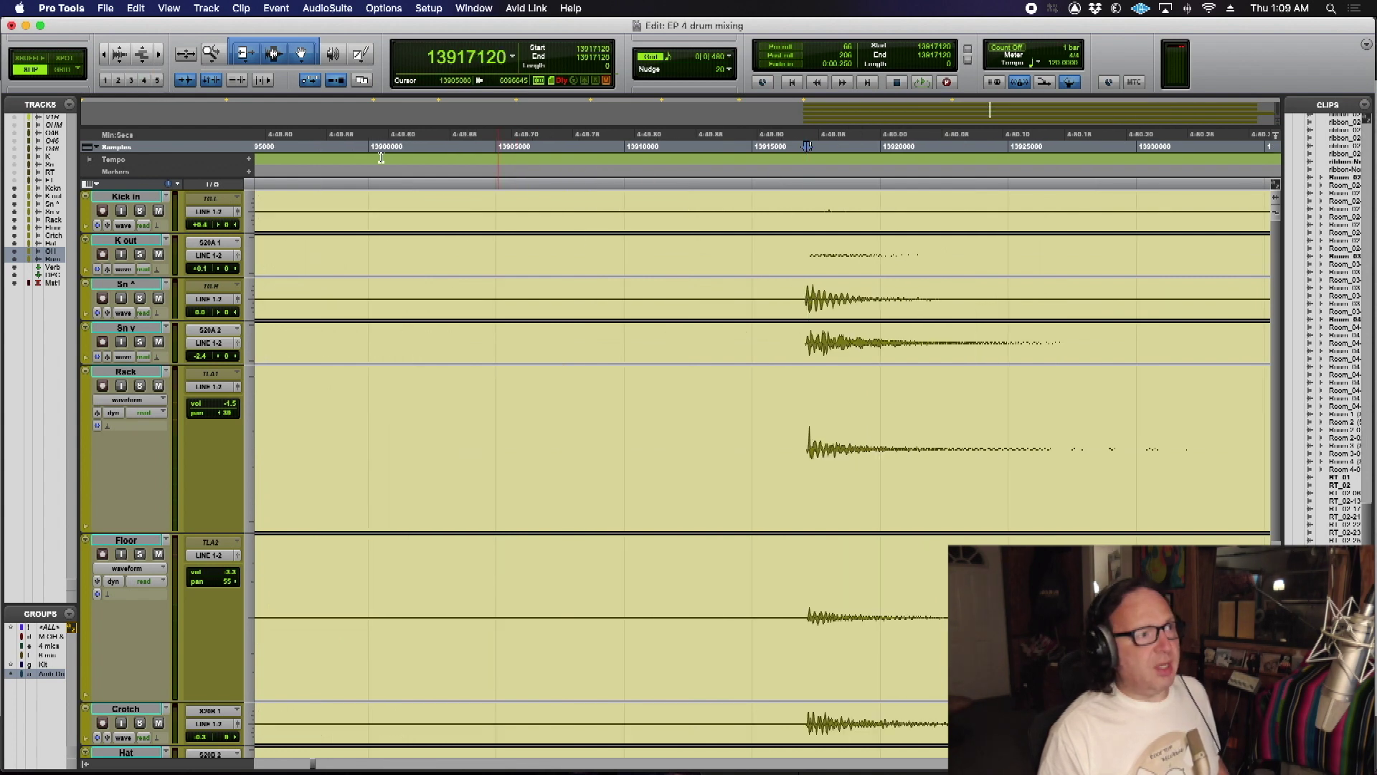
left_click(157, 81)
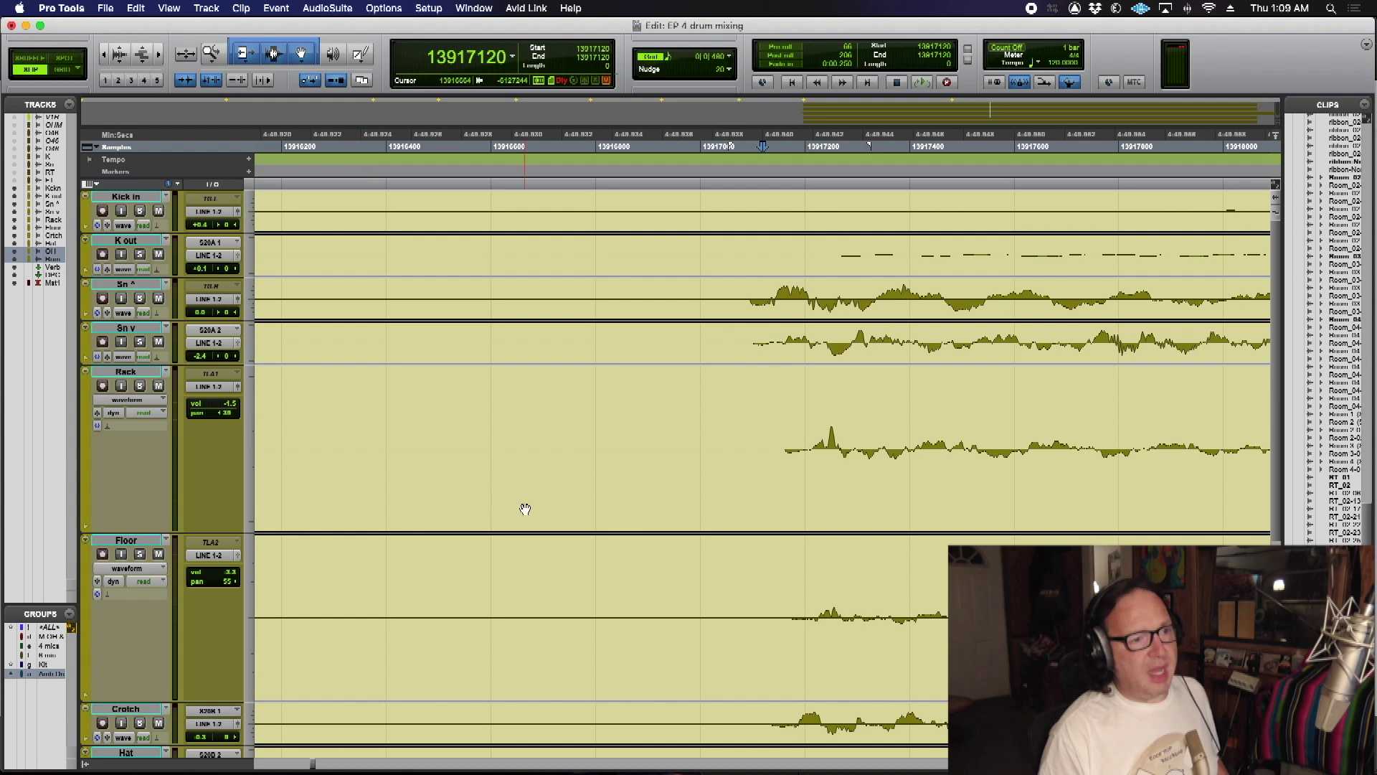
scroll(556, 501, "right", 4)
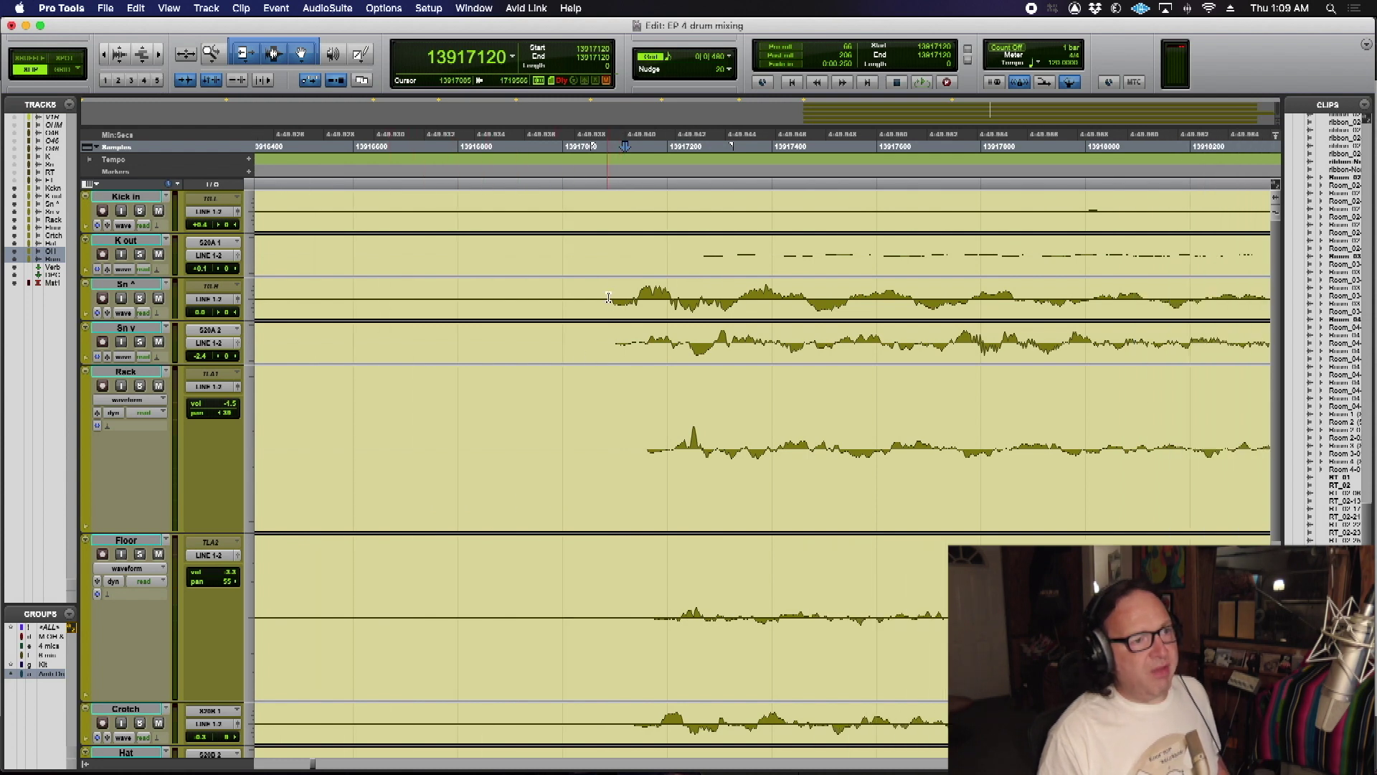
left_click_drag(612, 294, 648, 480)
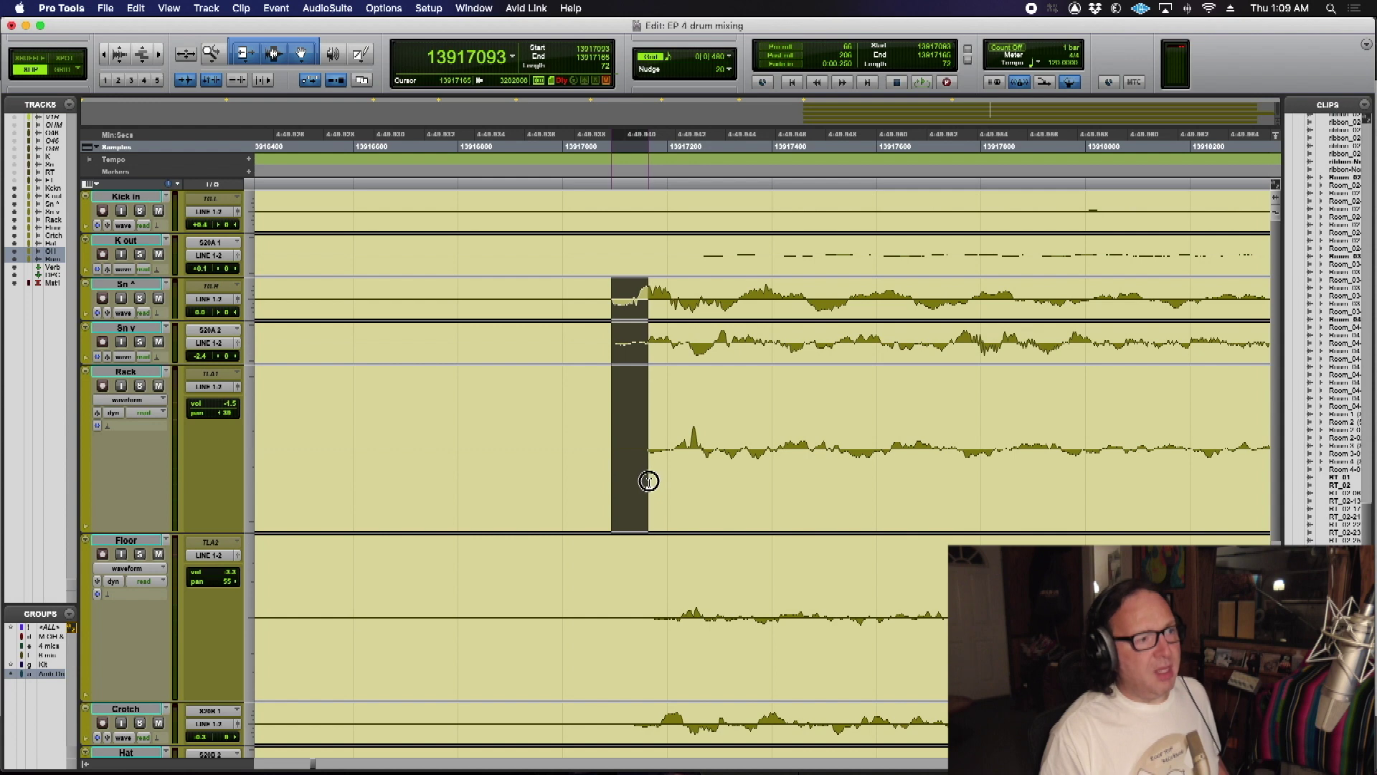
left_click_drag(648, 481, 671, 279)
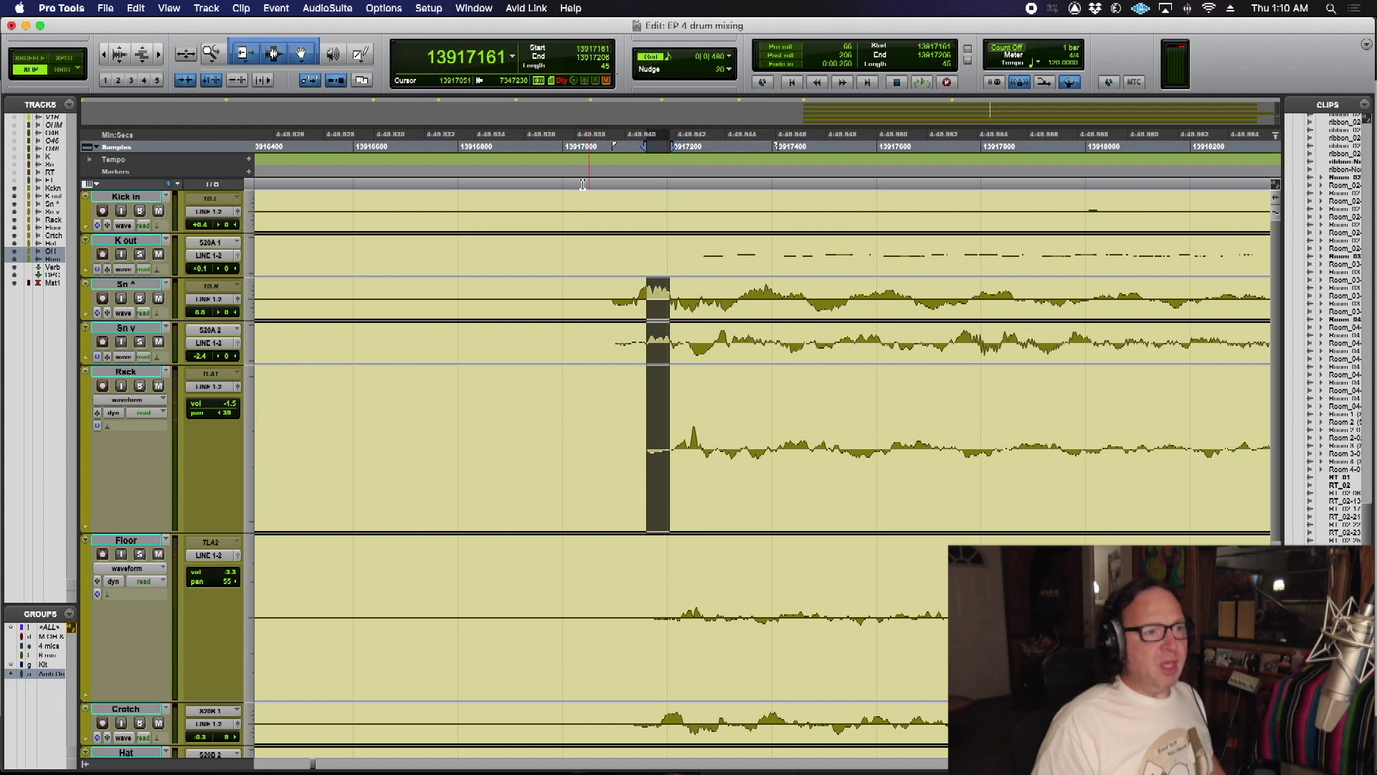
left_click_drag(612, 293, 639, 624)
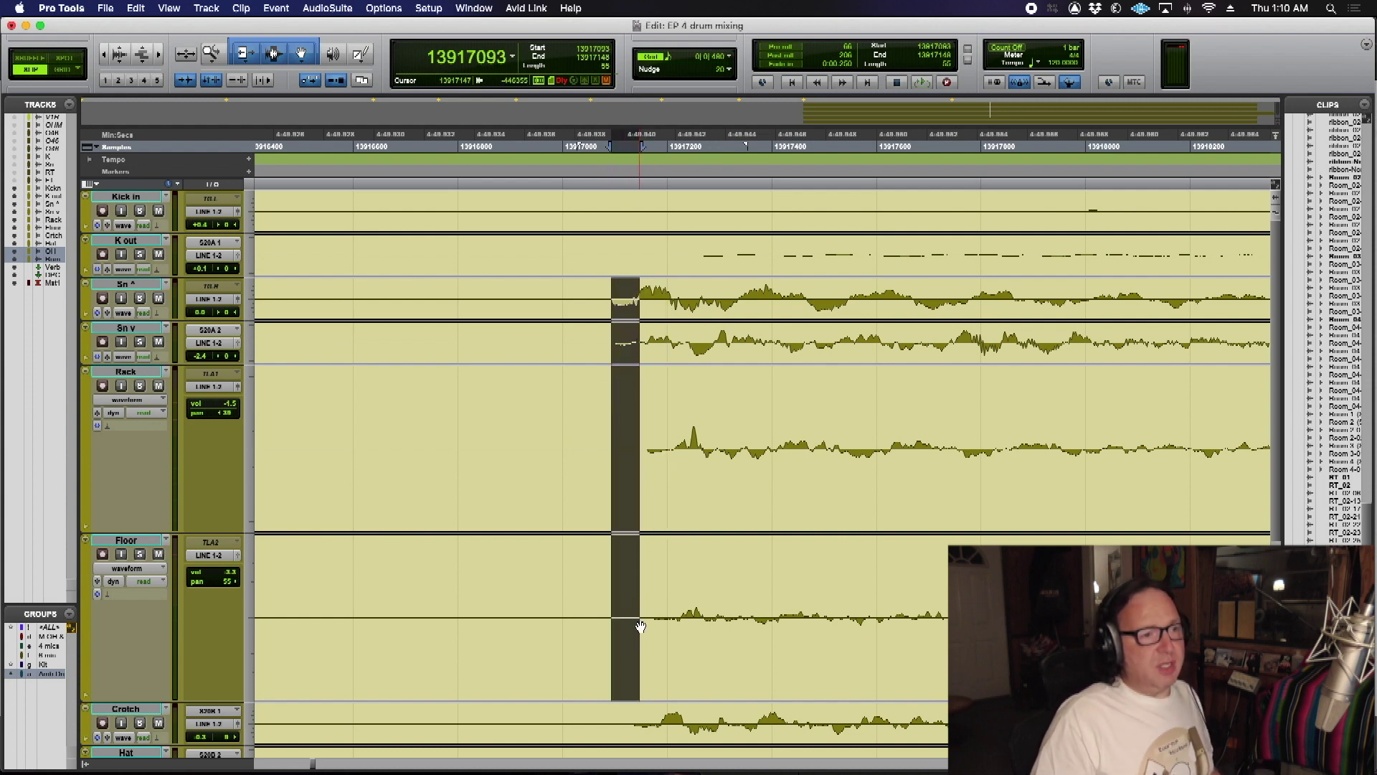
Step: Measure the sample offset between the snare hit's onset on the overhead track and its onset on Sn ^
scroll(640, 624, "right", 3)
left_click(160, 60)
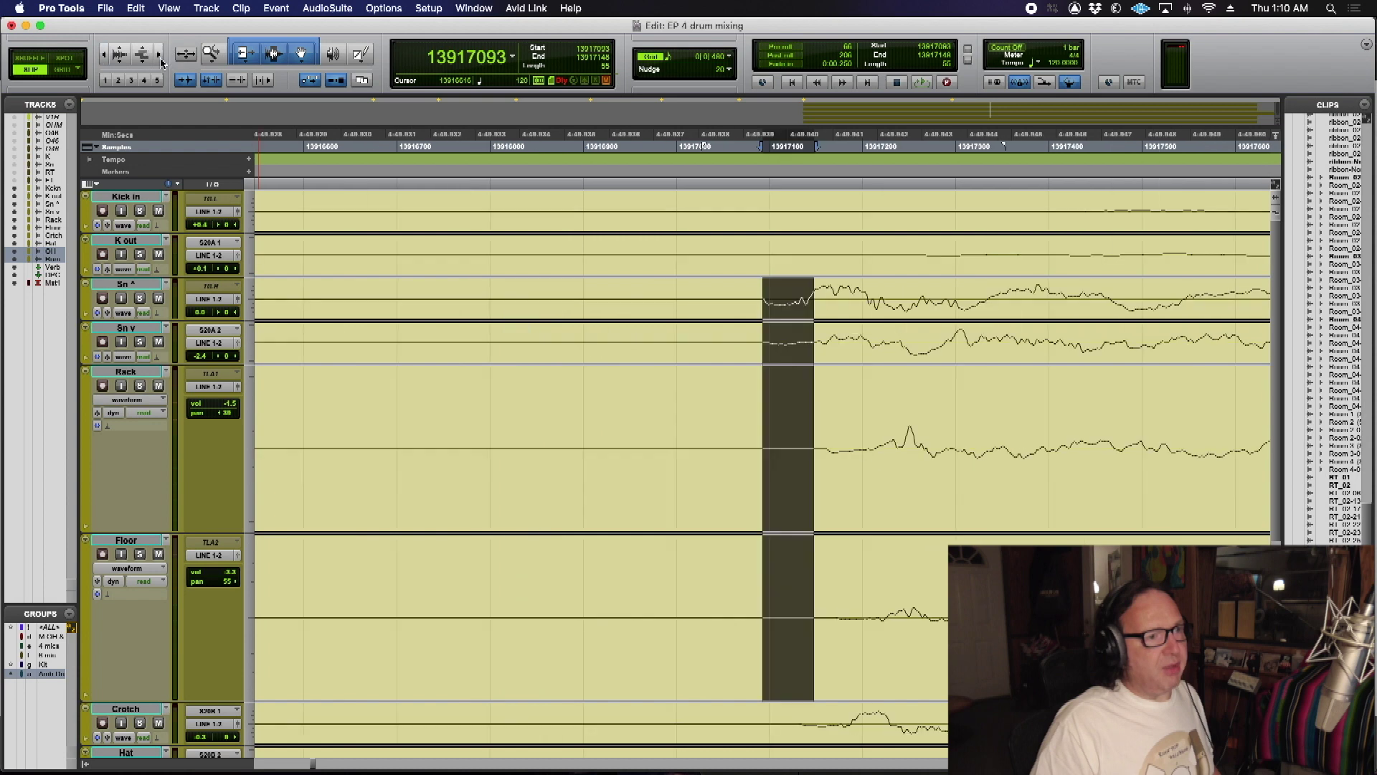
left_click(161, 60)
left_click(106, 58)
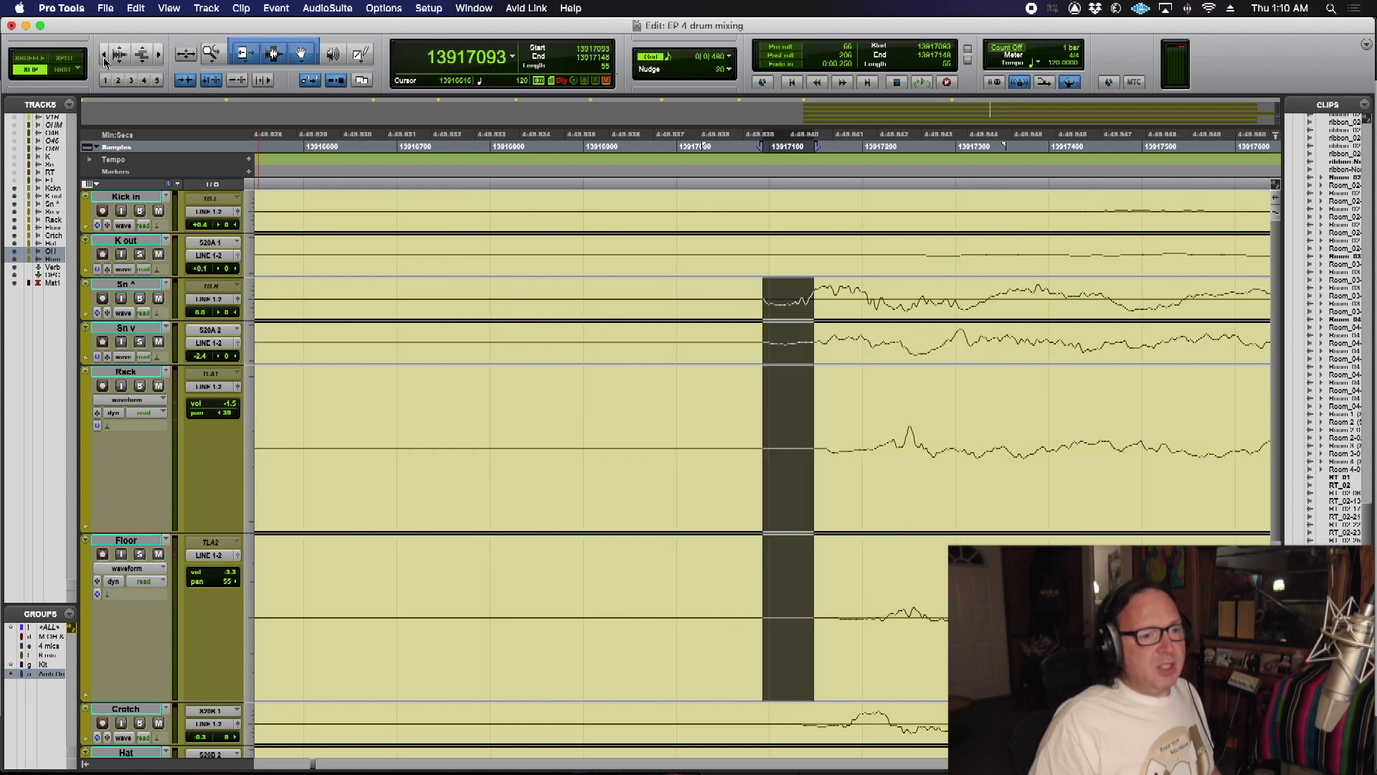
scroll(485, 432, "down", 3)
scroll(486, 431, "up", 1)
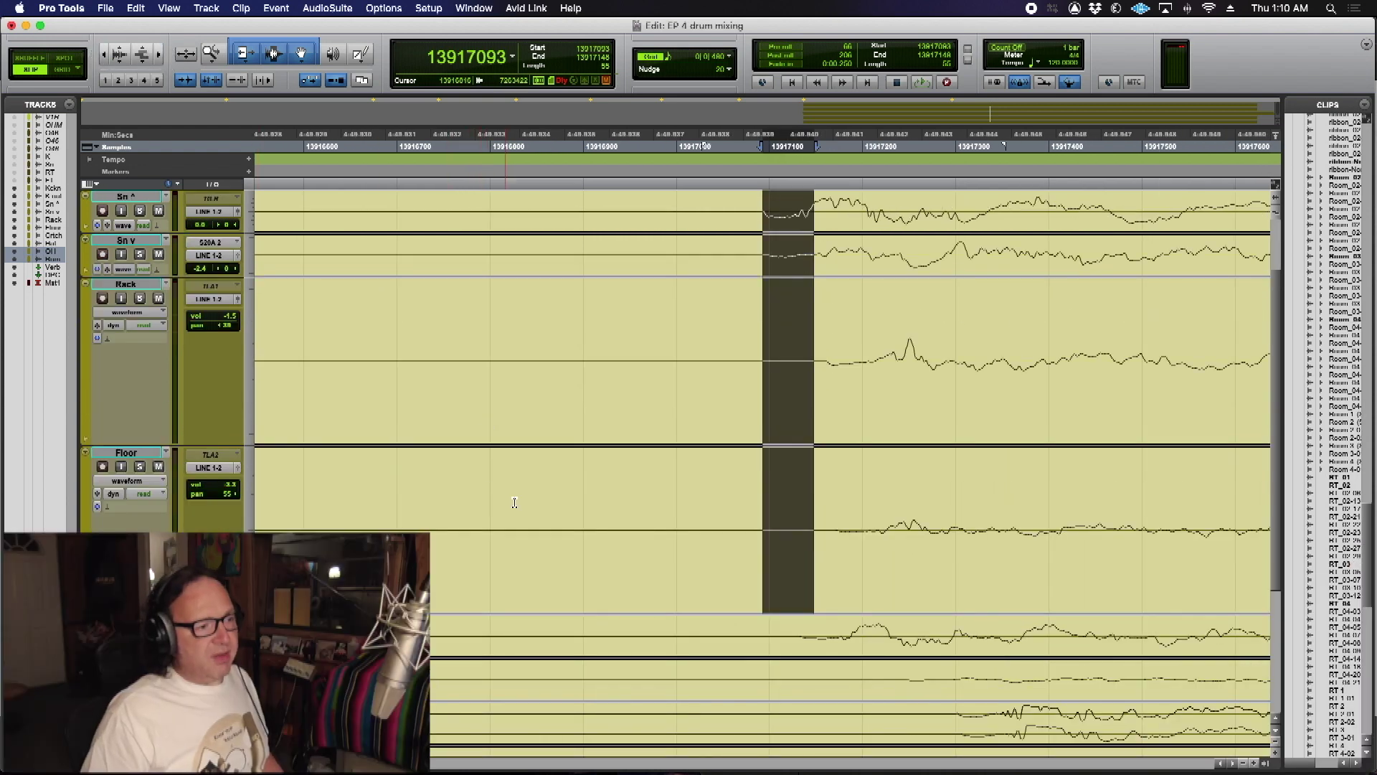
left_click(122, 56)
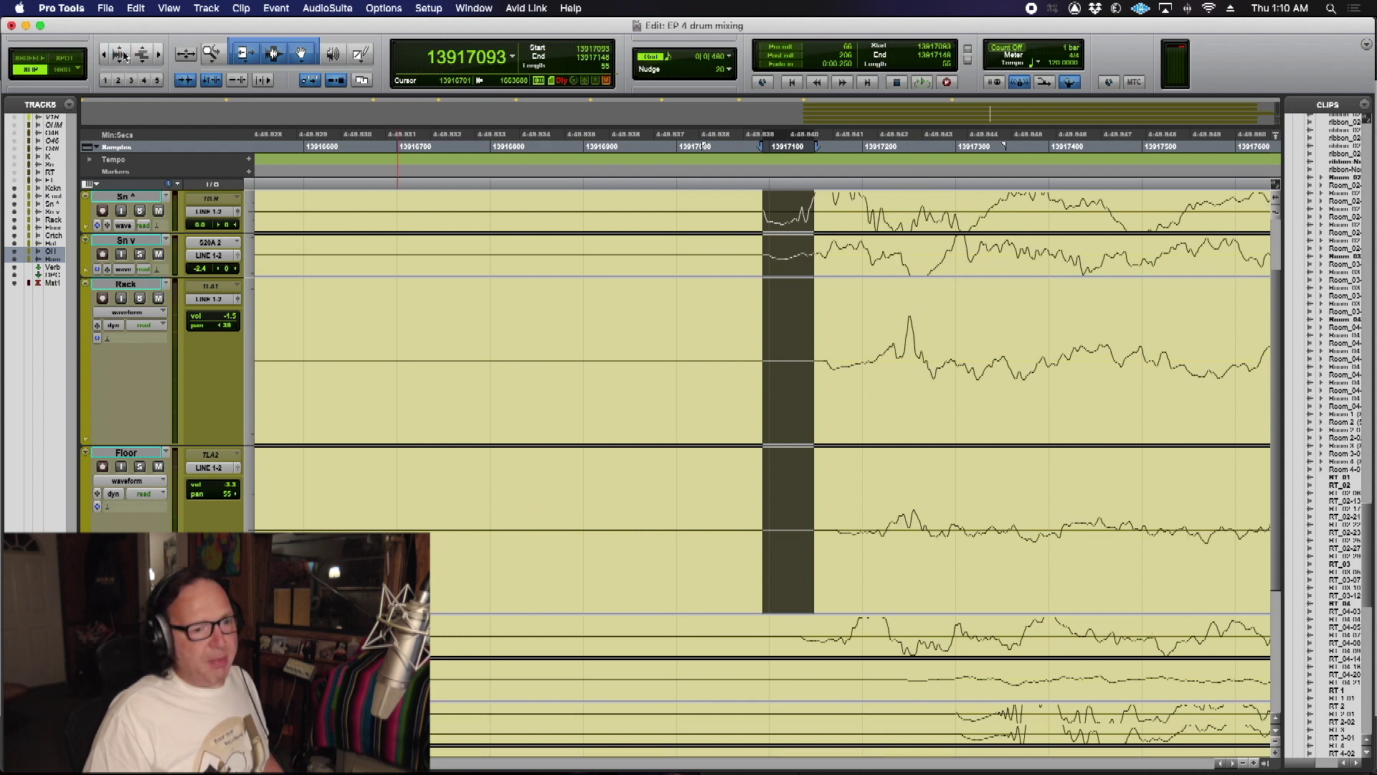
left_click(956, 713)
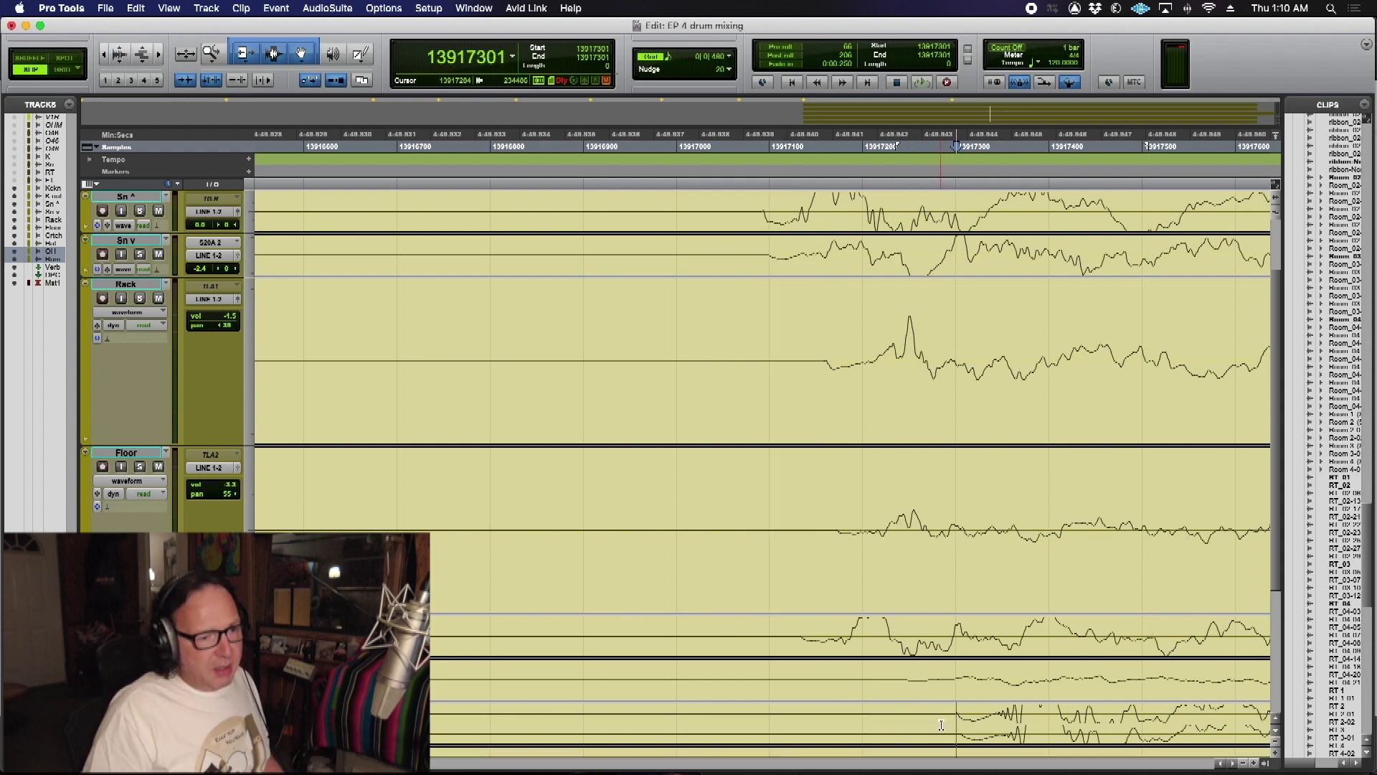
left_click(891, 738)
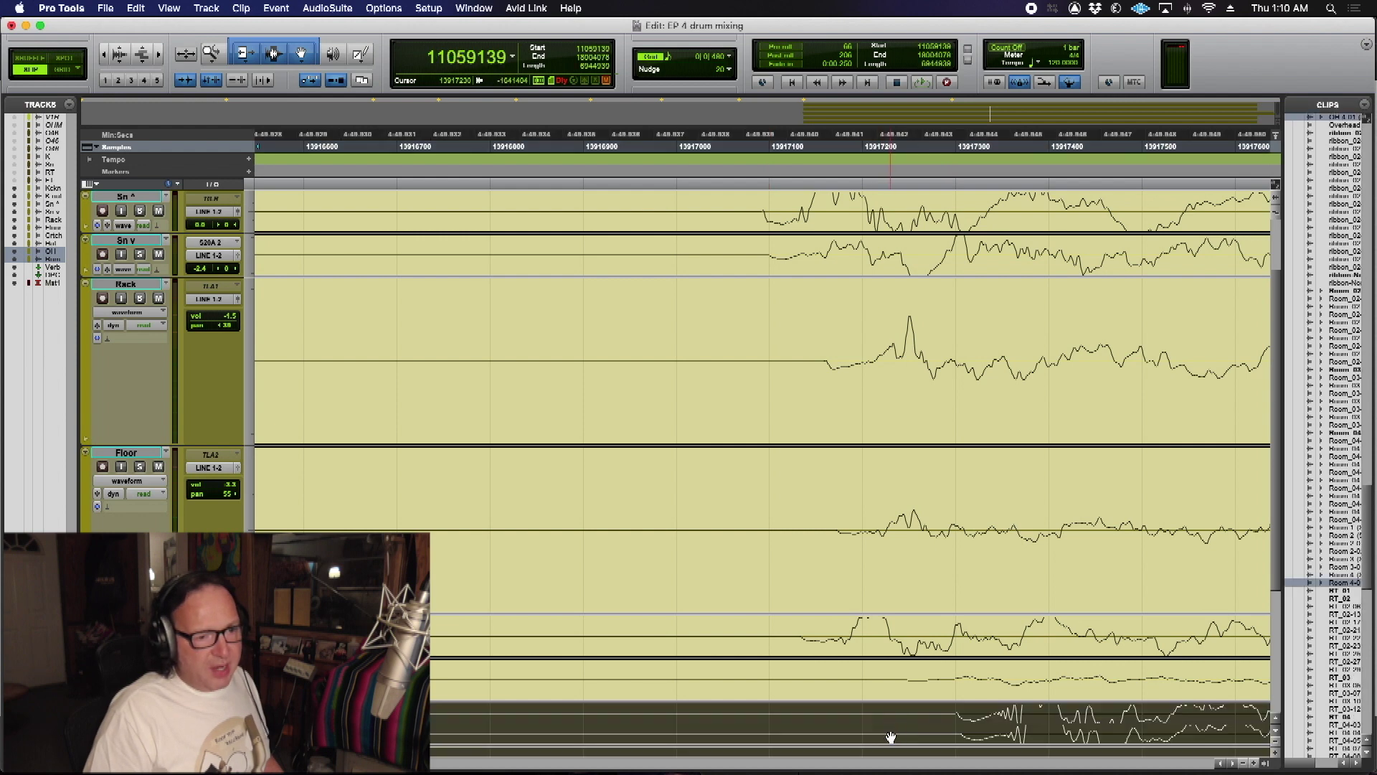
left_click(956, 711)
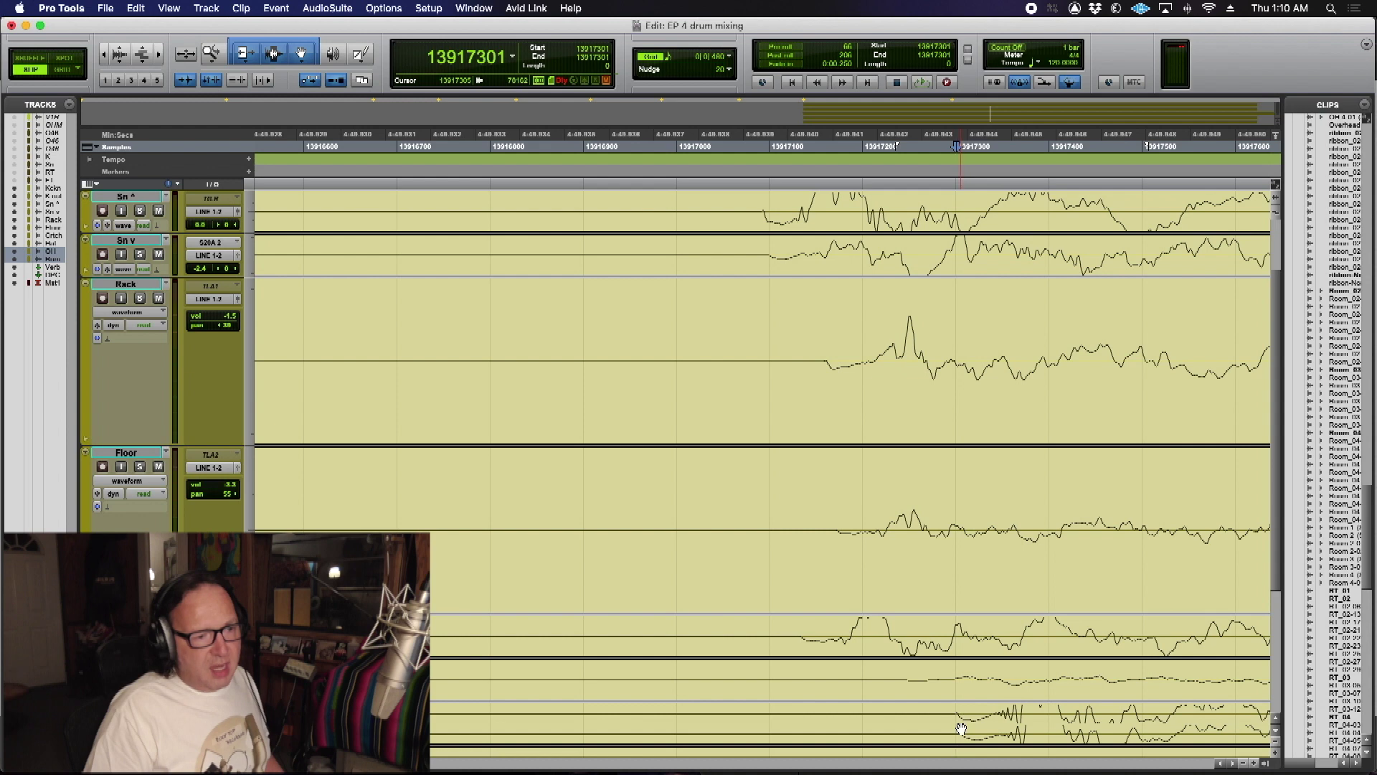
left_click(958, 718)
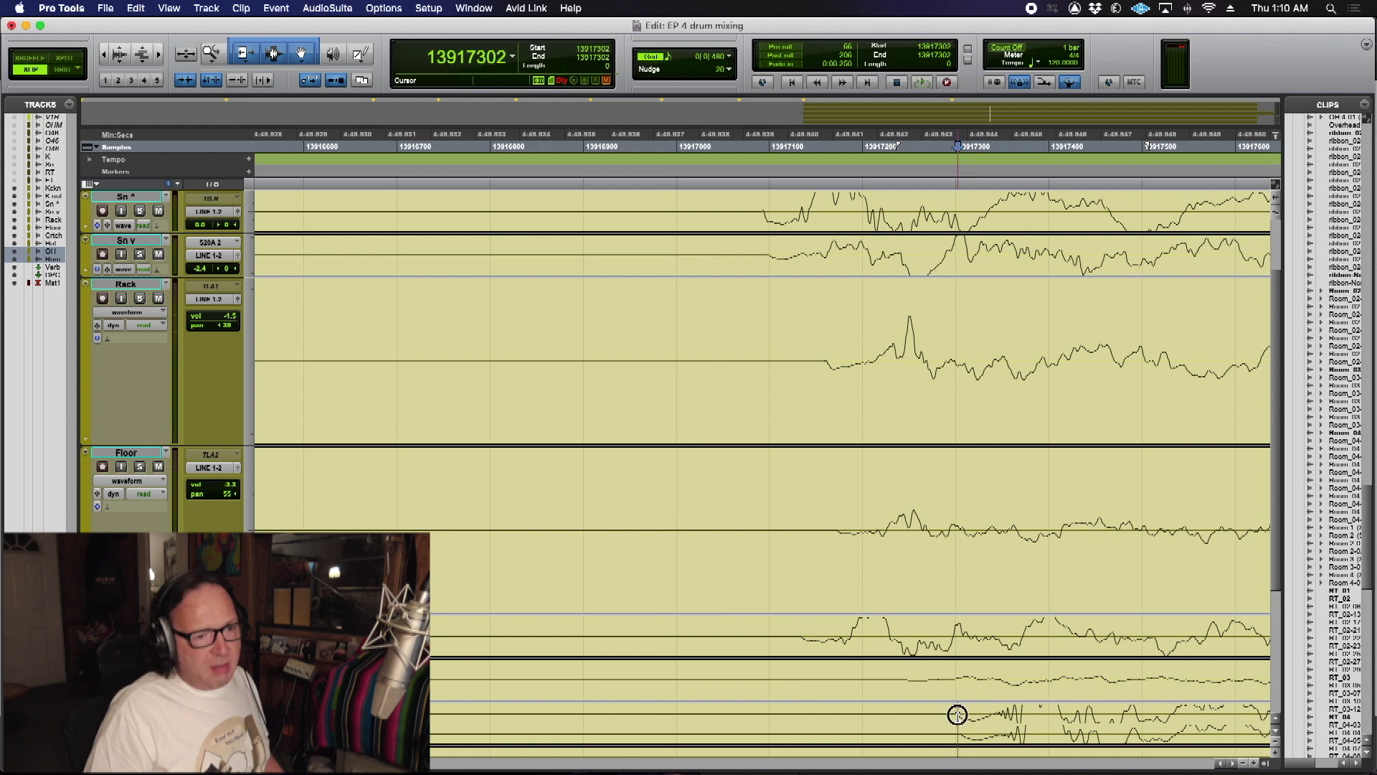
left_click(957, 719)
left_click(957, 720)
left_click(959, 721)
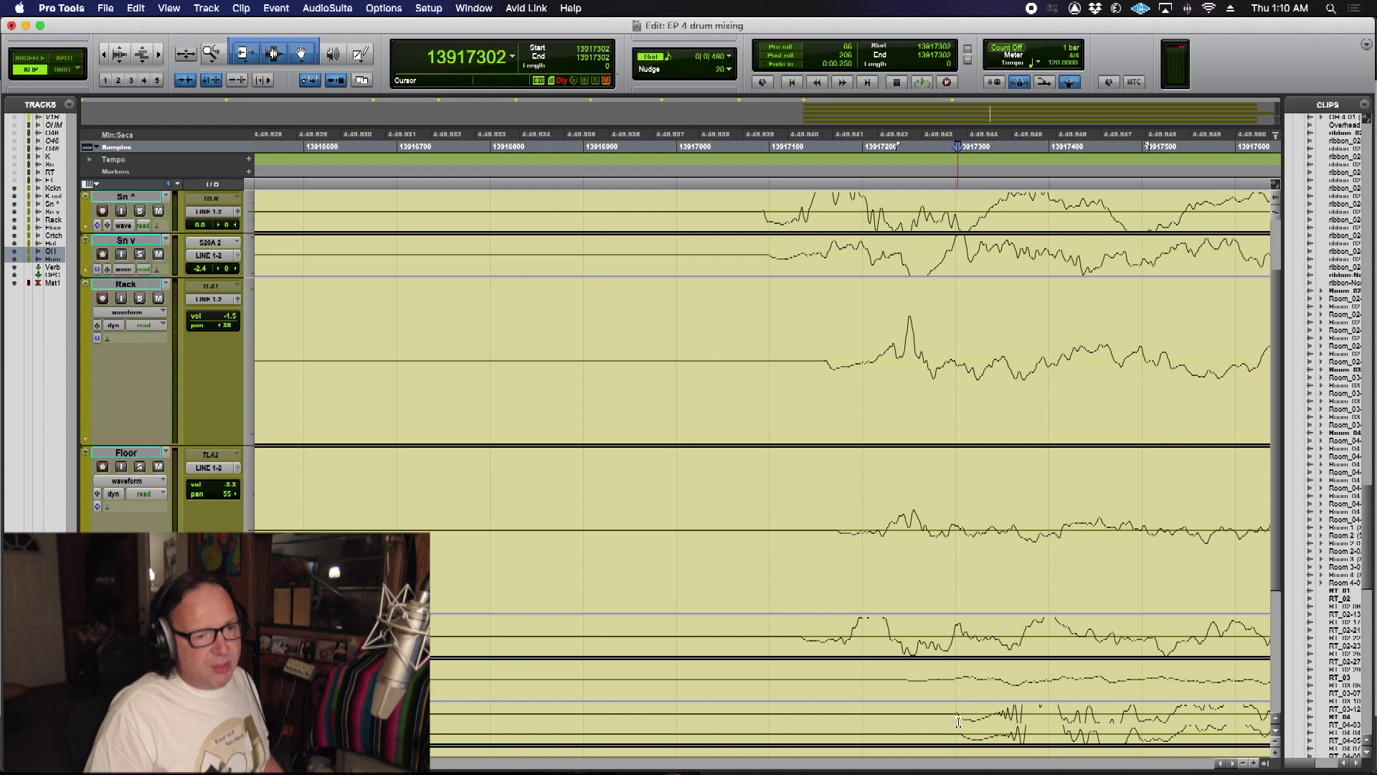
left_click_drag(958, 721, 765, 218)
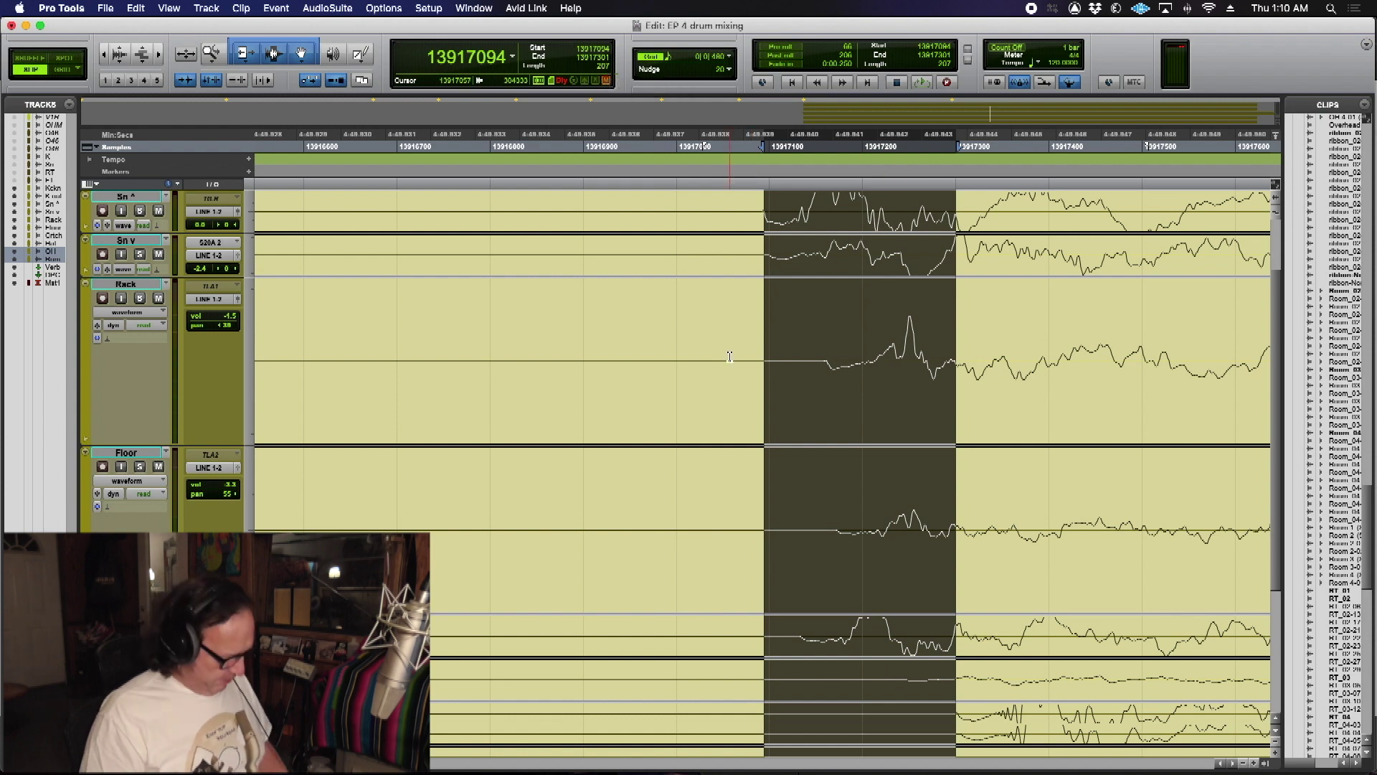
Step: Set the Sn ^ track's delay compensation offset to 207 samples in the Mix window
key("super+equal")
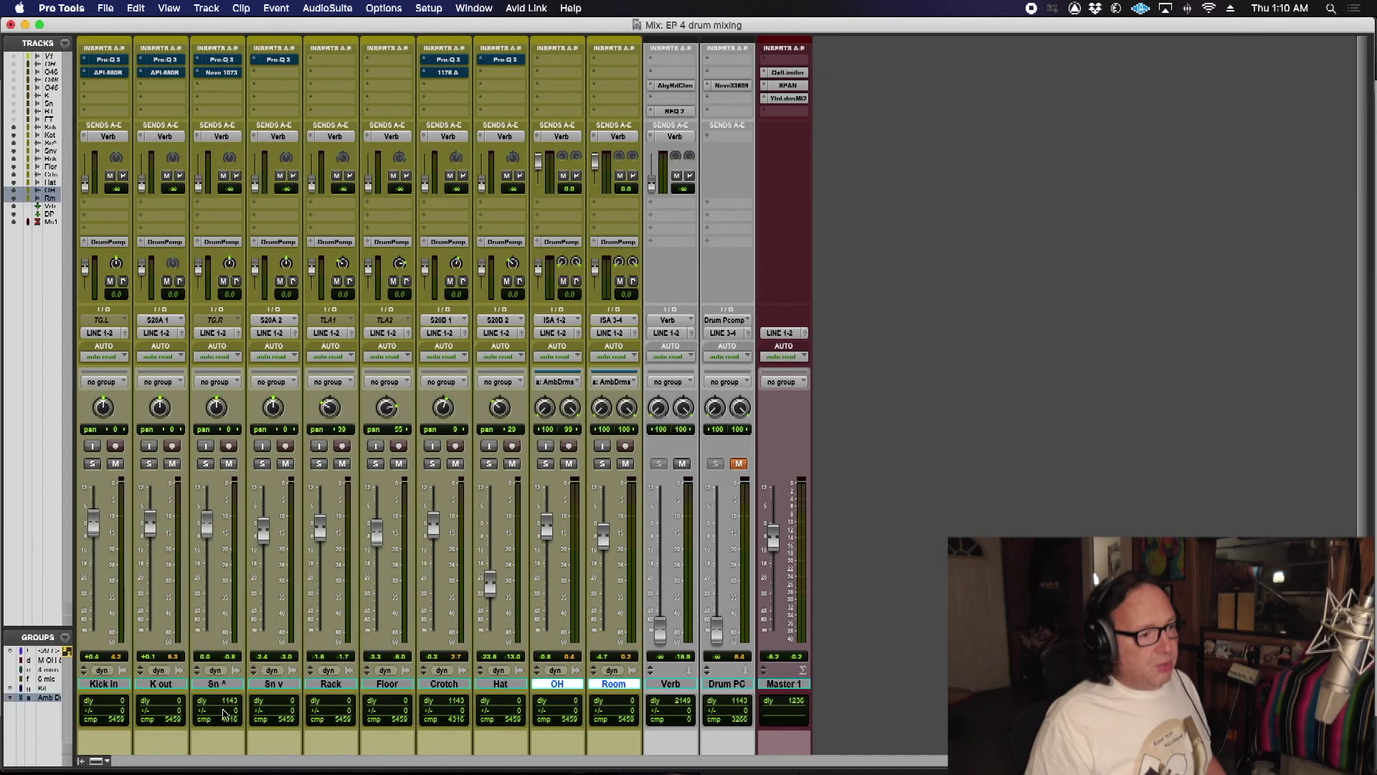
type("207")
key("Return")
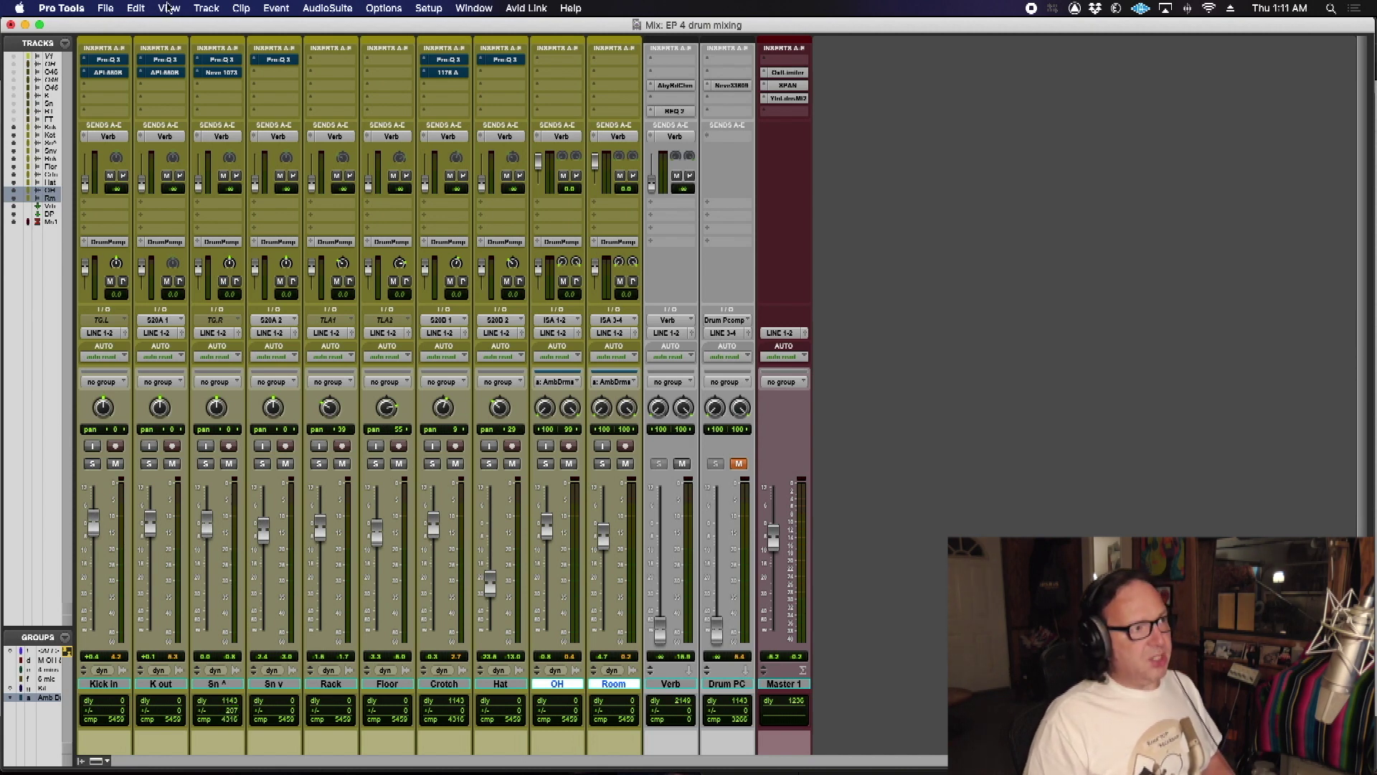
Step: Hide the delay compensation view in the Mix window and show it again
left_click(157, 9)
mouse_move(170, 30)
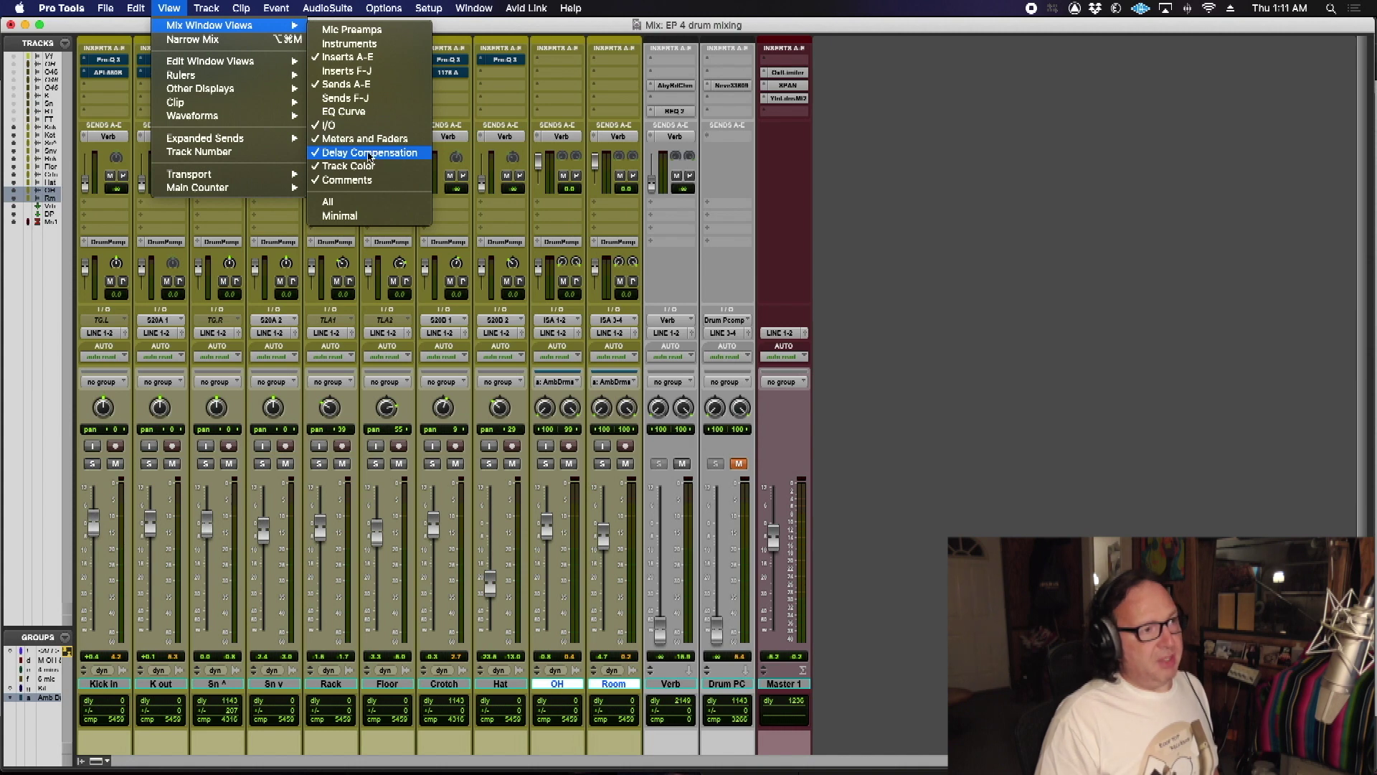
left_click(369, 153)
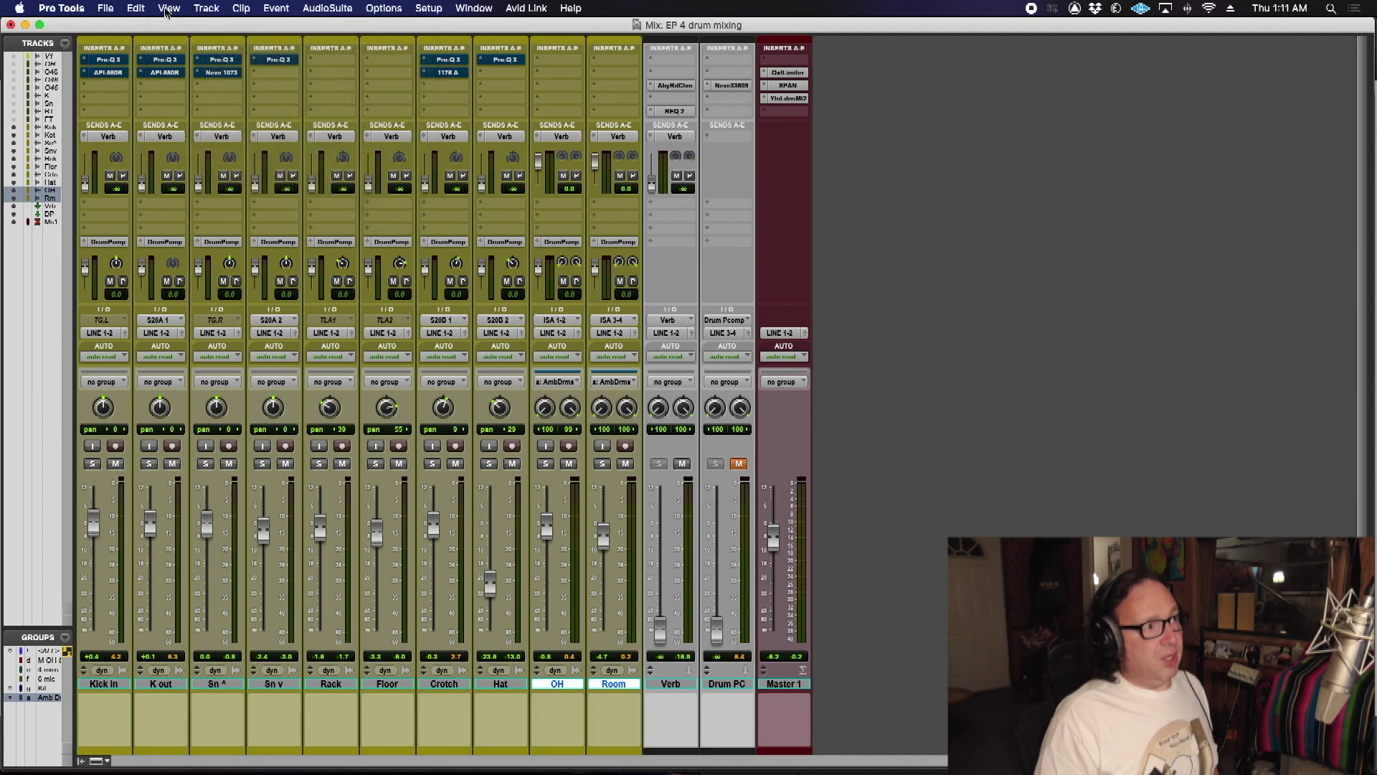
left_click(168, 8)
mouse_move(244, 29)
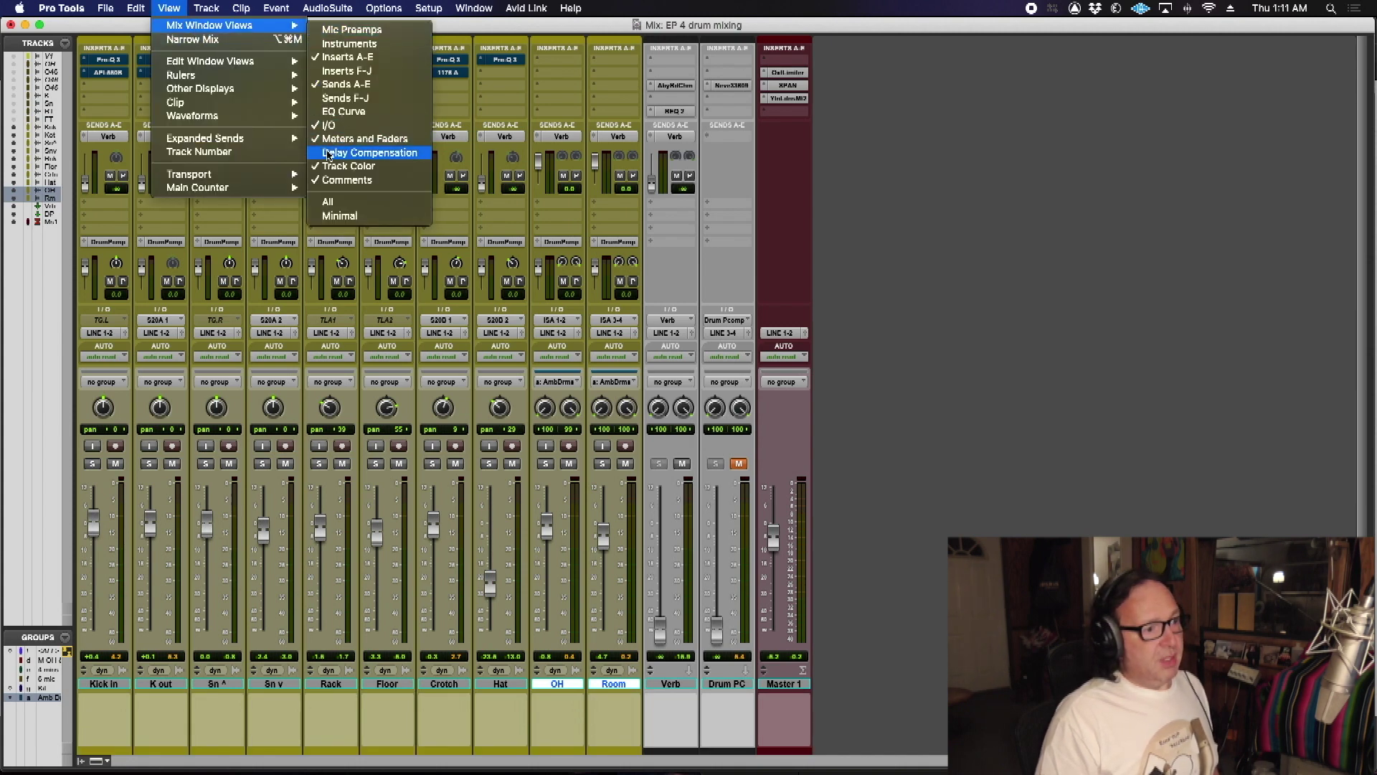
left_click(329, 153)
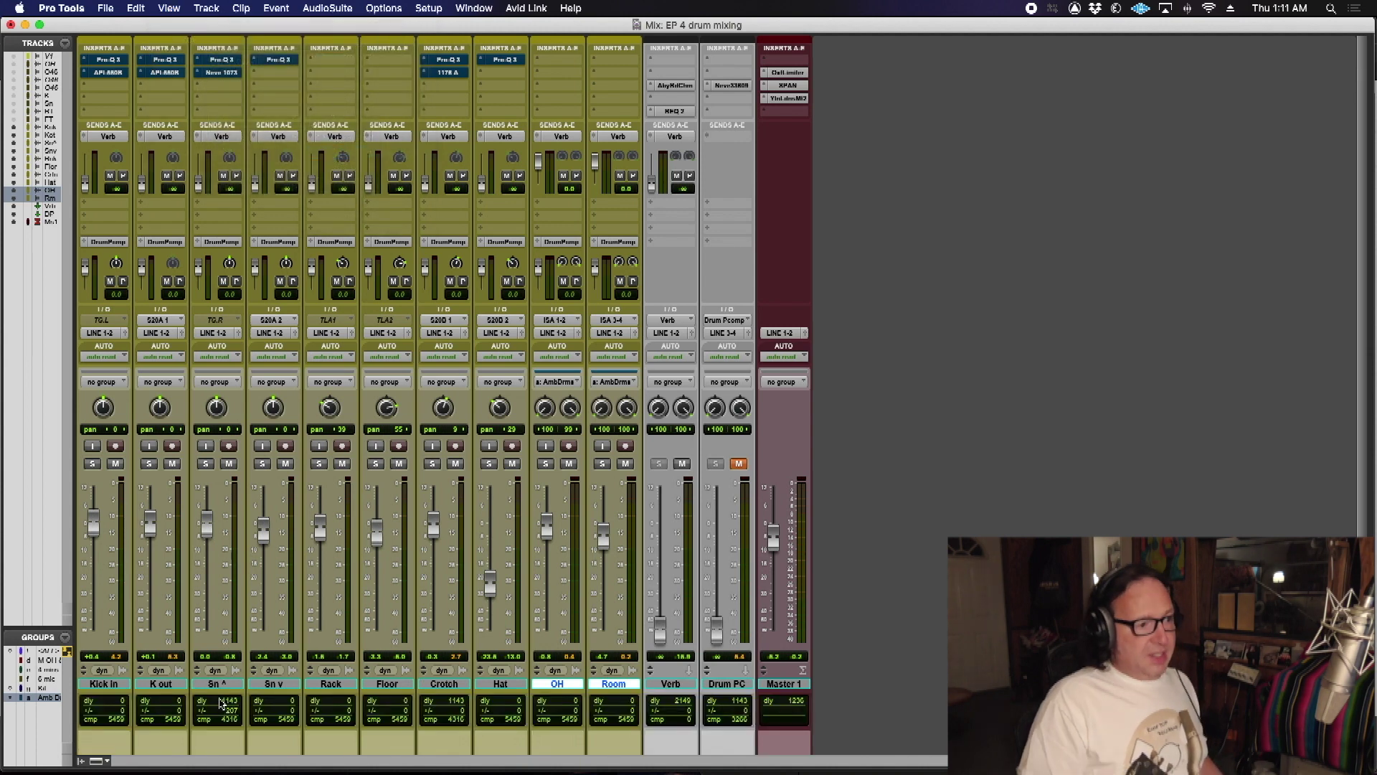
Step: Measure the offset from the snare onset on Sn v to its overhead arrival and set Sn v's delay compensation to 201 samples
key("super+equal")
left_click(770, 245, "shift")
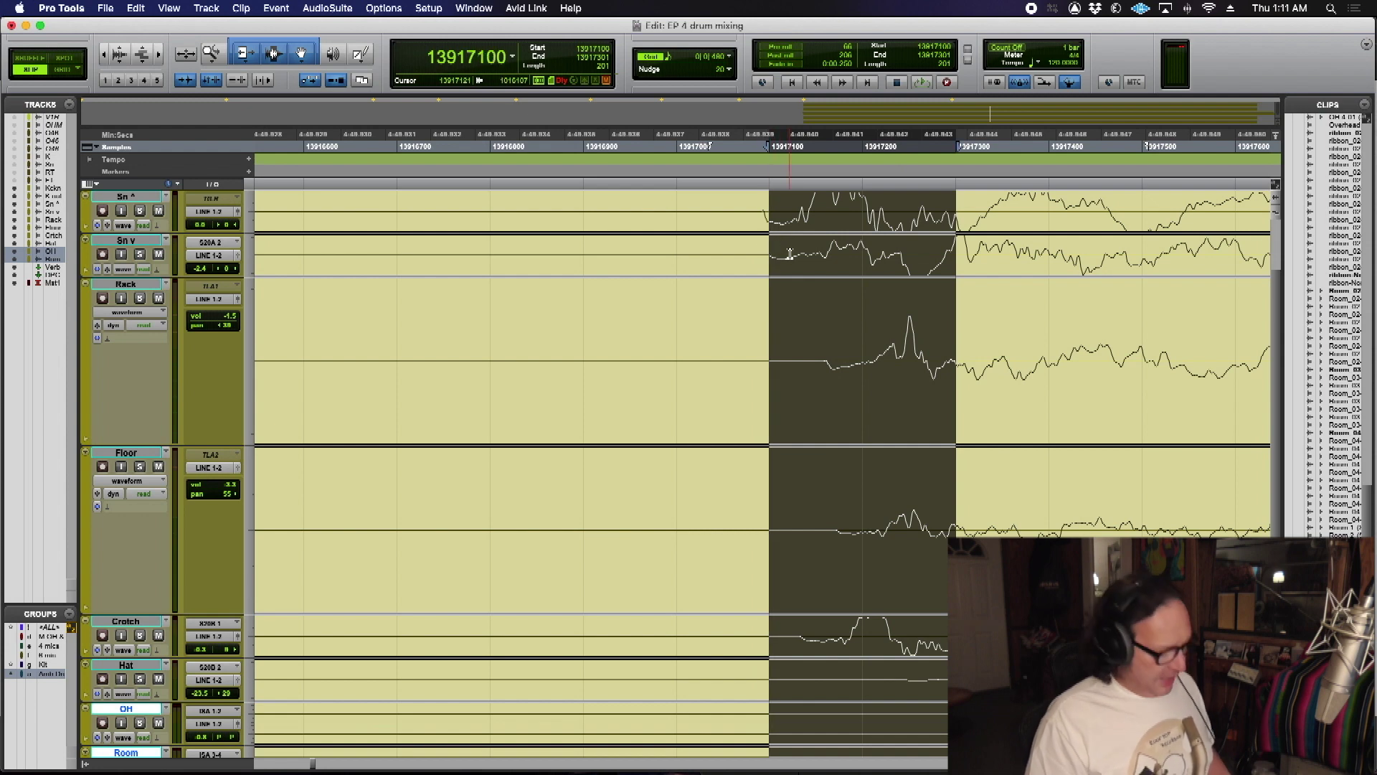
key("super+equal")
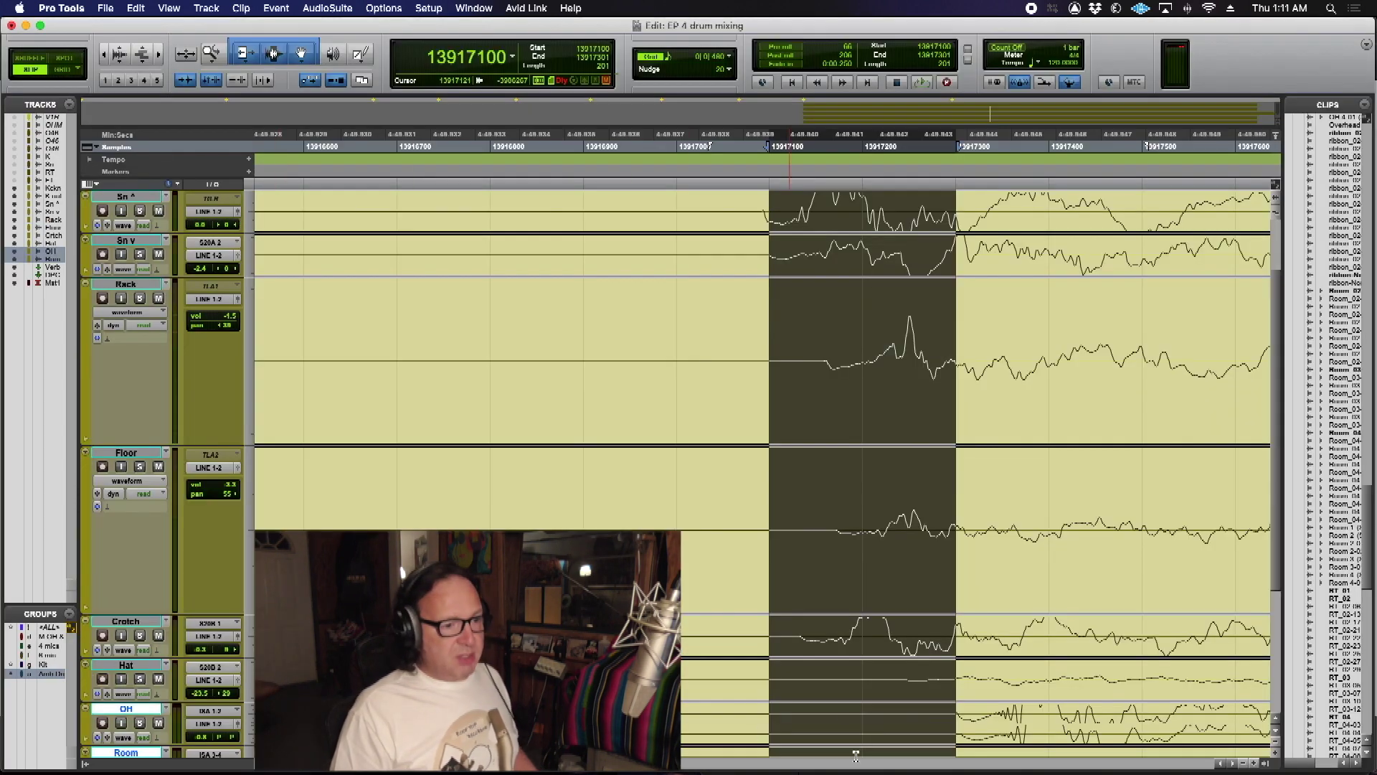
Step: Measure the offset from the snare onset on Crotch to its overhead arrival and set Crotch's delay compensation to 167 samples
left_click(803, 633, "shift")
left_click(801, 633, "shift")
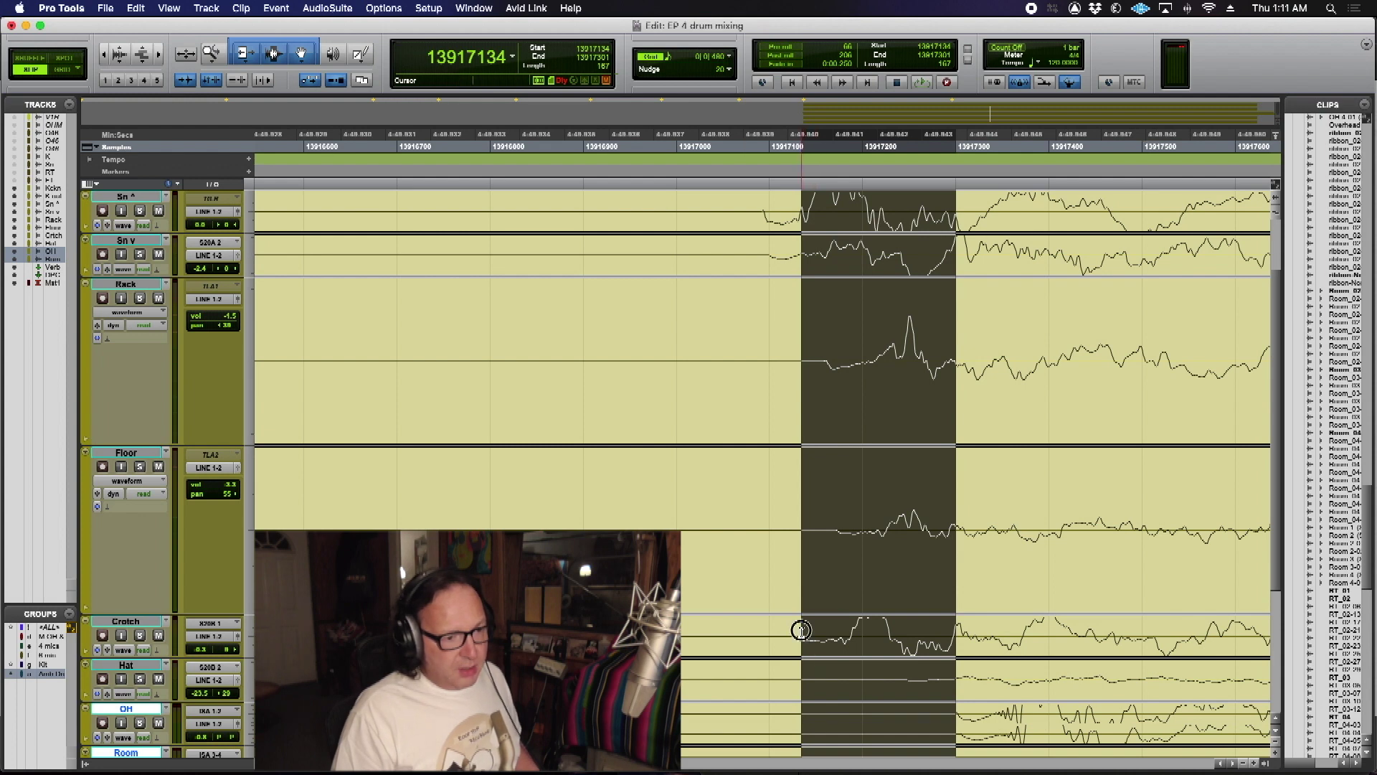
key("super+equal")
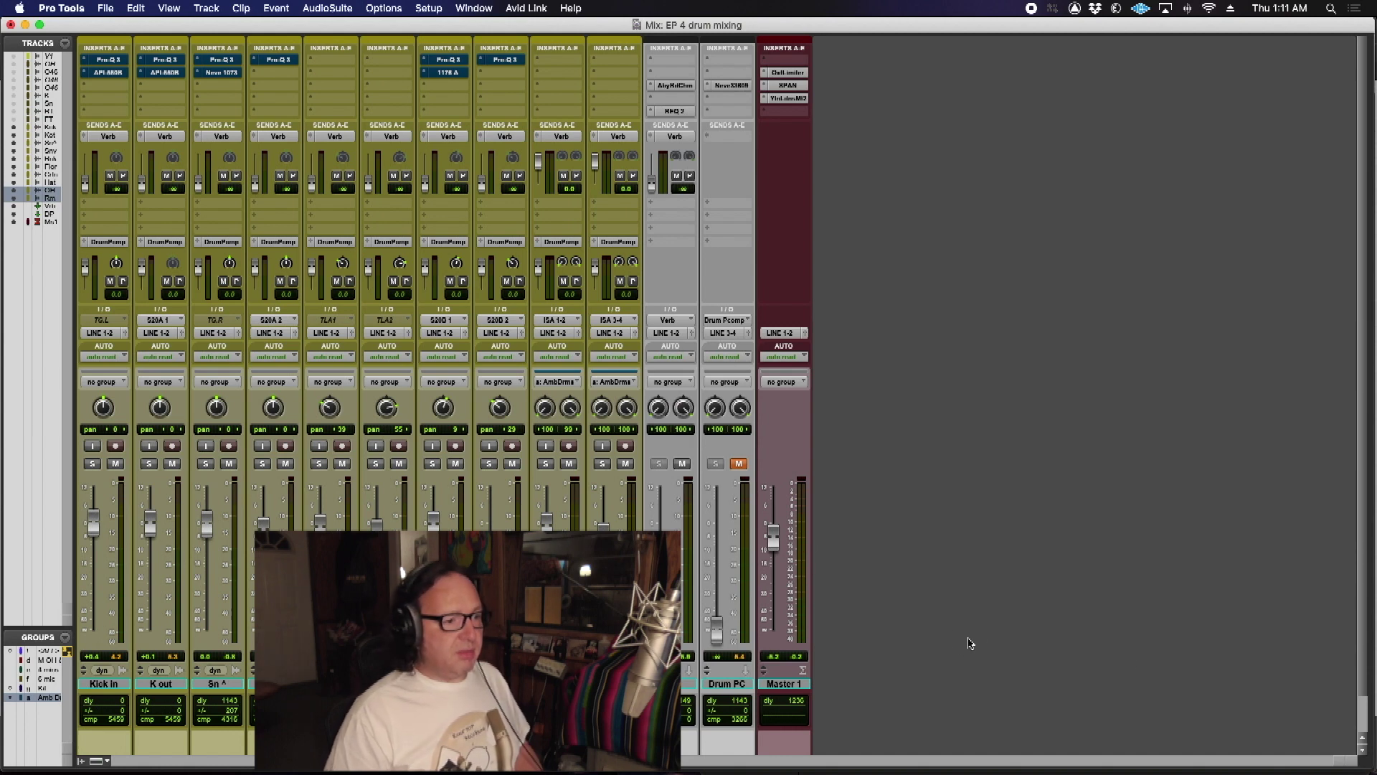
left_click(910, 691)
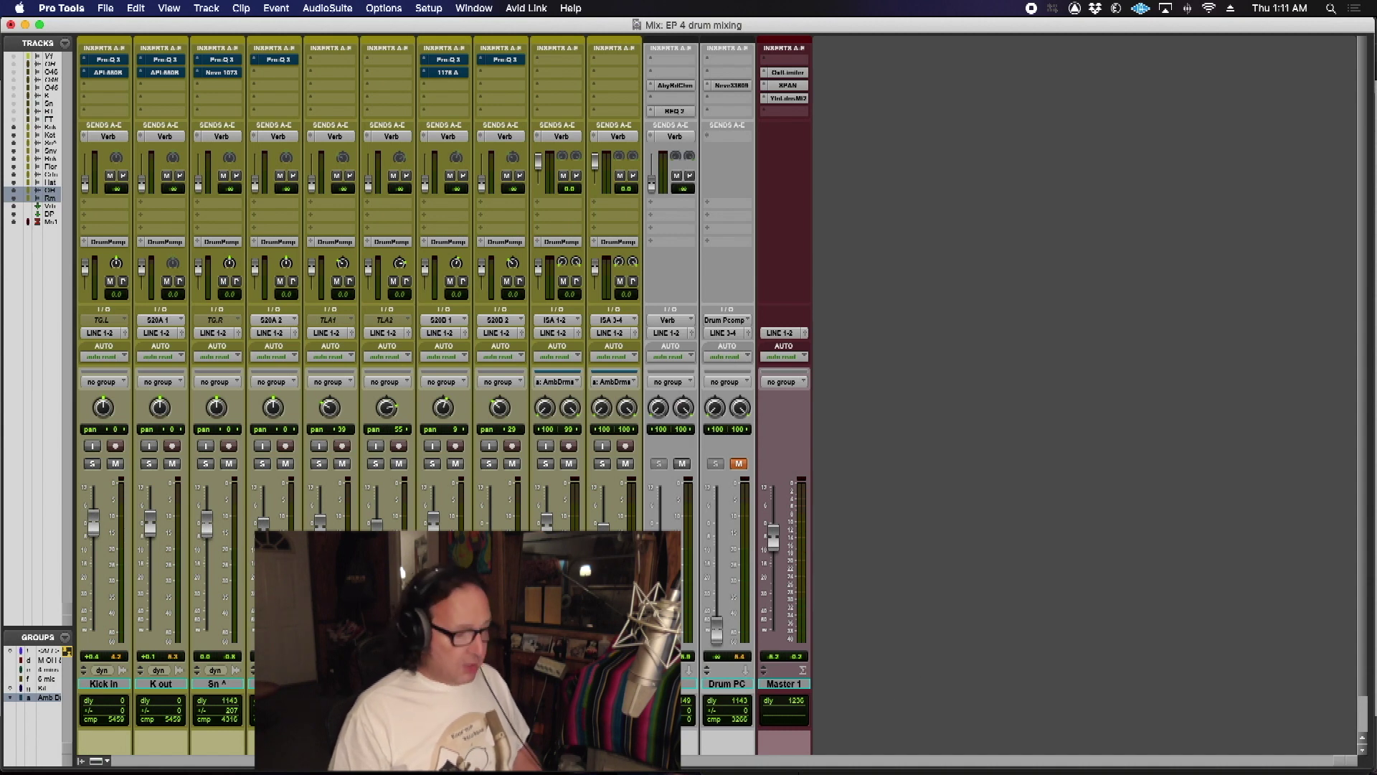
key("super+equal")
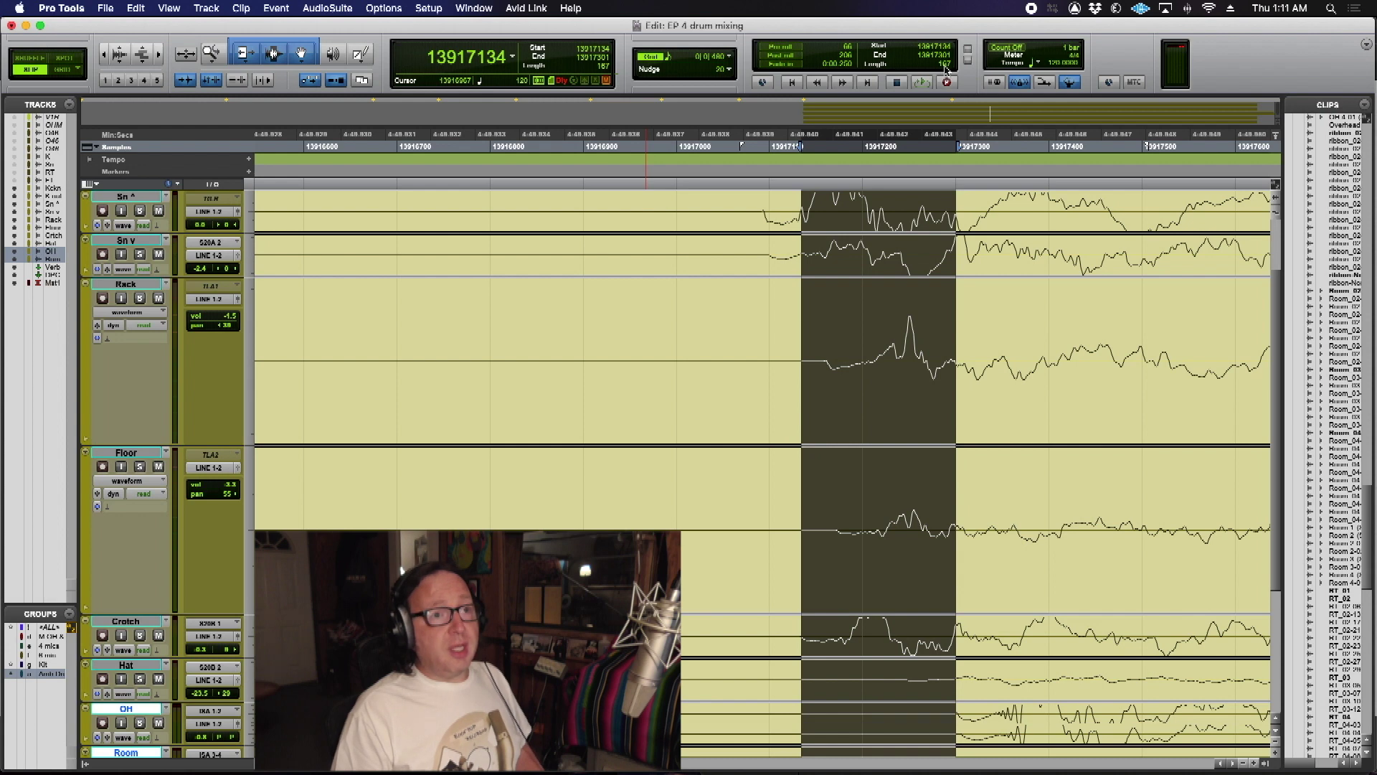
key("super+equal")
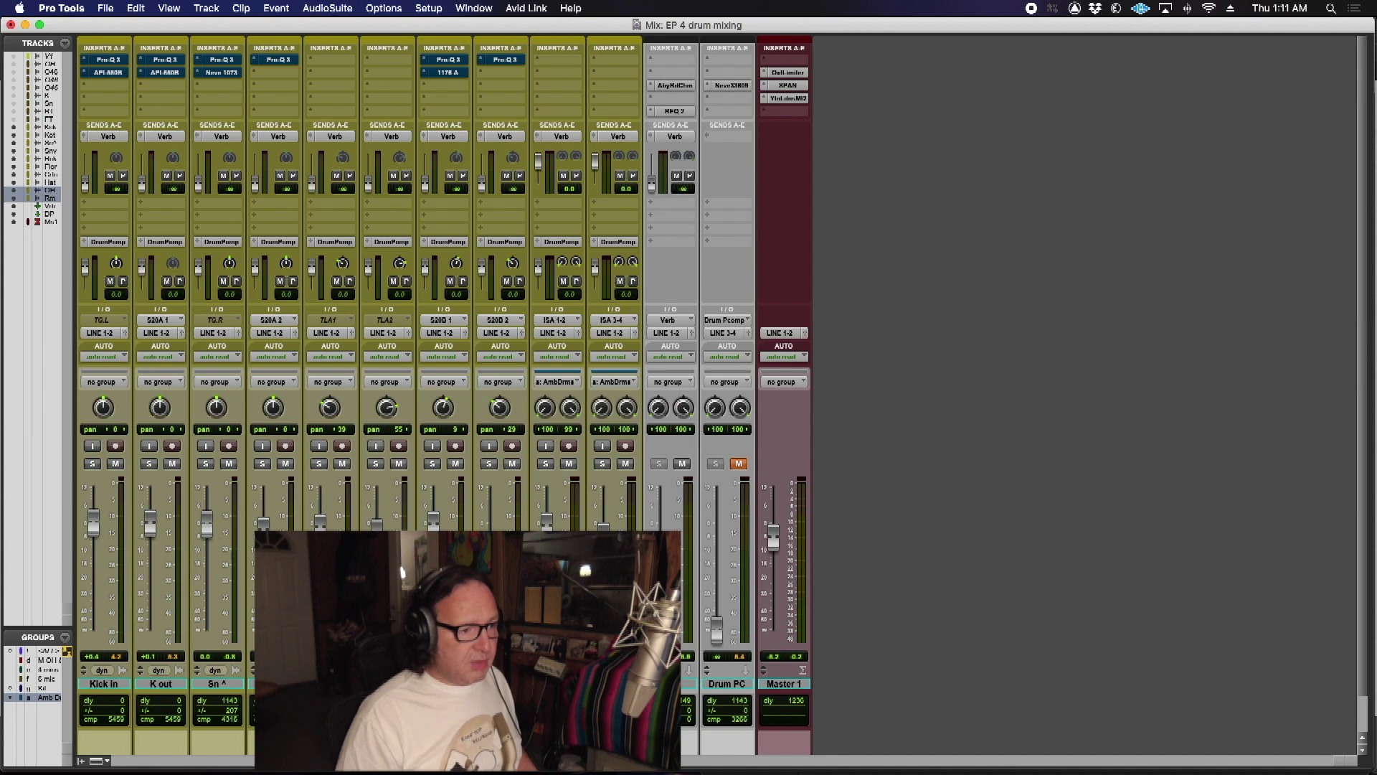
key("super+equal")
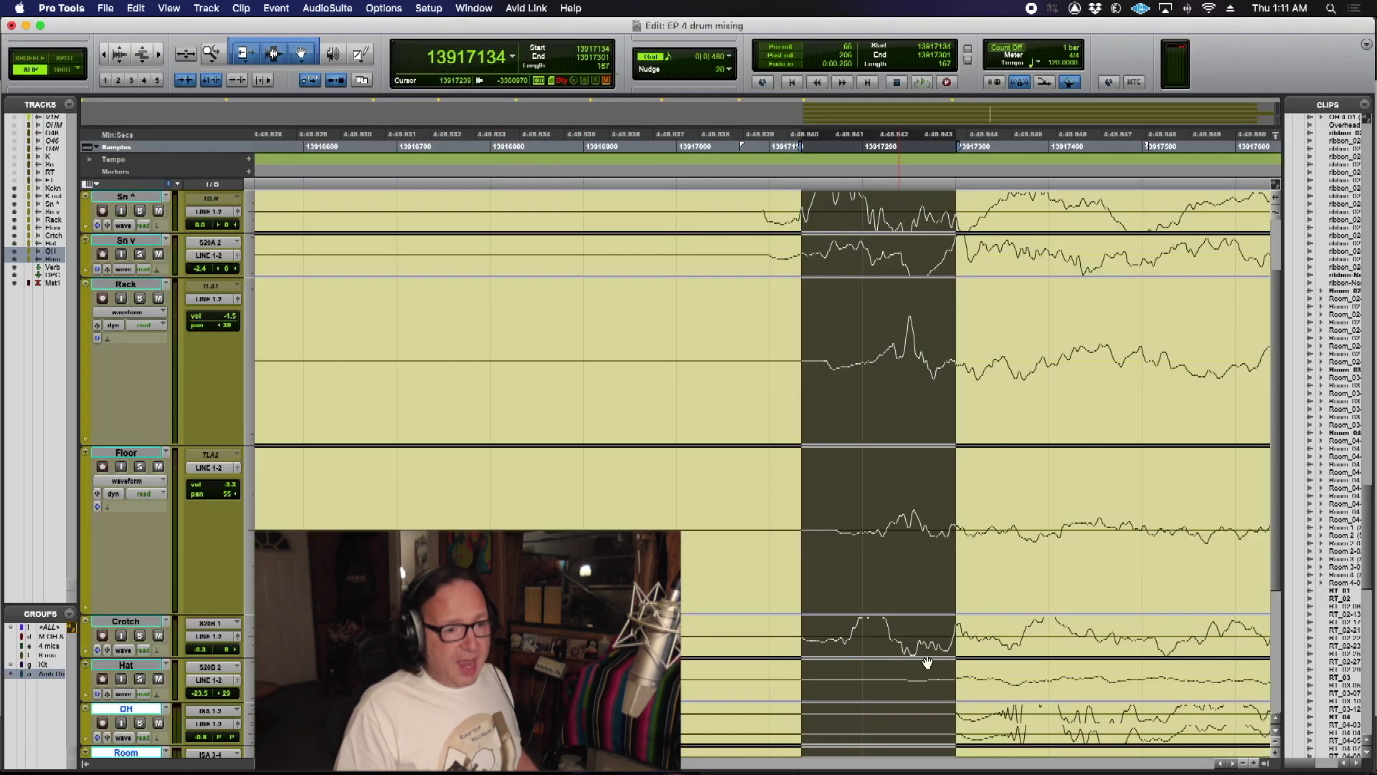
Step: Measure the offset from the snare onset on Hat to its overhead arrival and set Hat's delay compensation to 56 samples
left_click_drag(908, 672, 948, 728)
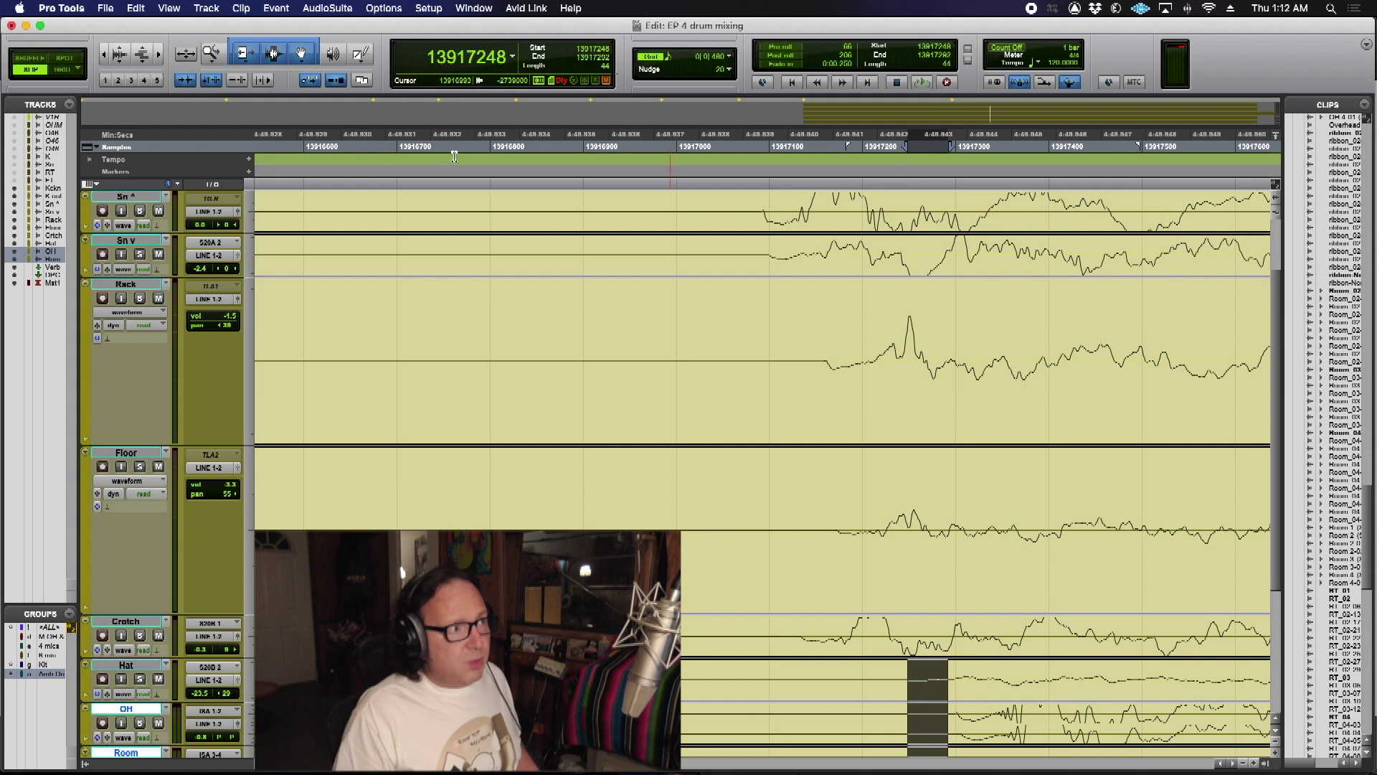
left_click(119, 54)
left_click(119, 54)
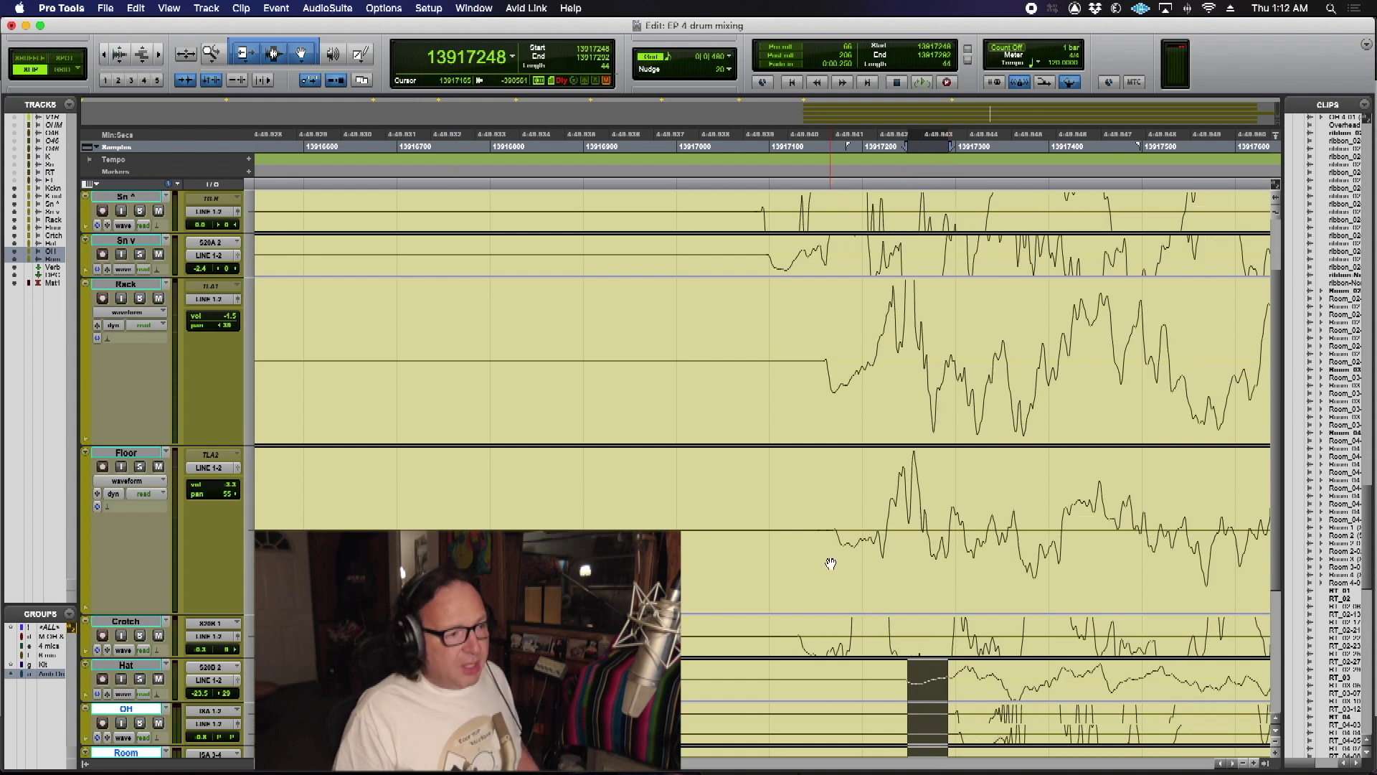
left_click_drag(905, 674, 957, 739)
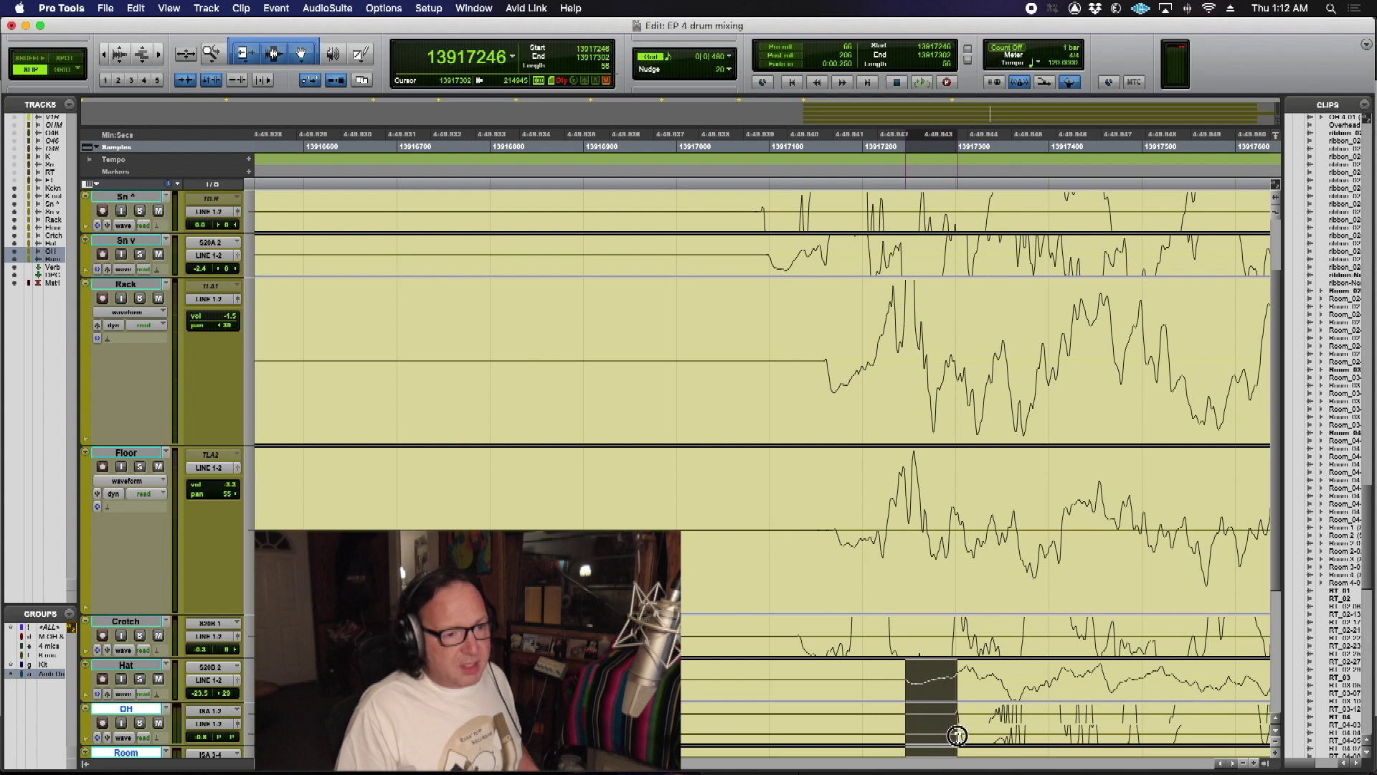
key("super+equal")
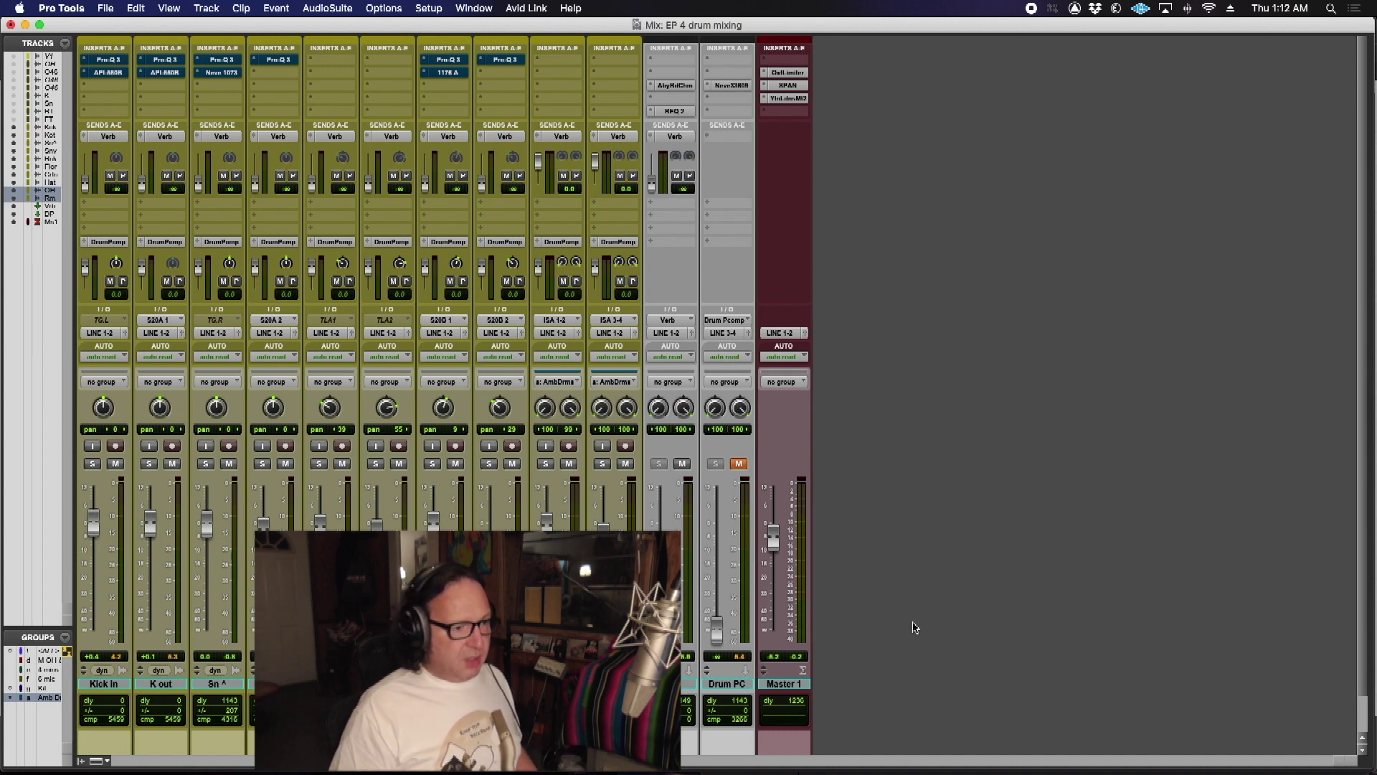
key("super+equal")
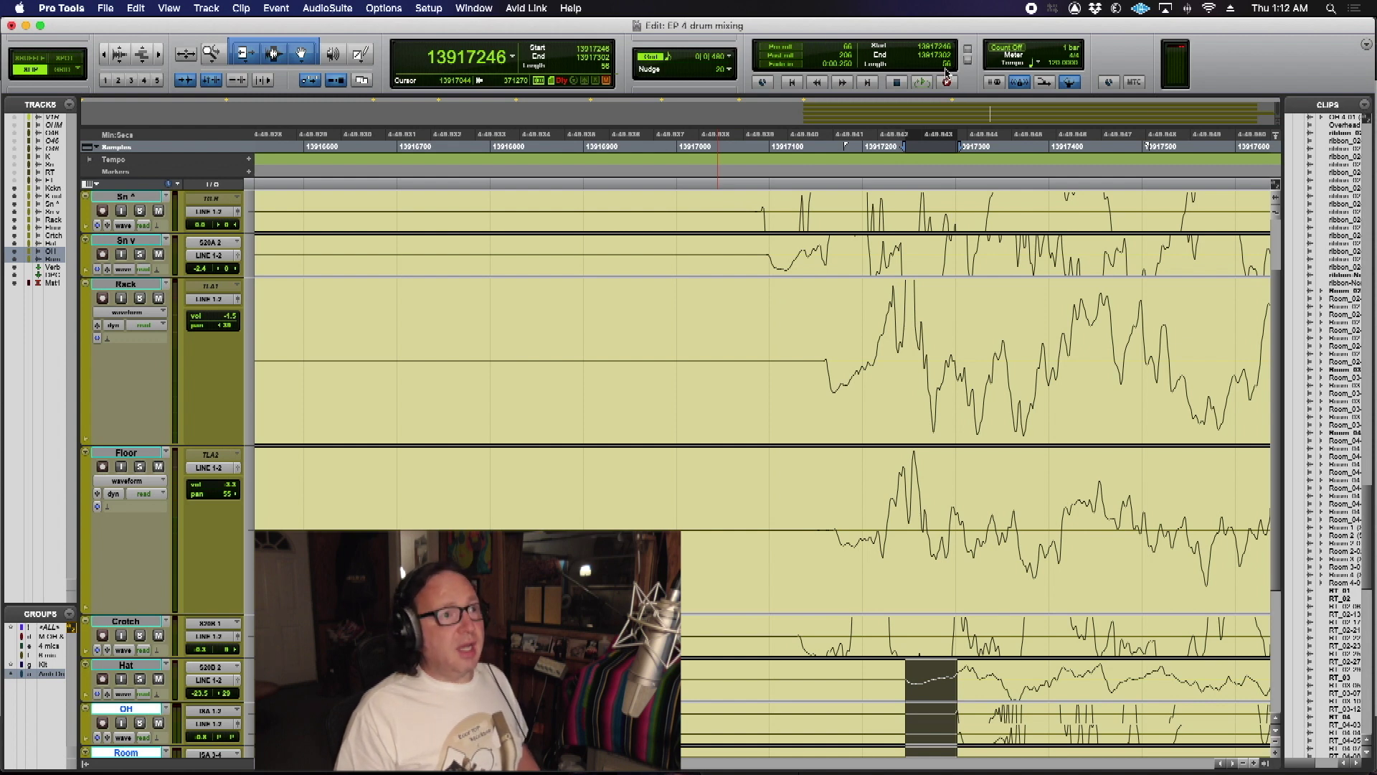
key("super+equal")
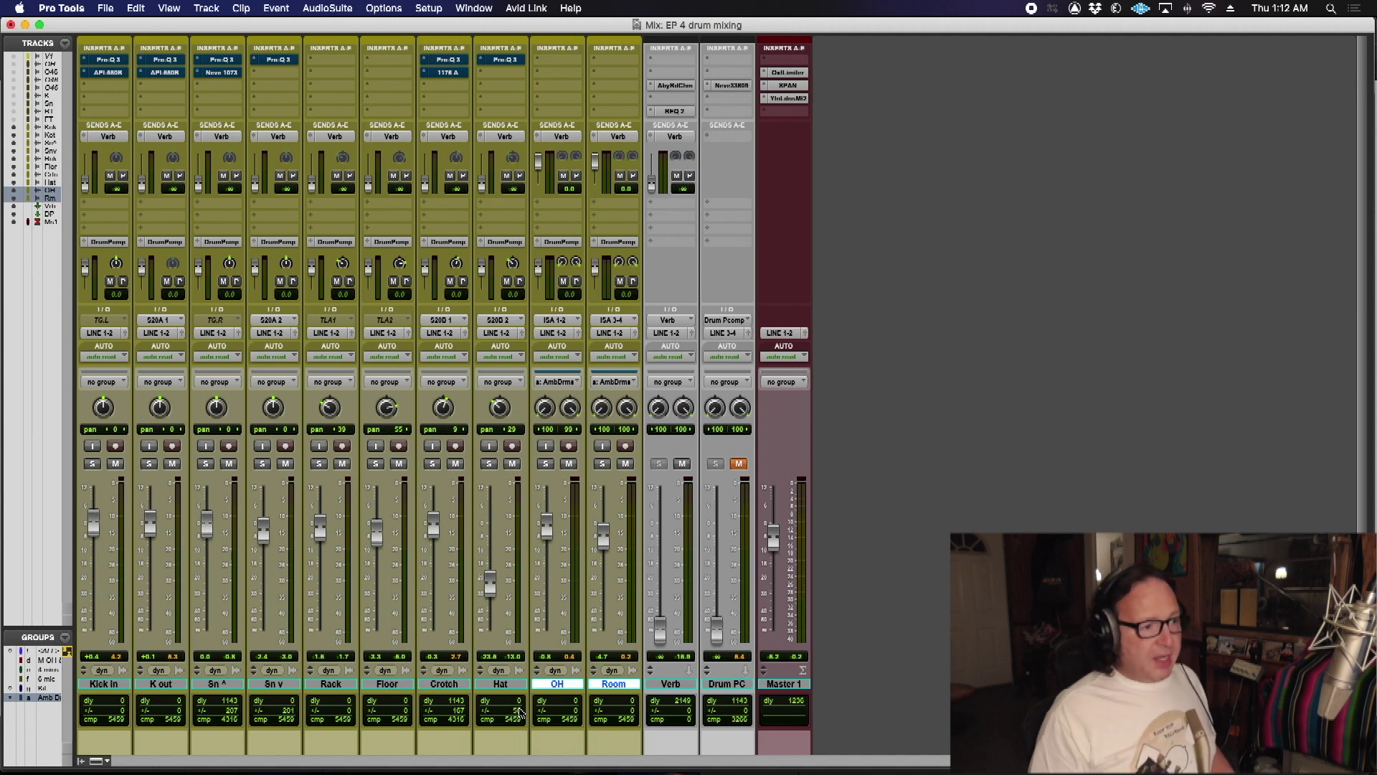
Step: Set the delay compensation offsets to 213 samples on Kick in and 204 samples on K out
left_click(108, 711)
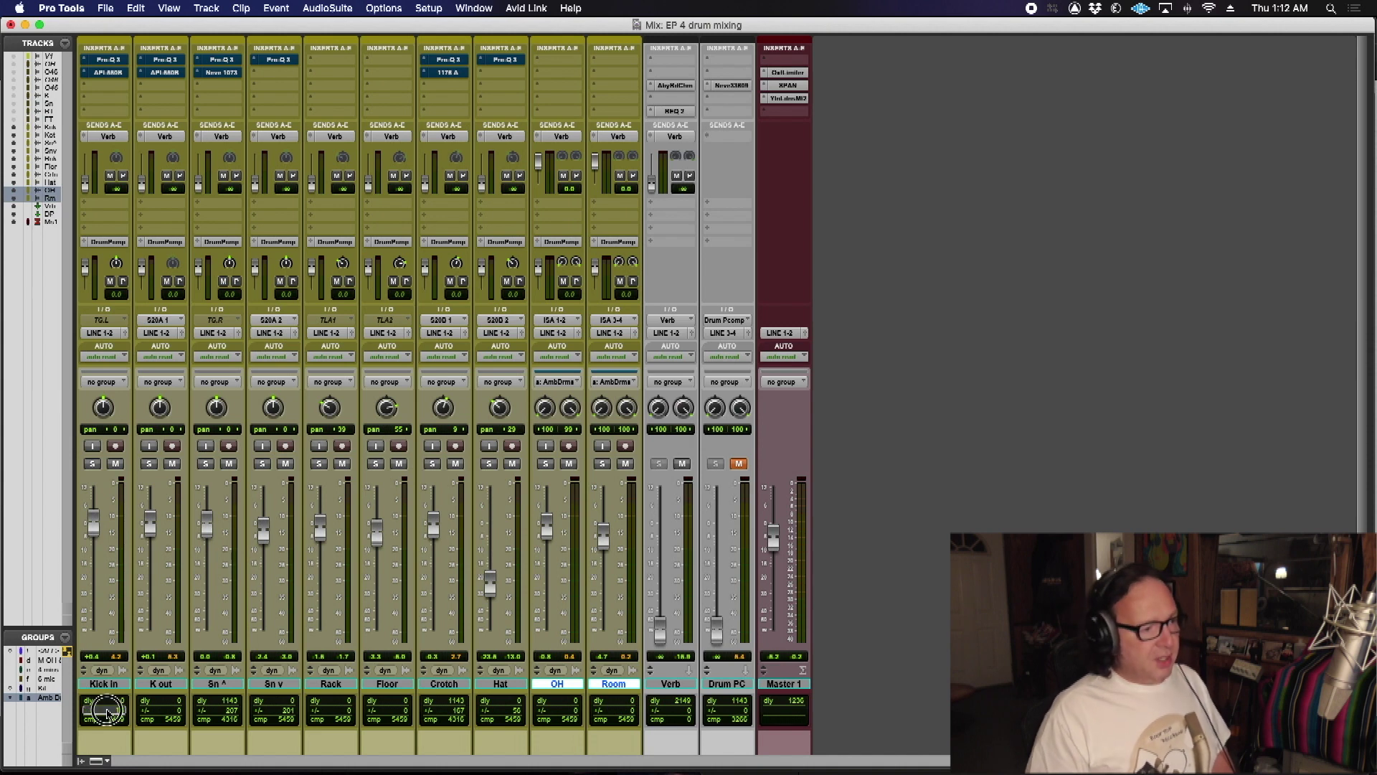
key("Return")
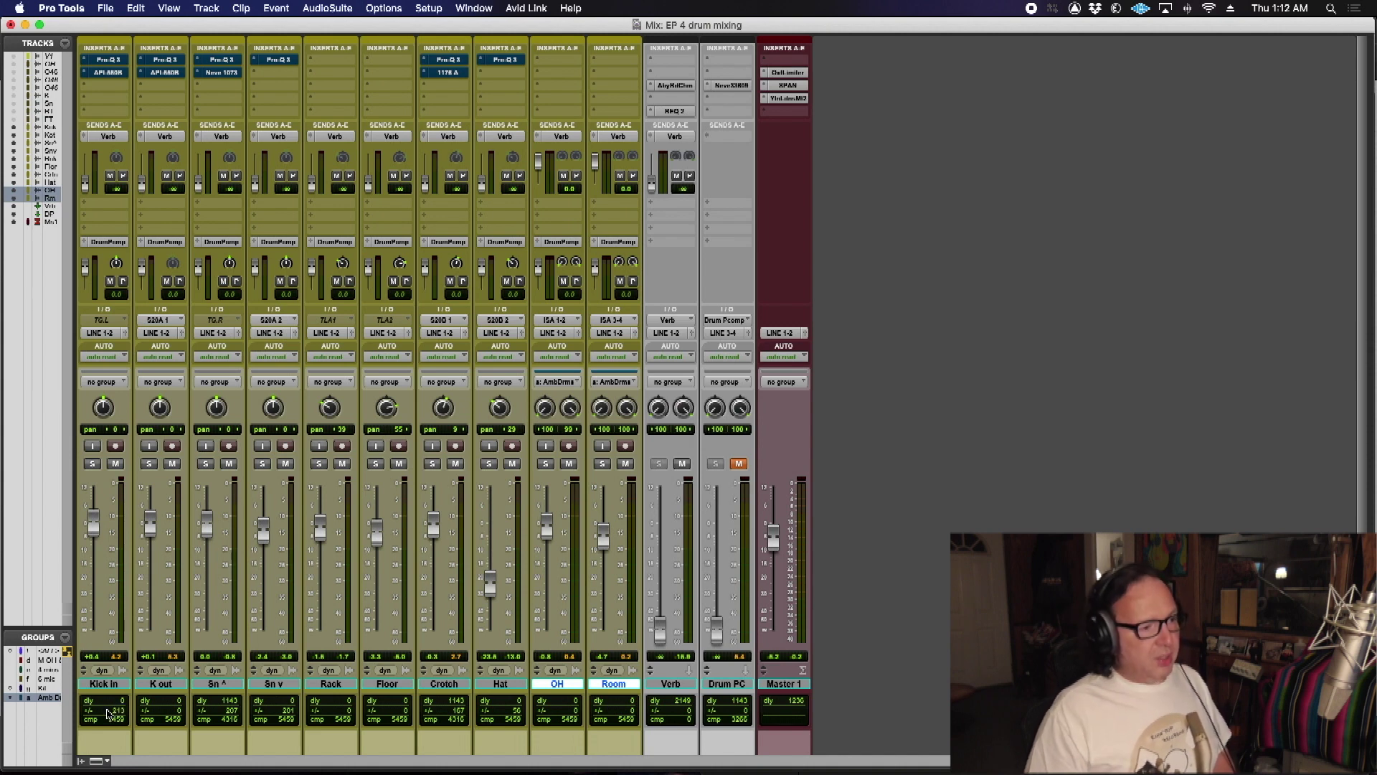
left_click(172, 712)
type("204")
key("Return")
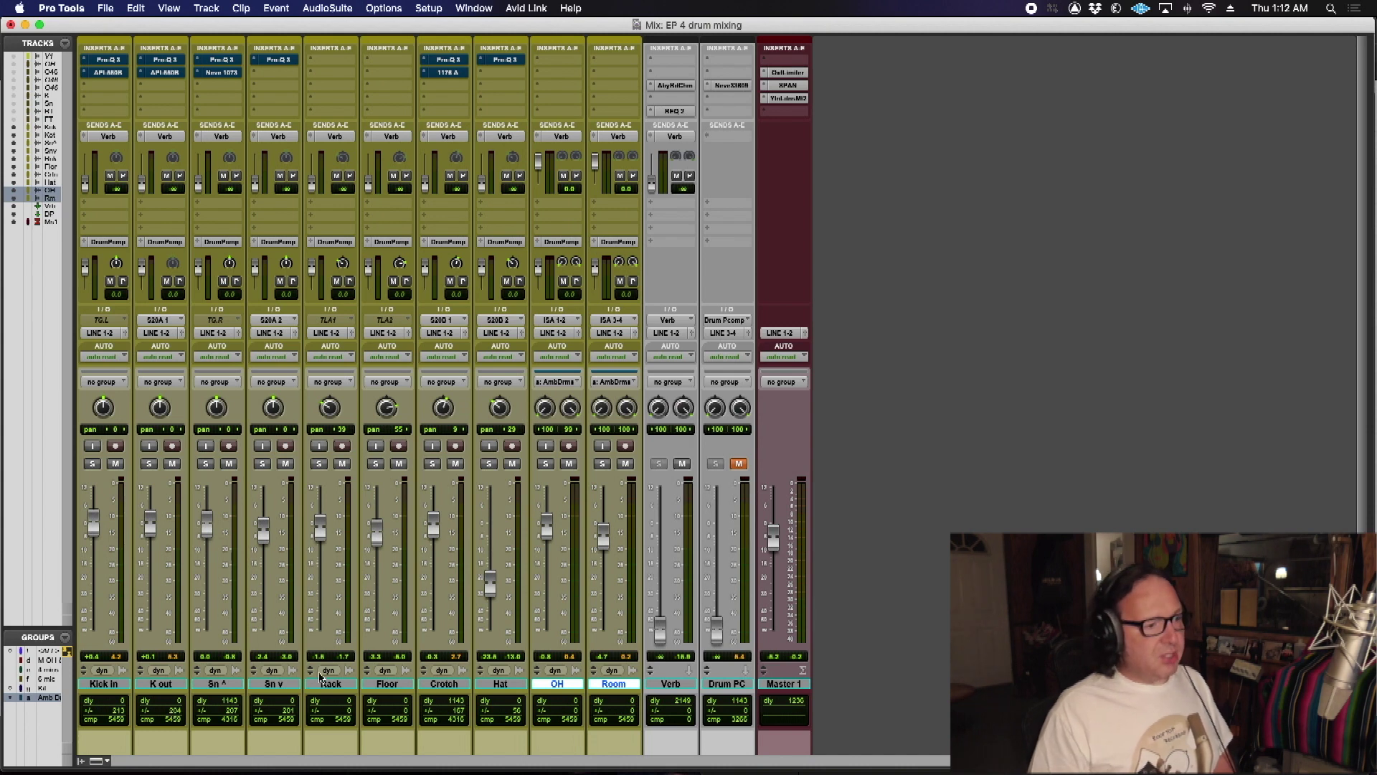
Step: Set the delay compensation offsets to 184 samples on Rack and 203 samples on Floor
left_click(343, 711)
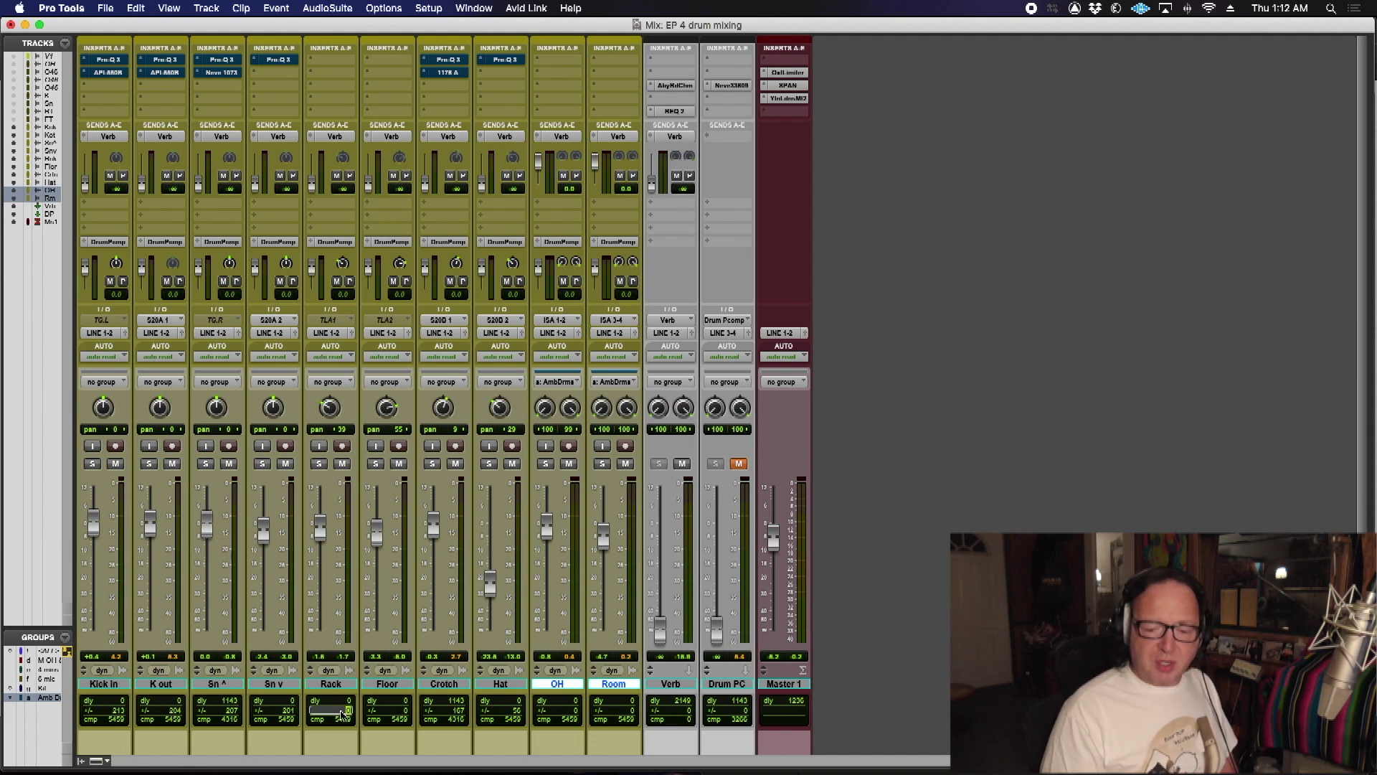
type("104")
key("Return")
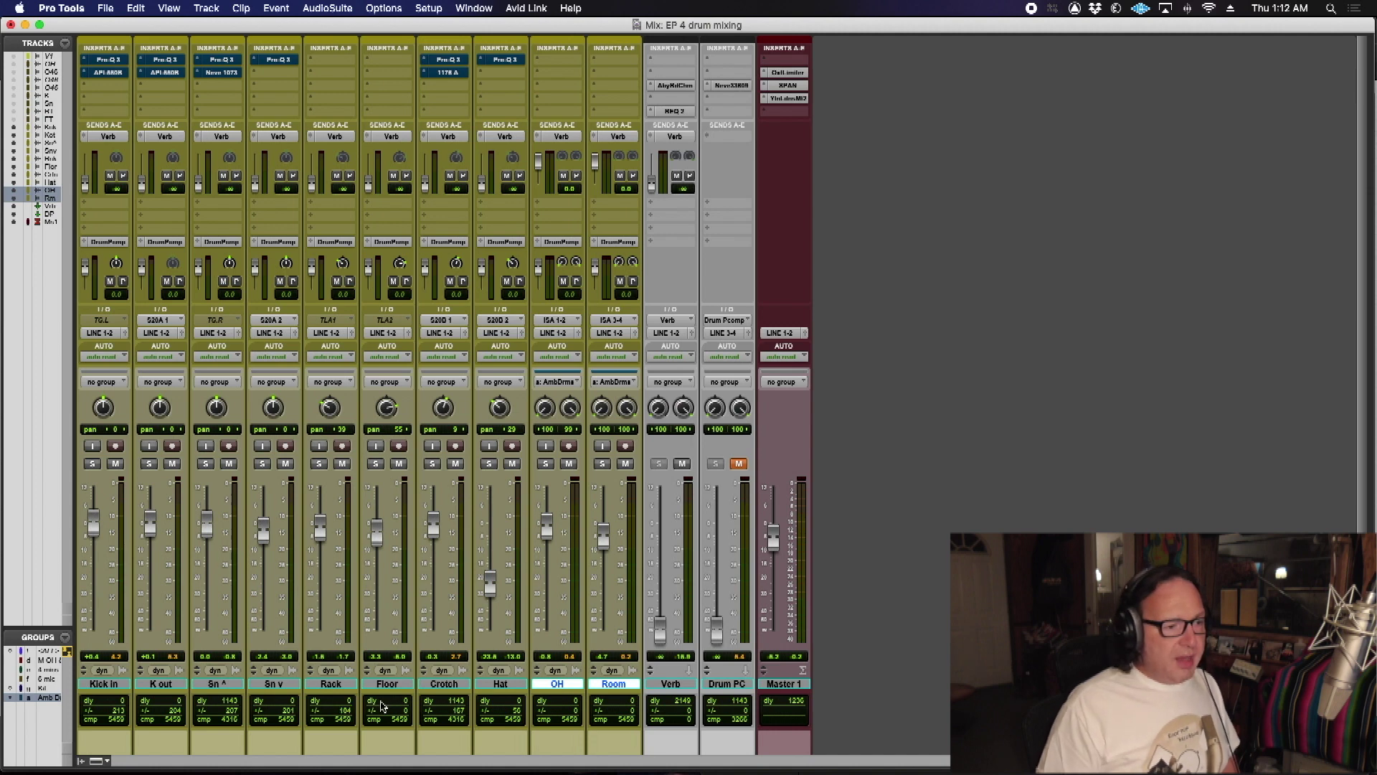
left_click(391, 712)
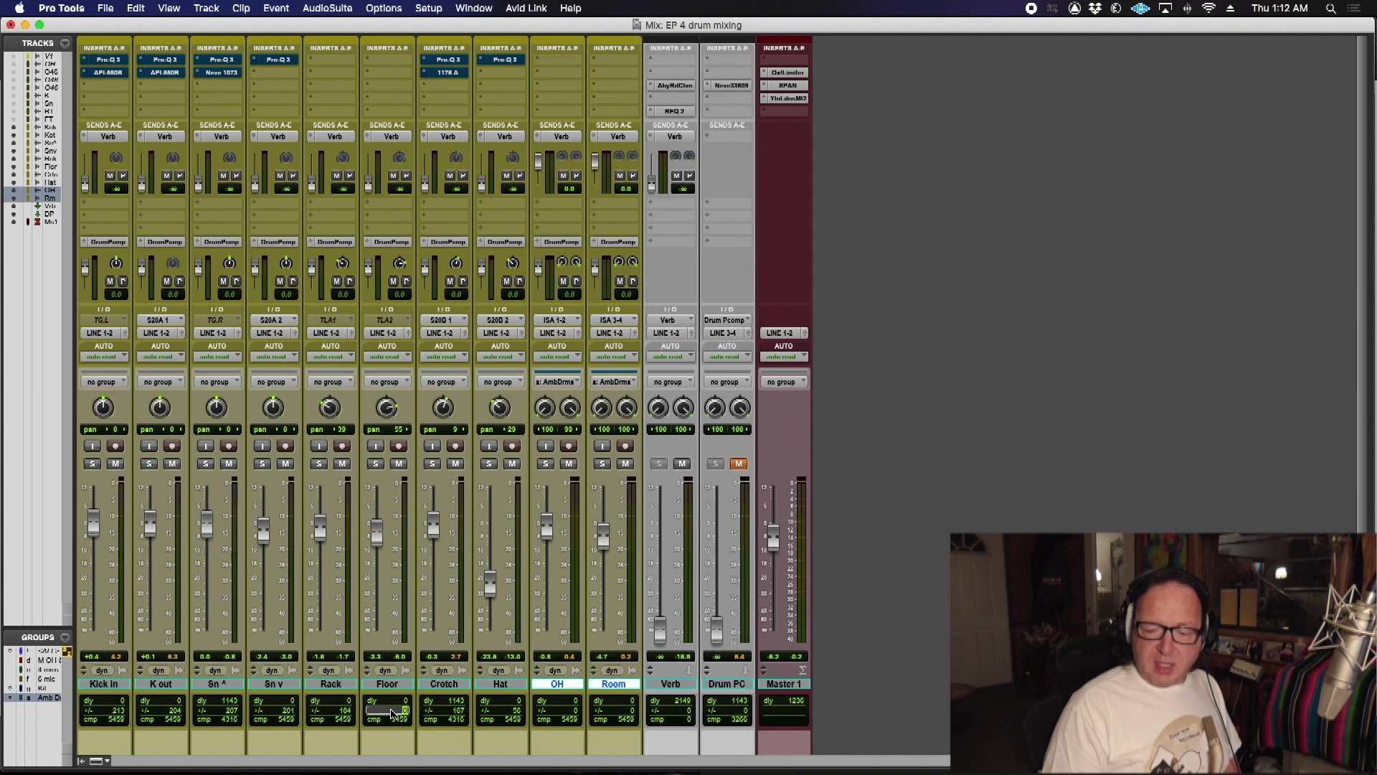
type("203")
key("Return")
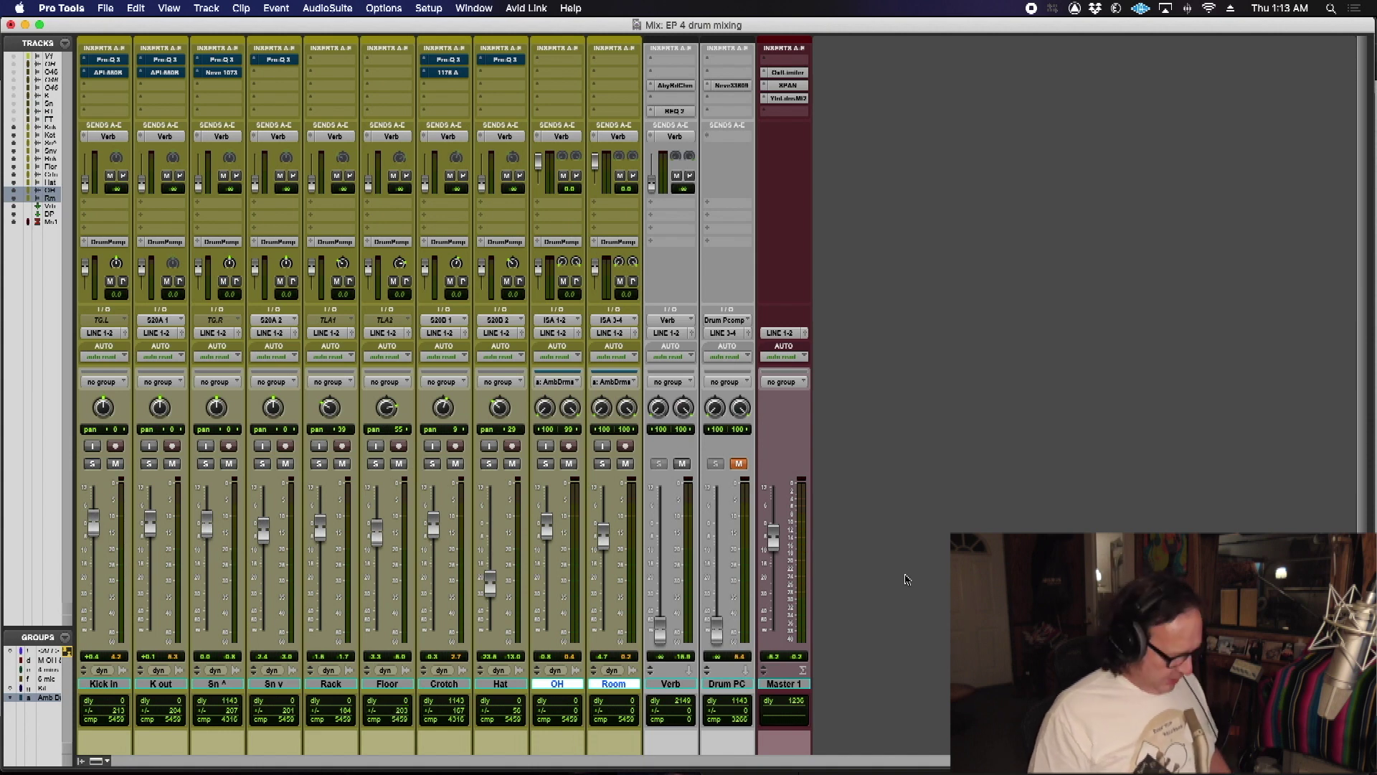
Step: Play the time-aligned drums from the first hits after the Full Drums marker, checking the Mix window meters, and stop playback
key("super+equal")
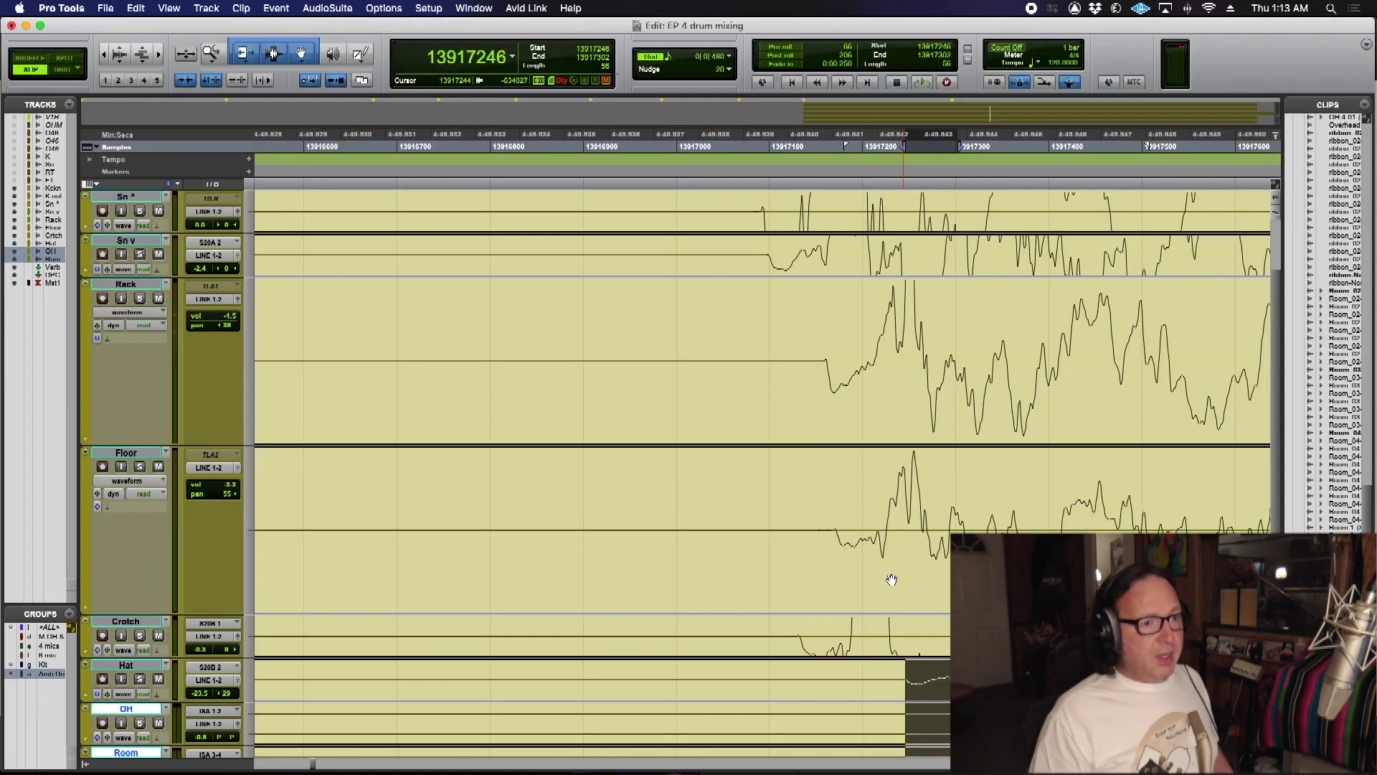
left_click(104, 80)
key("super+bracketleft")
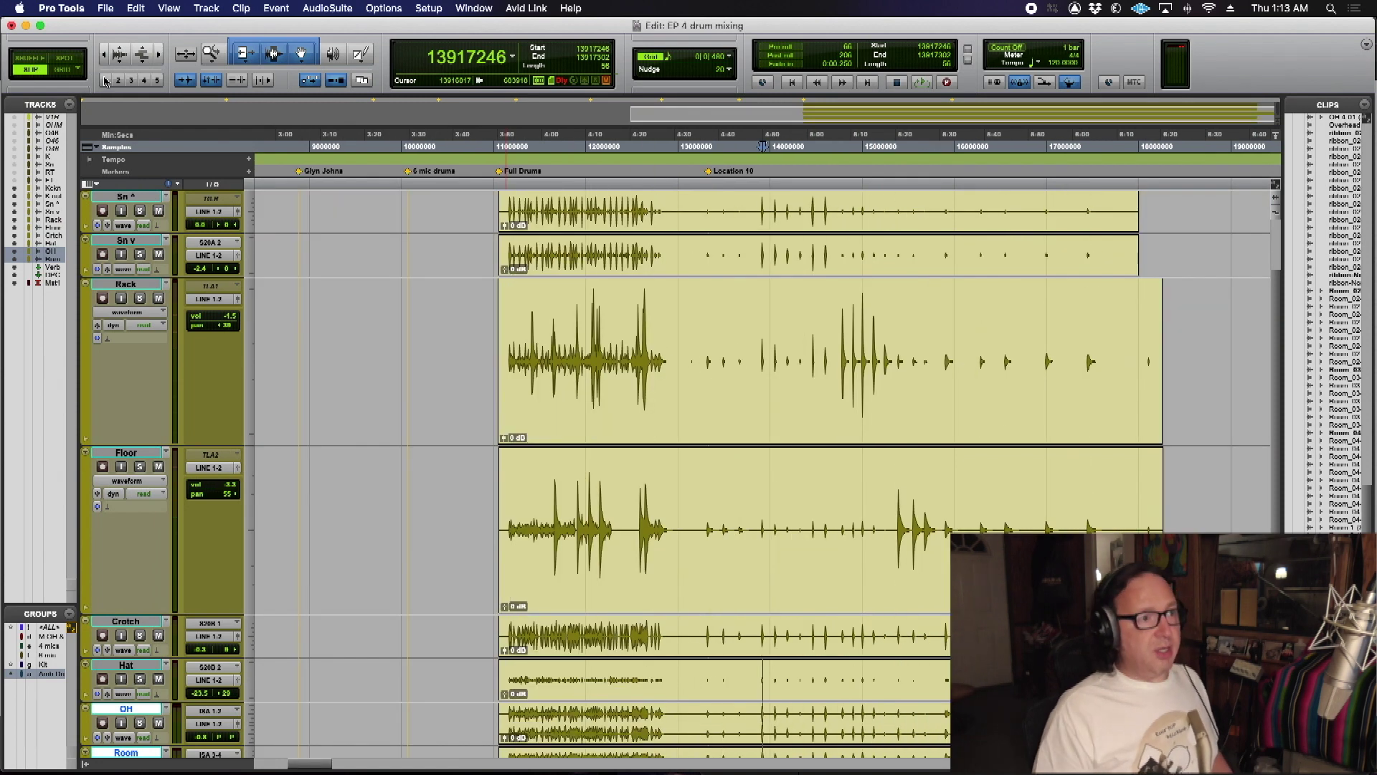
left_click(118, 81)
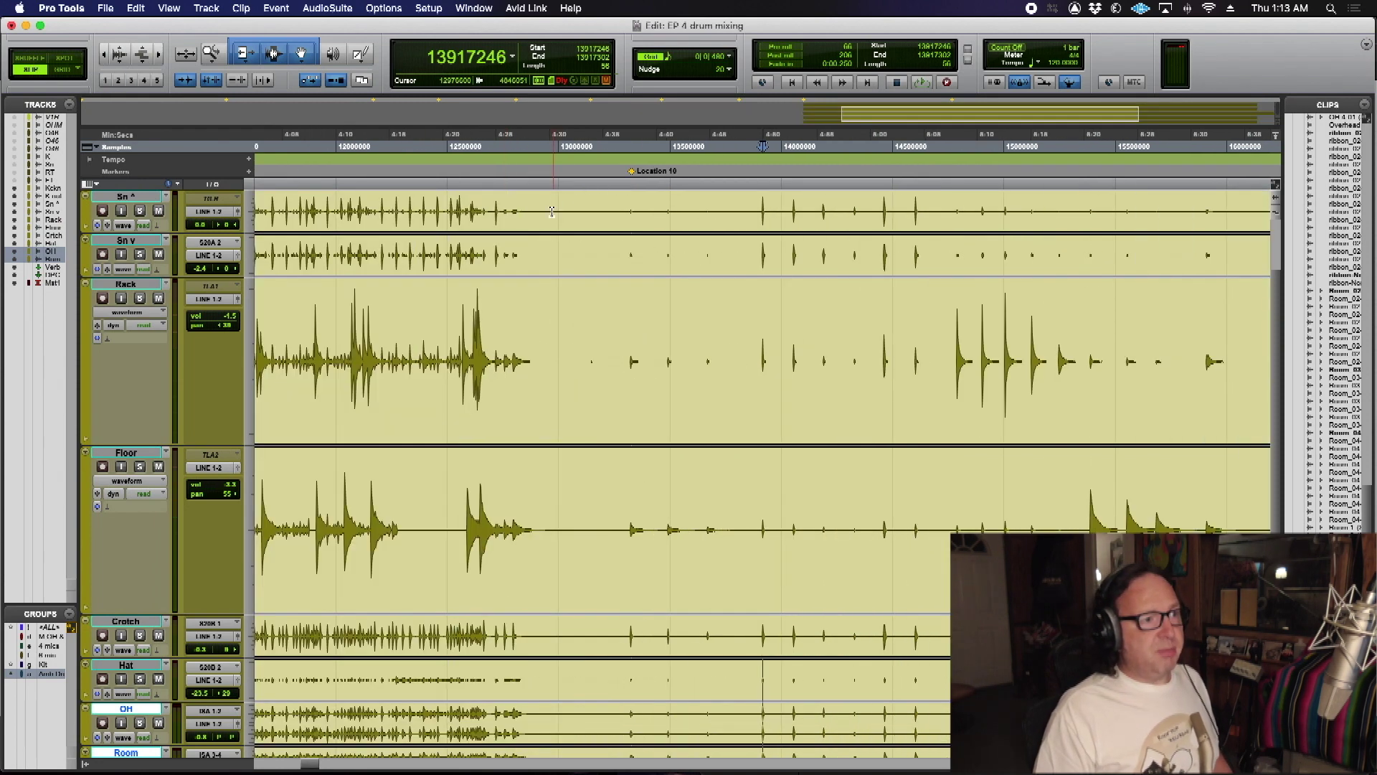
scroll(382, 190, "left", 4)
left_click(388, 207)
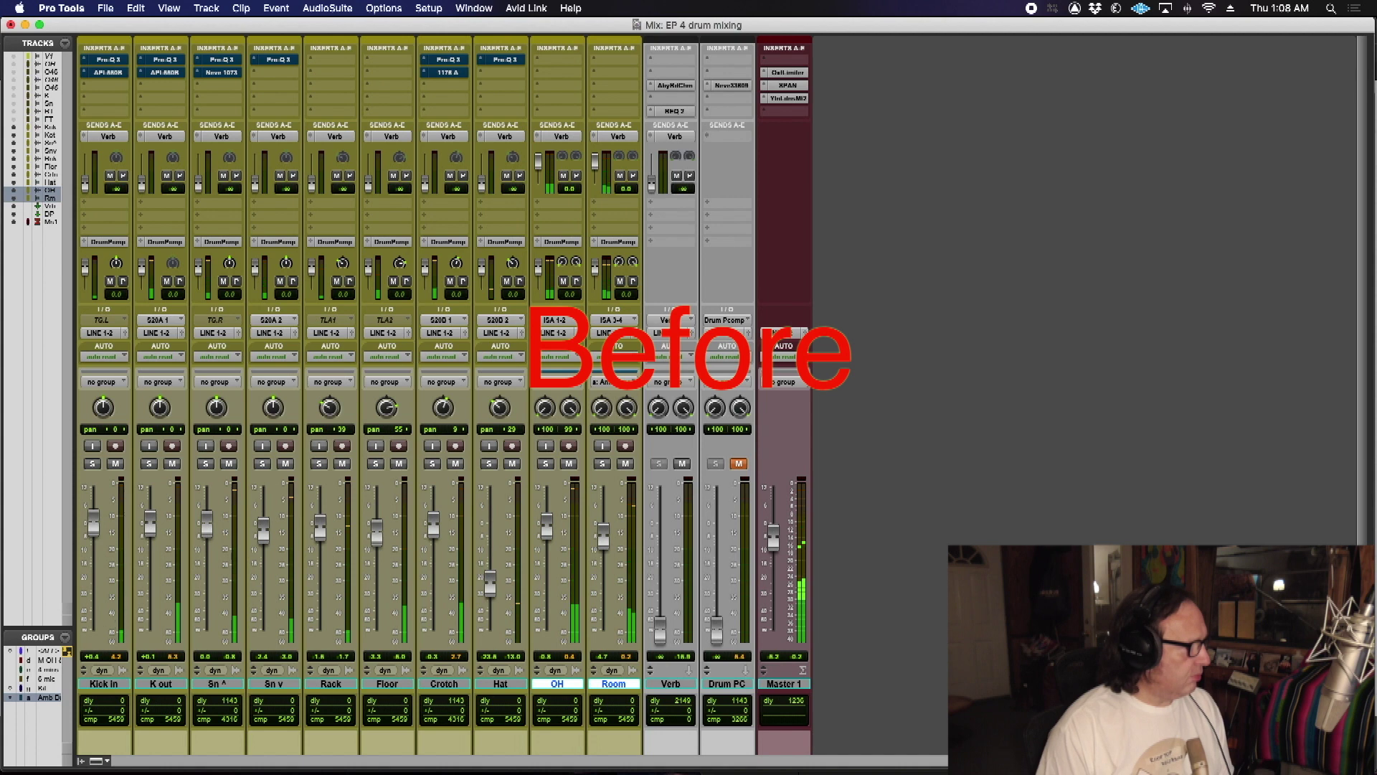
key("super+Tab")
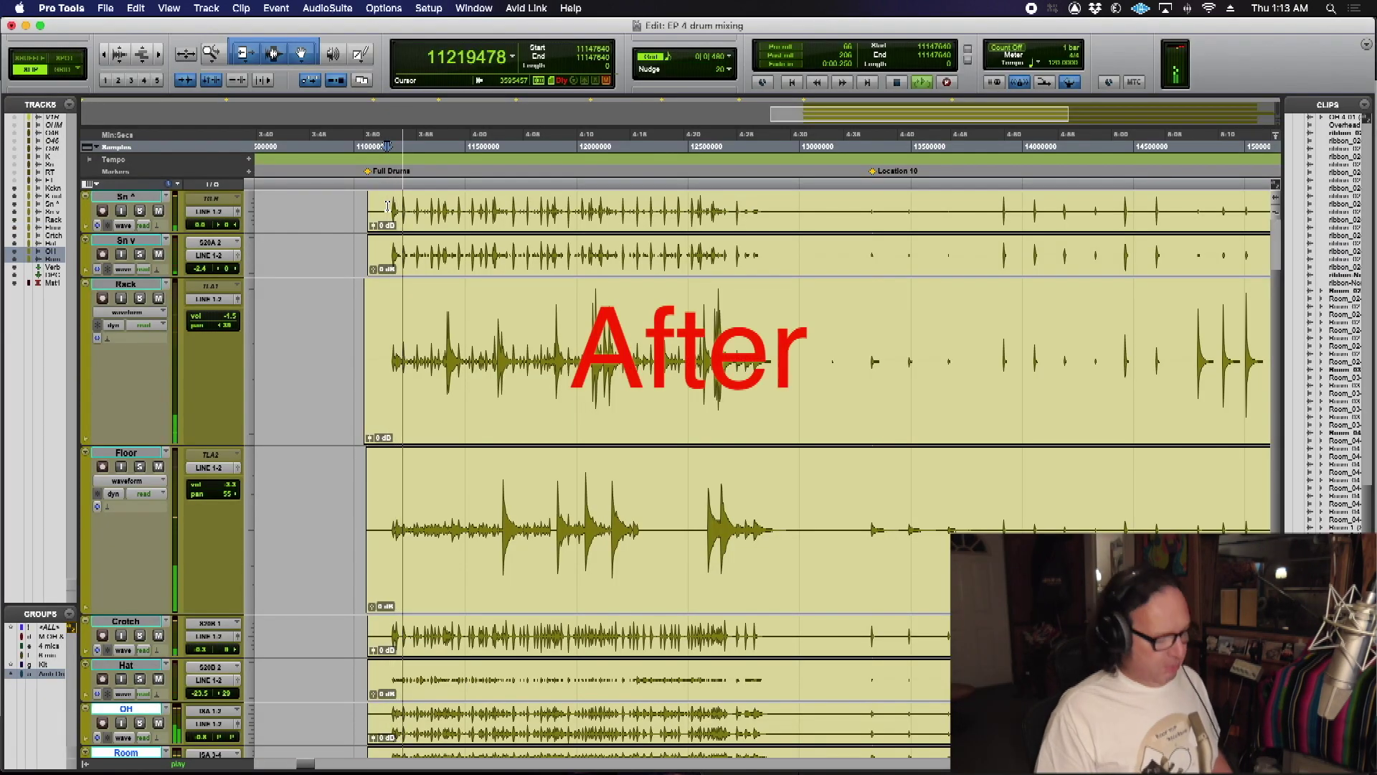
key("super+equal")
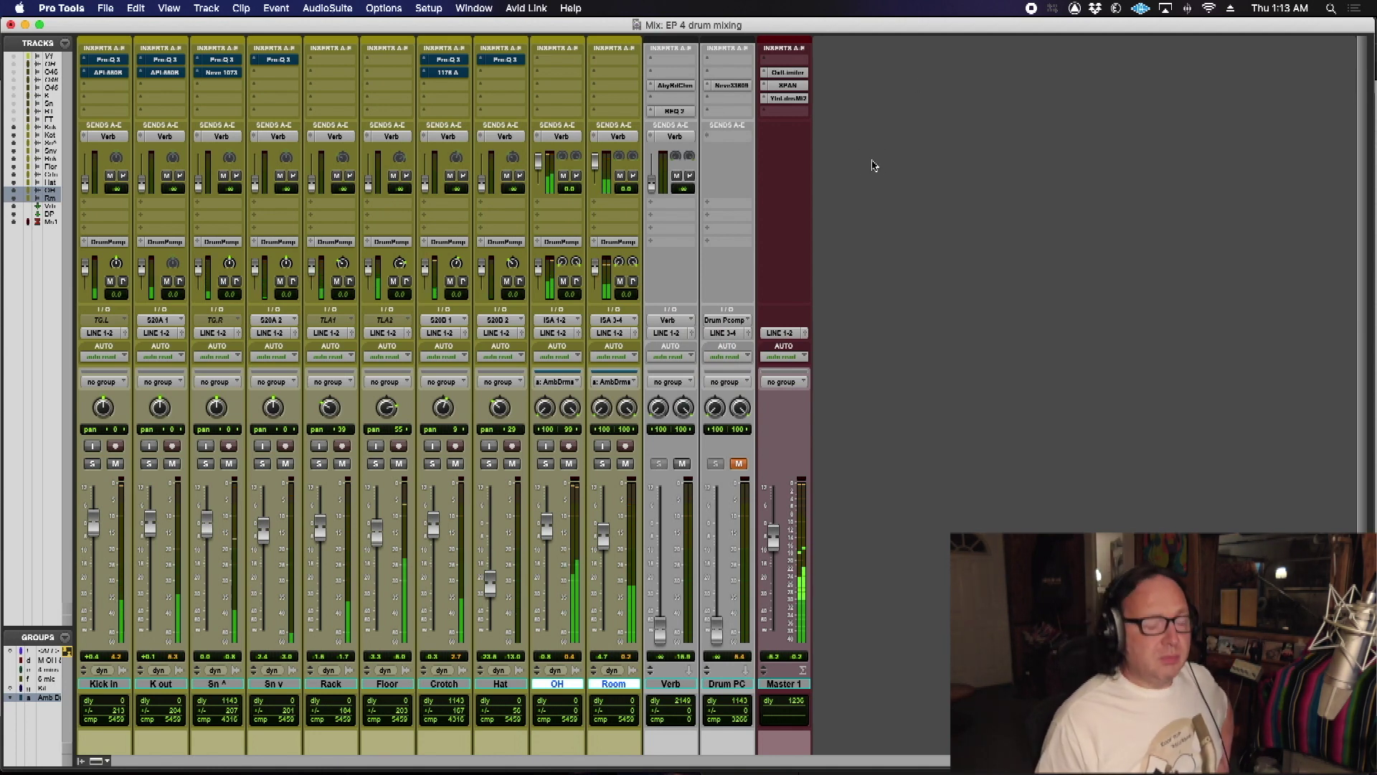
key("super+equal")
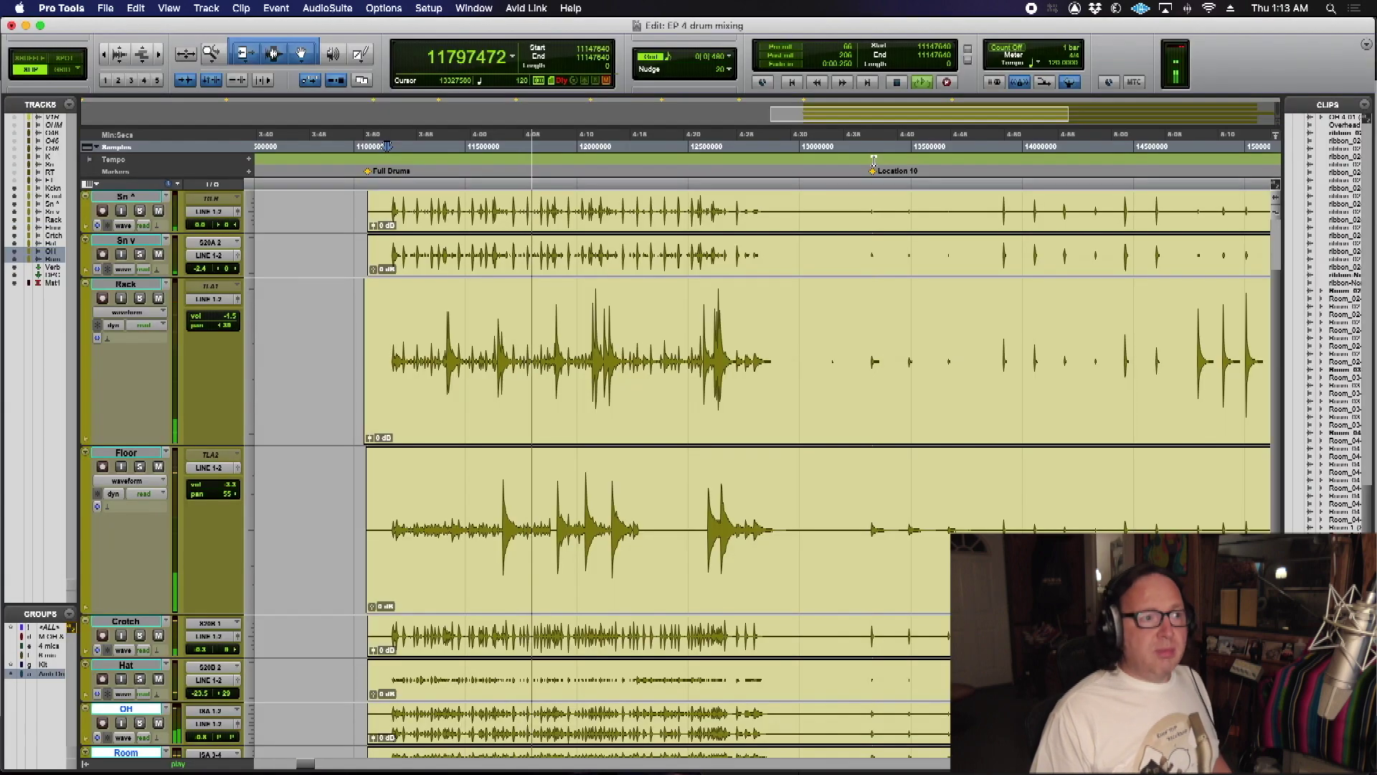
left_click(527, 292)
key("space")
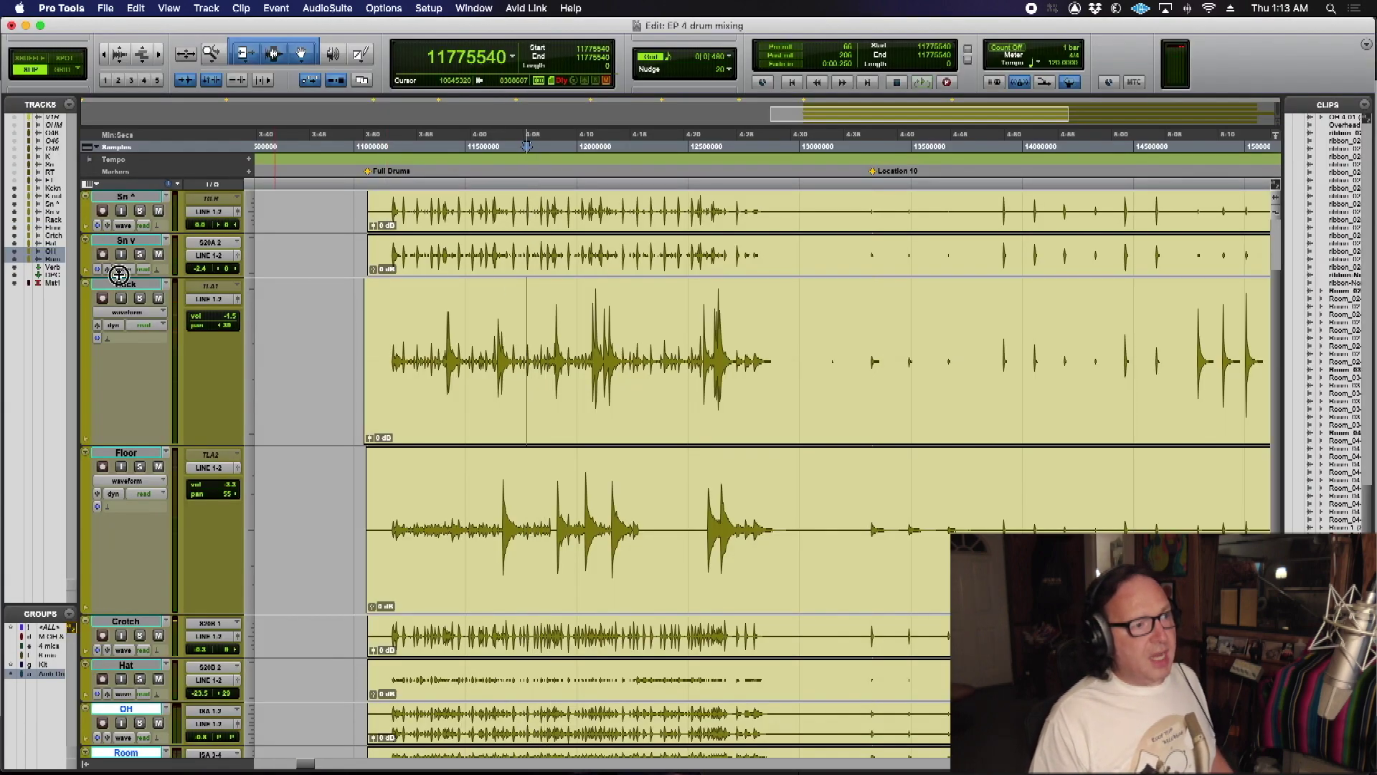
Step: Reduce the Rack and Floor track heights to match the other drum tracks and select the entire Rack clip
key("ctrl+alt+Down")
scroll(386, 365, "up", 3)
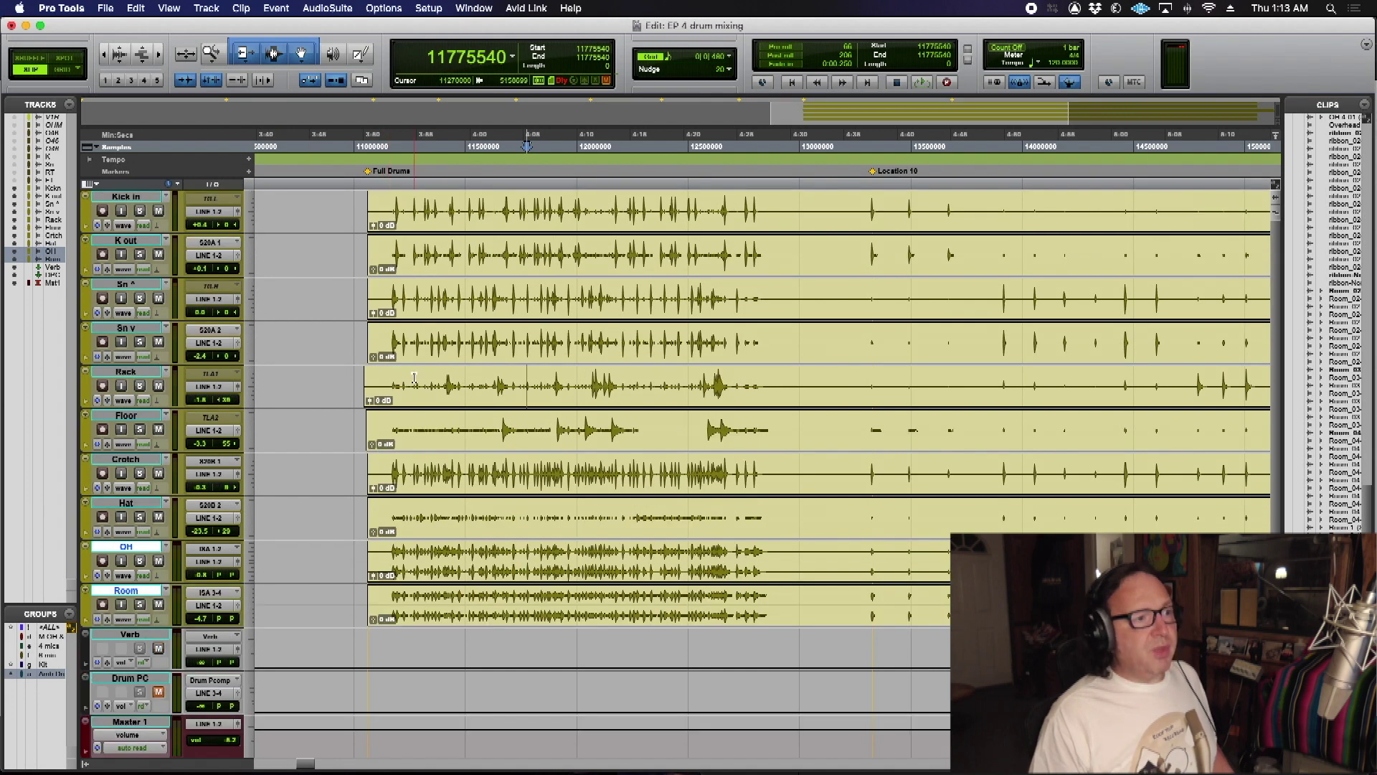
left_click(420, 401)
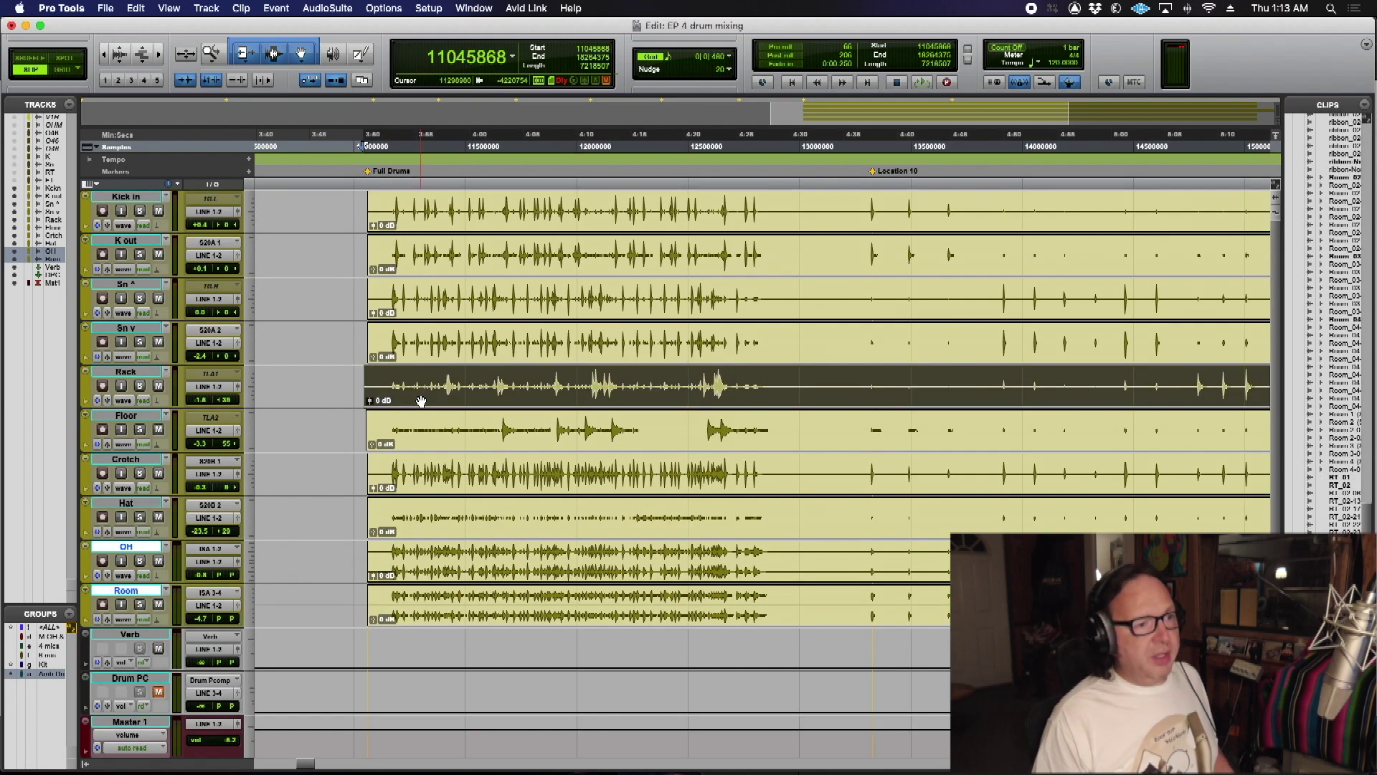
Step: Select only the Rack clip and open Strip Silence to preview its regions on the tom hits
left_click(485, 445, "shift")
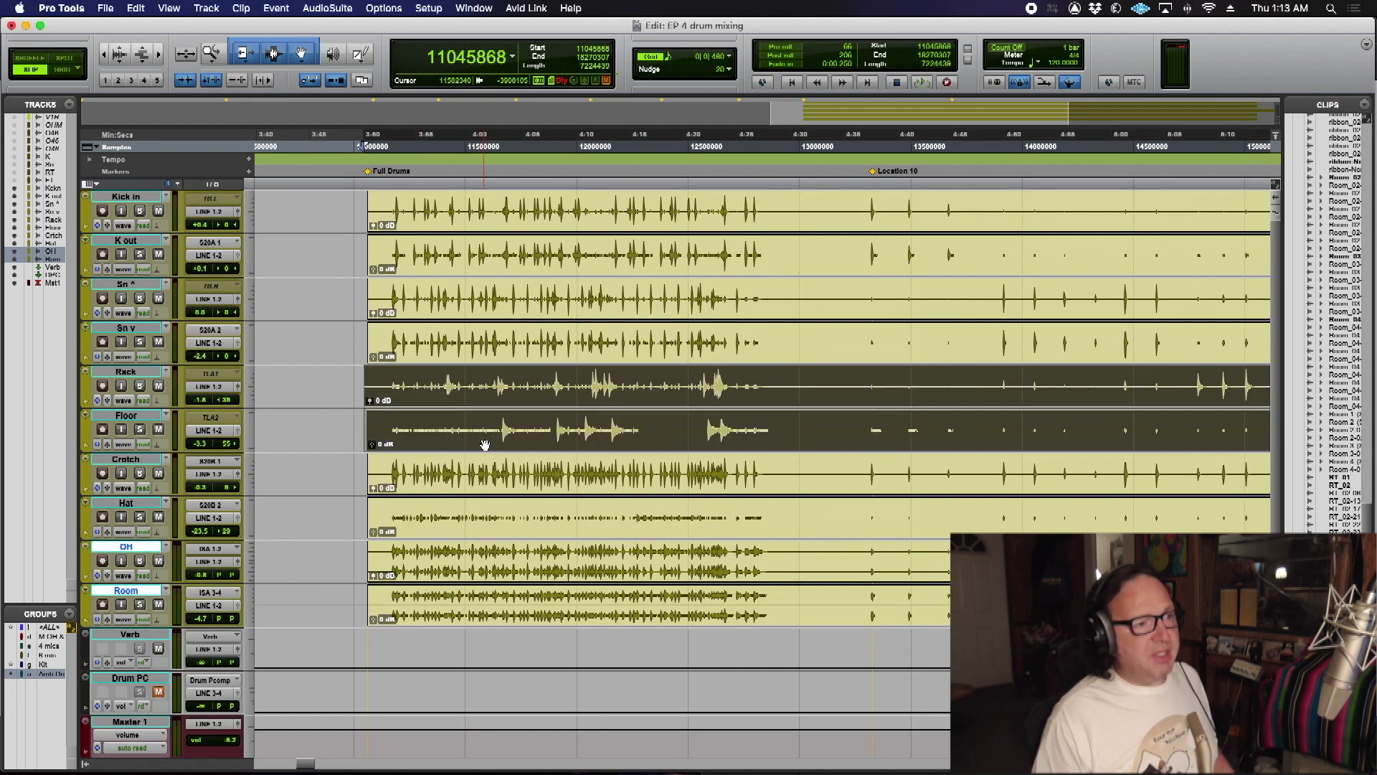
double_click(482, 400)
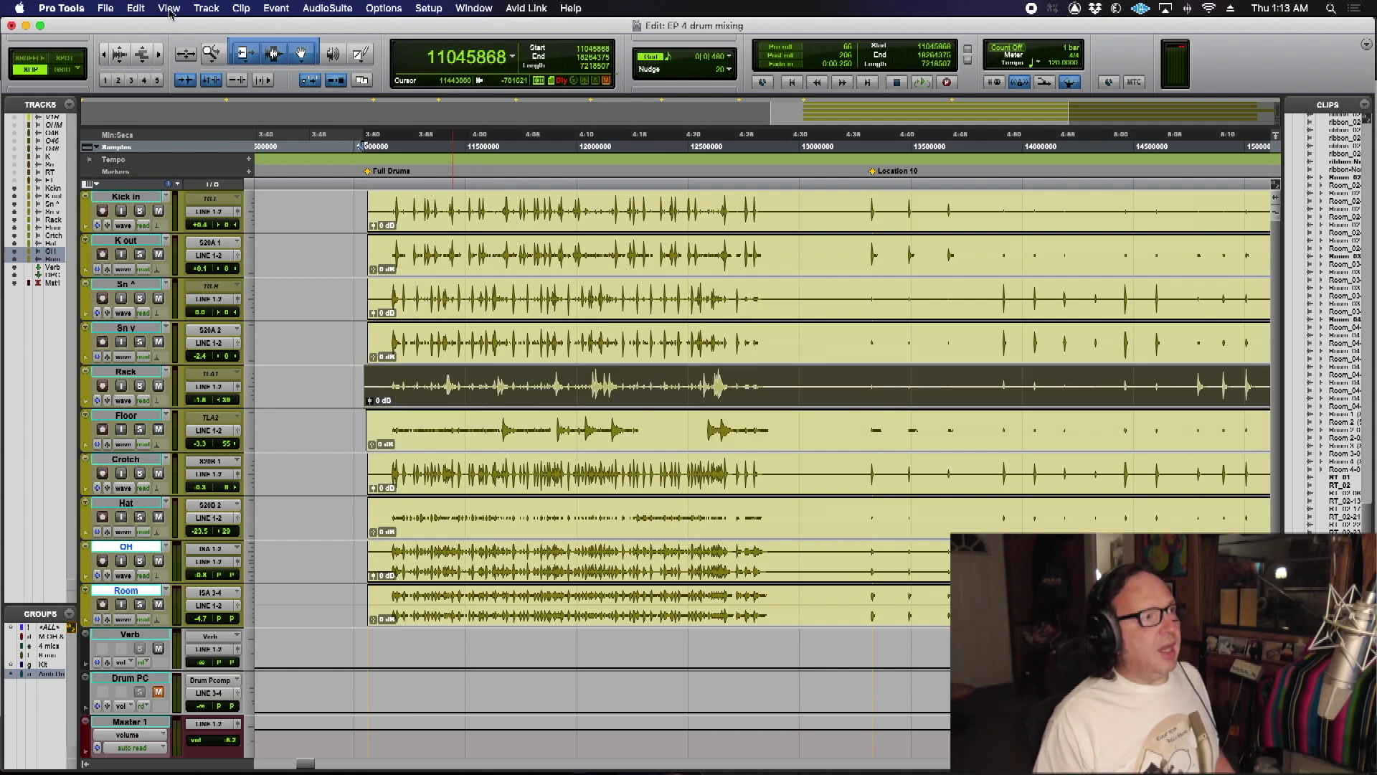
left_click(137, 9)
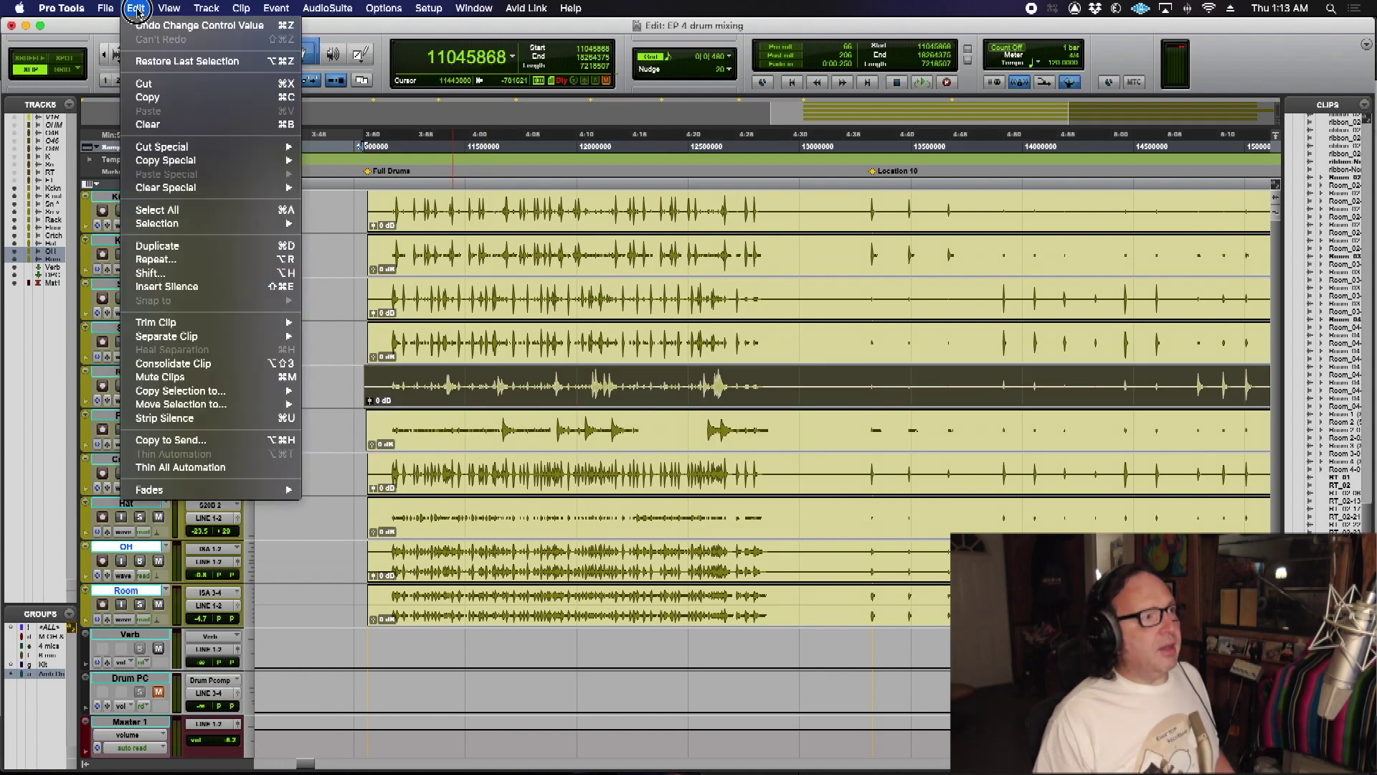
left_click(193, 419)
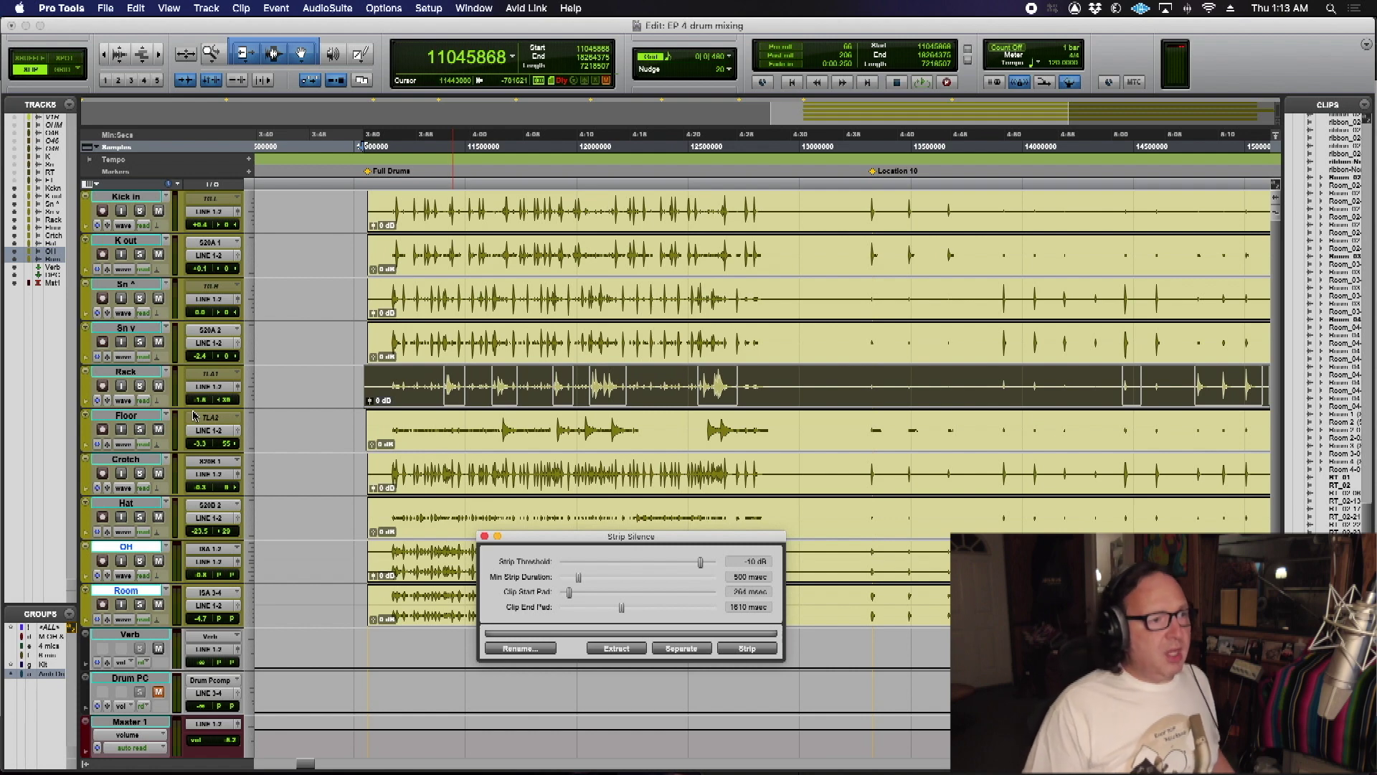
left_click(159, 56)
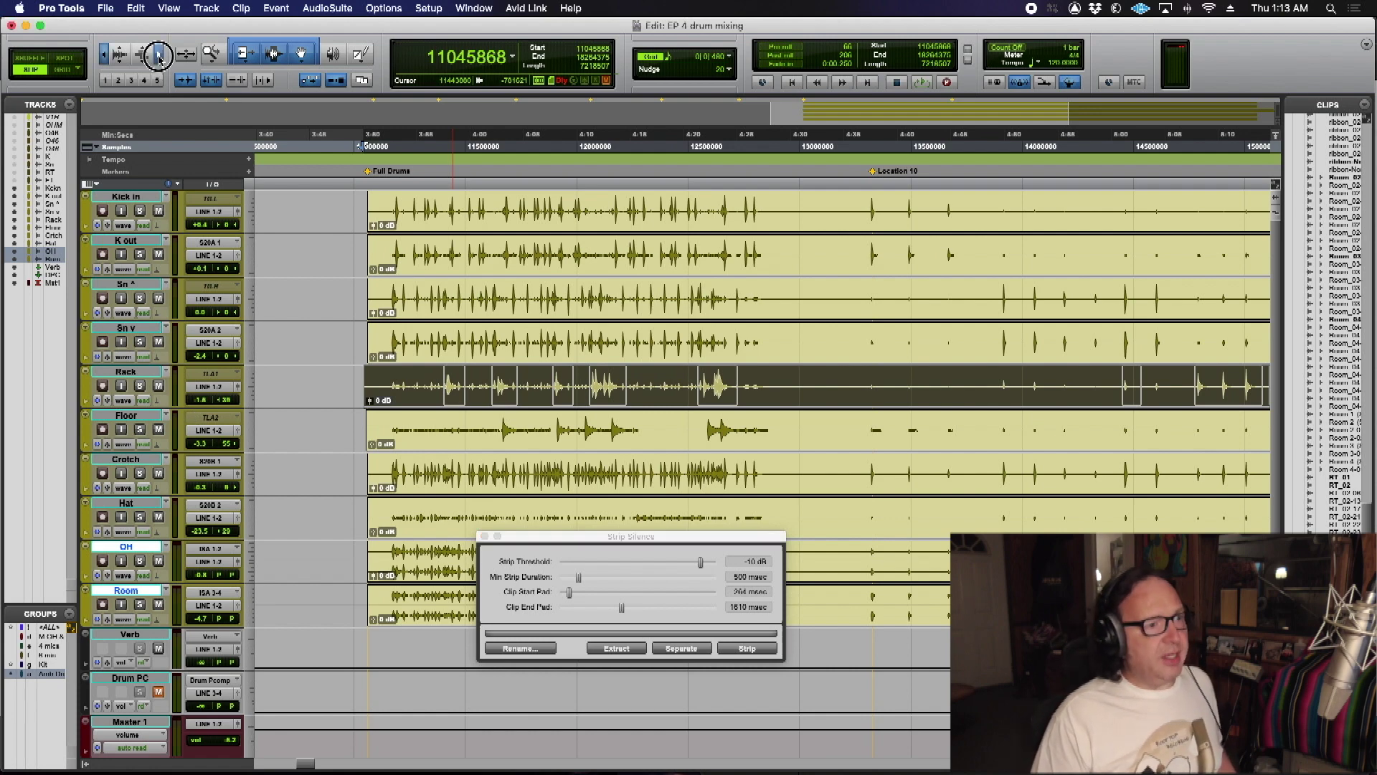
scroll(680, 501, "right", 5)
scroll(679, 501, "right", 3)
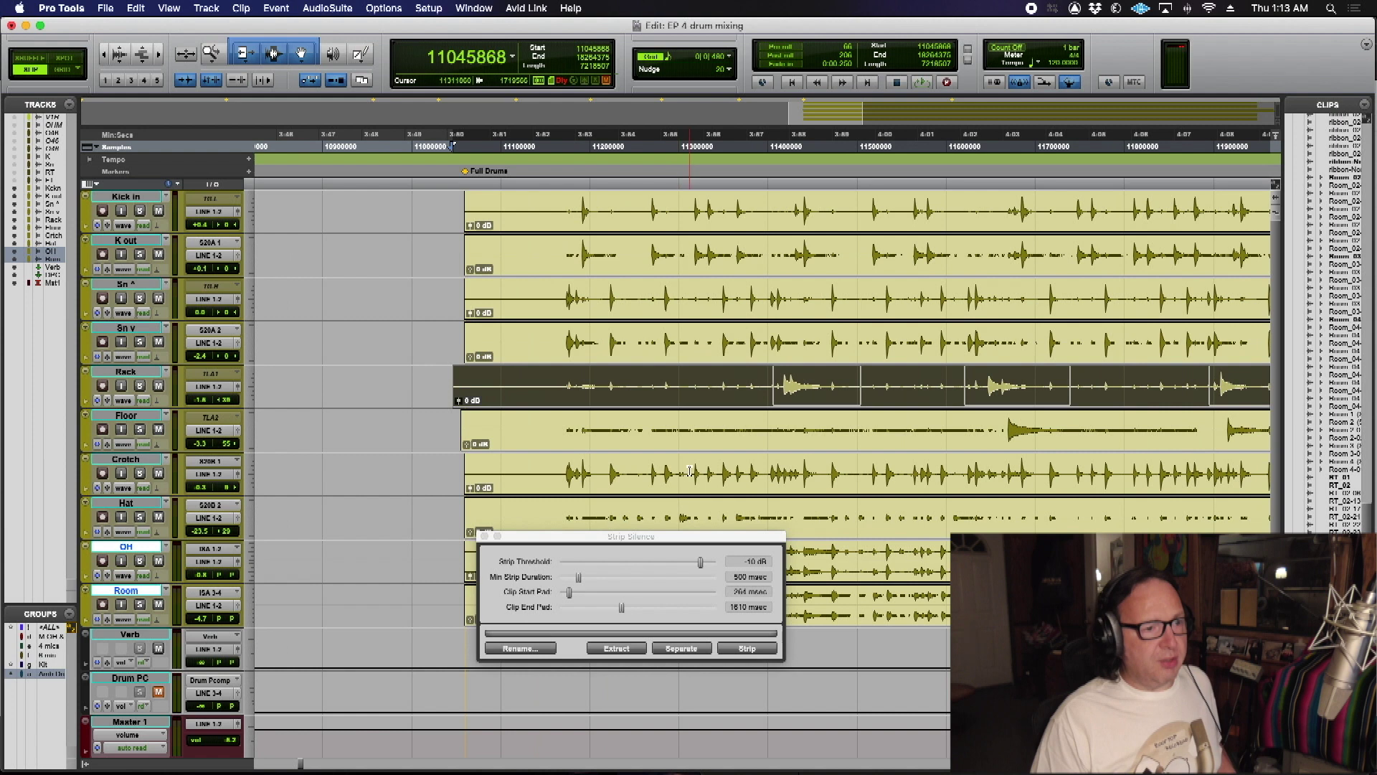
Step: Strip the silence from the Rack clip with a -8 dB threshold, 229 msec start pad and 1327 msec end pad
left_click(701, 563)
left_click_drag(701, 562, 702, 564)
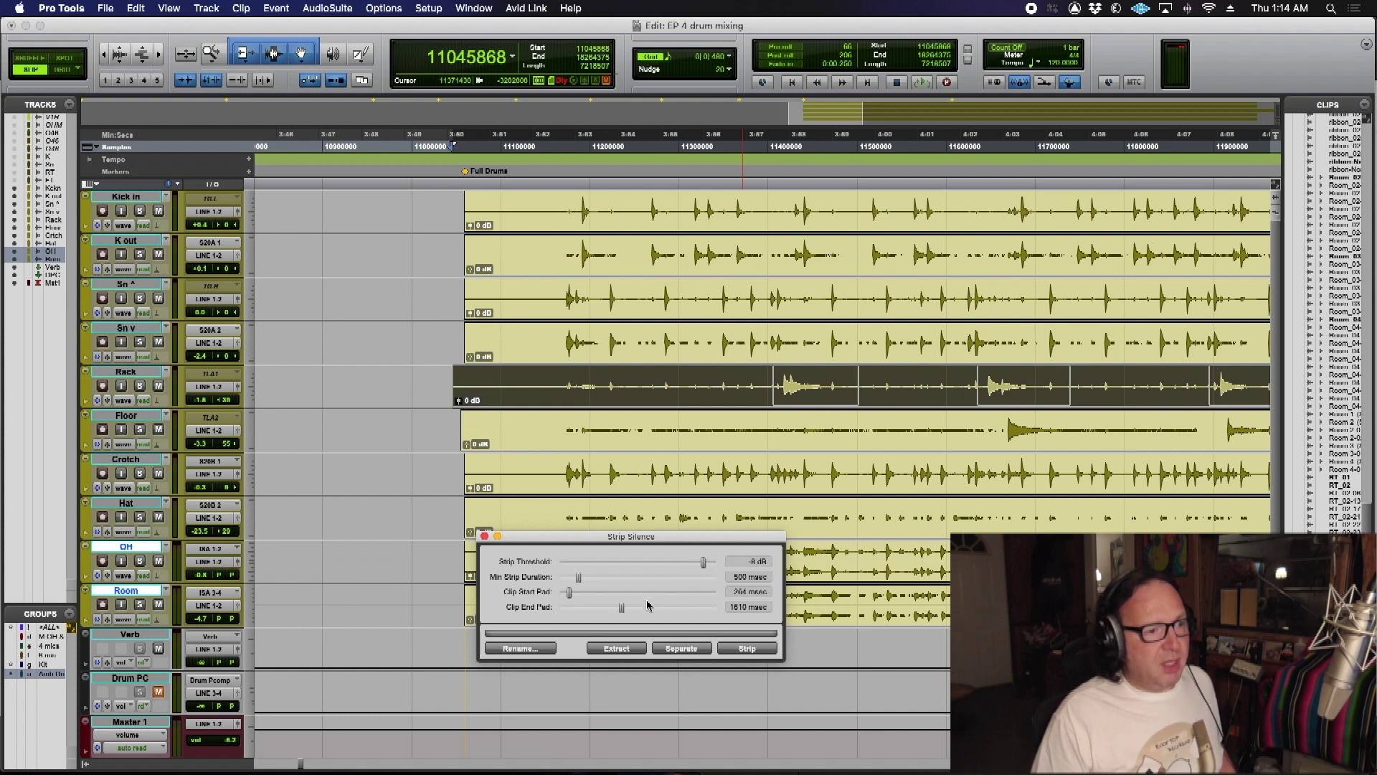
left_click_drag(569, 592, 601, 613)
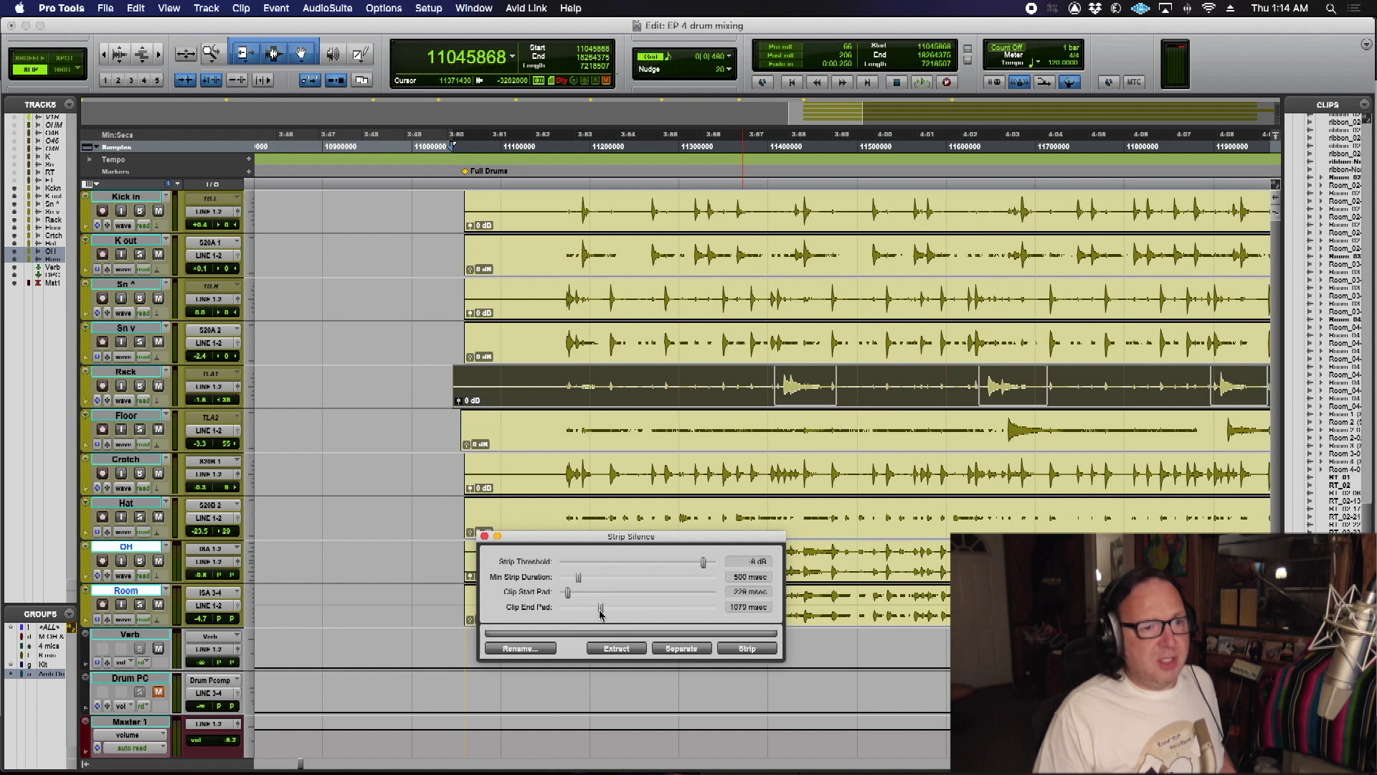
scroll(627, 494, "right", 5)
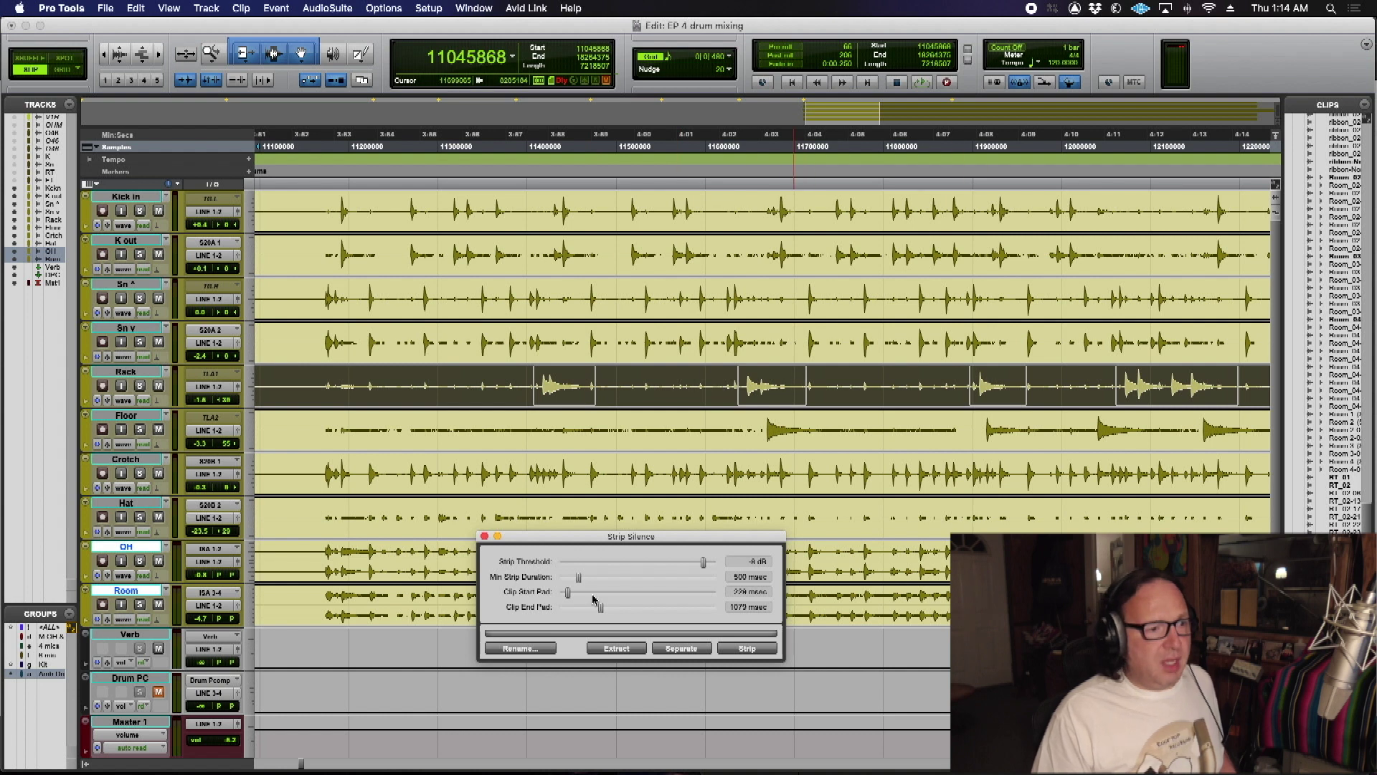
left_click_drag(601, 611, 611, 611)
scroll(859, 573, "right", 3)
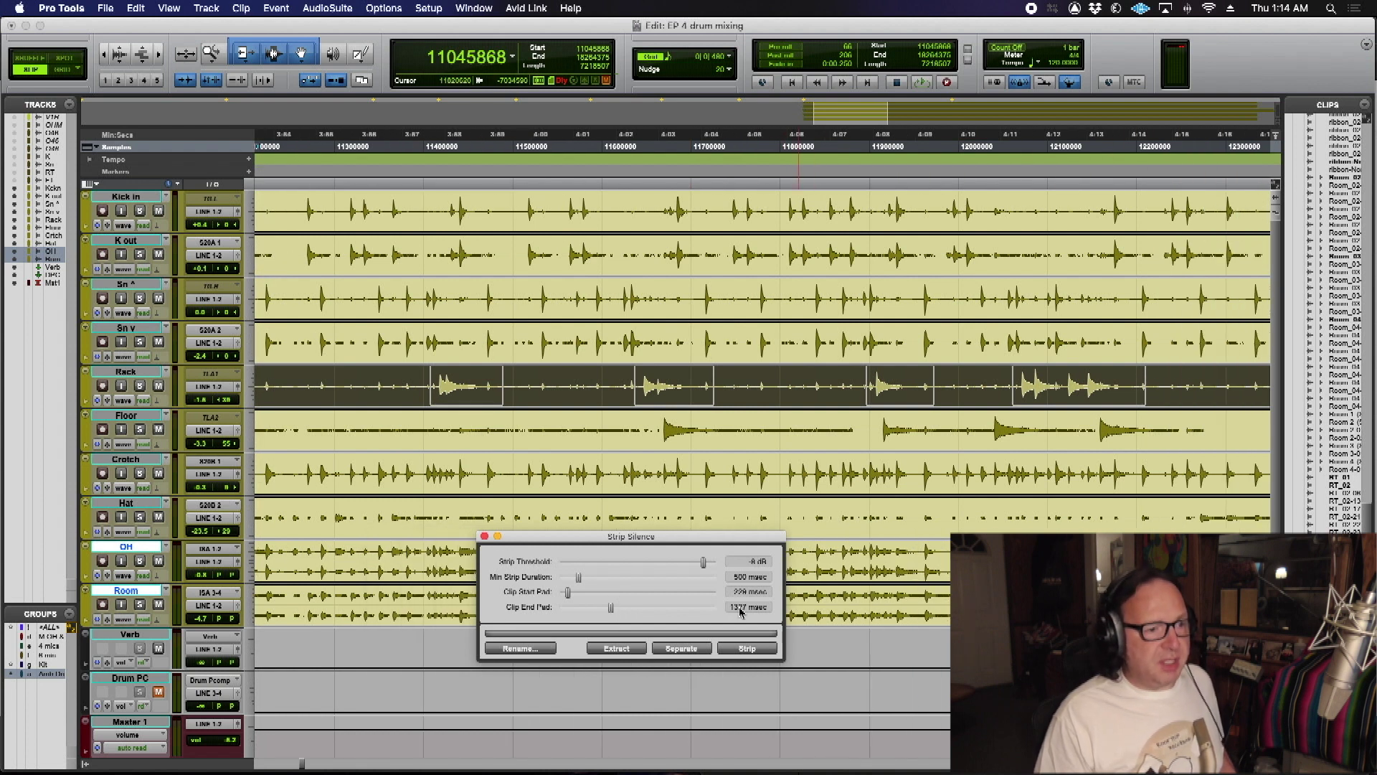
left_click(748, 649)
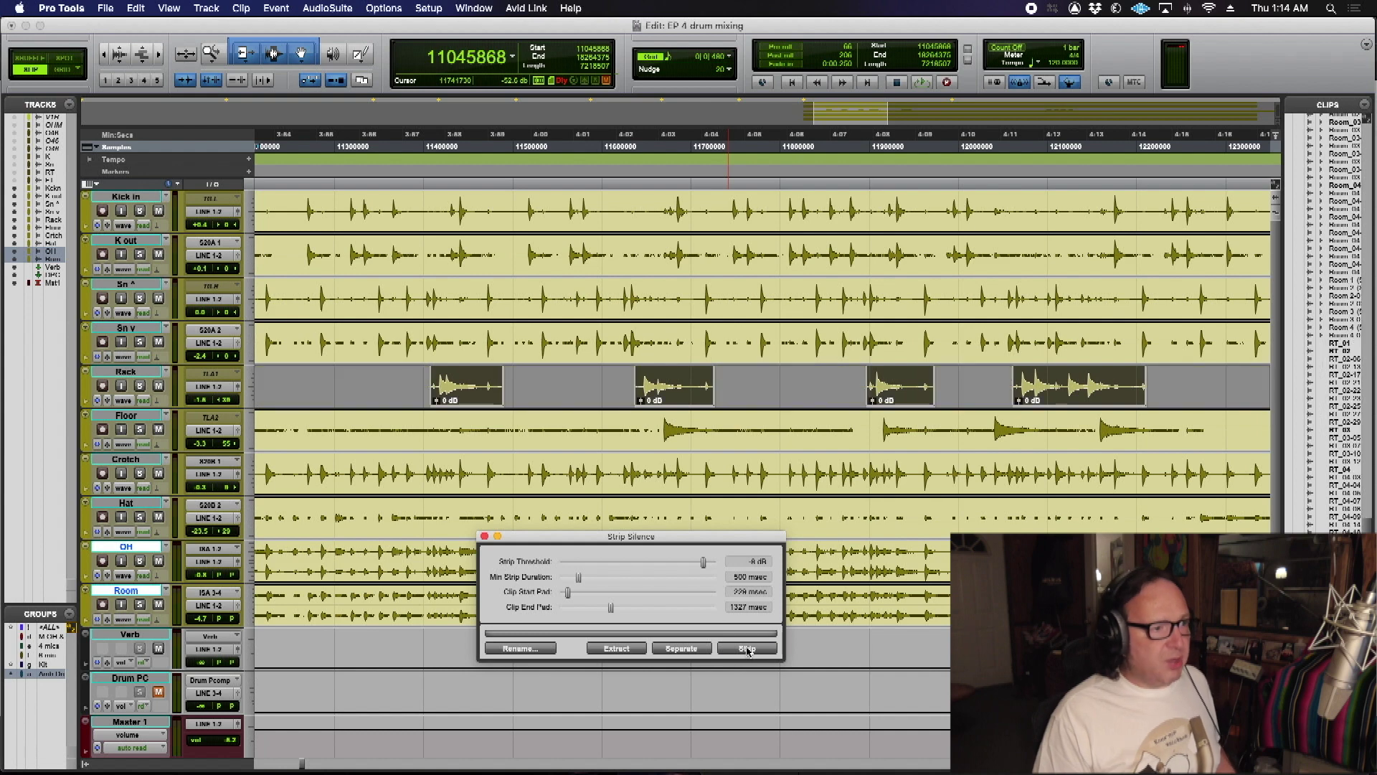
Step: Apply batch fades to the stripped Rack clips with 200 ms fade-ins and 1000 ms fade-outs, and clear the selection
key("super+f")
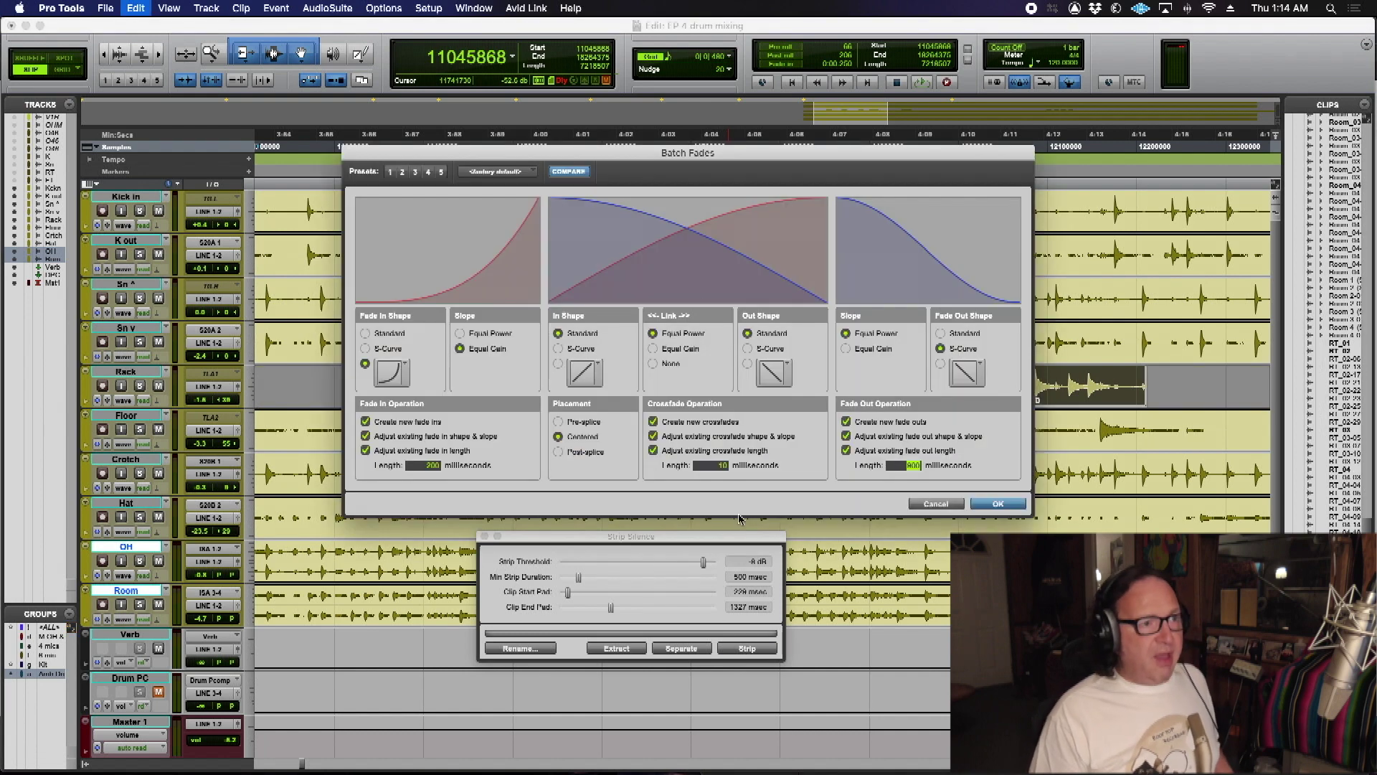
left_click_drag(590, 91, 551, 54)
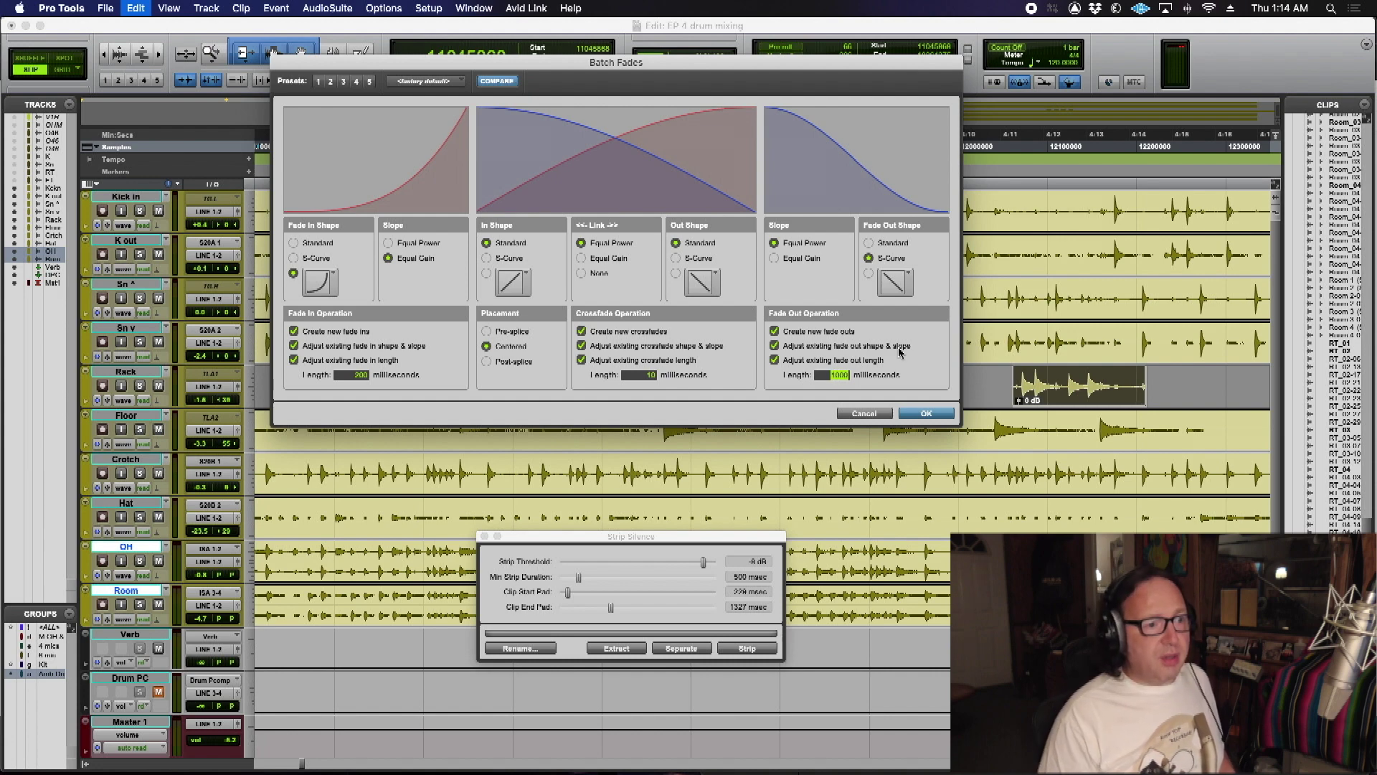
key("Return")
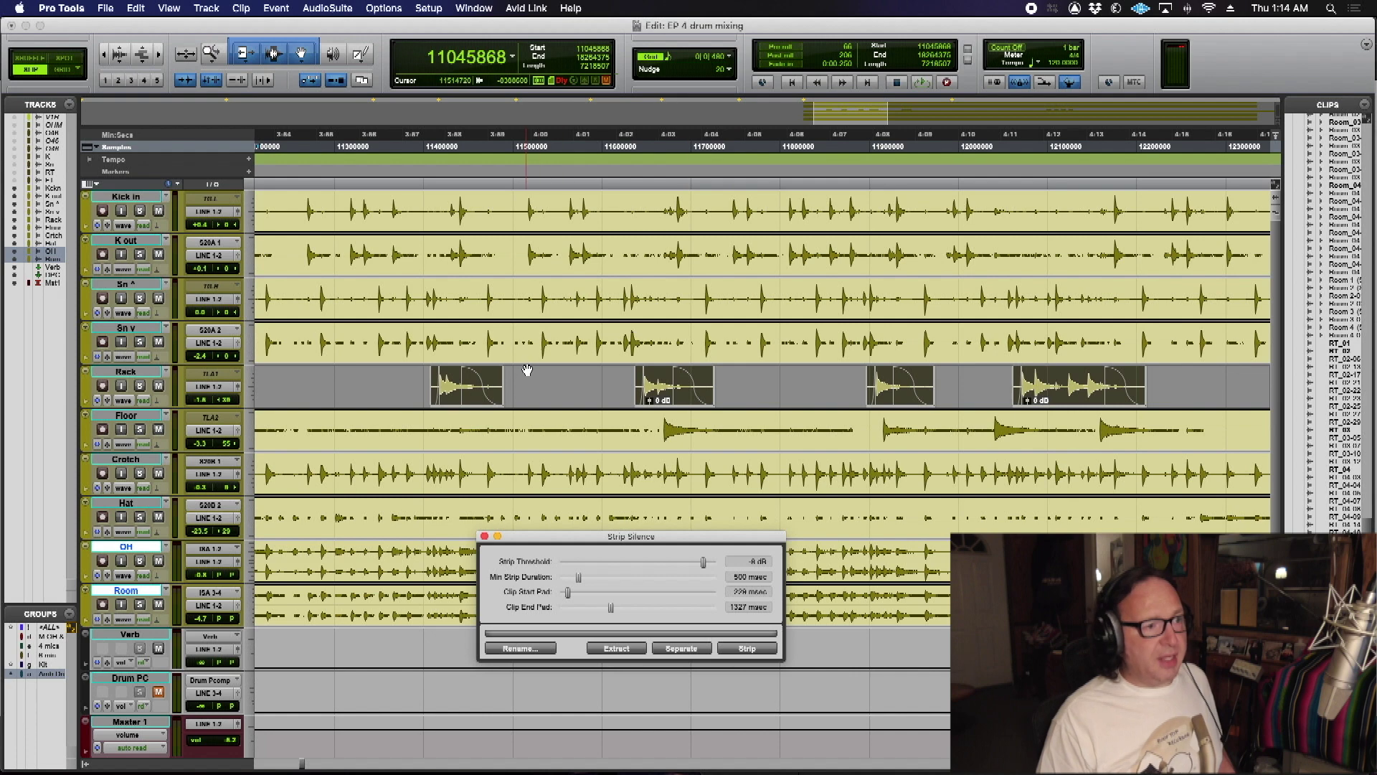
left_click(414, 379)
Step: Select the whole Floor clip and strip its silence with the clip end pad set to 1663 msec
left_click(533, 446)
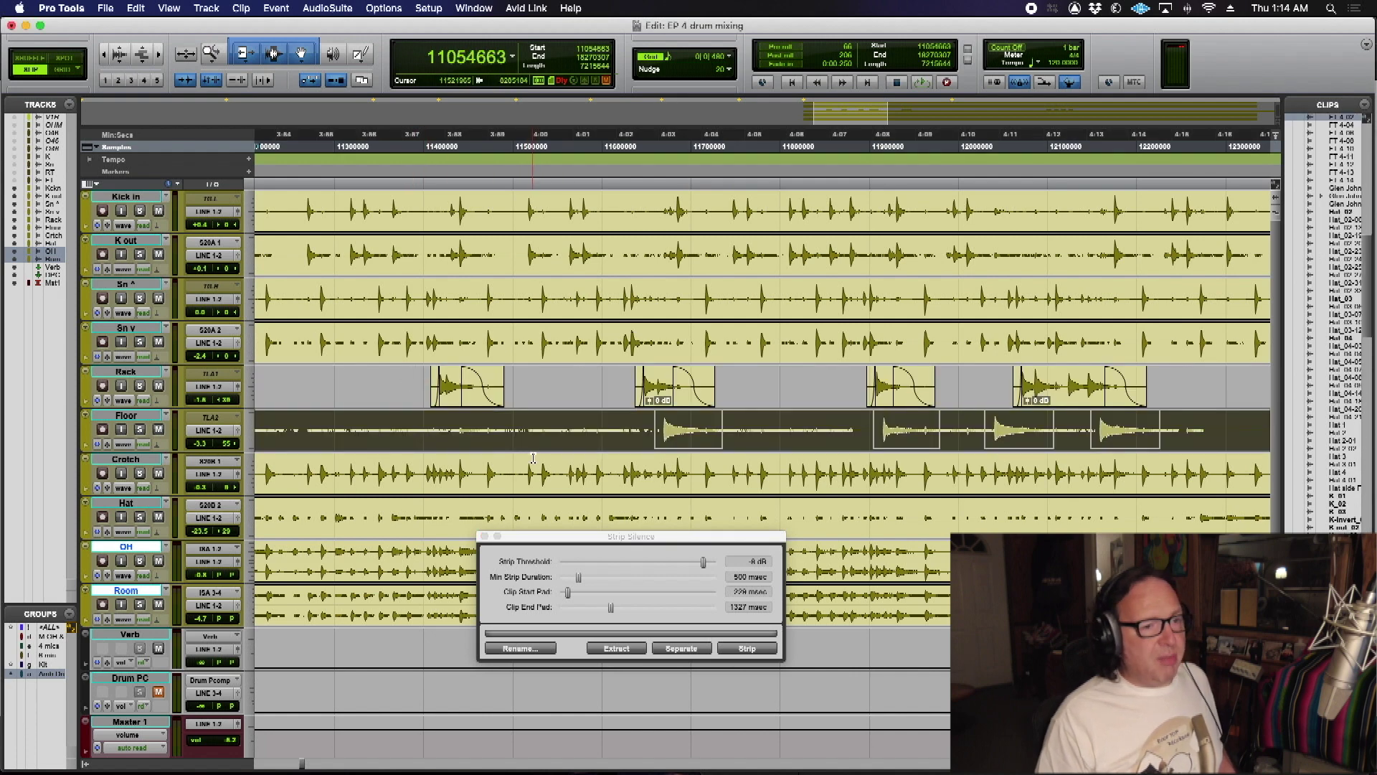
left_click(105, 53)
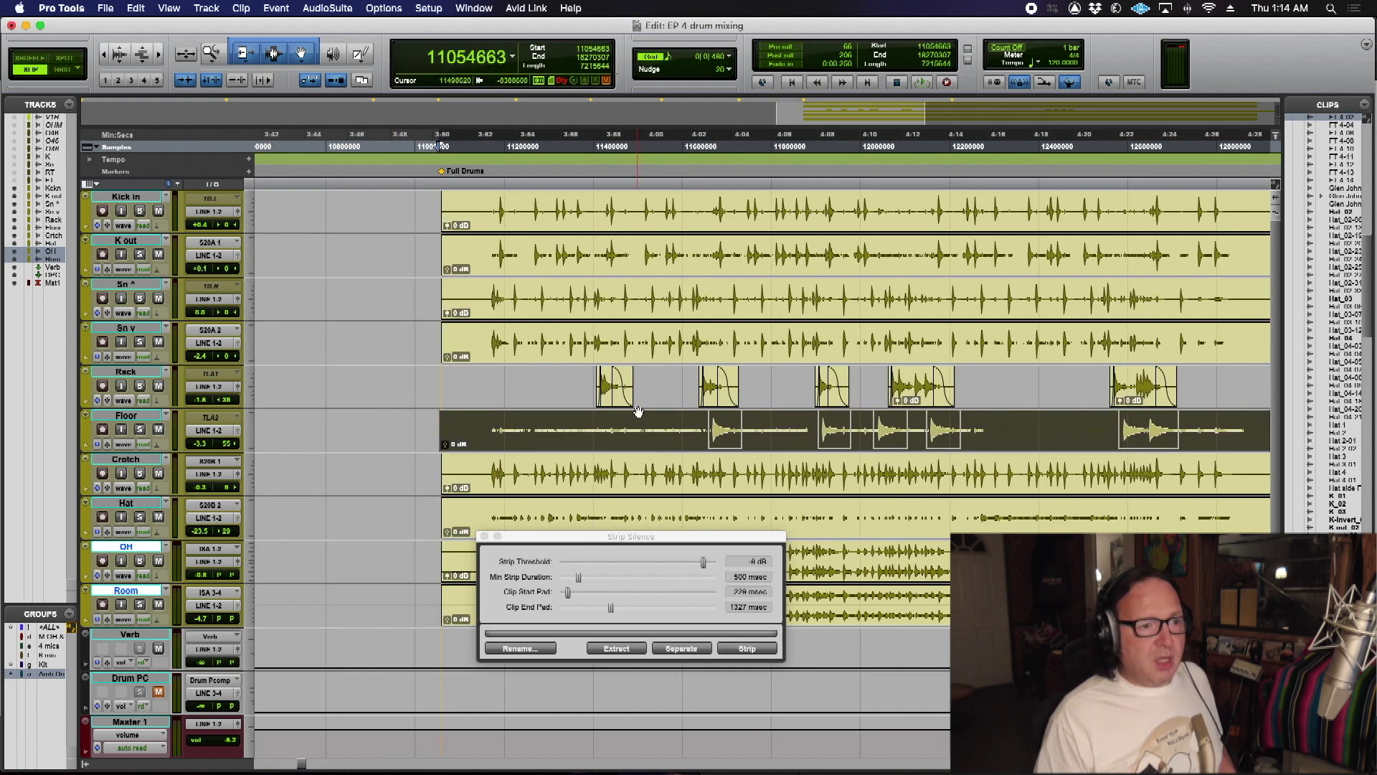
scroll(638, 414, "right", 5)
left_click_drag(611, 608, 615, 608)
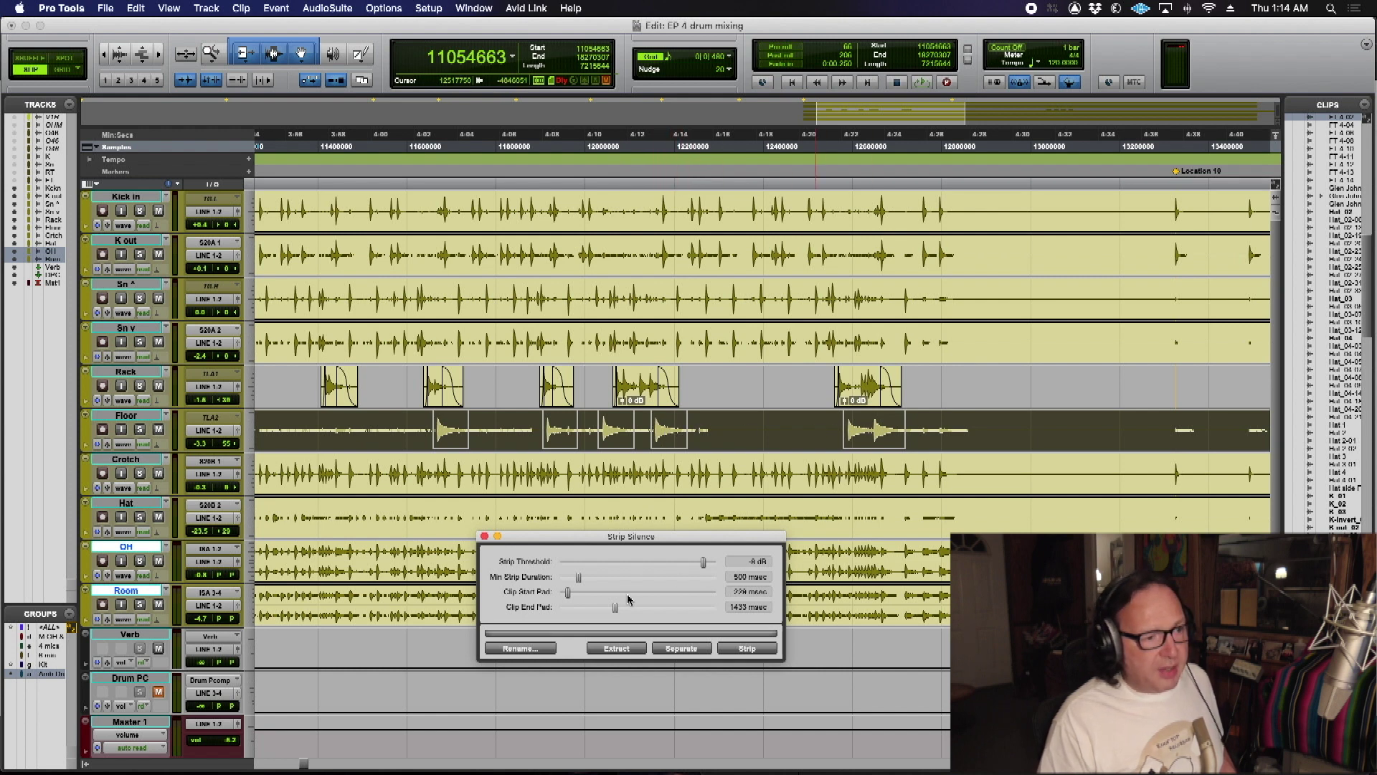
left_click_drag(614, 608, 626, 610)
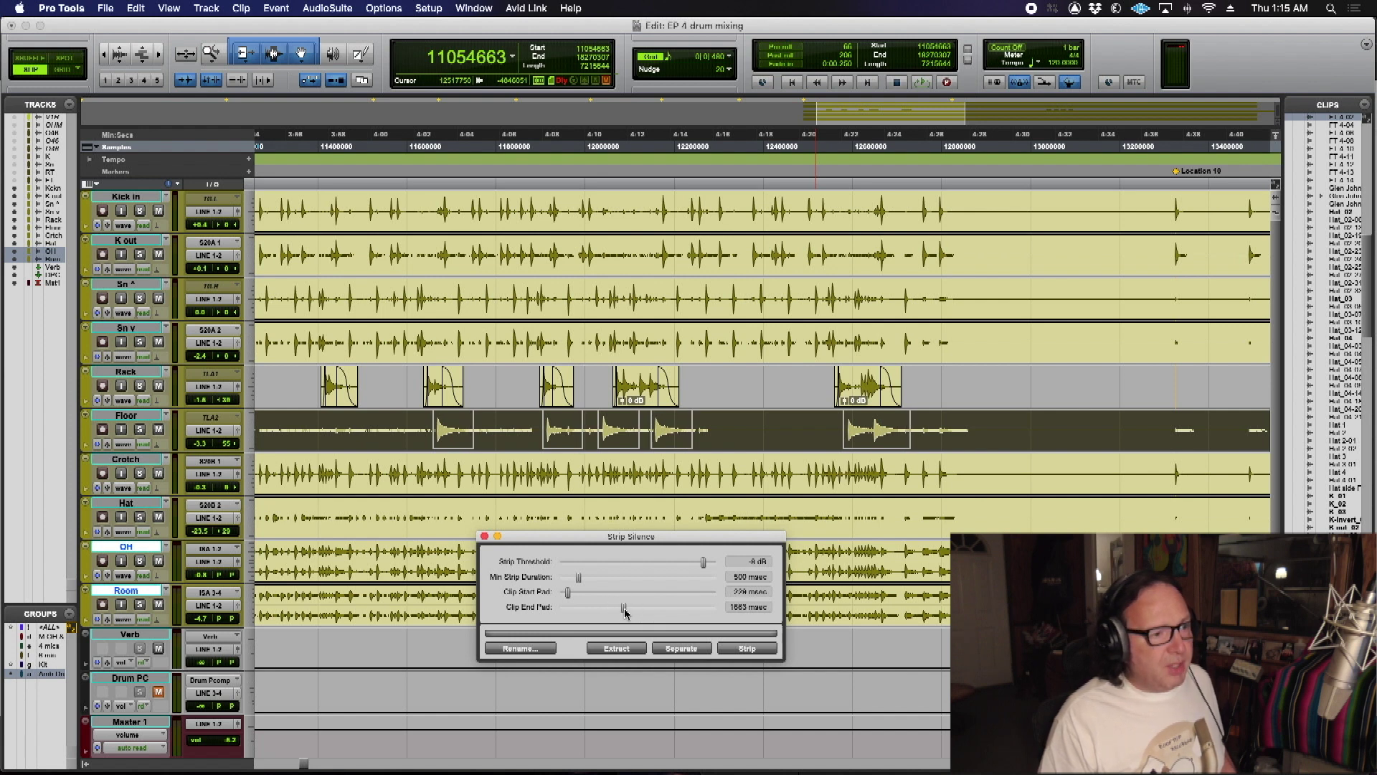
left_click(748, 649)
Step: Apply batch fades to the stripped Floor clips with the fade-out length set to 1300 ms
key("super+f")
left_click_drag(550, 157, 559, 131)
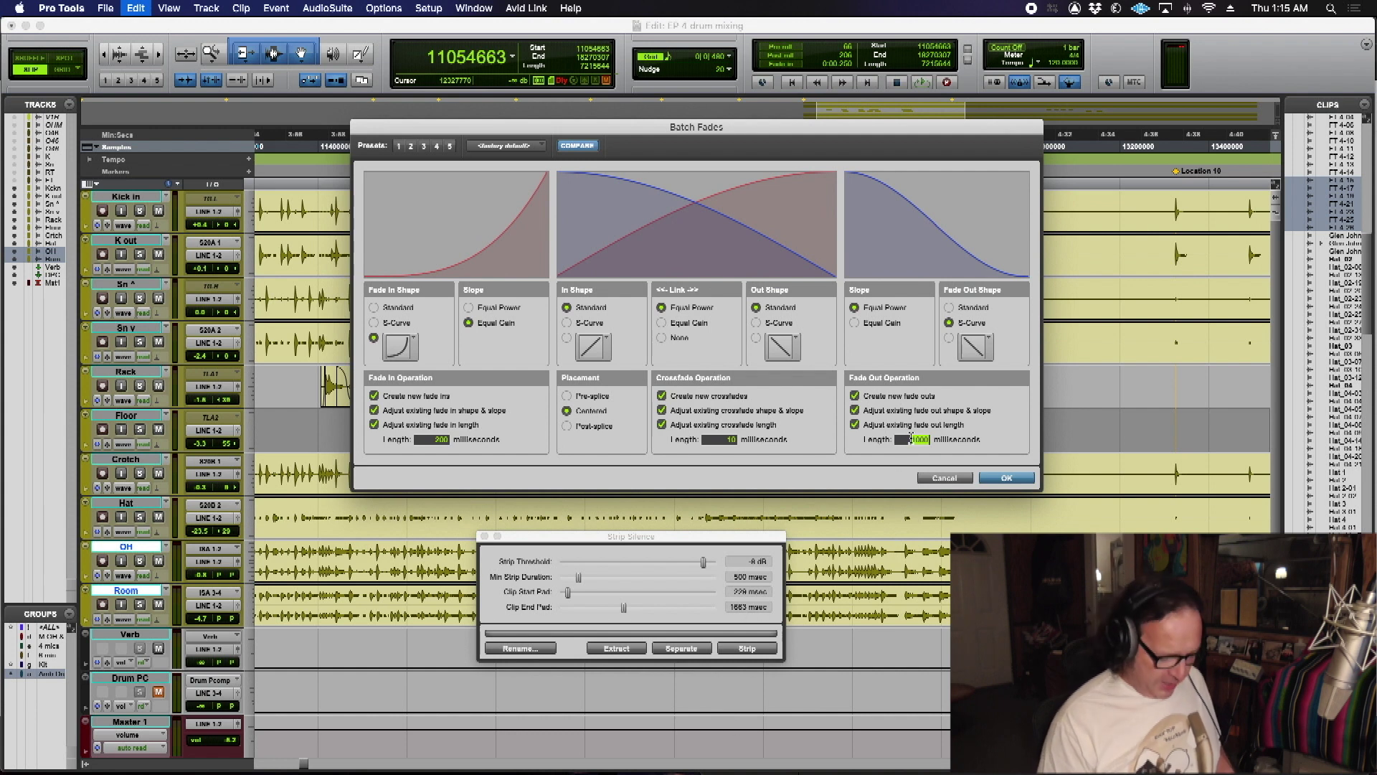
type("1300")
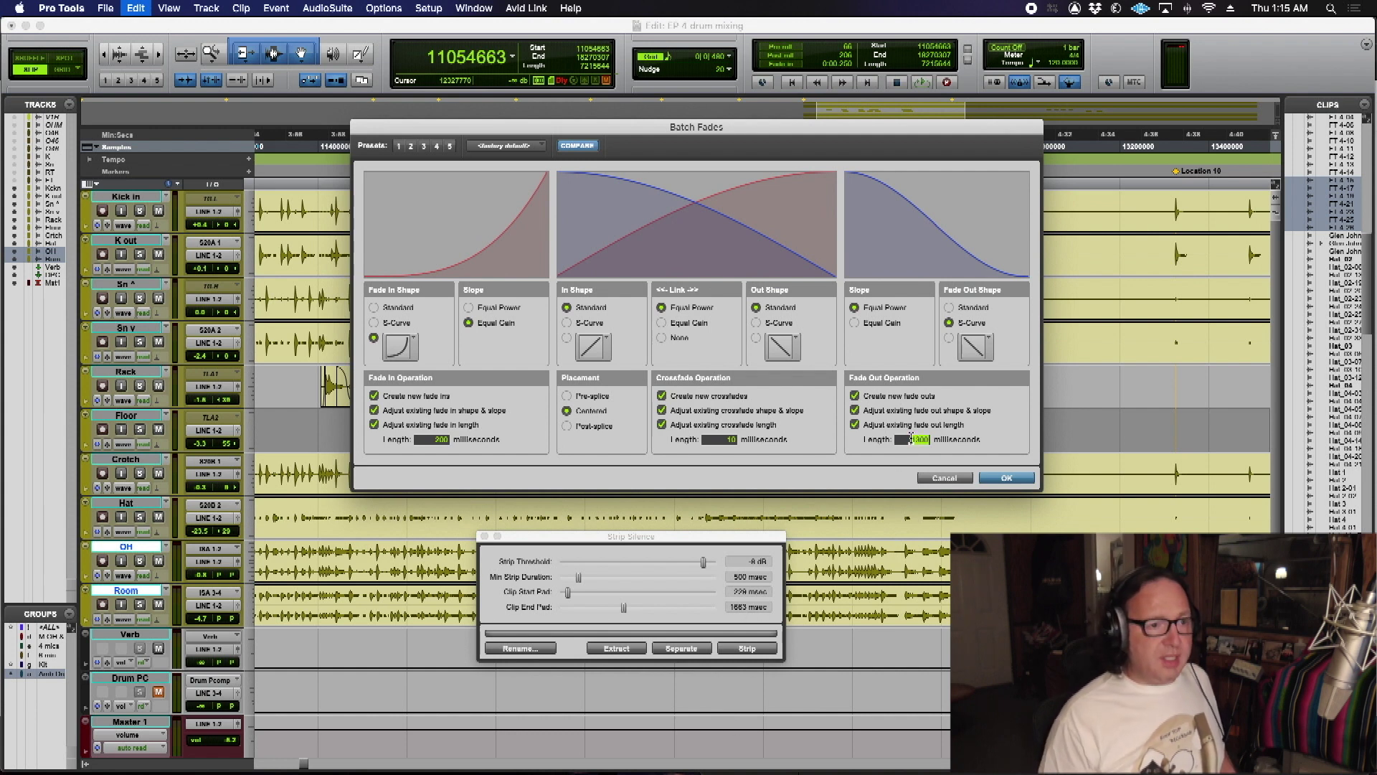
left_click(1008, 478)
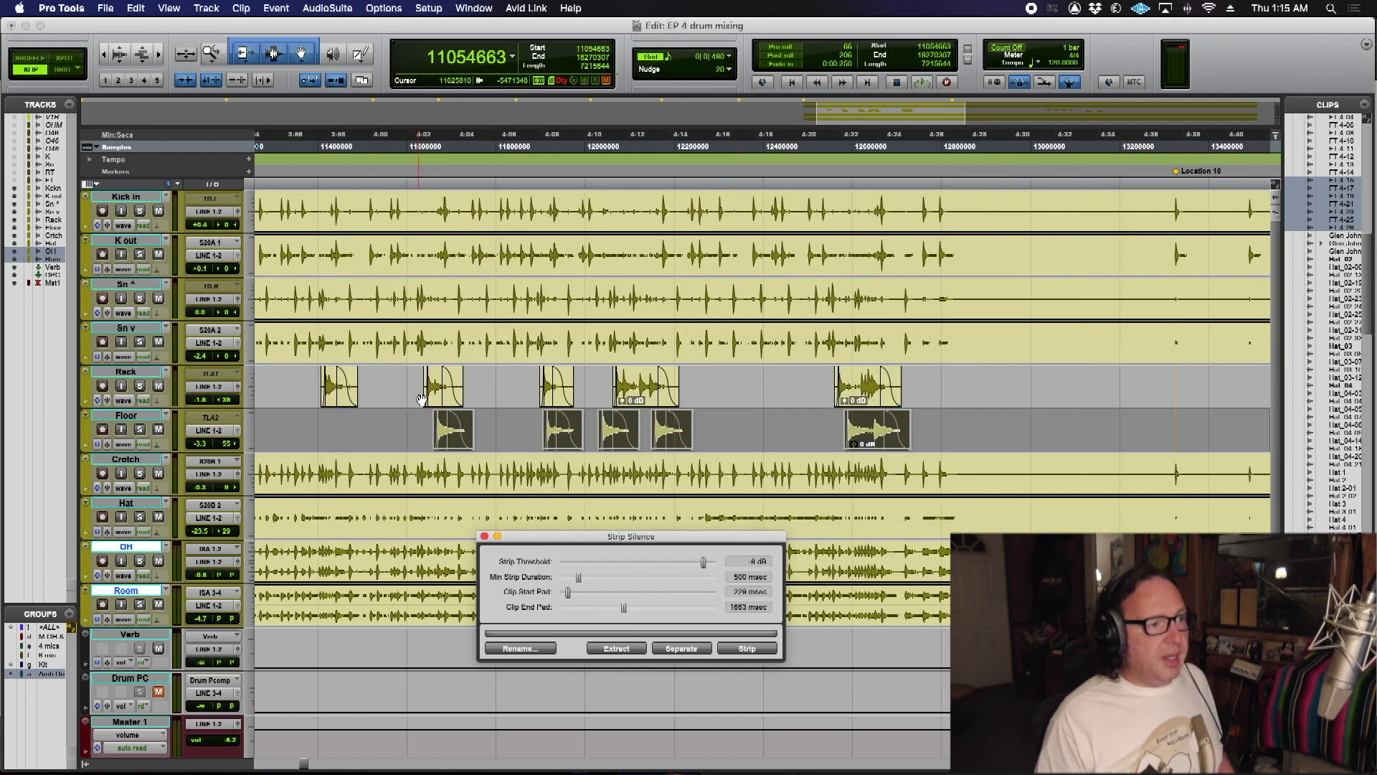
Step: Play the full drums from just before the fourth Rack clip, close Strip Silence and stop playback
left_click(593, 379)
key("space")
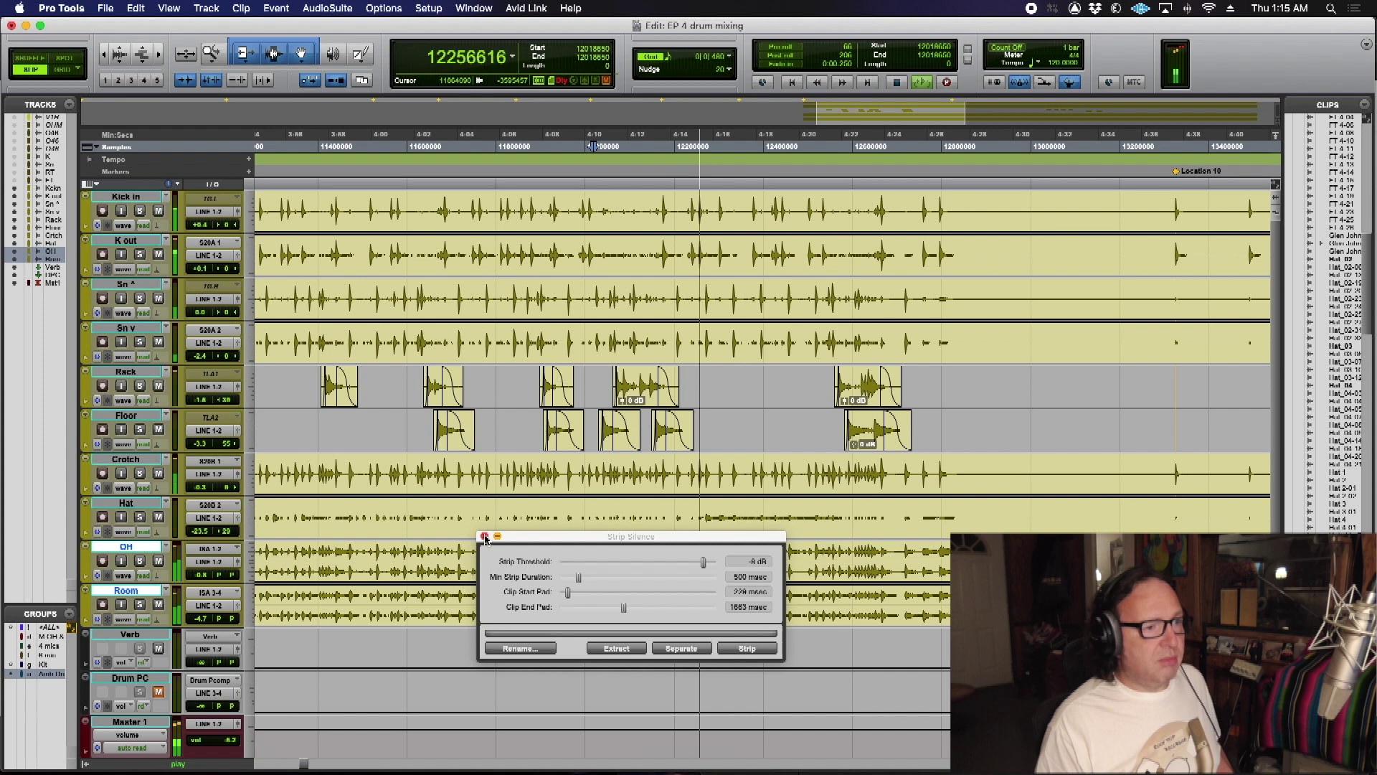
key("super+u")
key("space")
Step: Solo the Rack and Floor tracks and audition the tom hits around the fourth Rack clip
left_click(597, 378)
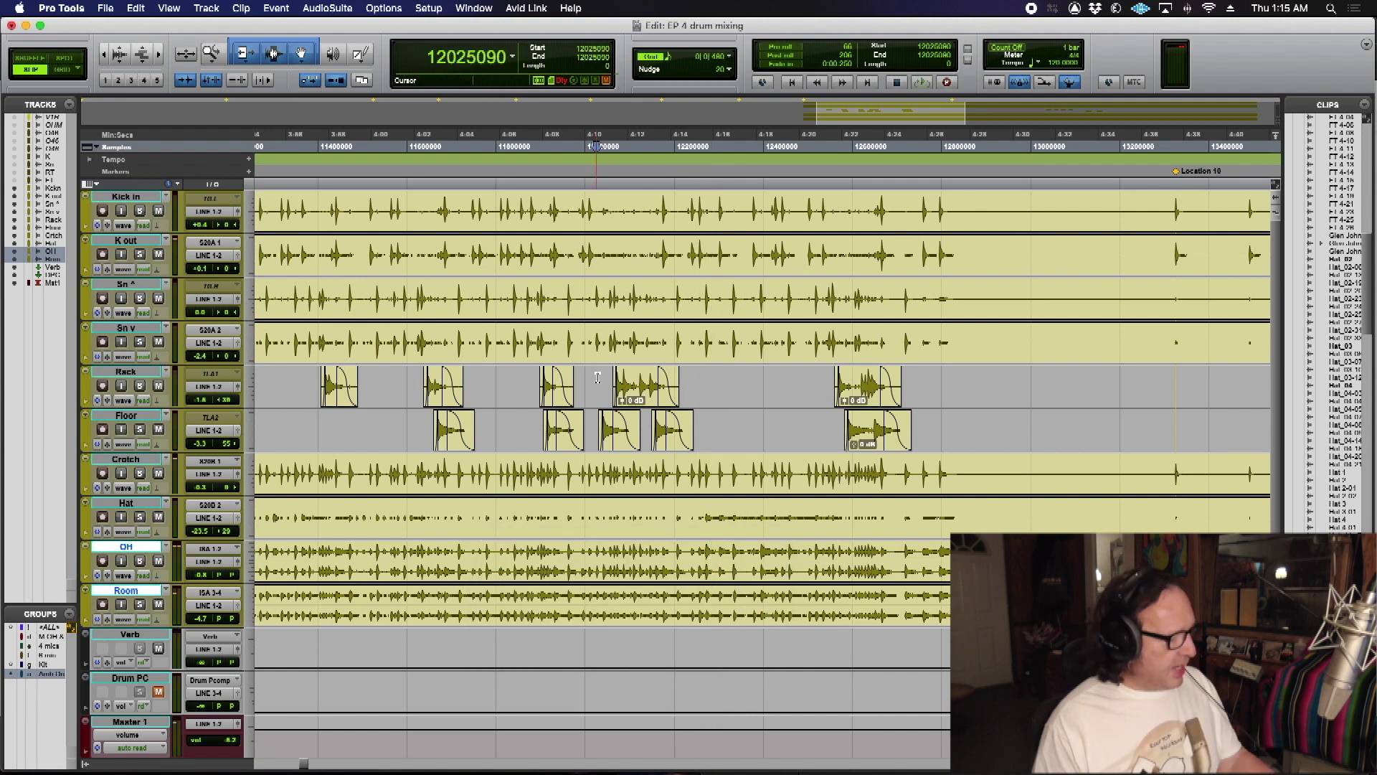
key("shift+s")
key("shift+s")
key("space")
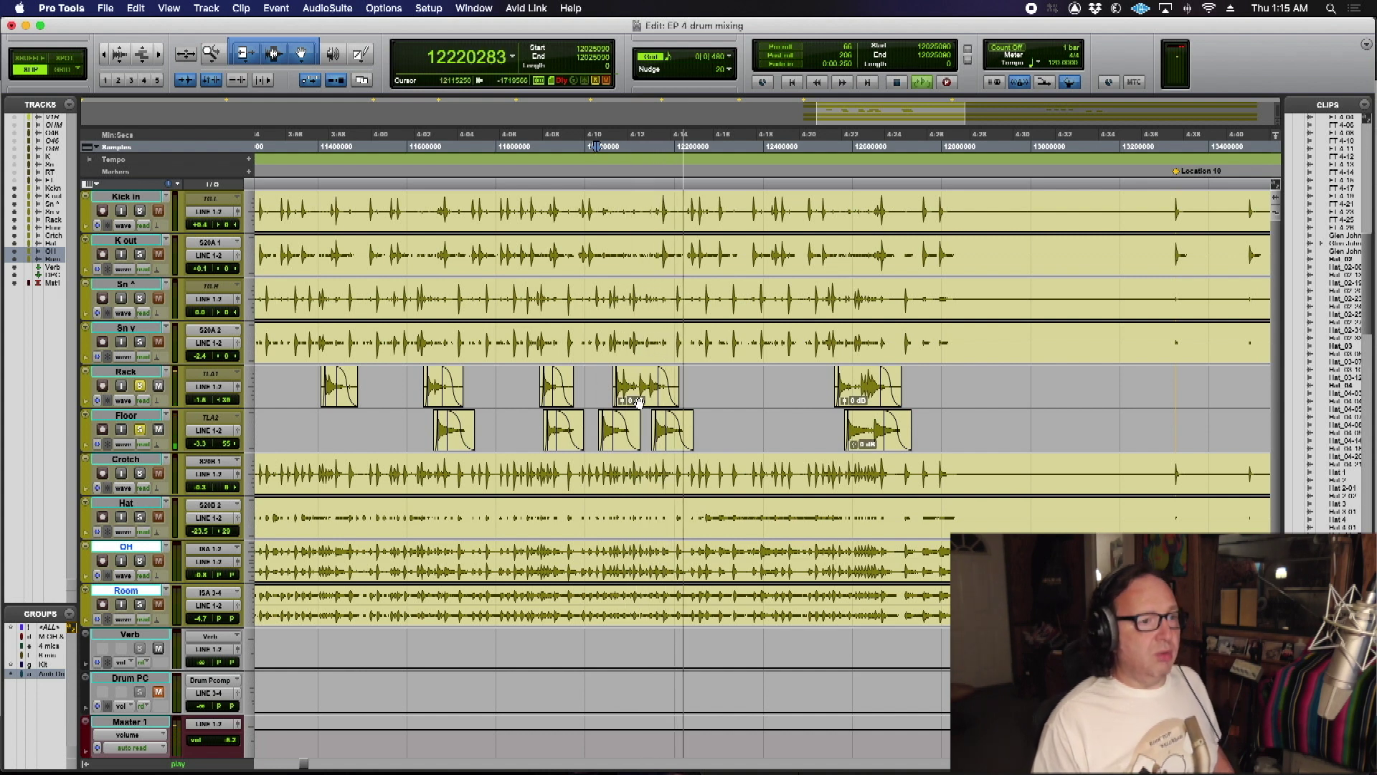
left_click(650, 422)
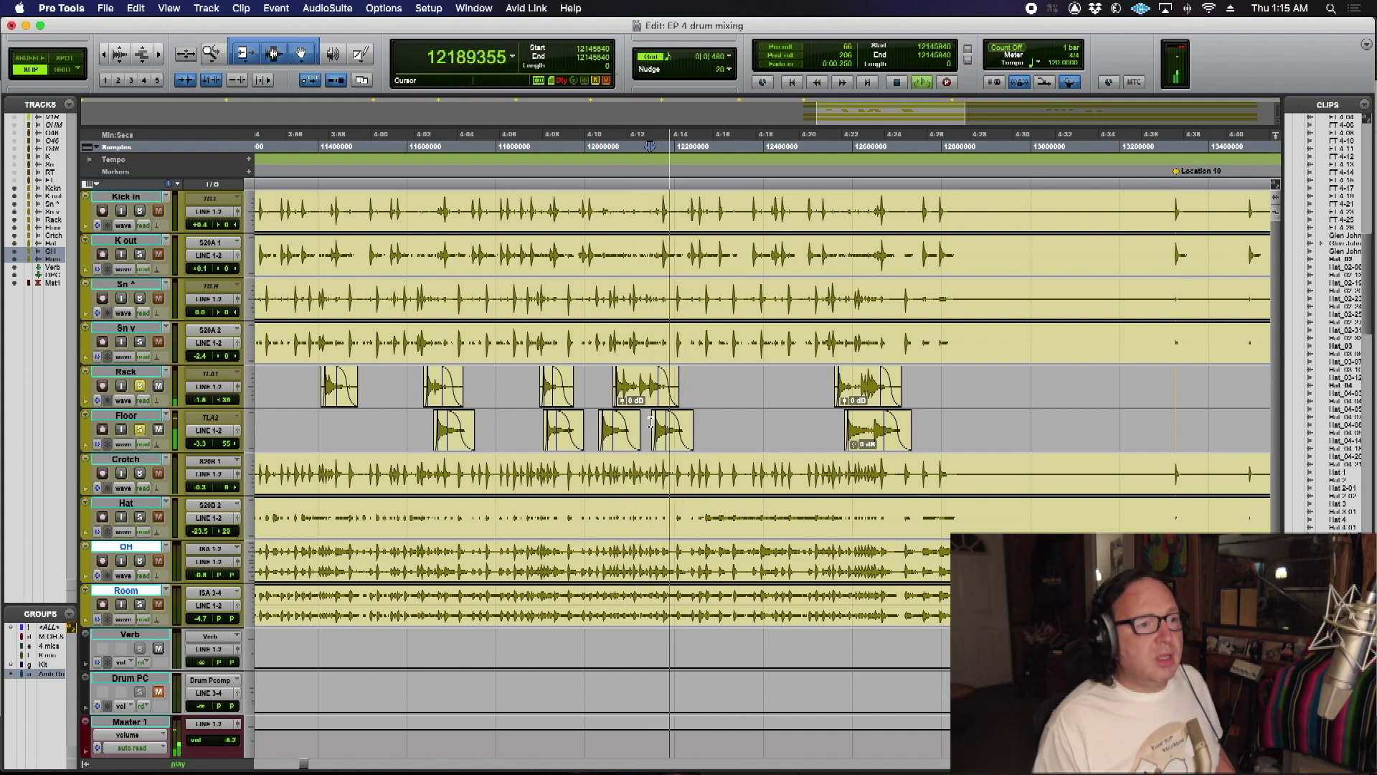
key("space")
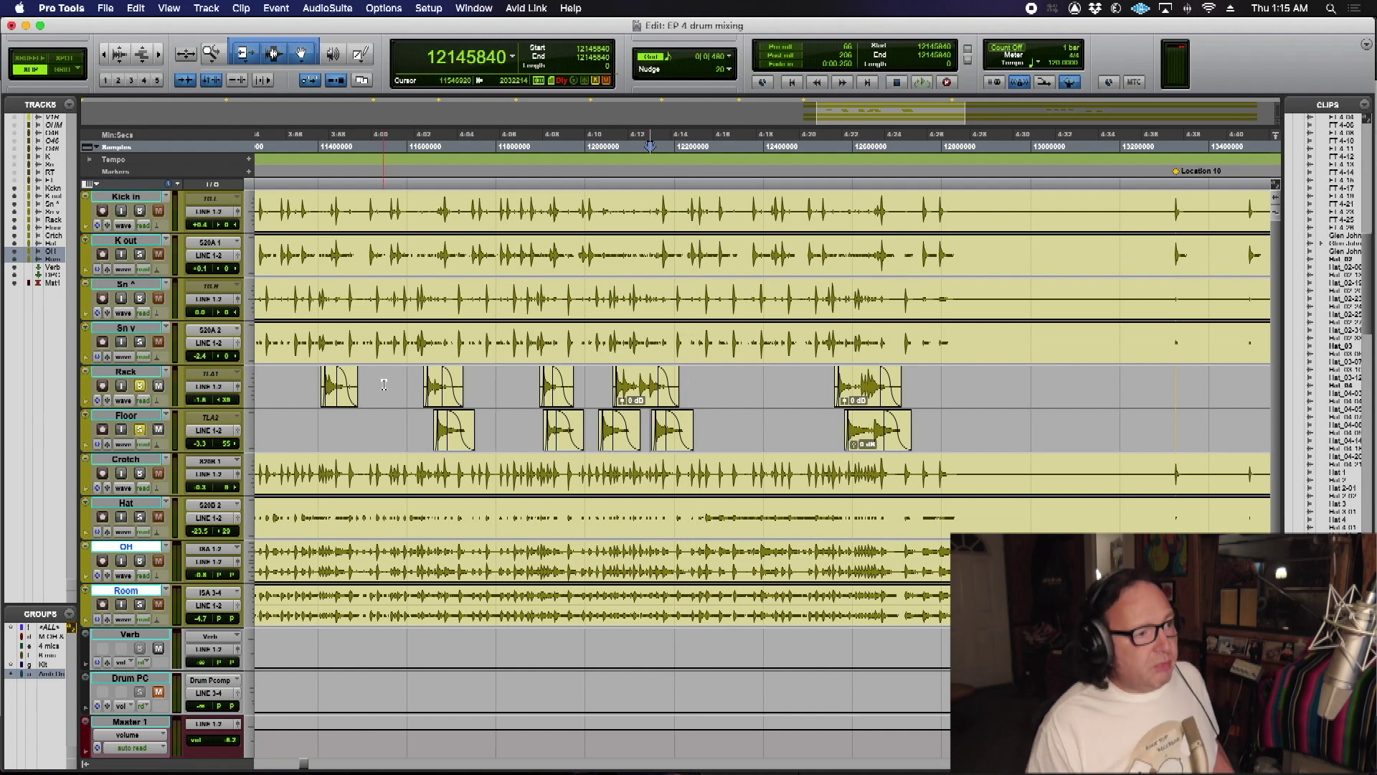
Step: Play the soloed toms from just before the first Rack clip and follow the clips' fades
scroll(384, 386, "left", 5)
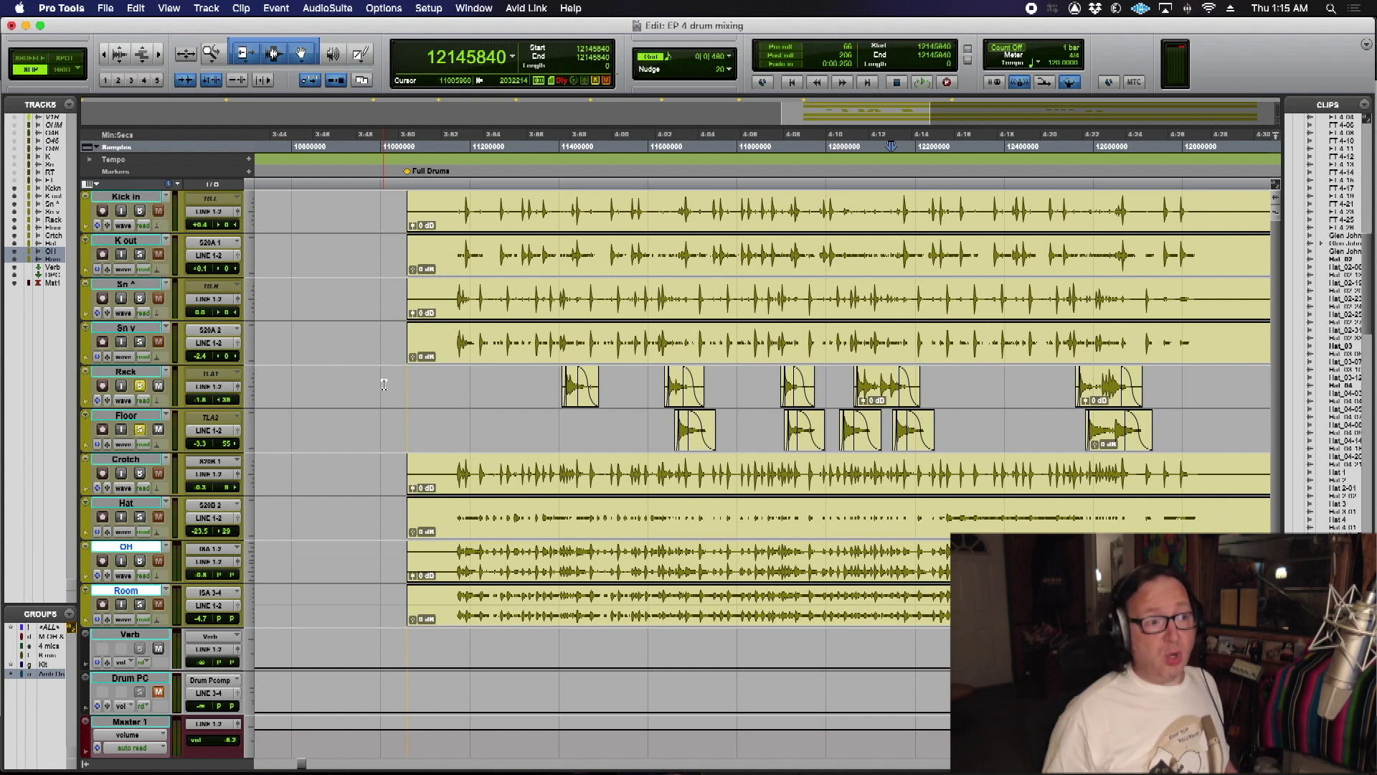
left_click(561, 381)
left_click(560, 381)
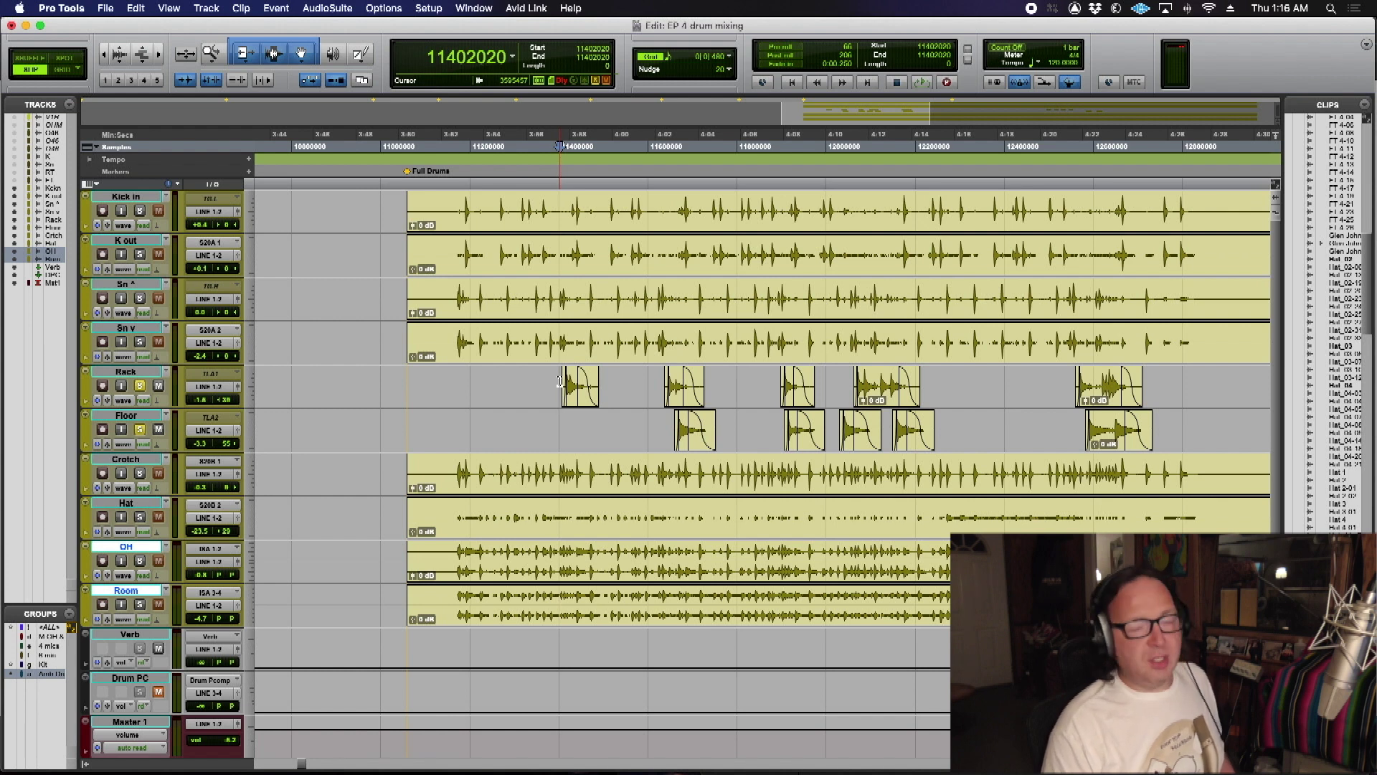
key("space")
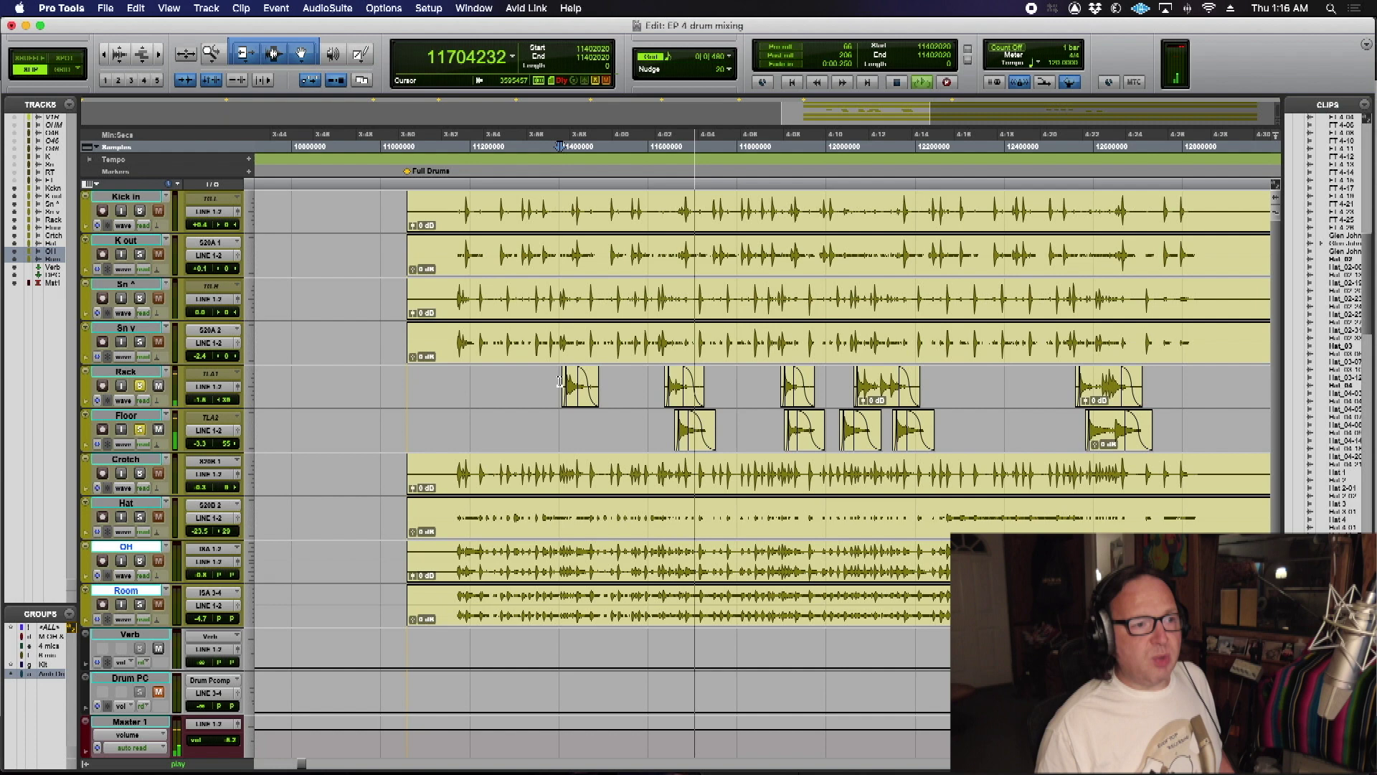
key("super+]")
scroll(448, 344, "right", 5)
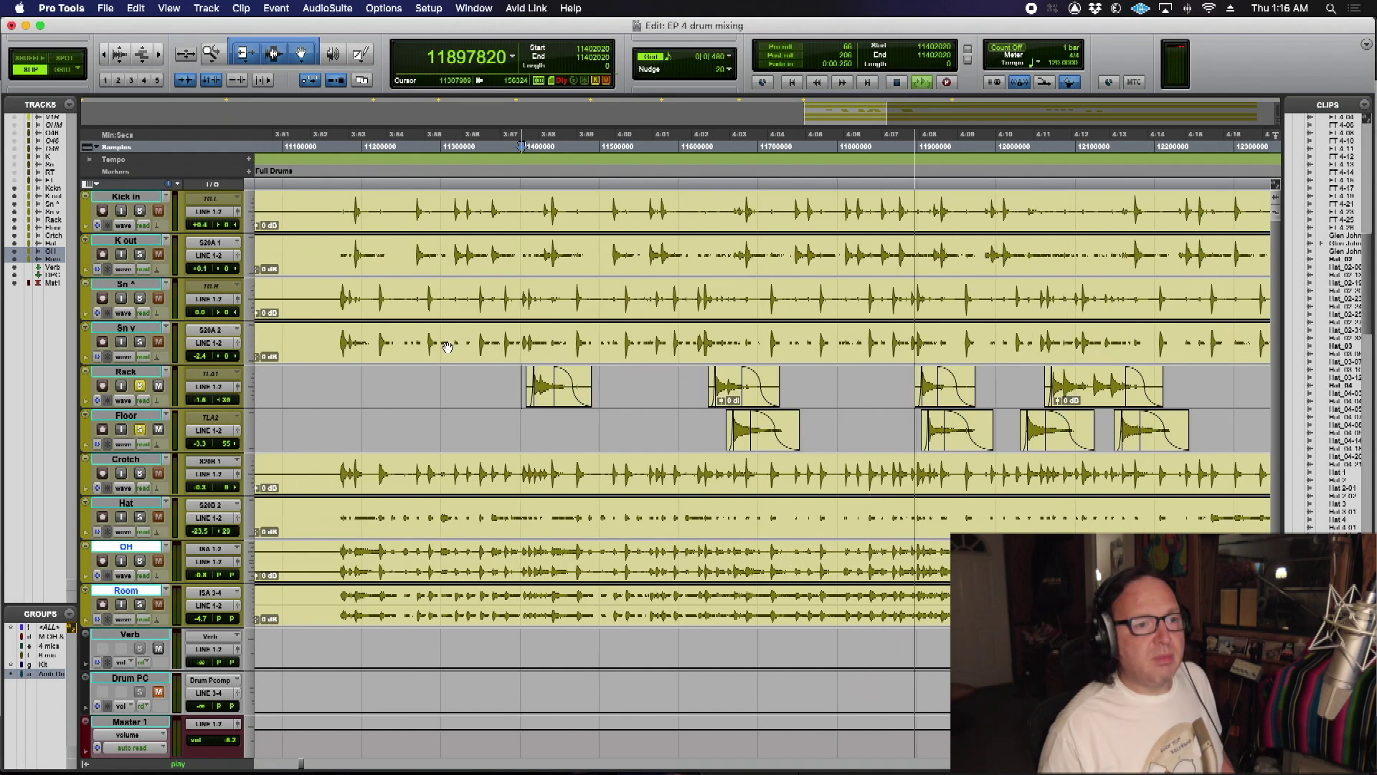
scroll(448, 347, "right", 6)
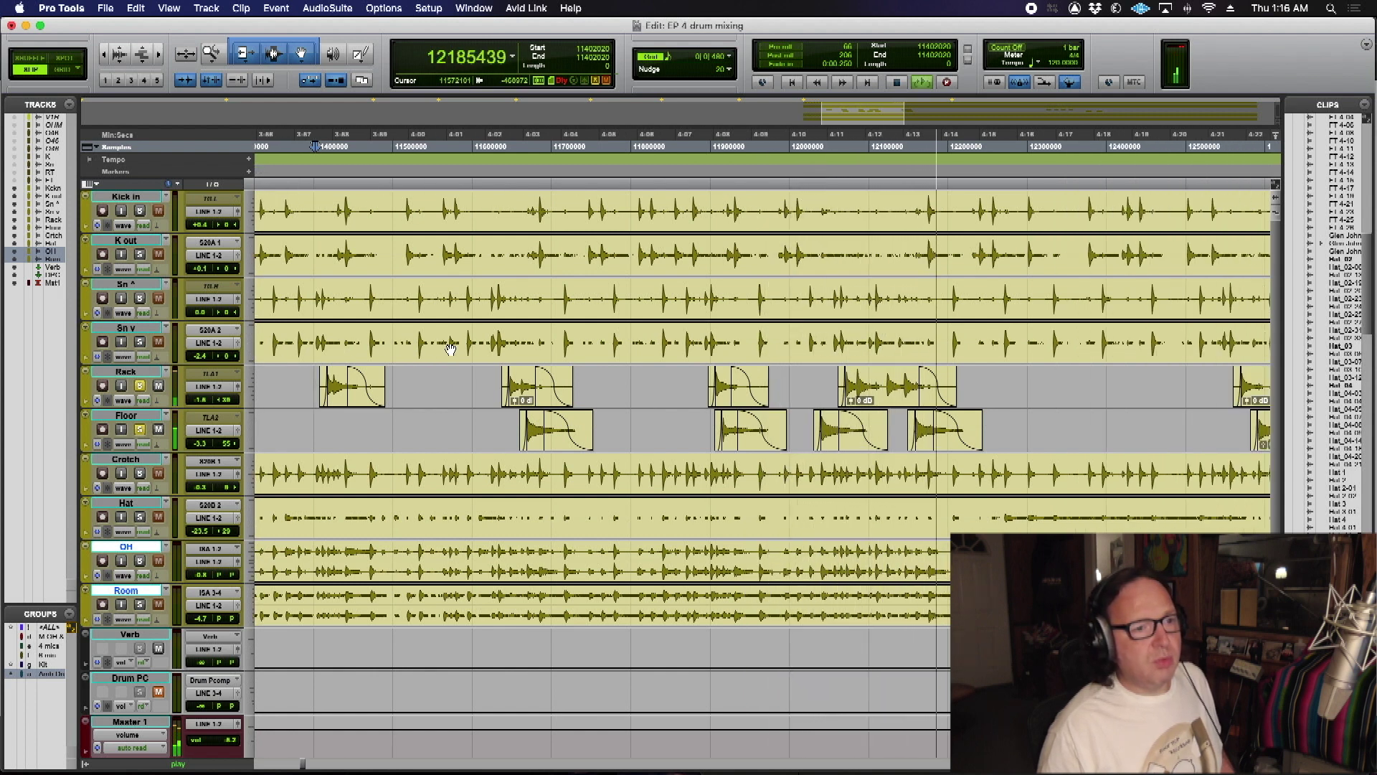
Step: Play the soloed toms from just before the last Rack clip and stop playback
left_click_drag(915, 442, 930, 444)
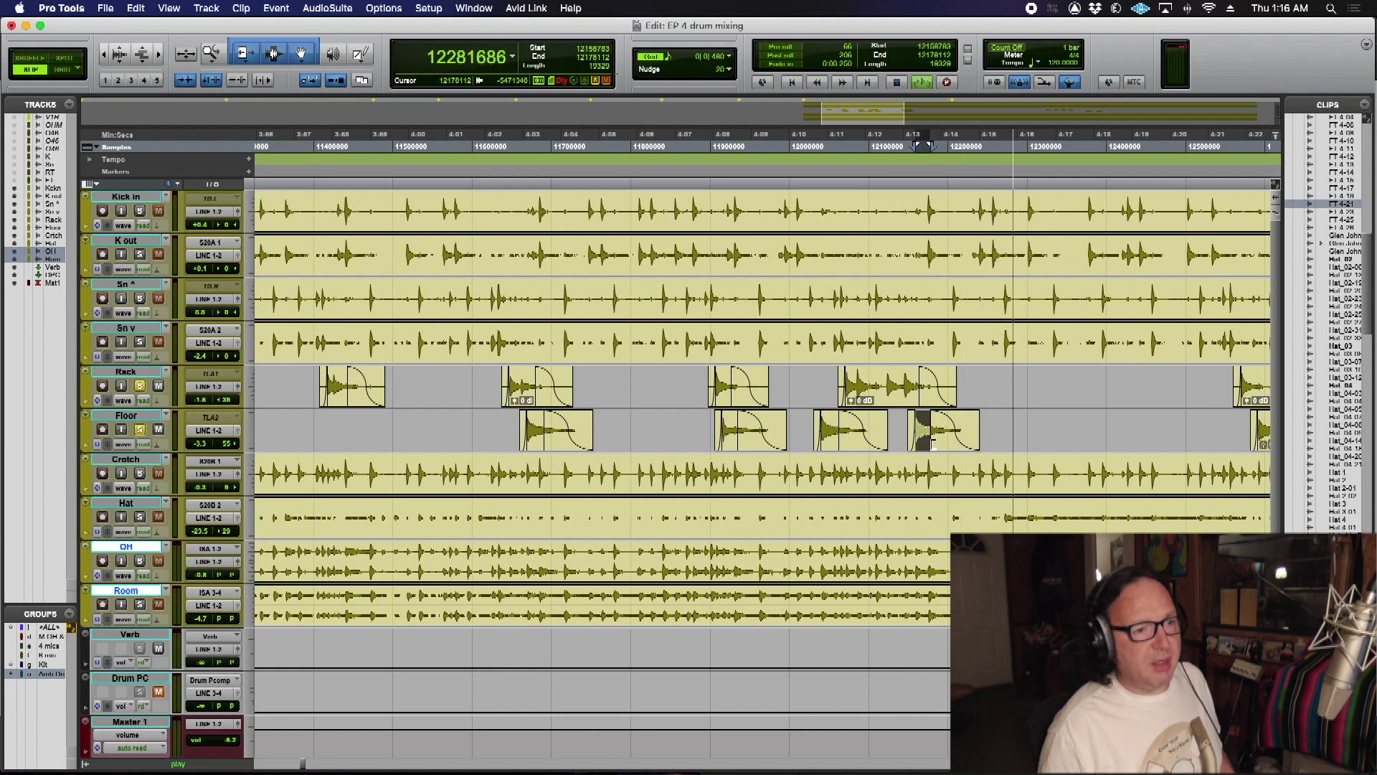
scroll(928, 443, "right", 5)
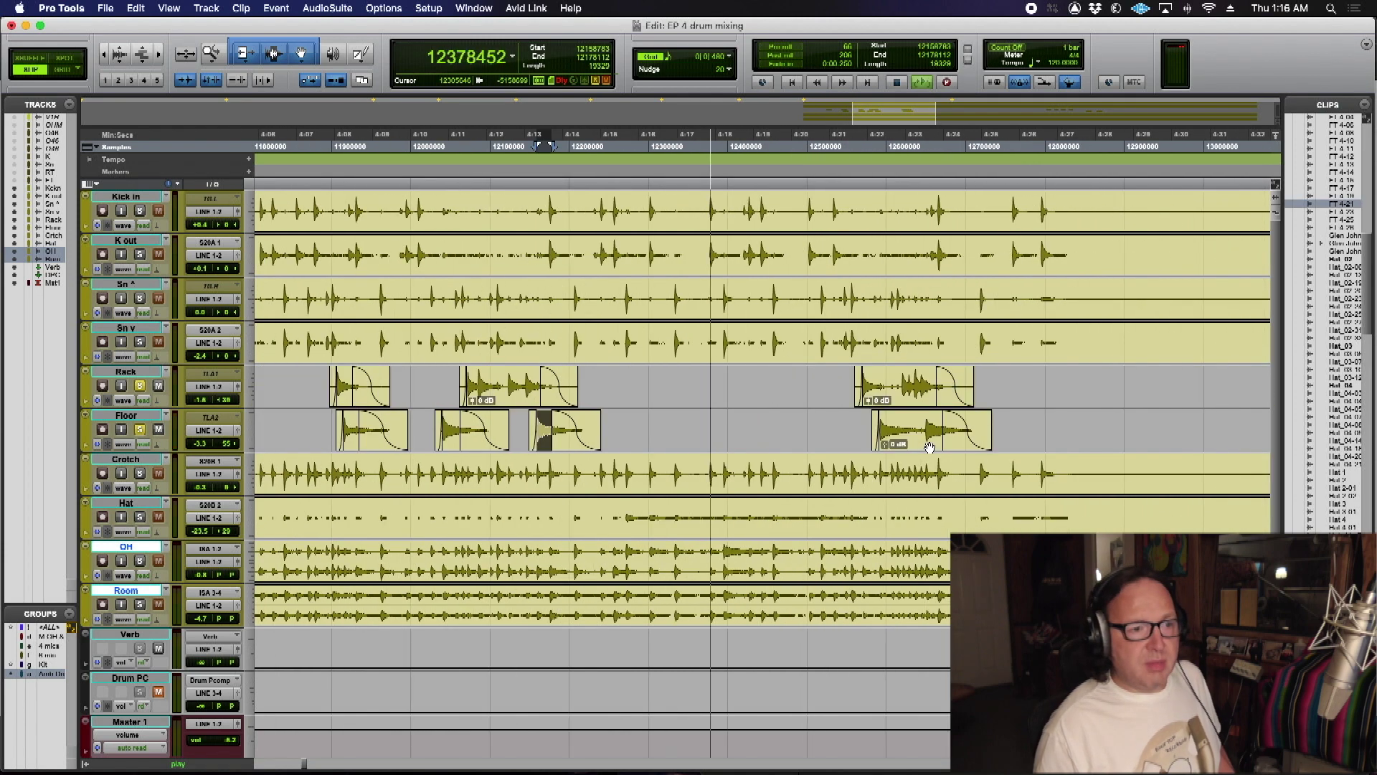
left_click(849, 381)
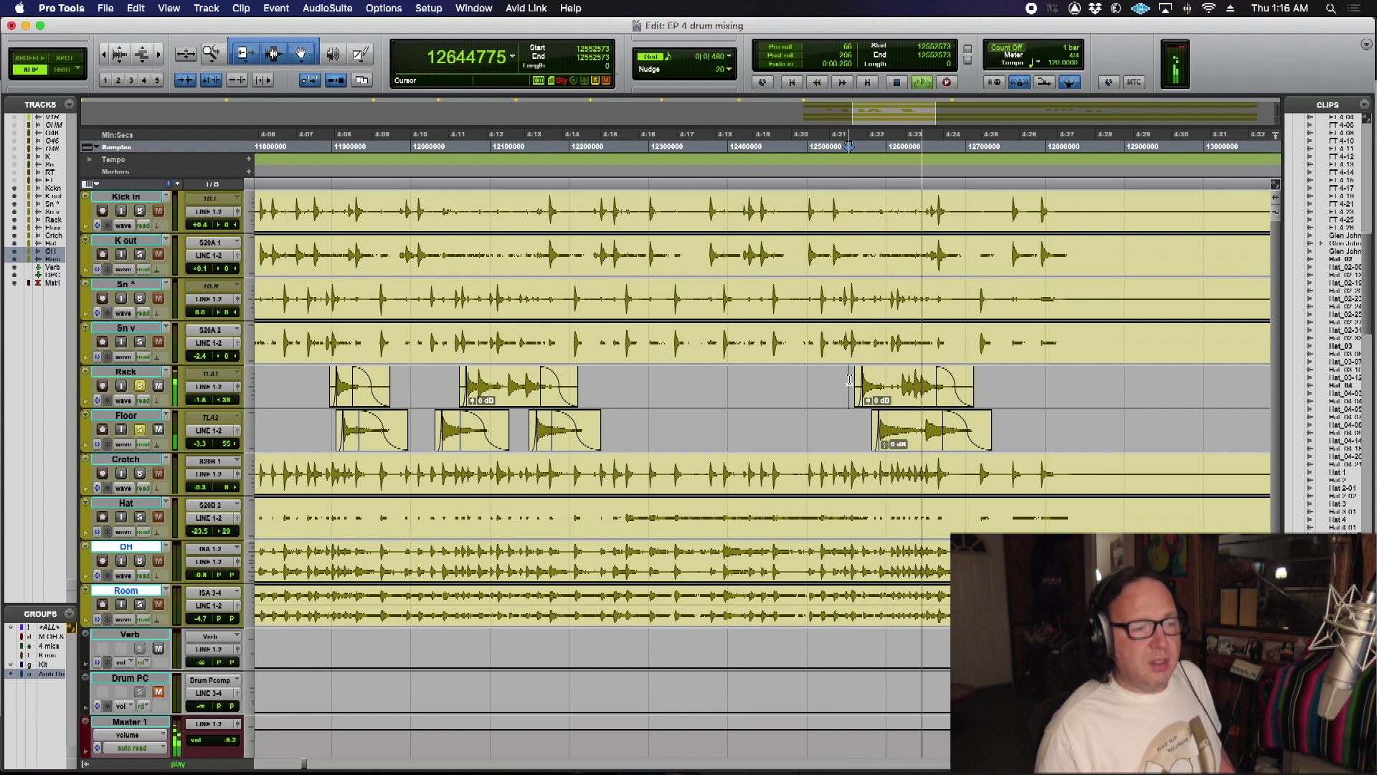
key("space")
Step: Select the third Floor clip as the hit needing replacement, and audition and copy the first isolated Floor tom hit recorded after the performance
left_click(543, 445)
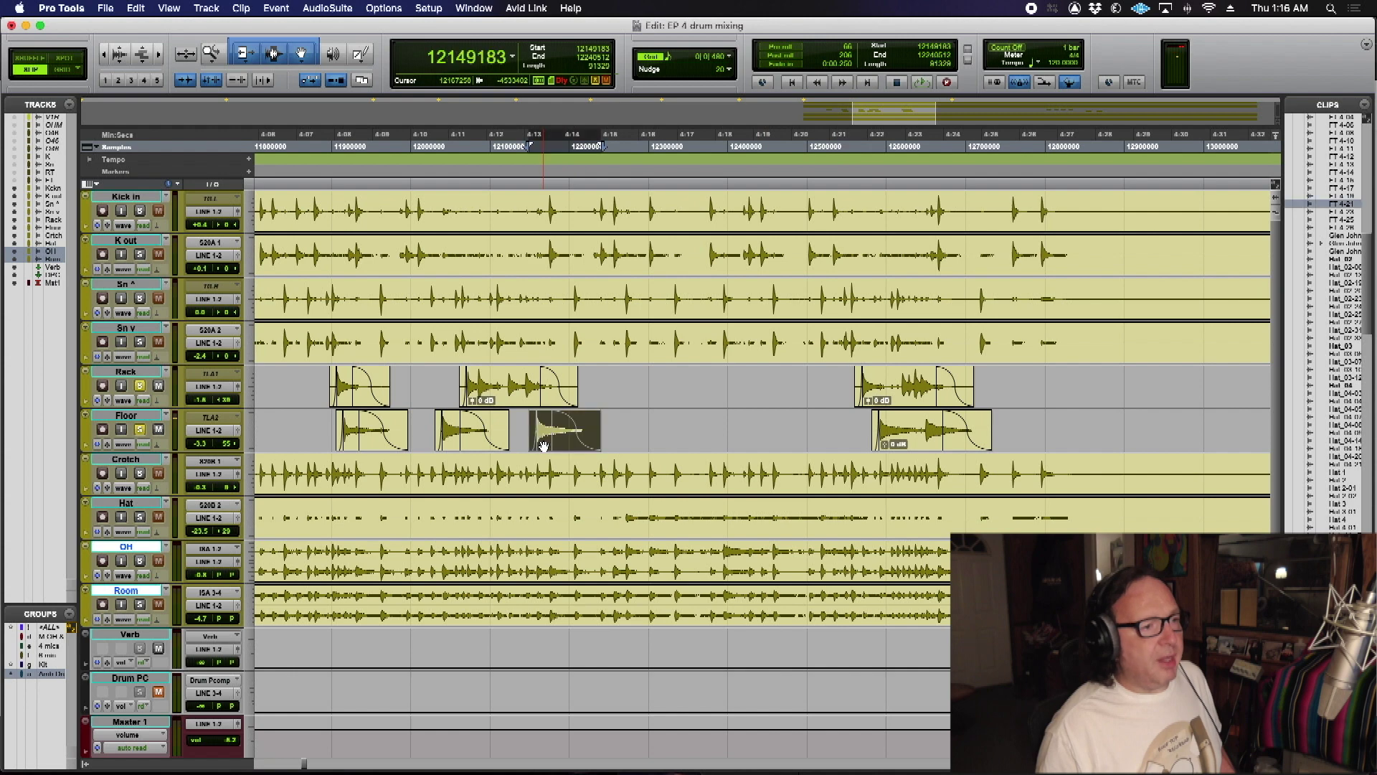
left_click_drag(553, 435, 535, 439)
scroll(824, 442, "right", 10)
scroll(825, 442, "right", 15)
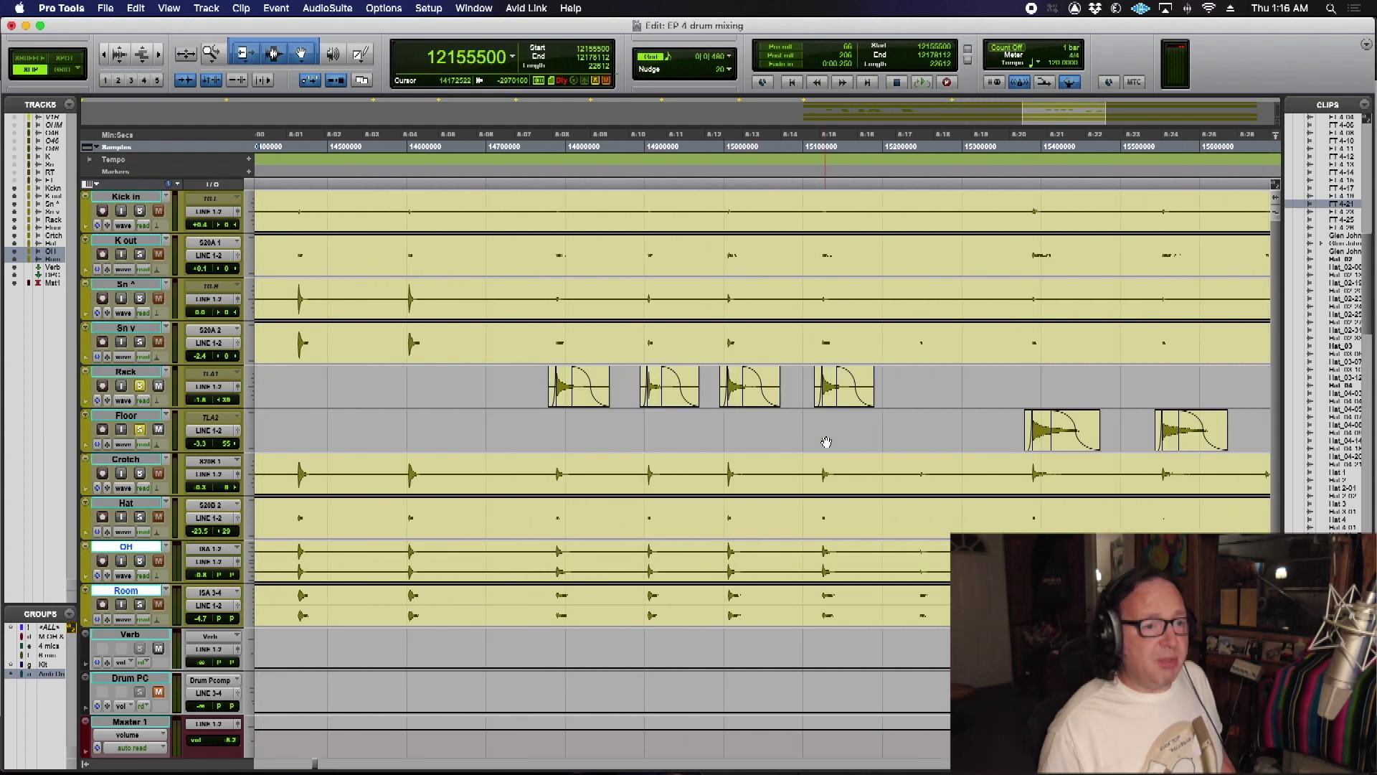
scroll(821, 439, "left", 6)
left_click(640, 423)
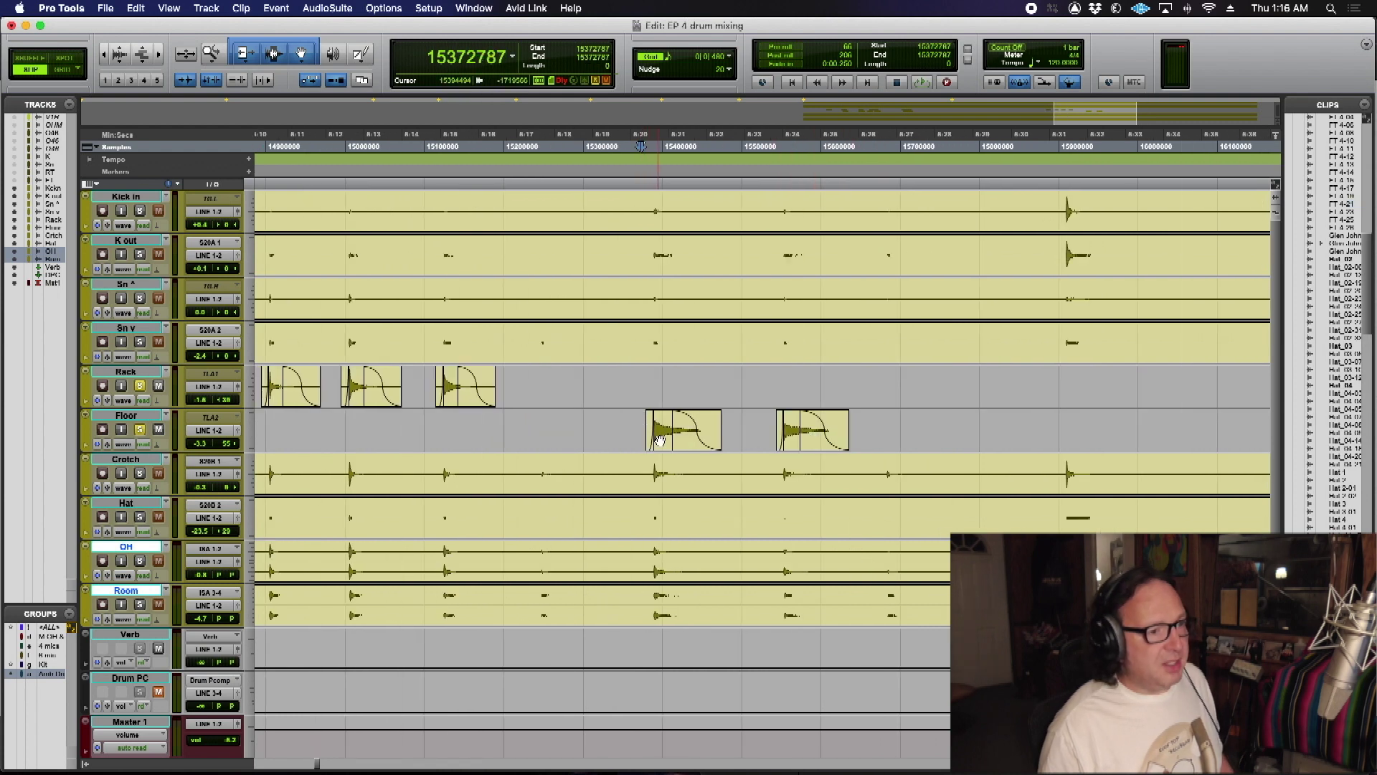
left_click(658, 442)
key("space")
key("space")
key("space")
key("space")
key("space")
Step: Paste the copied Floor tom hit on the Floor track just after the third Floor clip
scroll(627, 433, "left", 15)
scroll(629, 436, "left", 5)
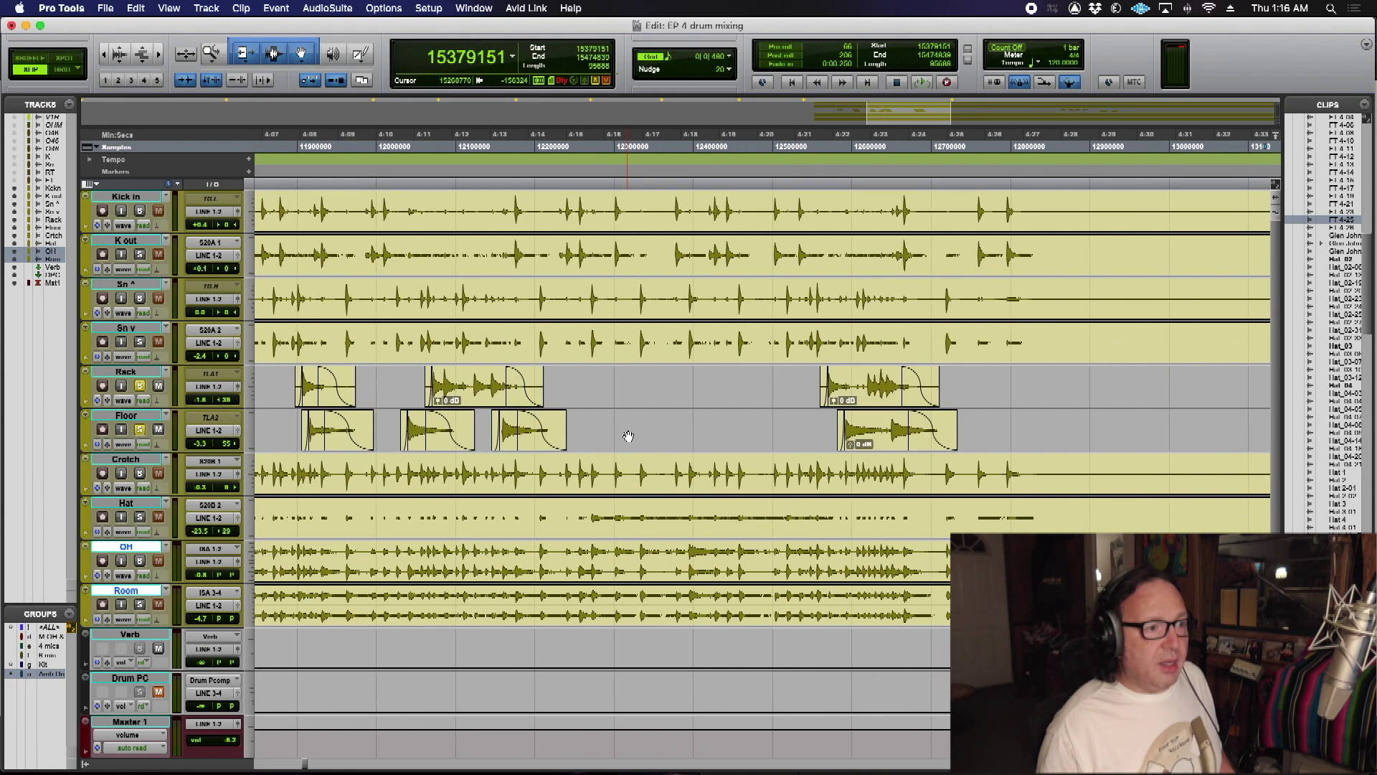
left_click(639, 423)
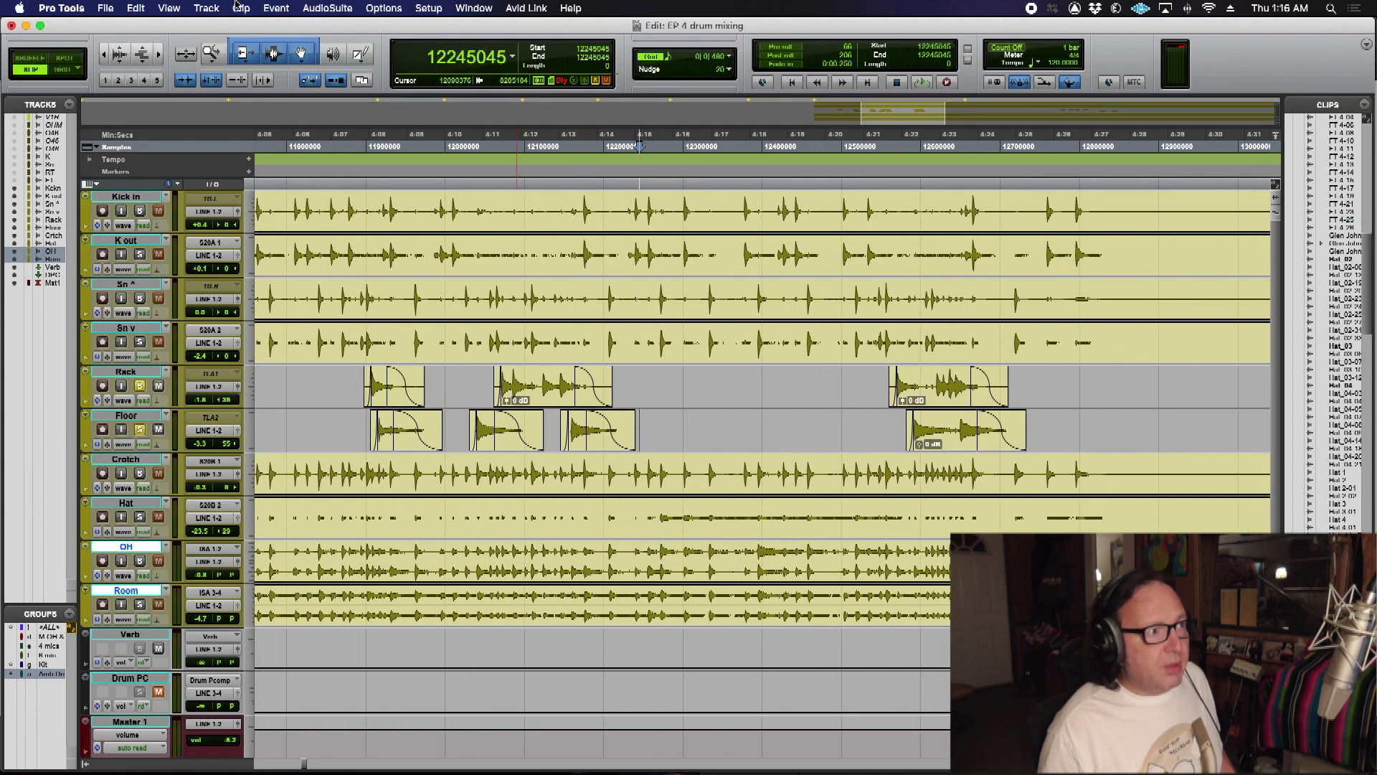
left_click(158, 56)
left_click(158, 56)
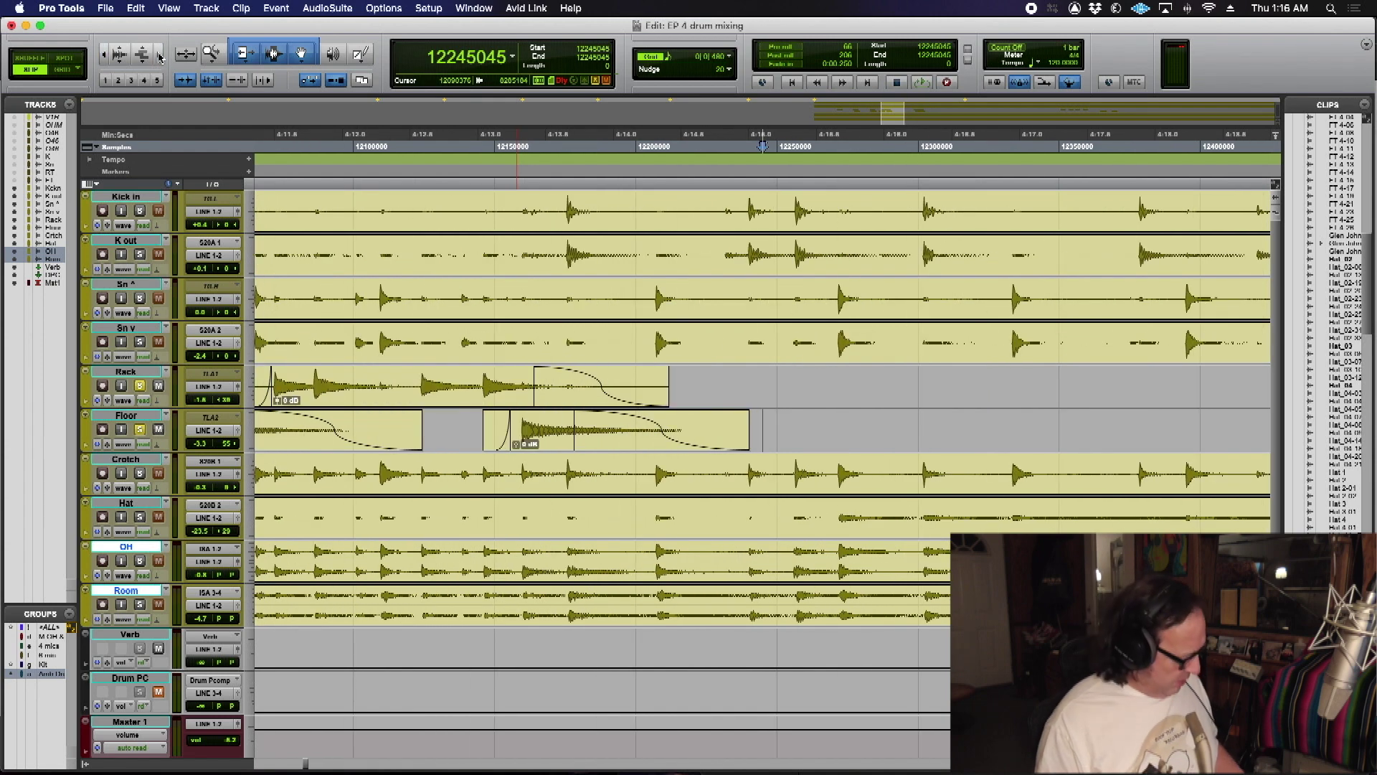
key("super+v")
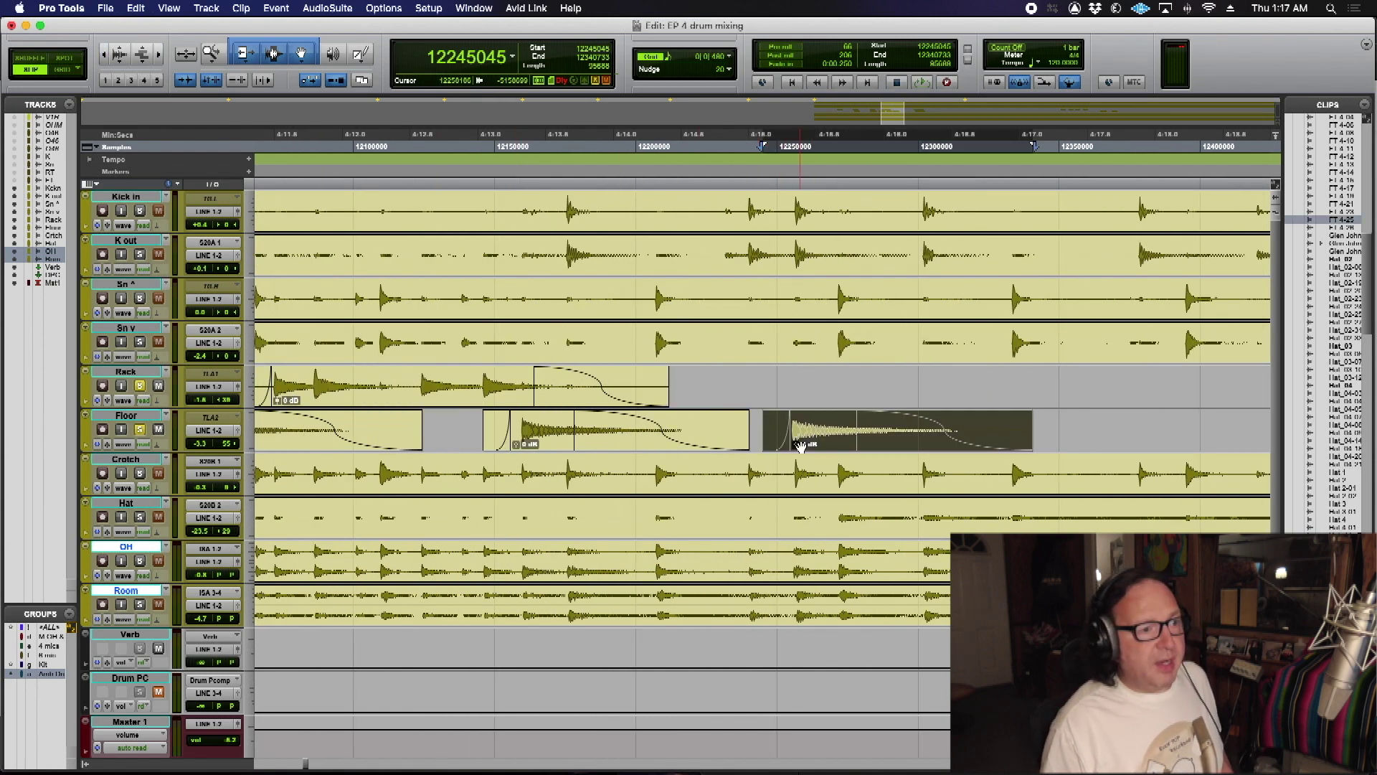
Step: Align the pasted Floor hit's attack with the original attack in the third Floor clip and raise its clip gain by about 1 dB
left_click_drag(808, 443, 595, 427)
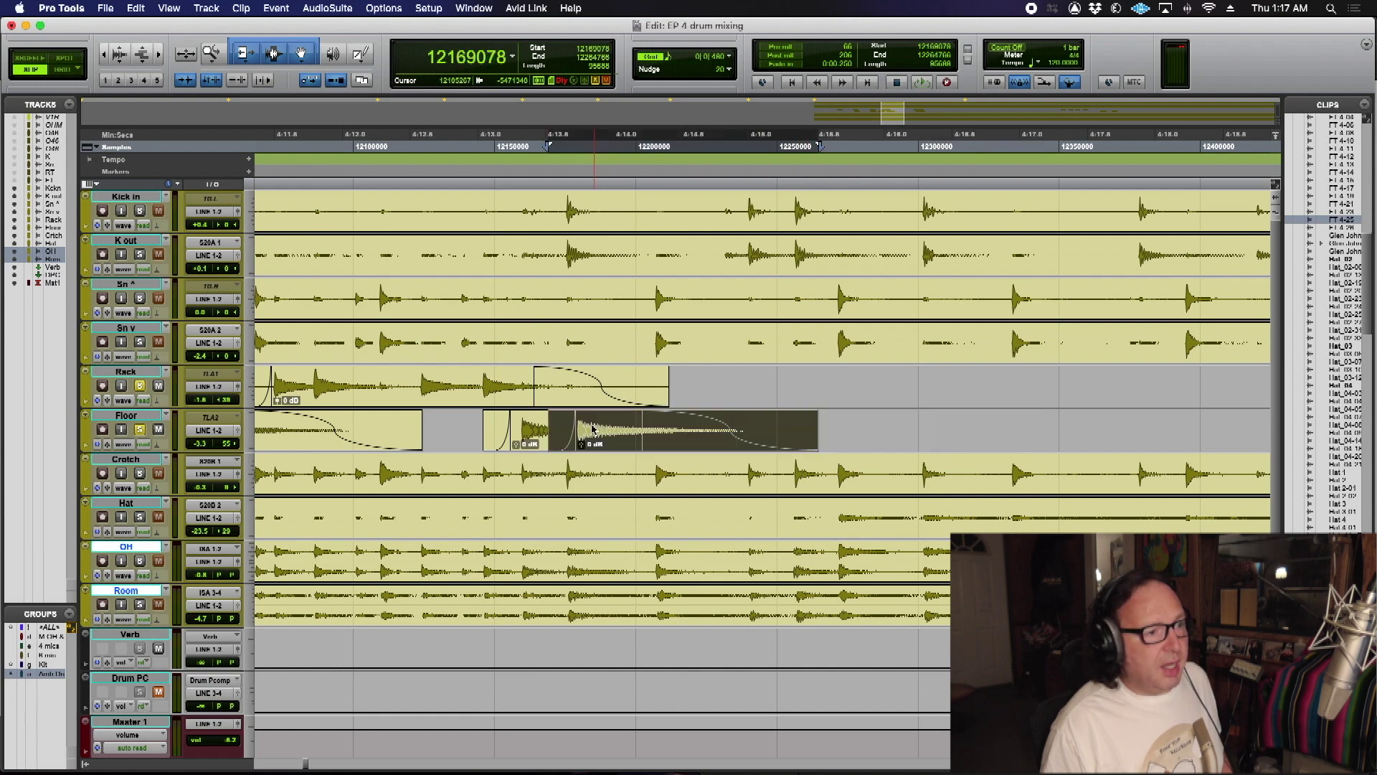
left_click(158, 56)
left_click(158, 56)
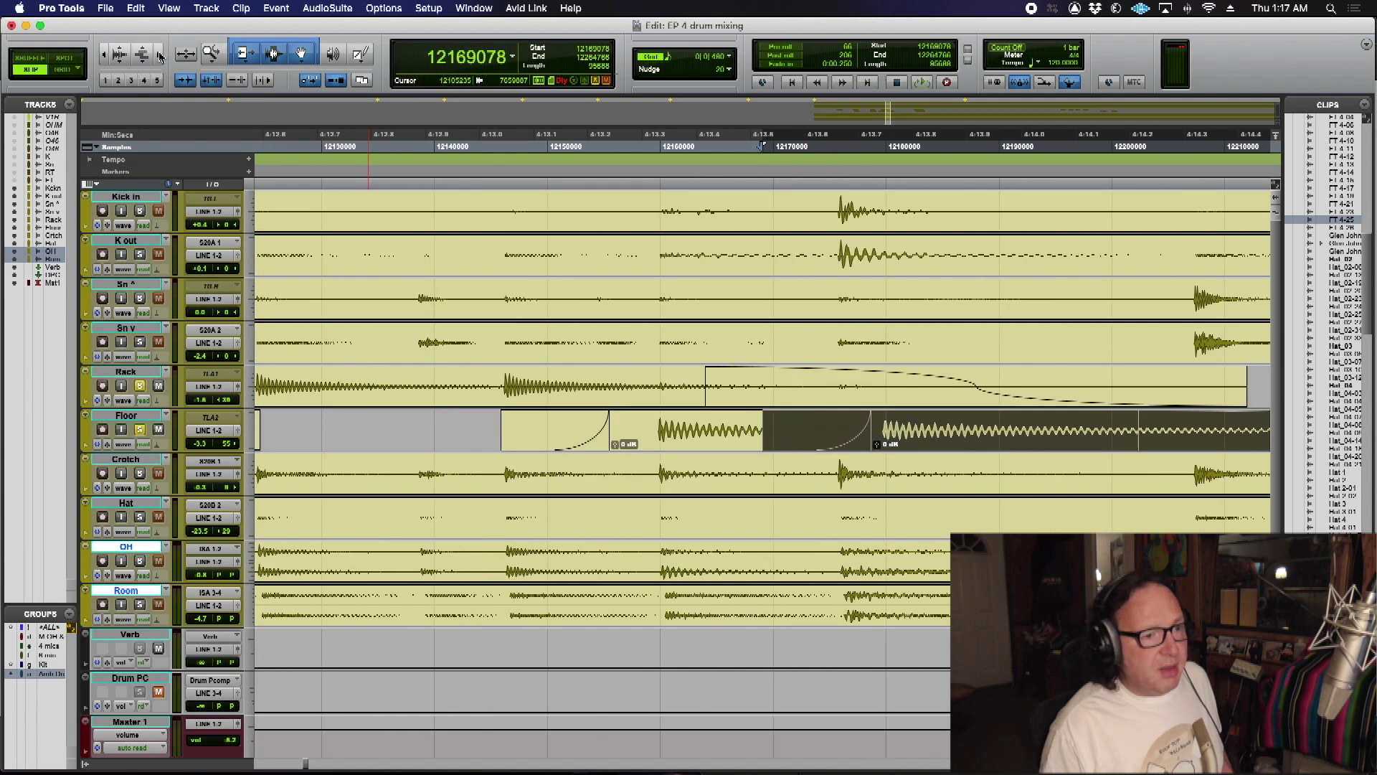
left_click(158, 56)
left_click(158, 56)
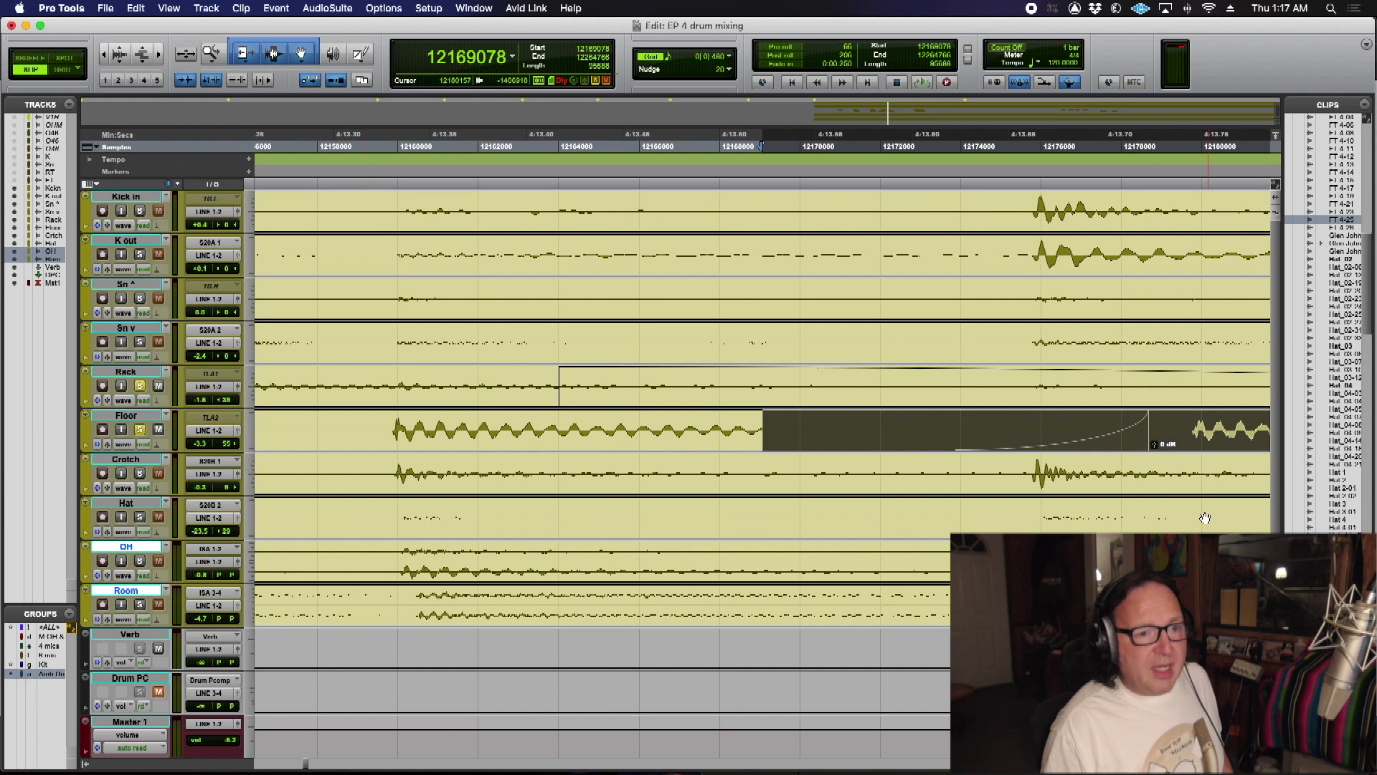
left_click_drag(1197, 442, 398, 450)
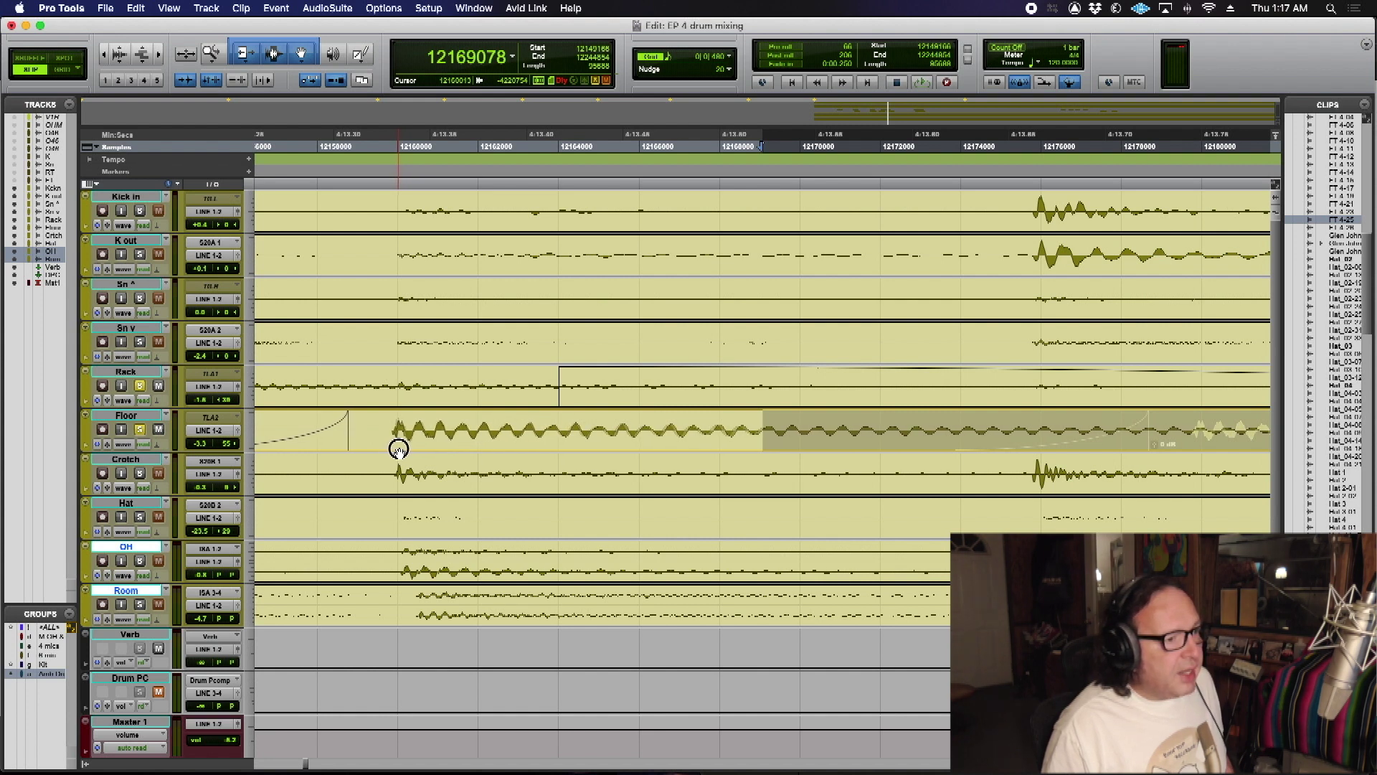
left_click_drag(398, 450, 399, 450)
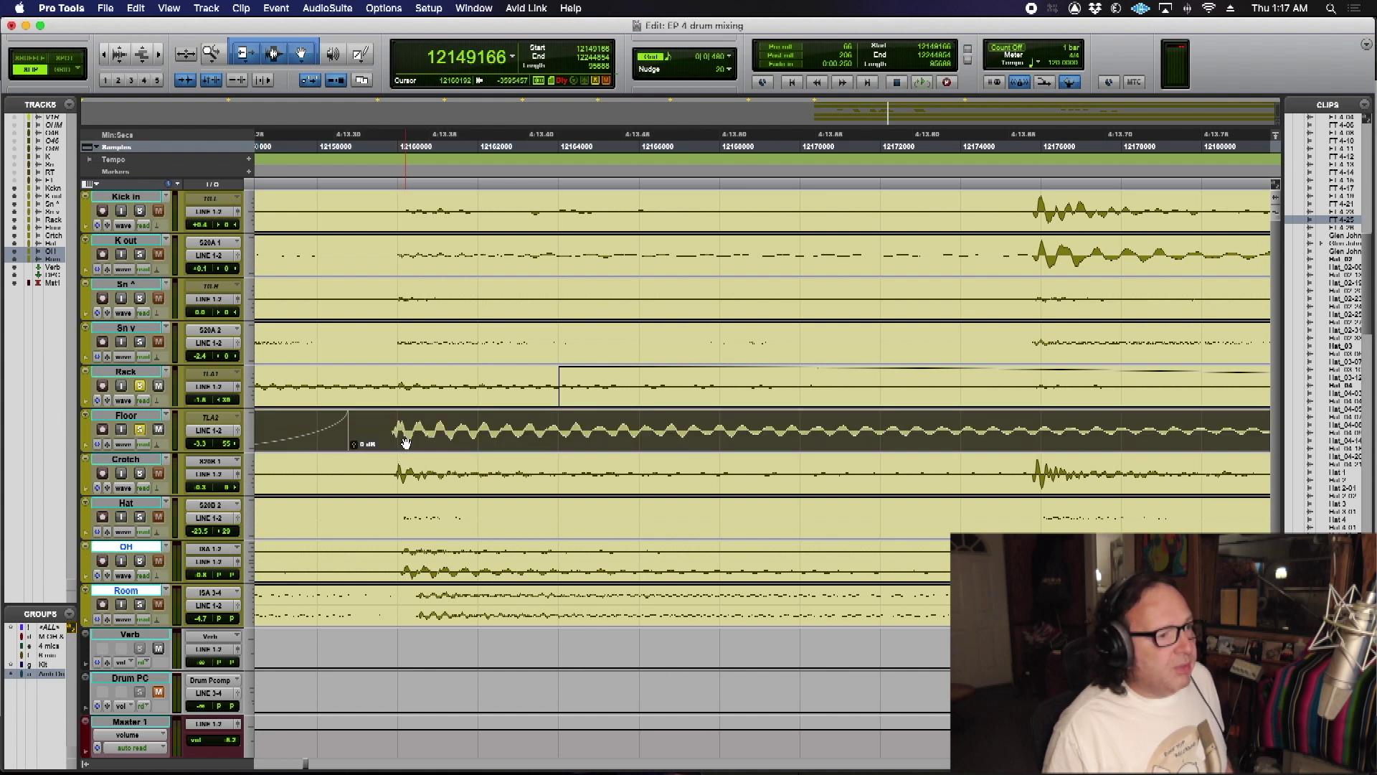
key("ctrl+shift+Up")
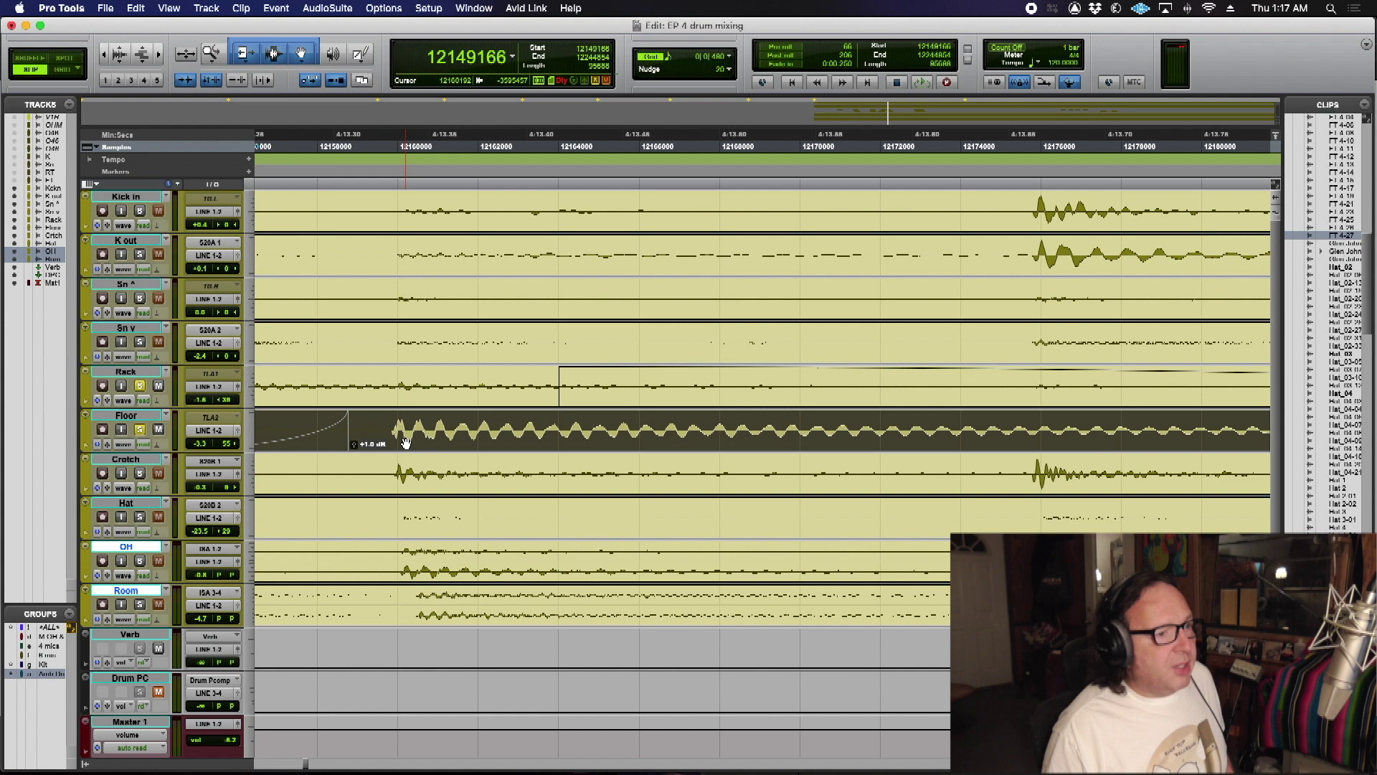
Step: Play the soloed toms from just before the replaced Floor hit to check how it sounds
left_click(104, 58)
left_click(104, 57)
left_click(104, 57)
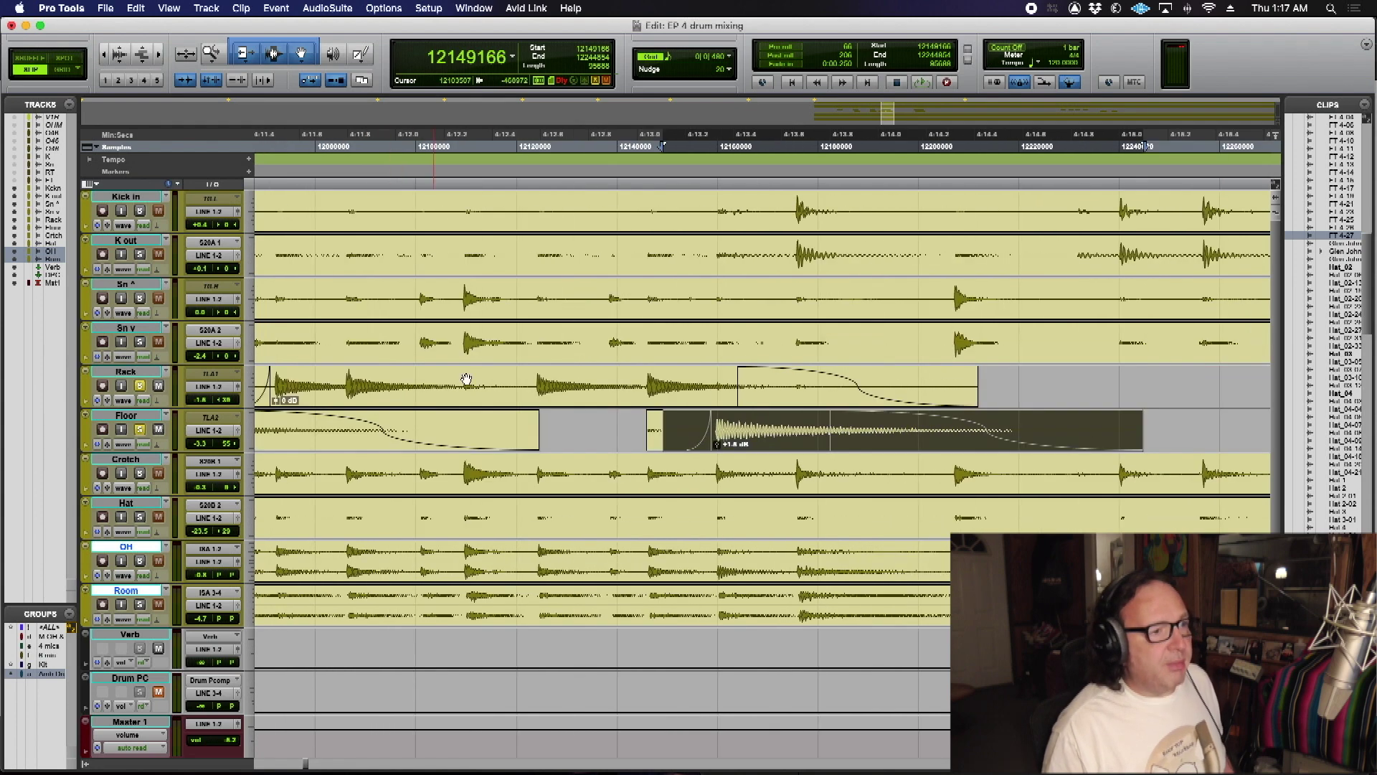
left_click(506, 423)
key("space")
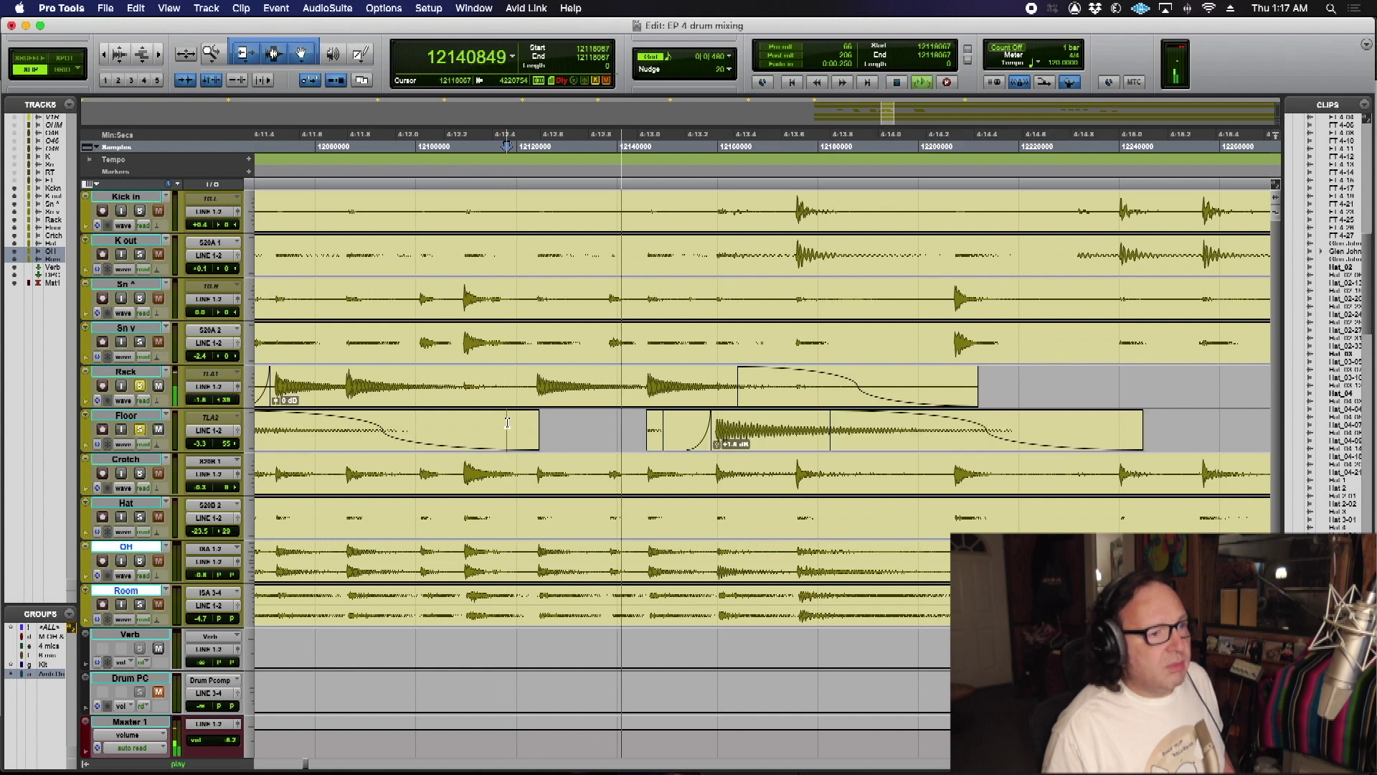
key("space")
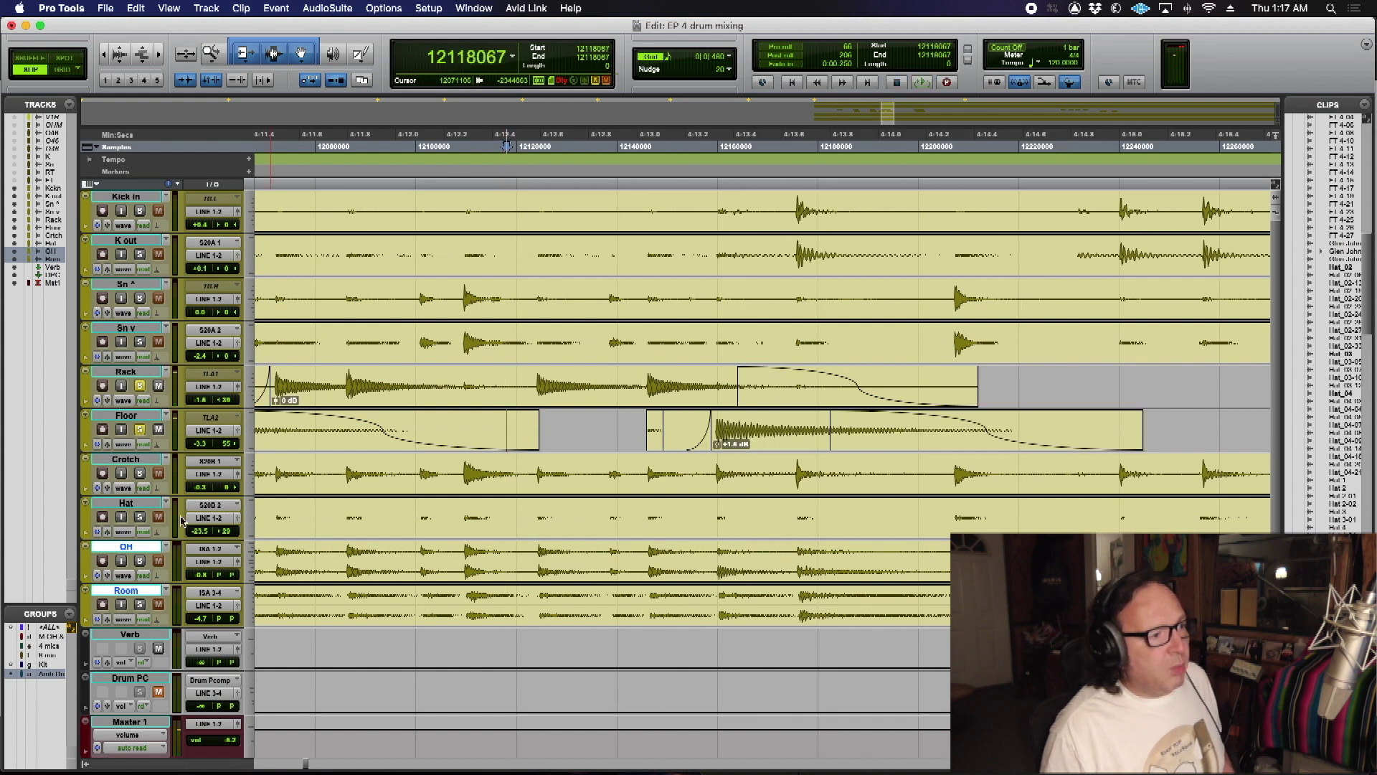
Step: Add the Crotch, OH and Room tracks to the soloed toms and replay the replaced Floor hit in context
left_click(140, 473)
left_click(140, 560)
key("space")
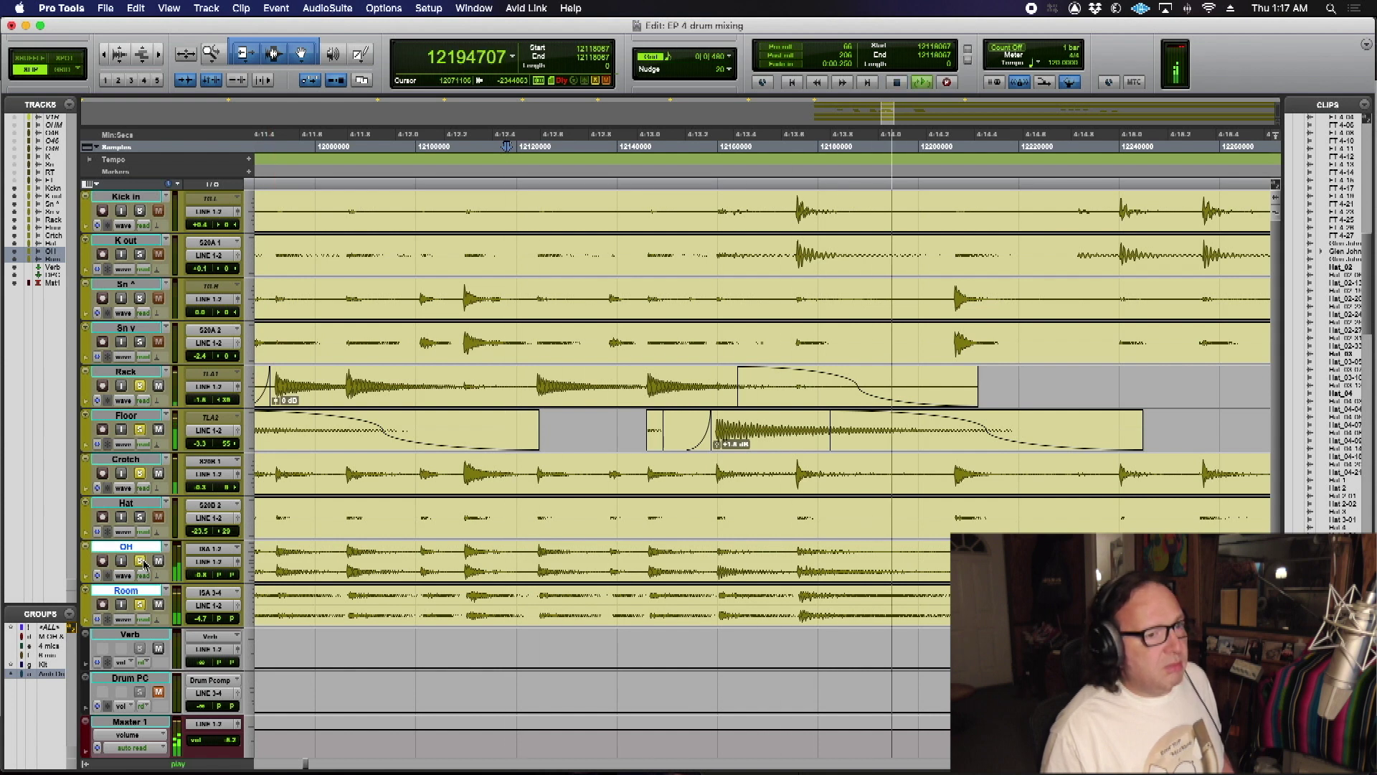
key("space")
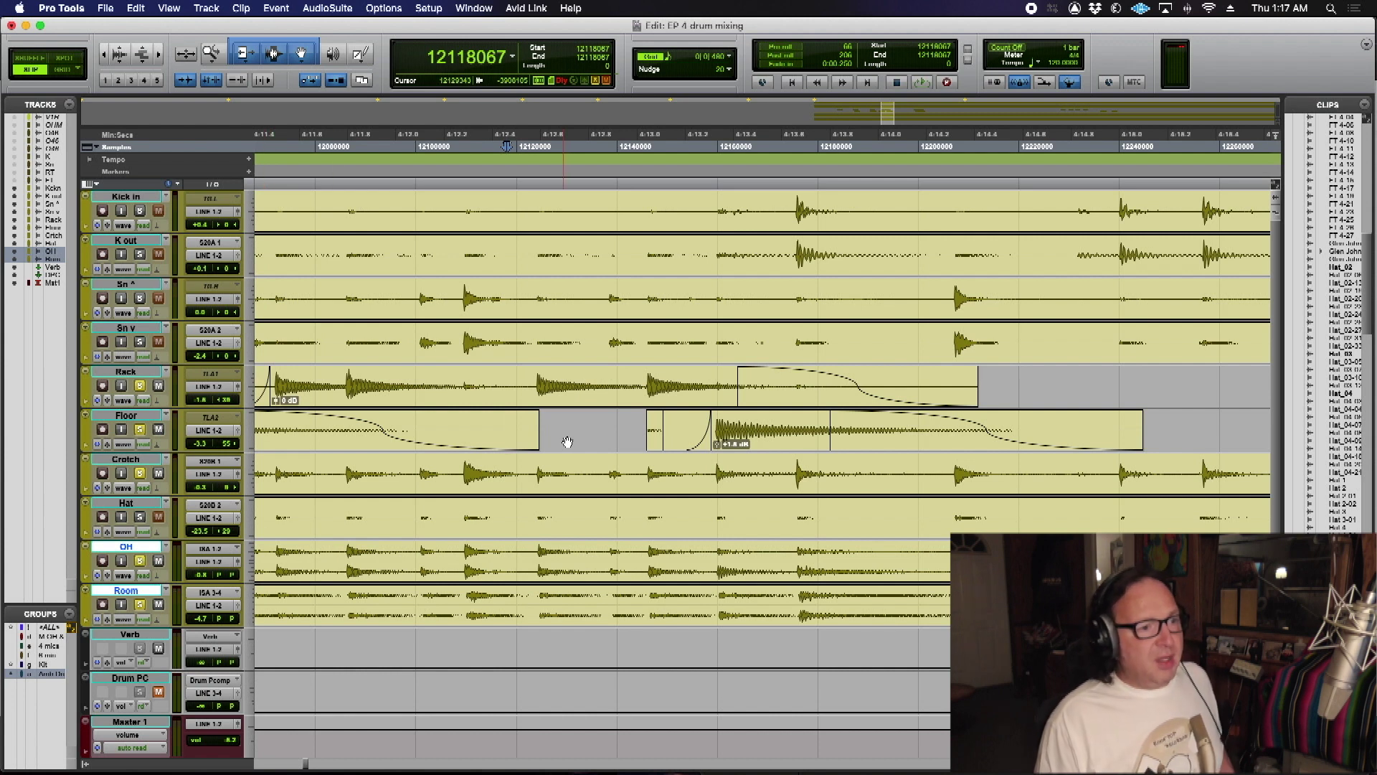
Step: Delete the leftover sliver of the original Floor clip in front of the pasted hit
left_click(655, 447)
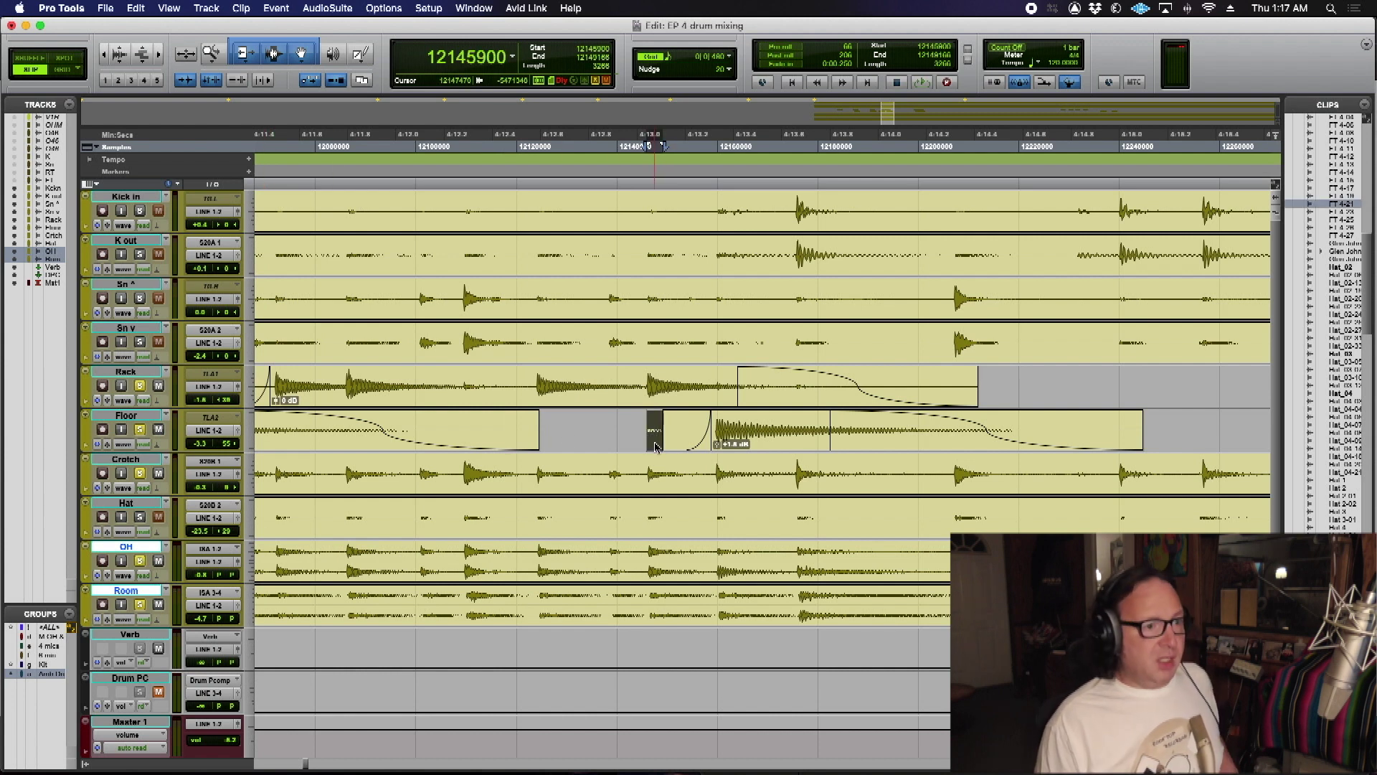
key("Delete")
left_click(104, 60)
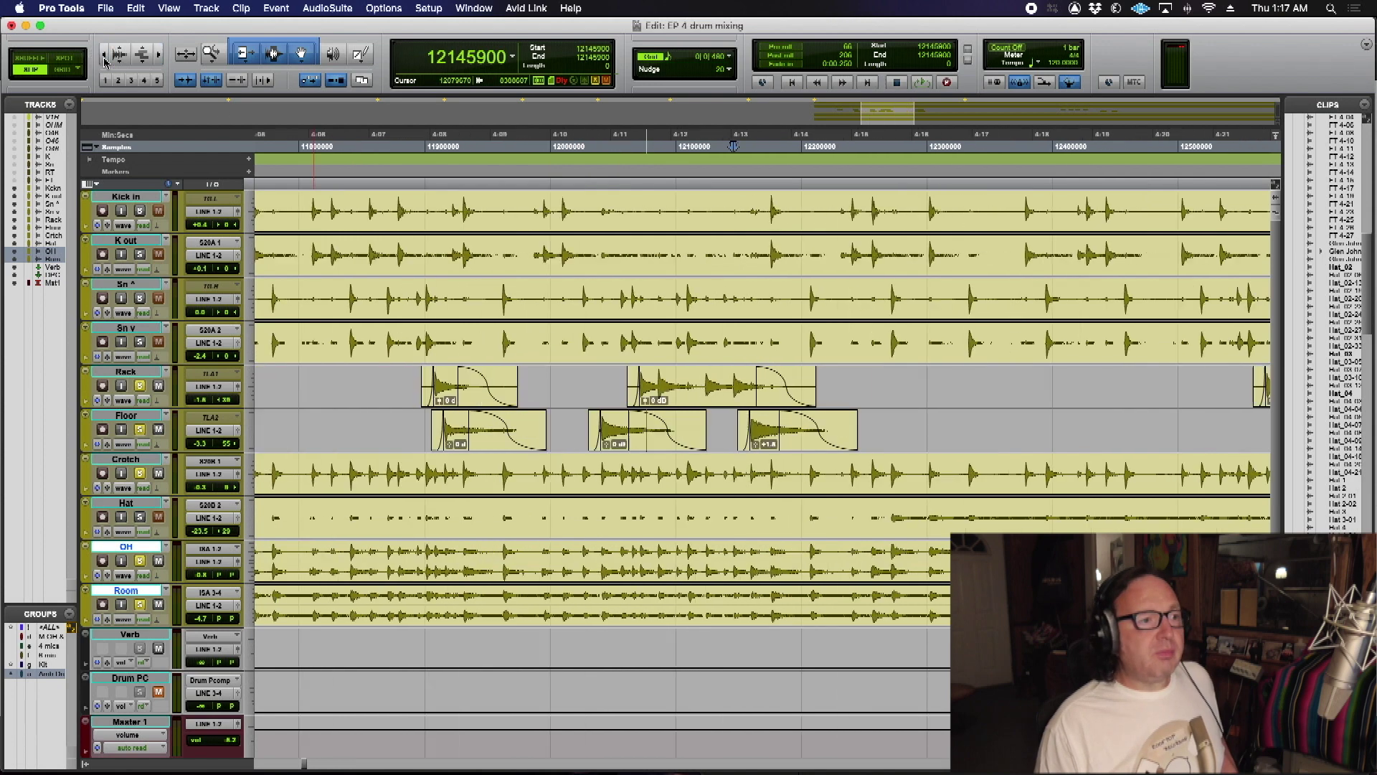
left_click(105, 60)
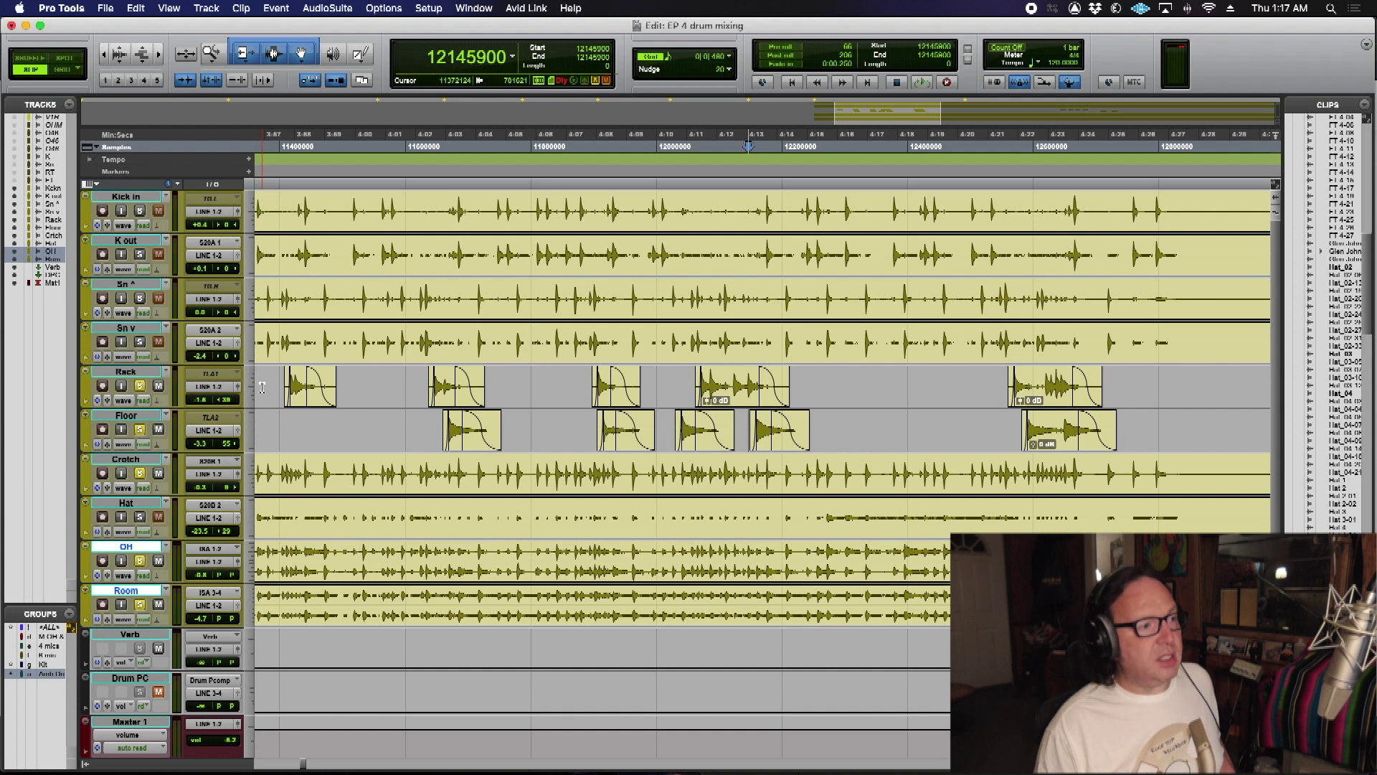
Step: Clear all solos and play the full drums from the beginning of the Full Drums section
scroll(277, 445, "left", 5)
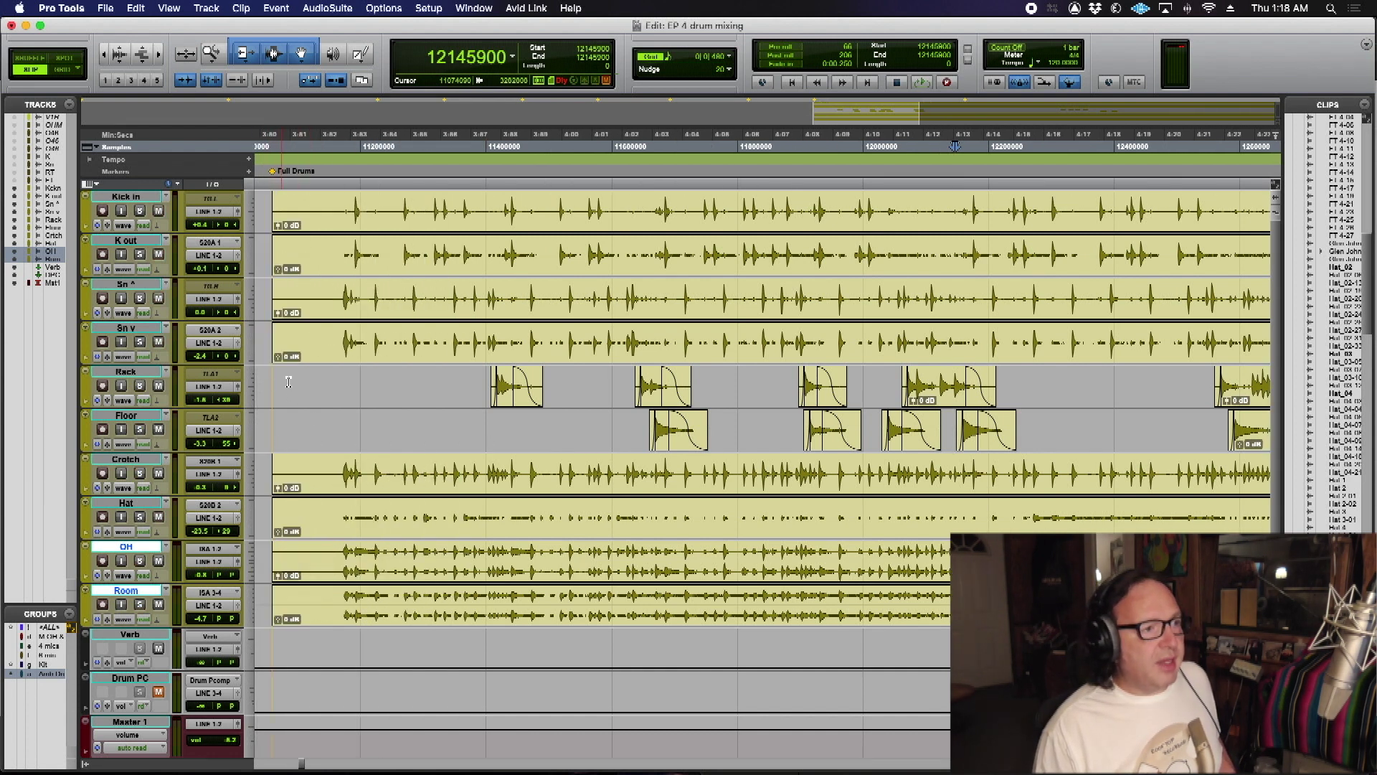
left_click(340, 381)
key("space")
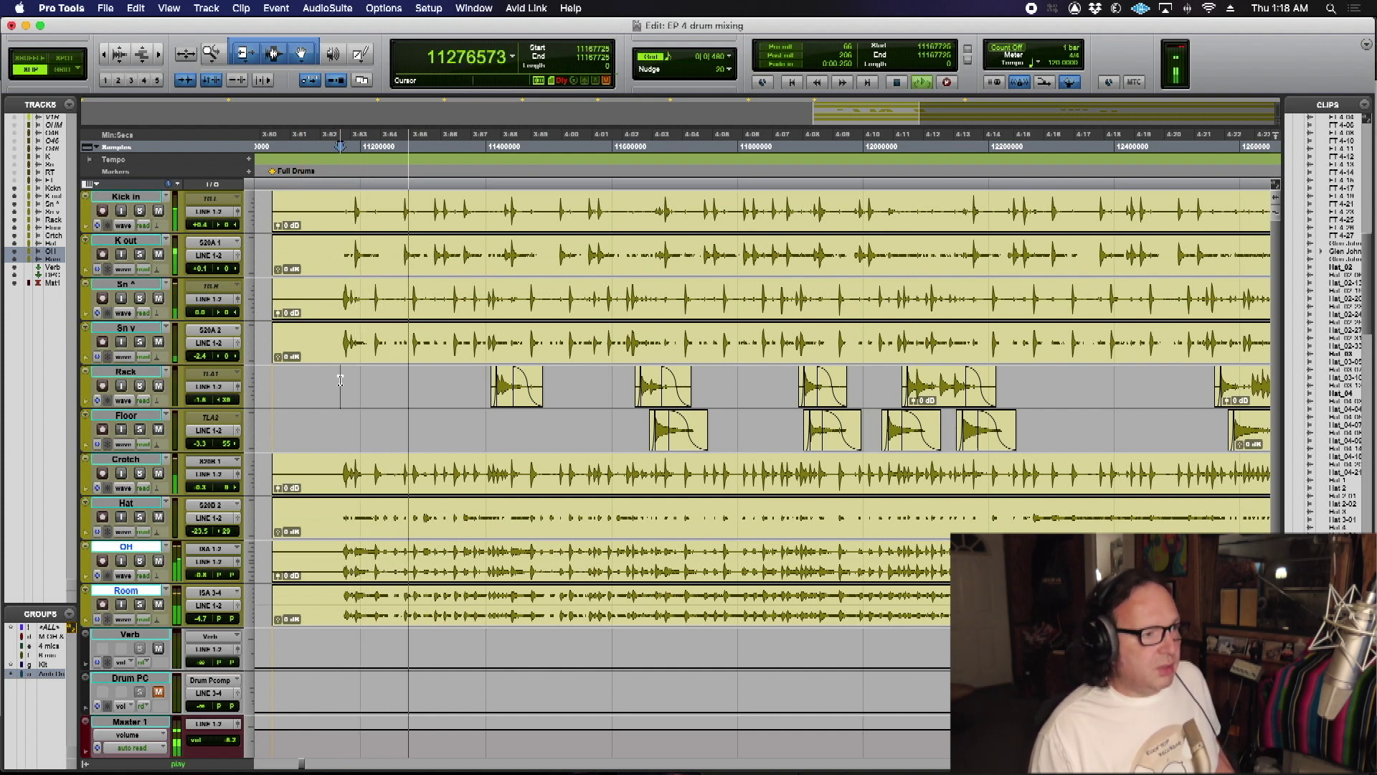
key("space")
Step: Solo the Kick in track, select the whole Full Drums performance and play the selection
key("super+equal")
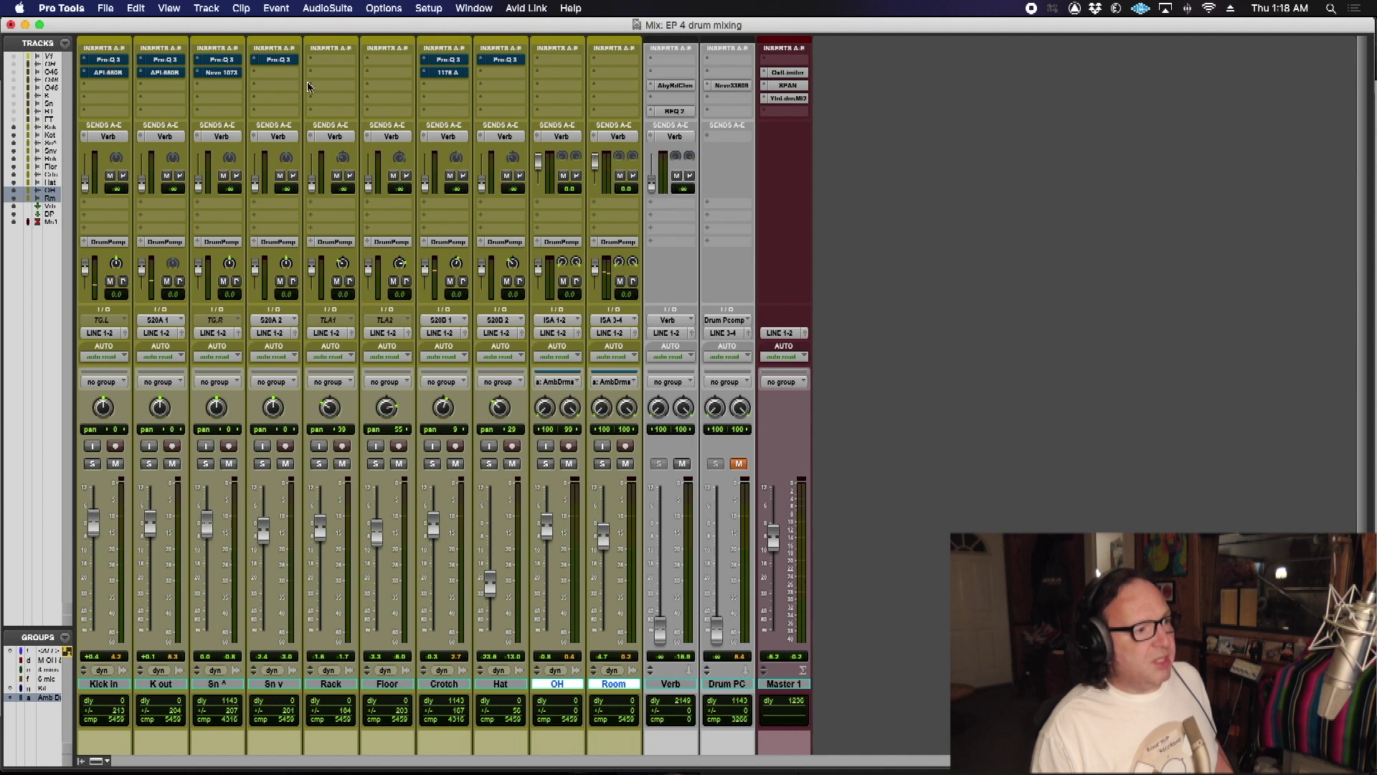
left_click(93, 465)
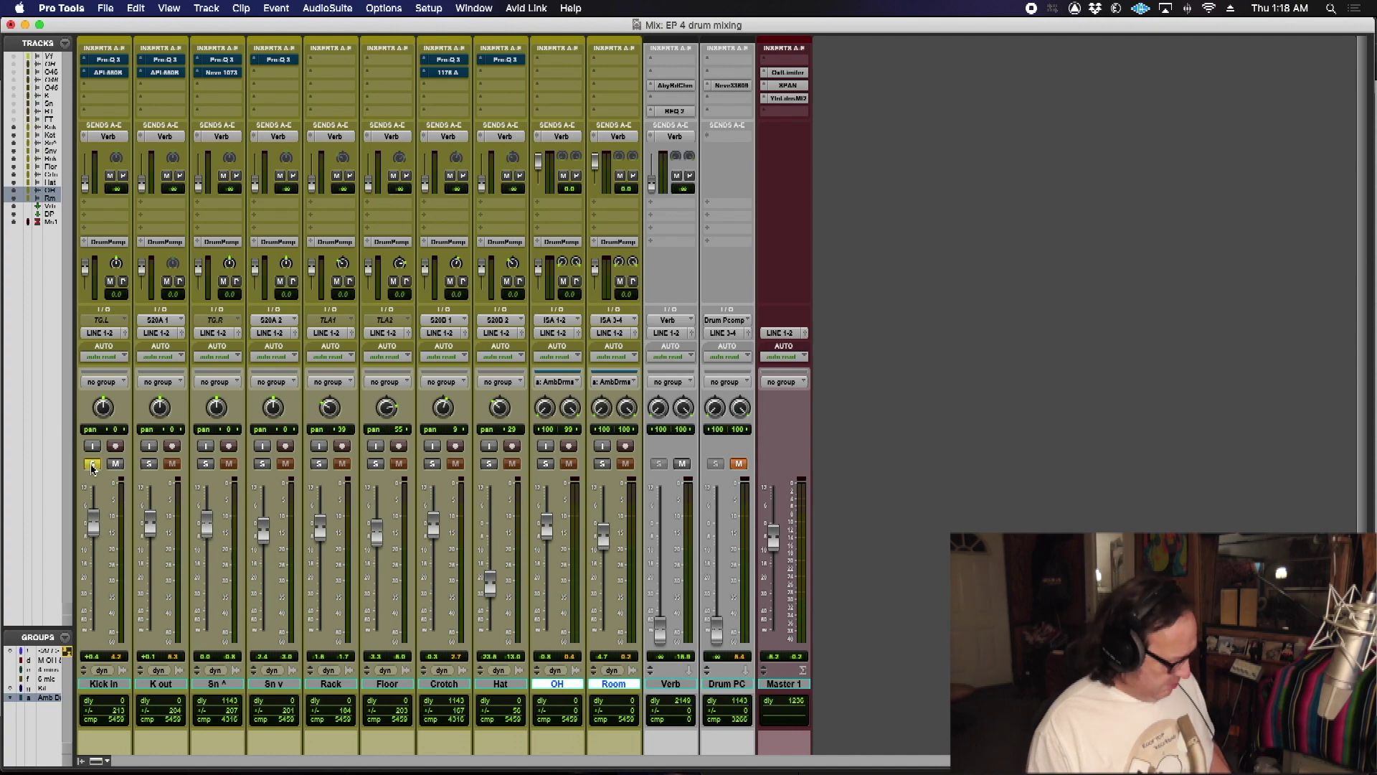
key("super+equal")
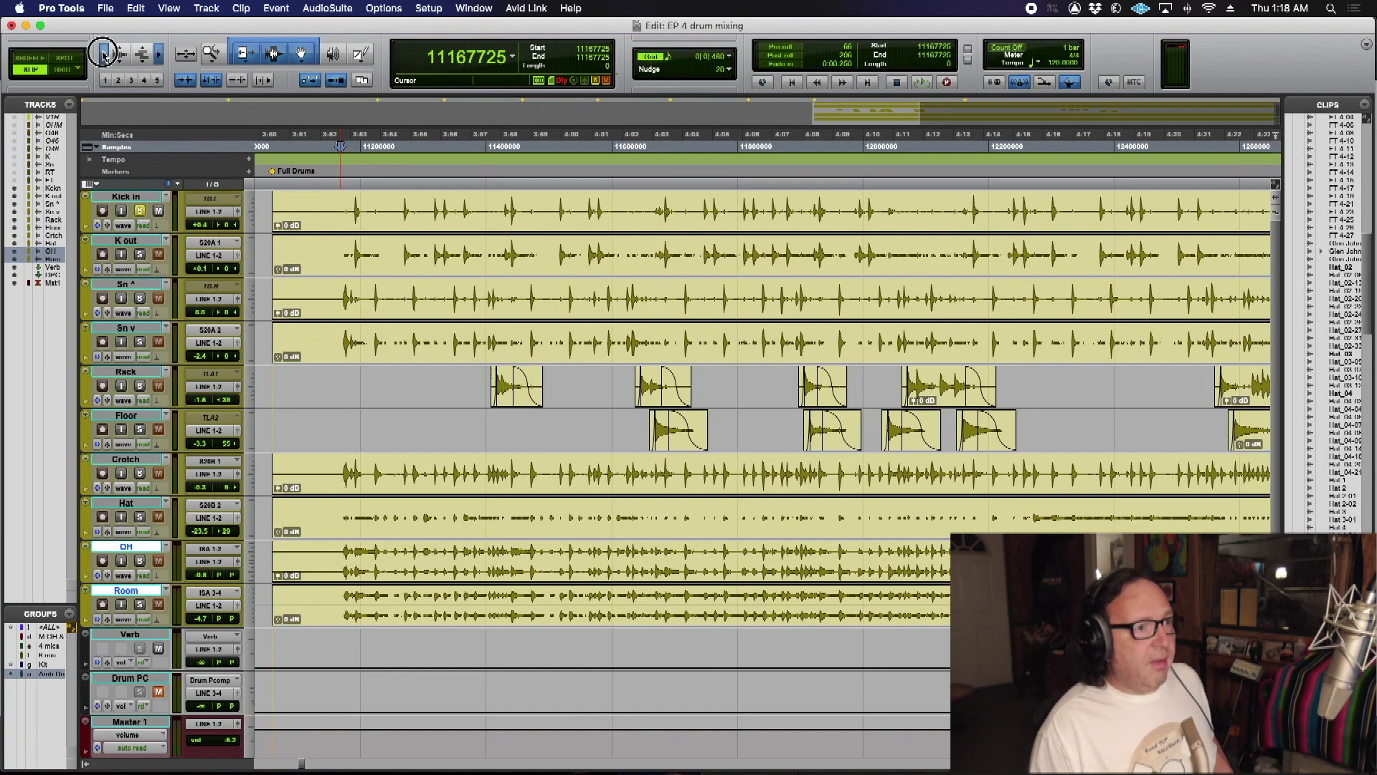
left_click(104, 54)
left_click(104, 54)
left_click_drag(920, 203, 657, 403)
key("space")
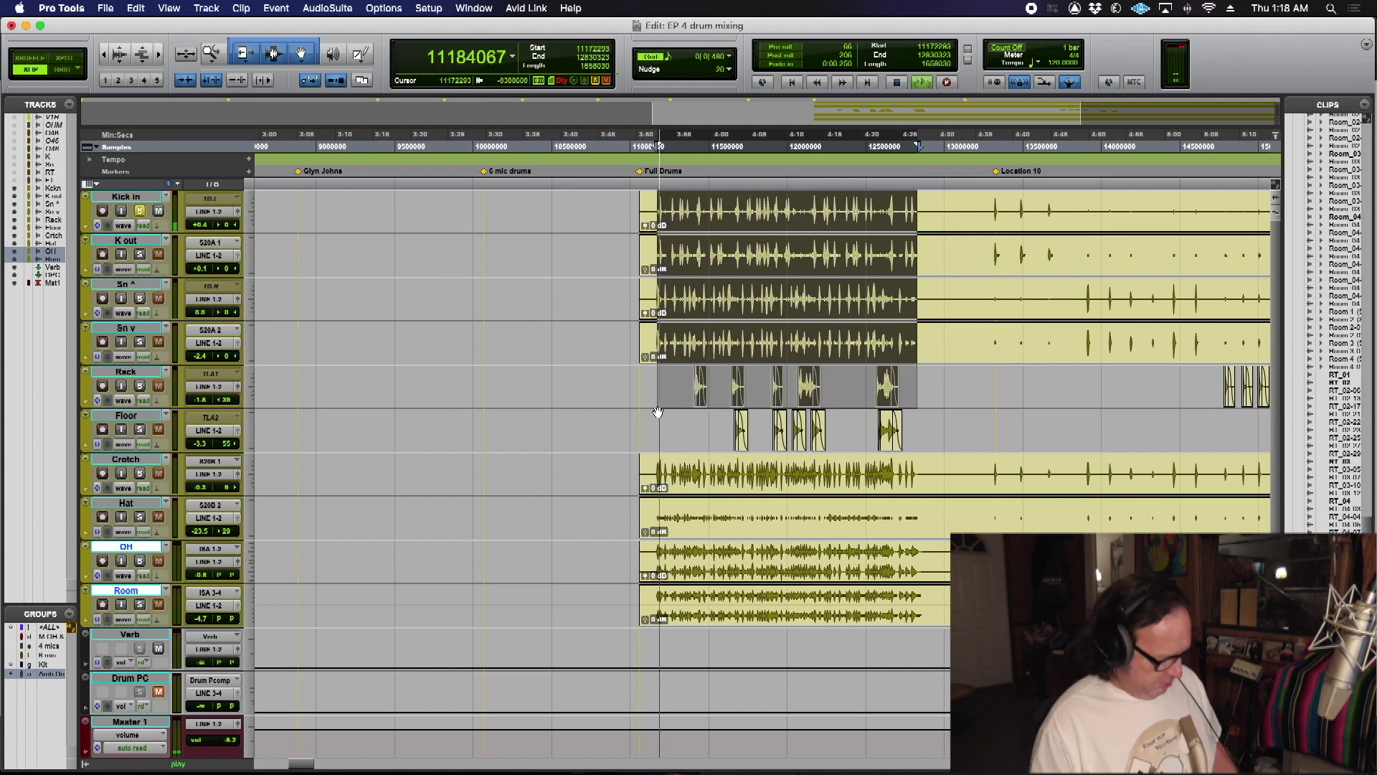
Step: Enable the Pro-Q 3 insert on the Kick in track in the mixer and open its plug-in window beside the inserts
key("super+equal")
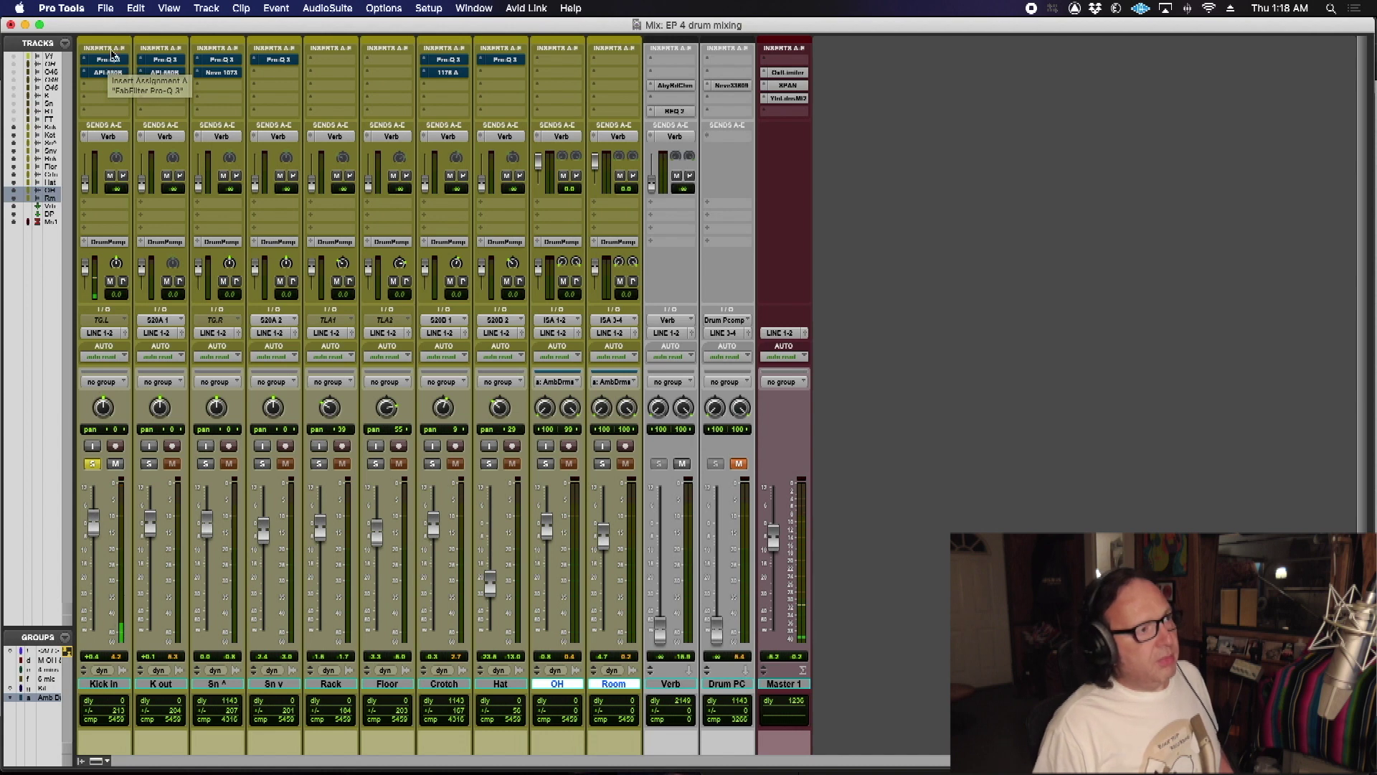
right_click(109, 65)
key("Escape")
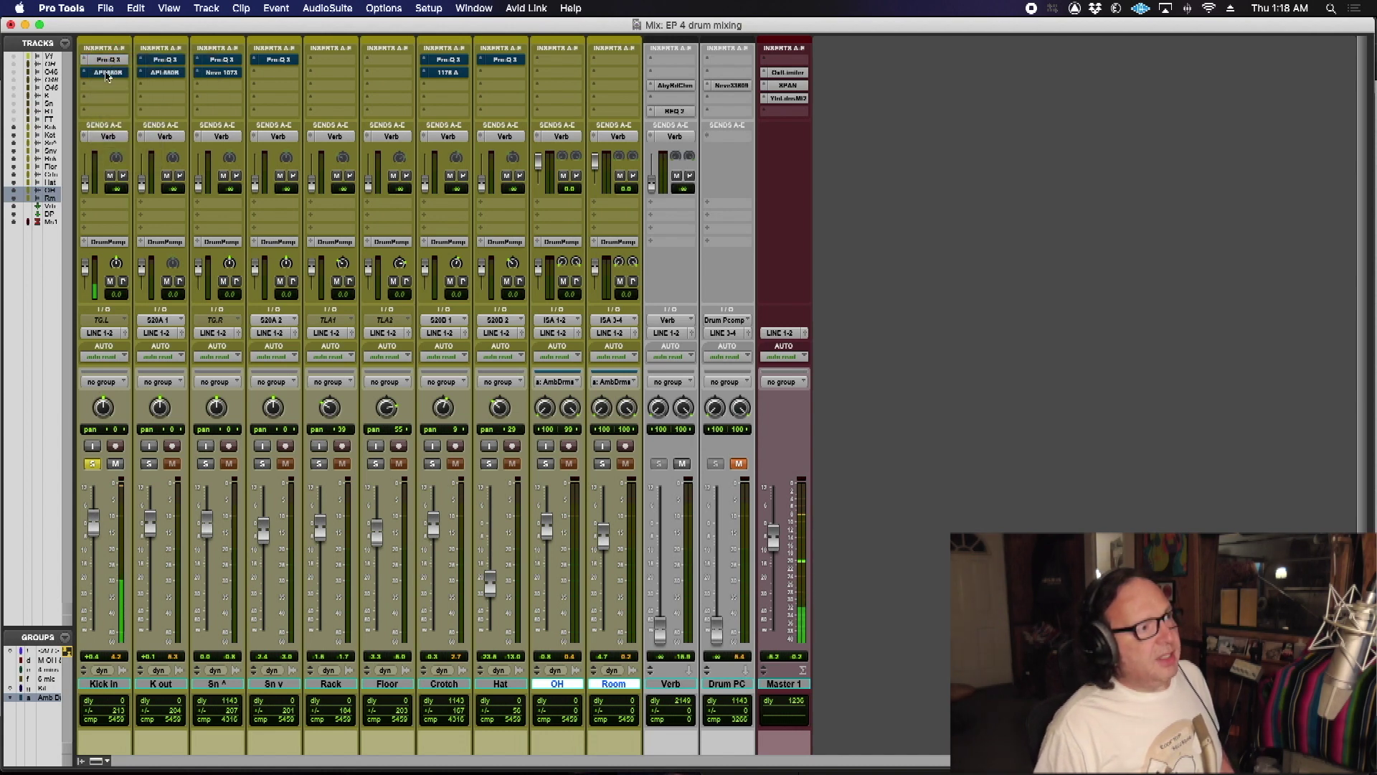
left_click(106, 62)
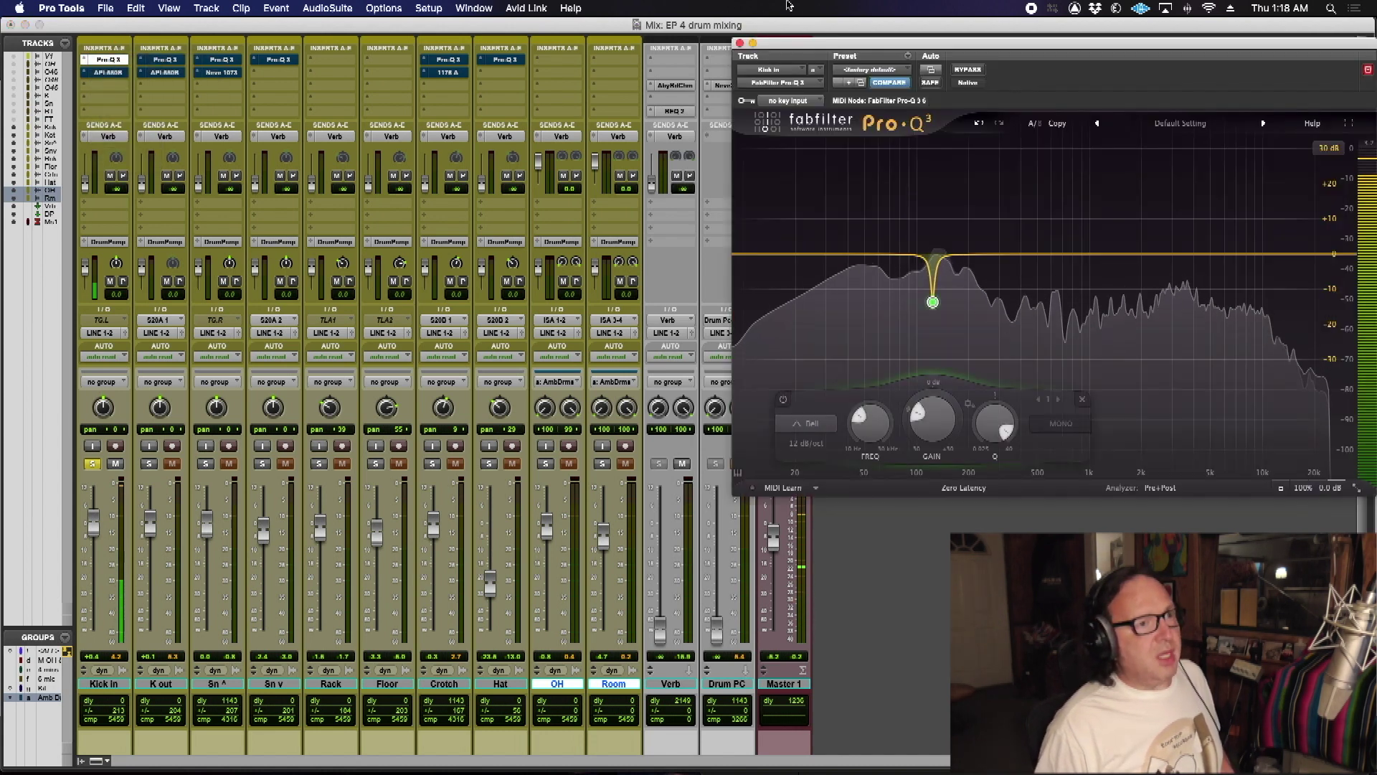
left_click_drag(804, 42, 339, 131)
Step: Cut the narrow Pro-Q 3 band at about 123 Hz on Kick in by about 10 dB and compare it with bypass
left_click_drag(466, 506, 464, 363)
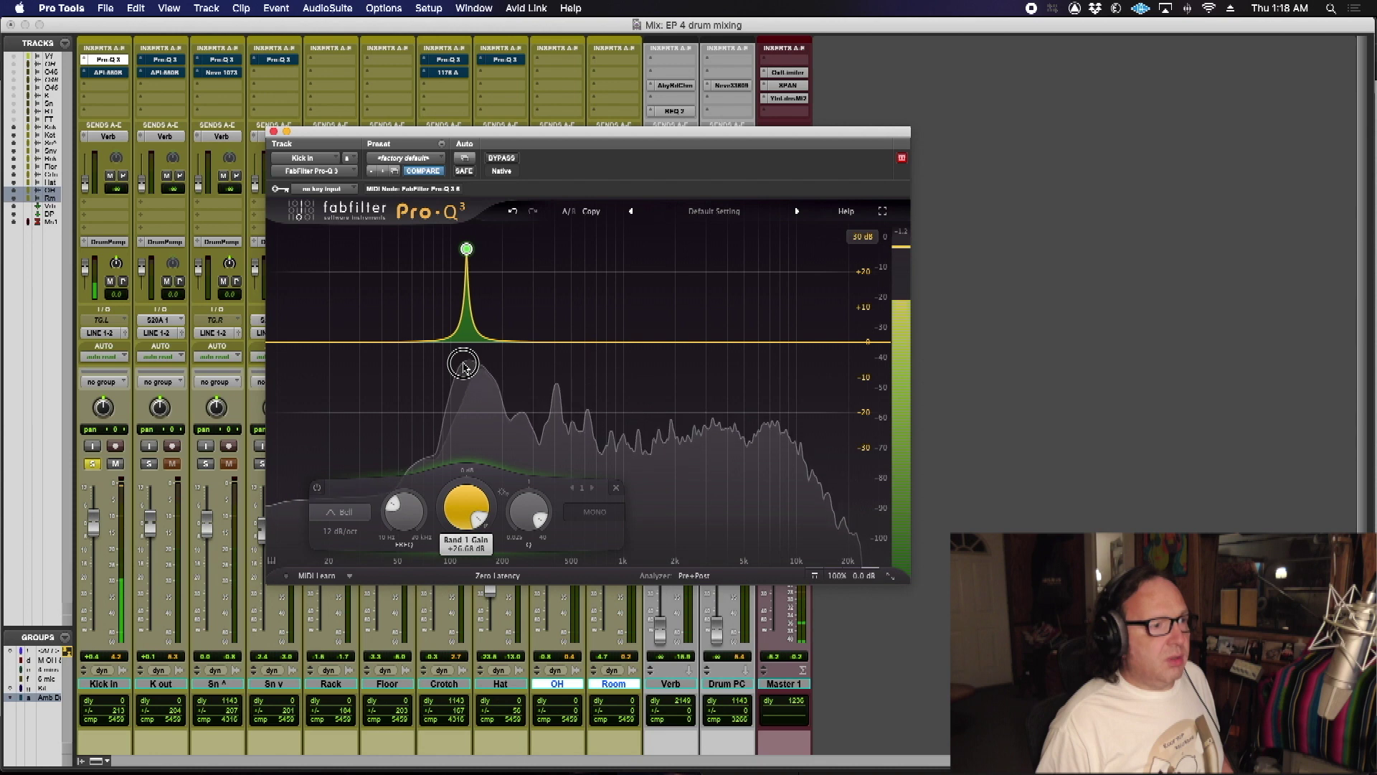
left_click_drag(463, 366, 429, 528)
left_click(502, 157)
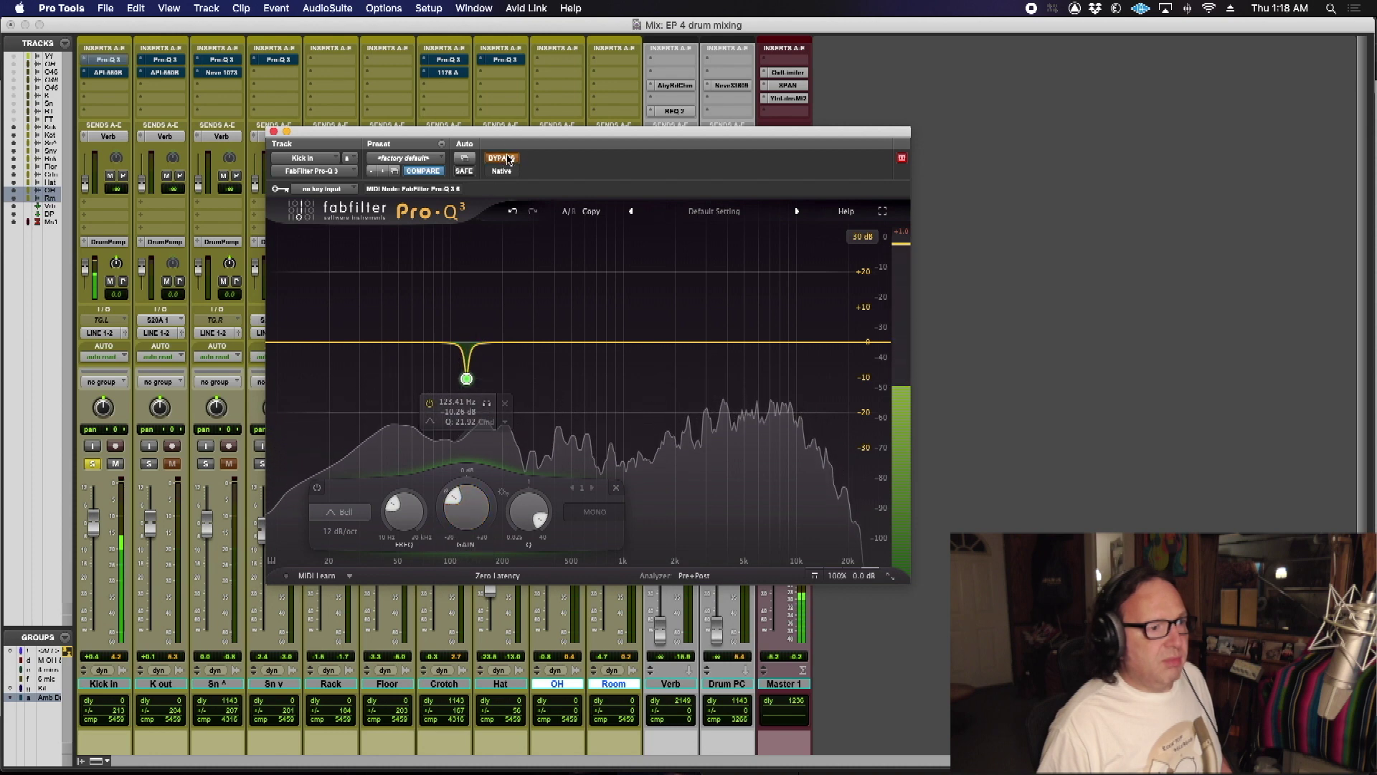
left_click(504, 158)
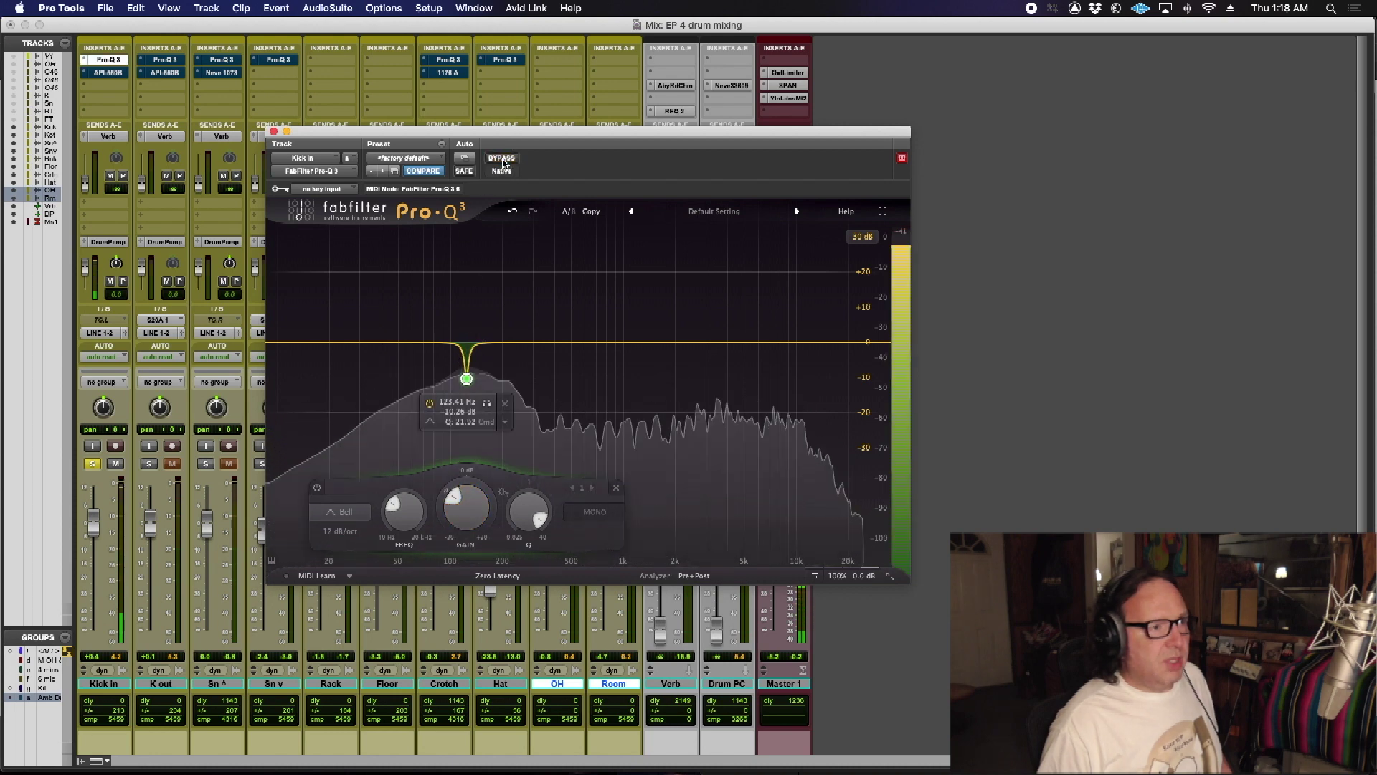
left_click_drag(450, 509, 470, 521)
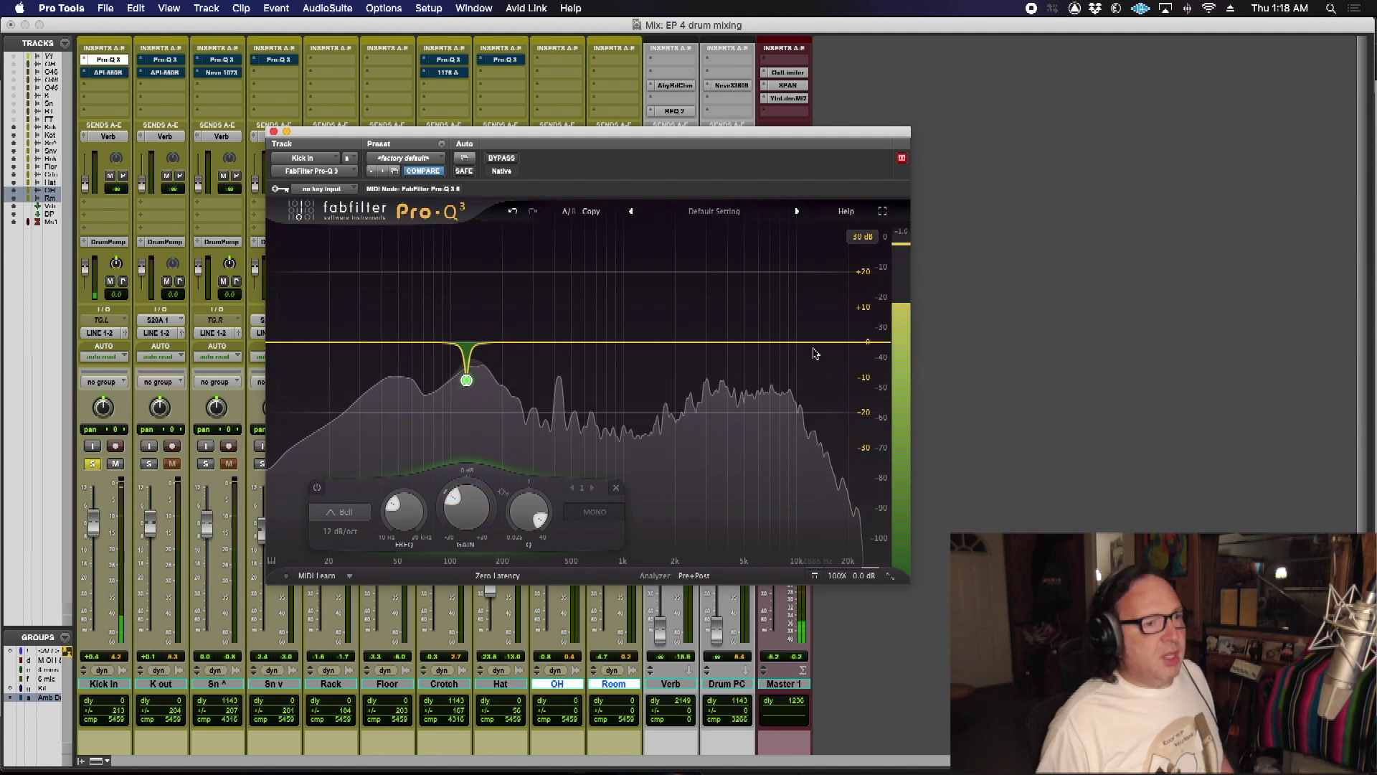
Step: Open the API-550B on Kick in, take it out of bypass and zero the gain of all four bands
left_click(108, 73)
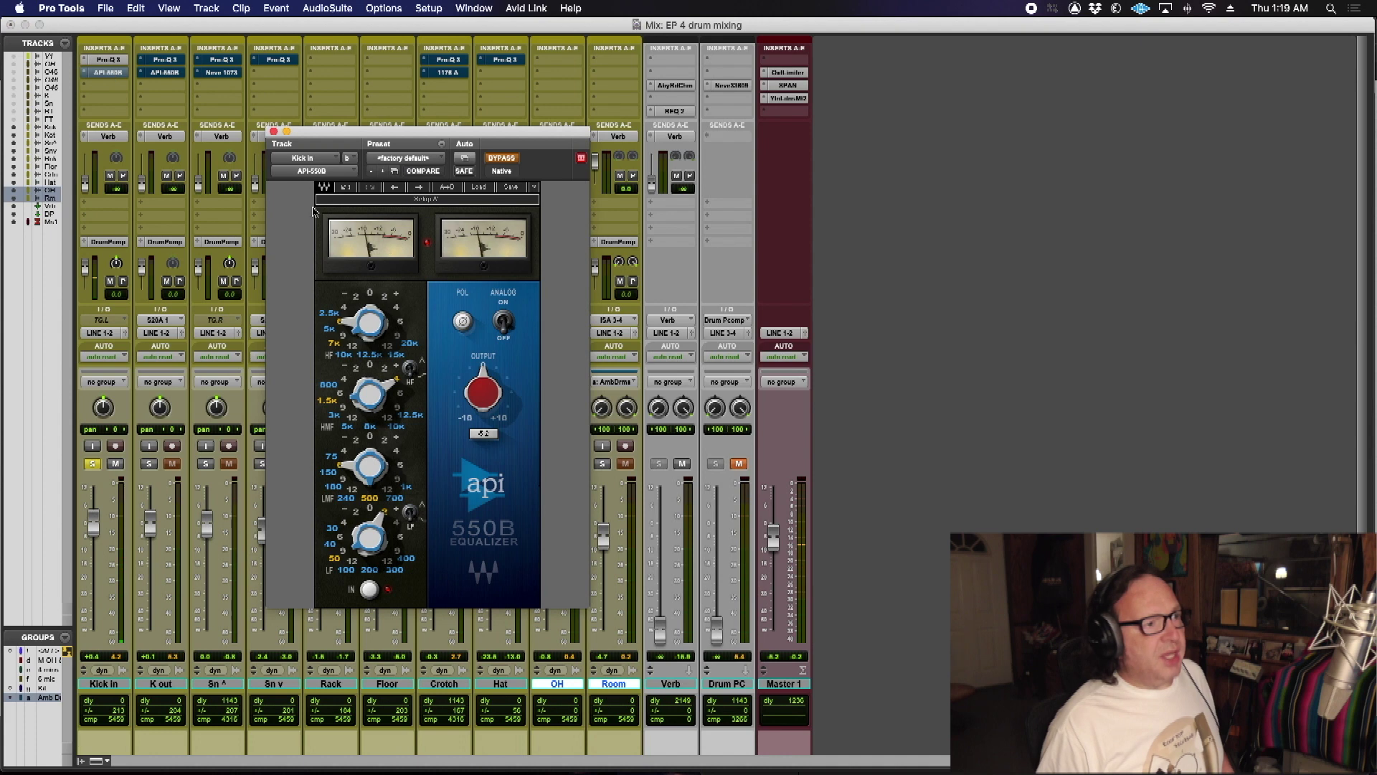
left_click(500, 159)
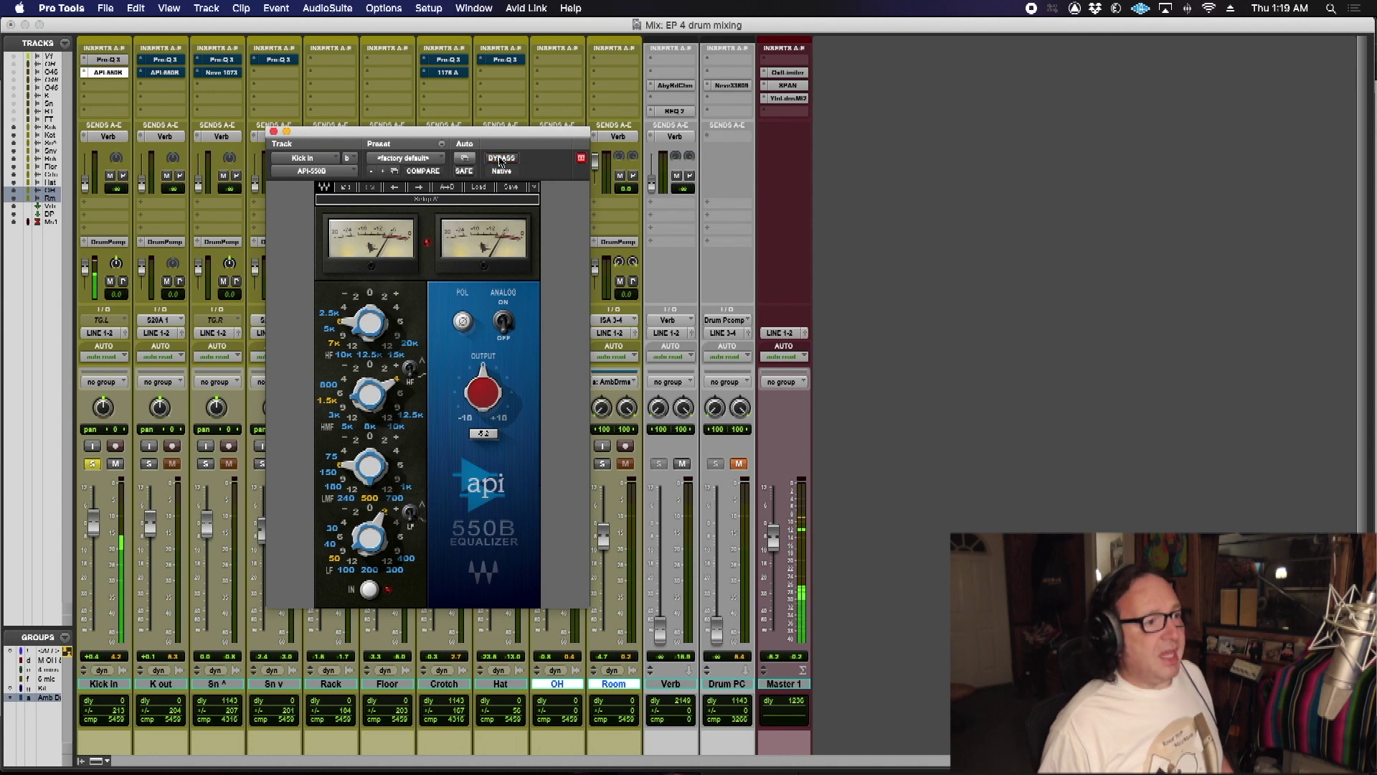
left_click(370, 294)
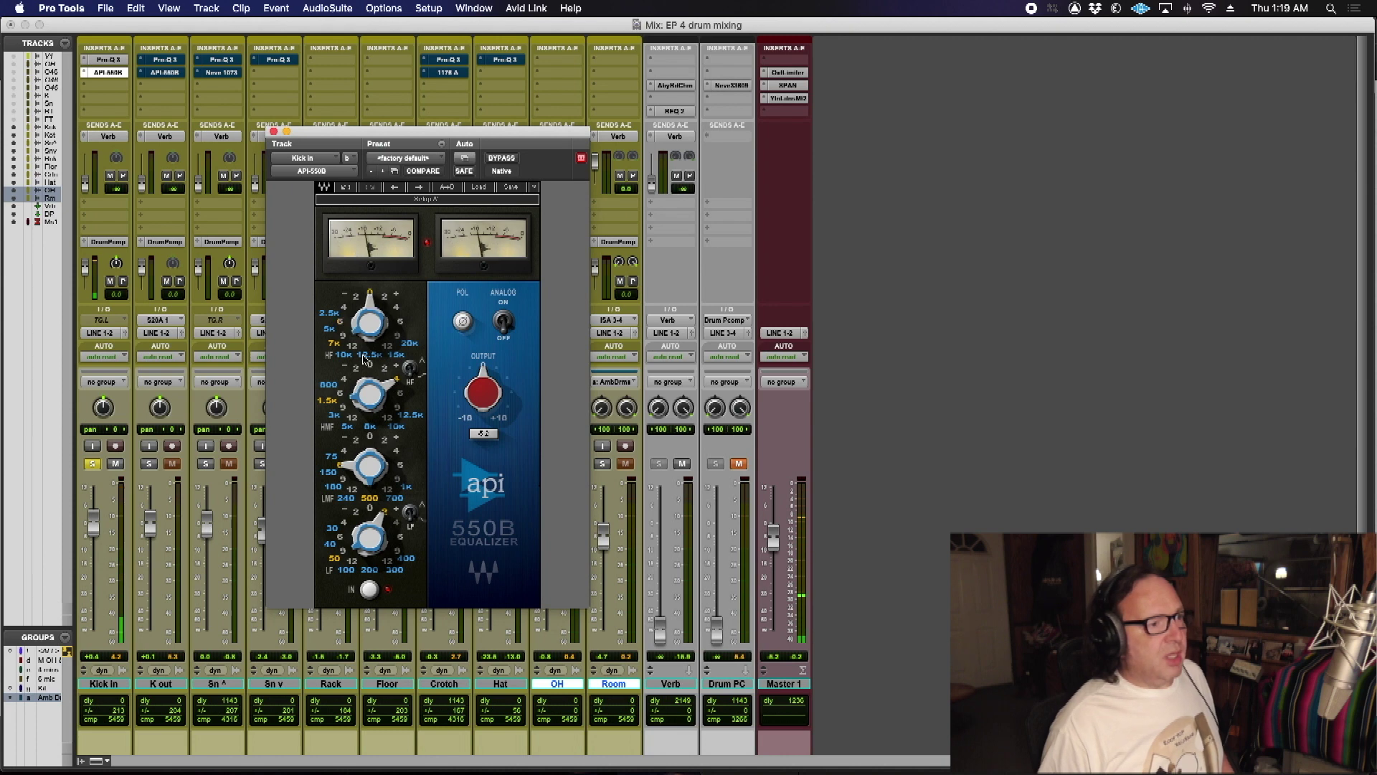
left_click(370, 366)
left_click(371, 437)
left_click(372, 508)
Step: Audition the Kick in API-550B high band at 7 kHz boosted and flat, and set it to a 6 dB cut
left_click(397, 343)
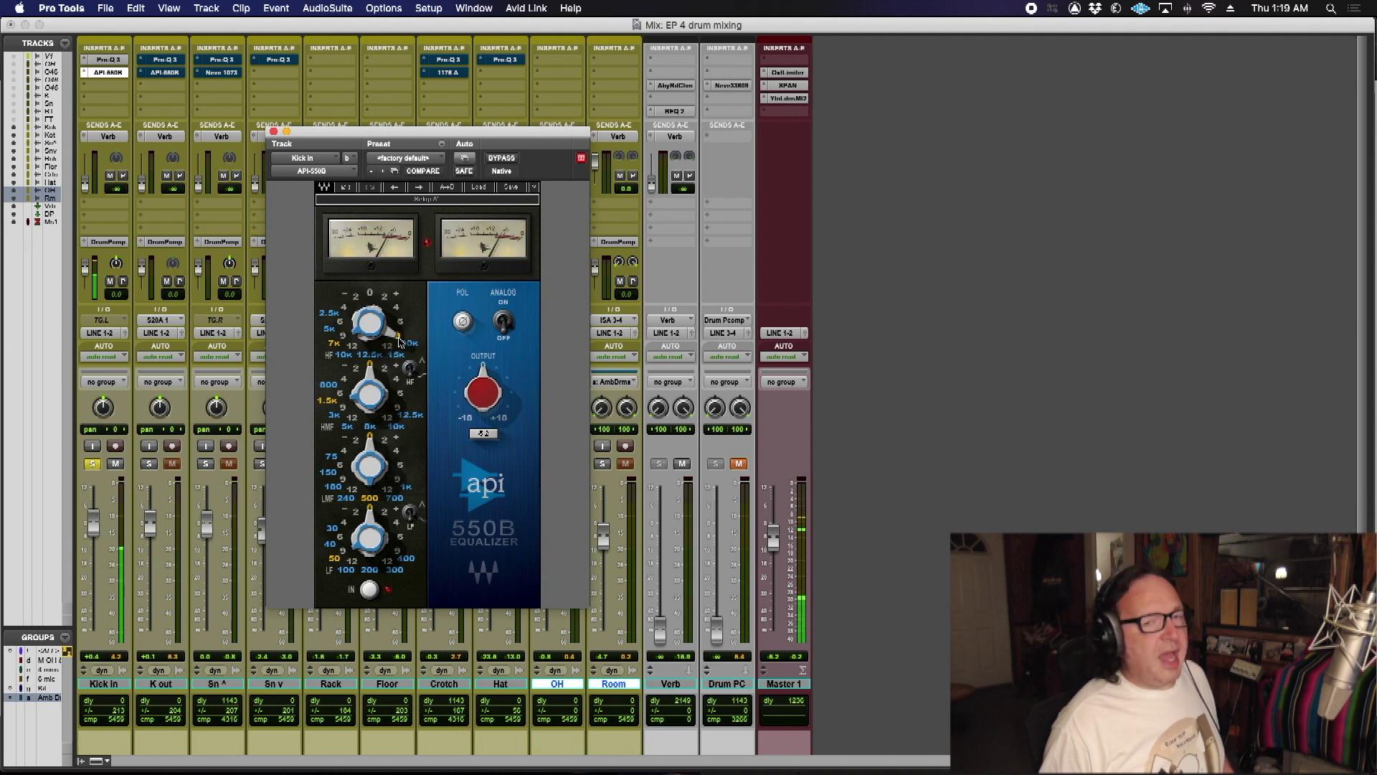
left_click(369, 294)
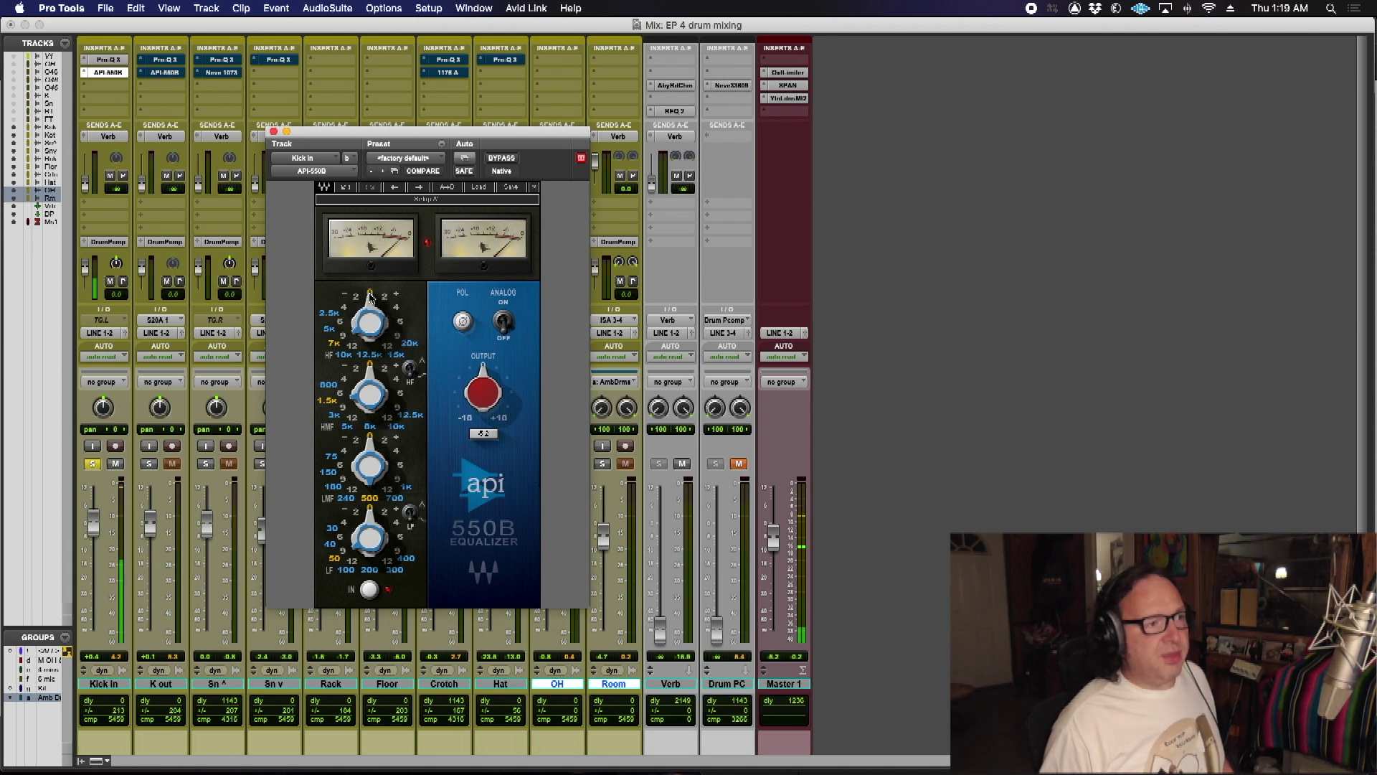
left_click(340, 326)
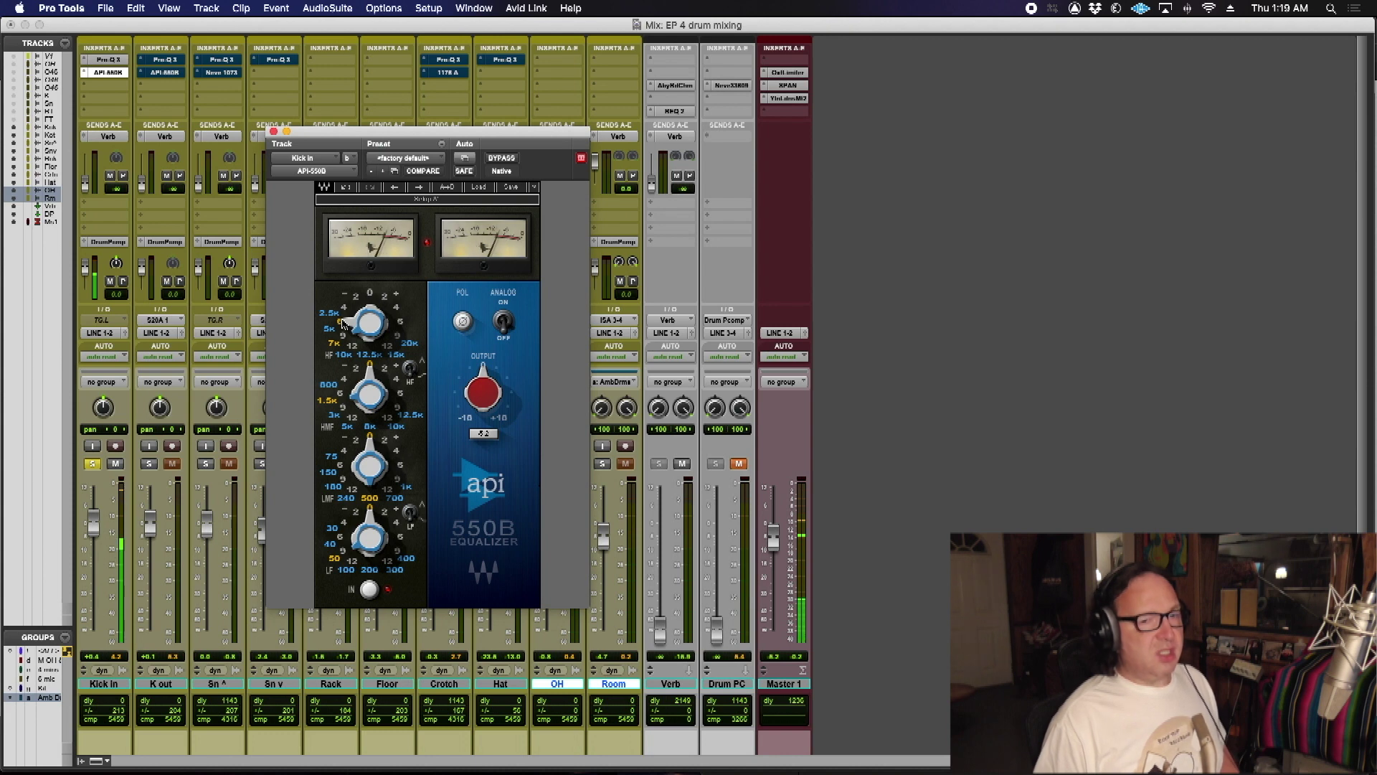
Step: Audition stronger boosts and a 3 kHz setting in the high-mid band, and settle on 4 dB of boost at 1.5 kHz
left_click(397, 383)
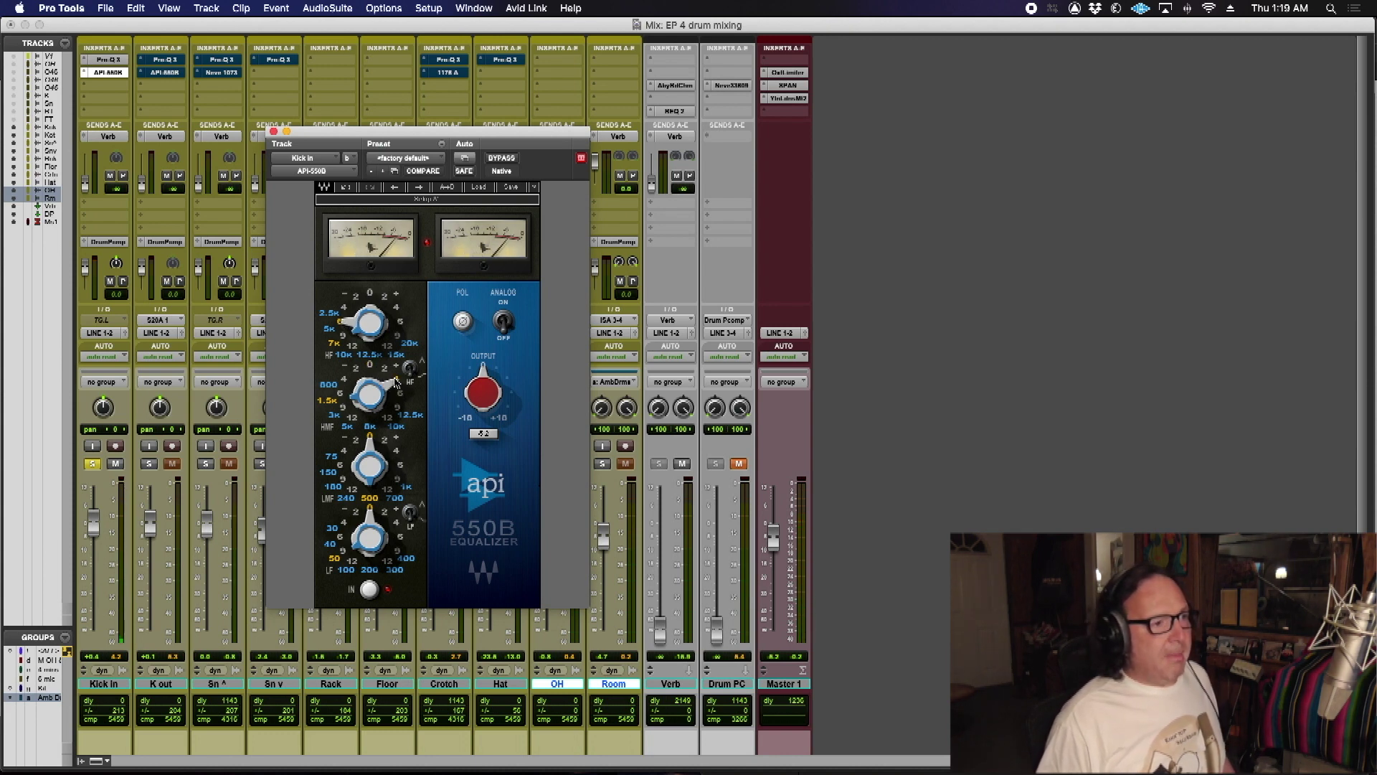
left_click(398, 407)
left_click(388, 419)
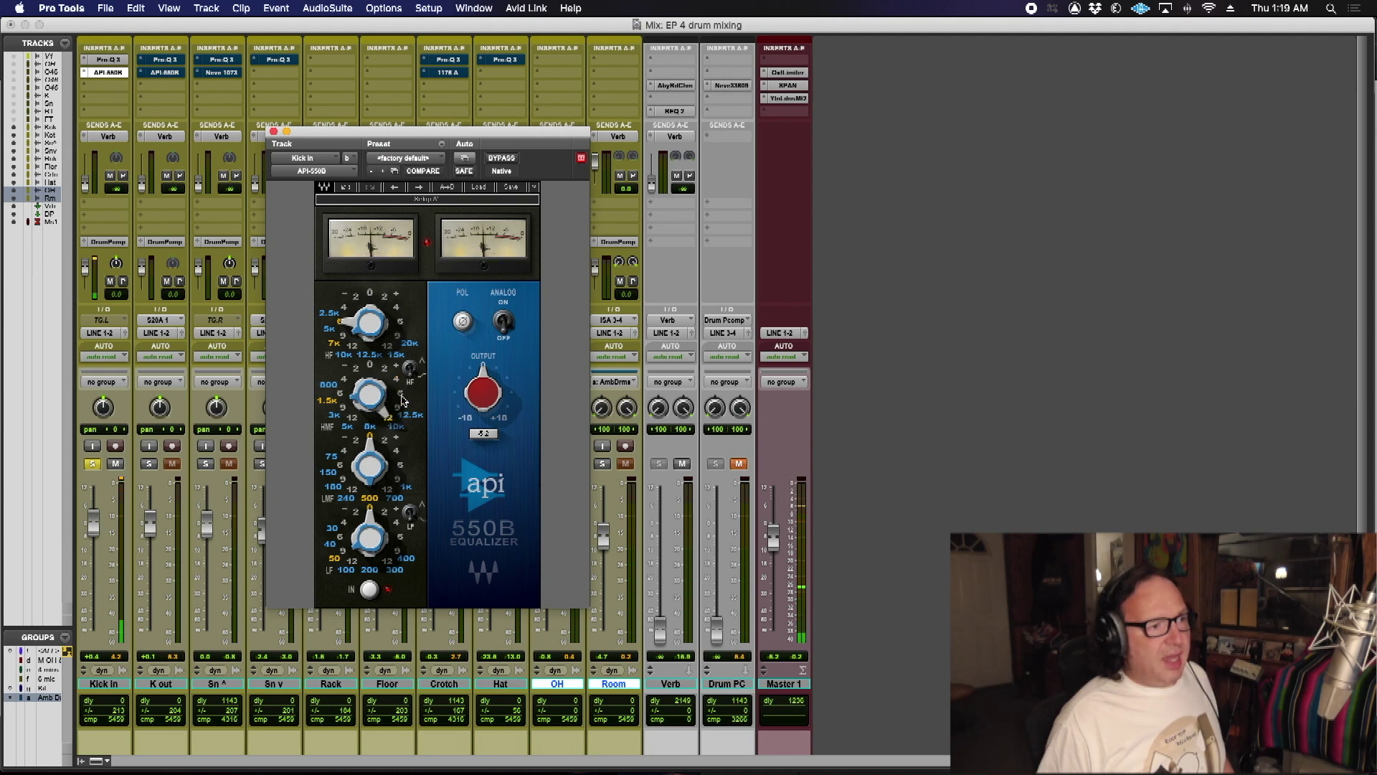
left_click(397, 384)
left_click(399, 413)
left_click(331, 418)
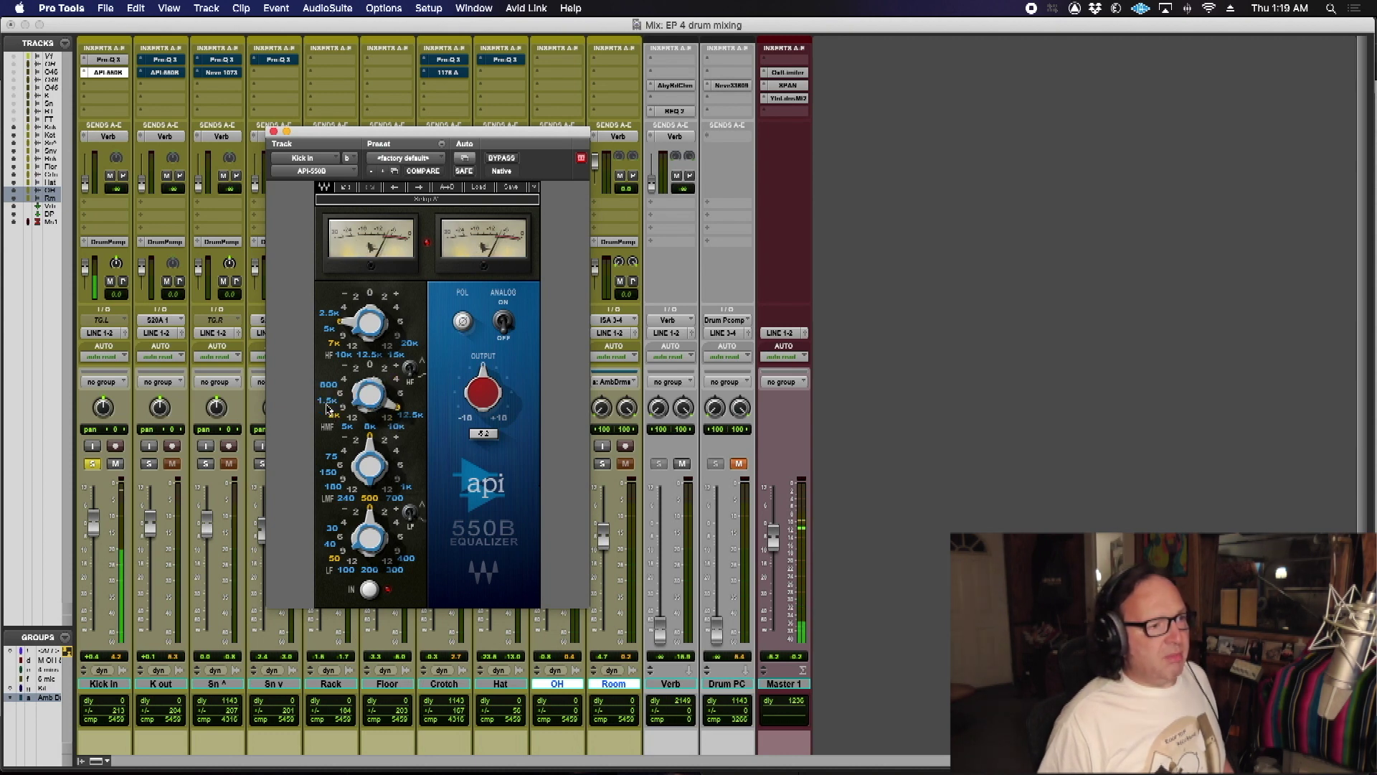
left_click(400, 385)
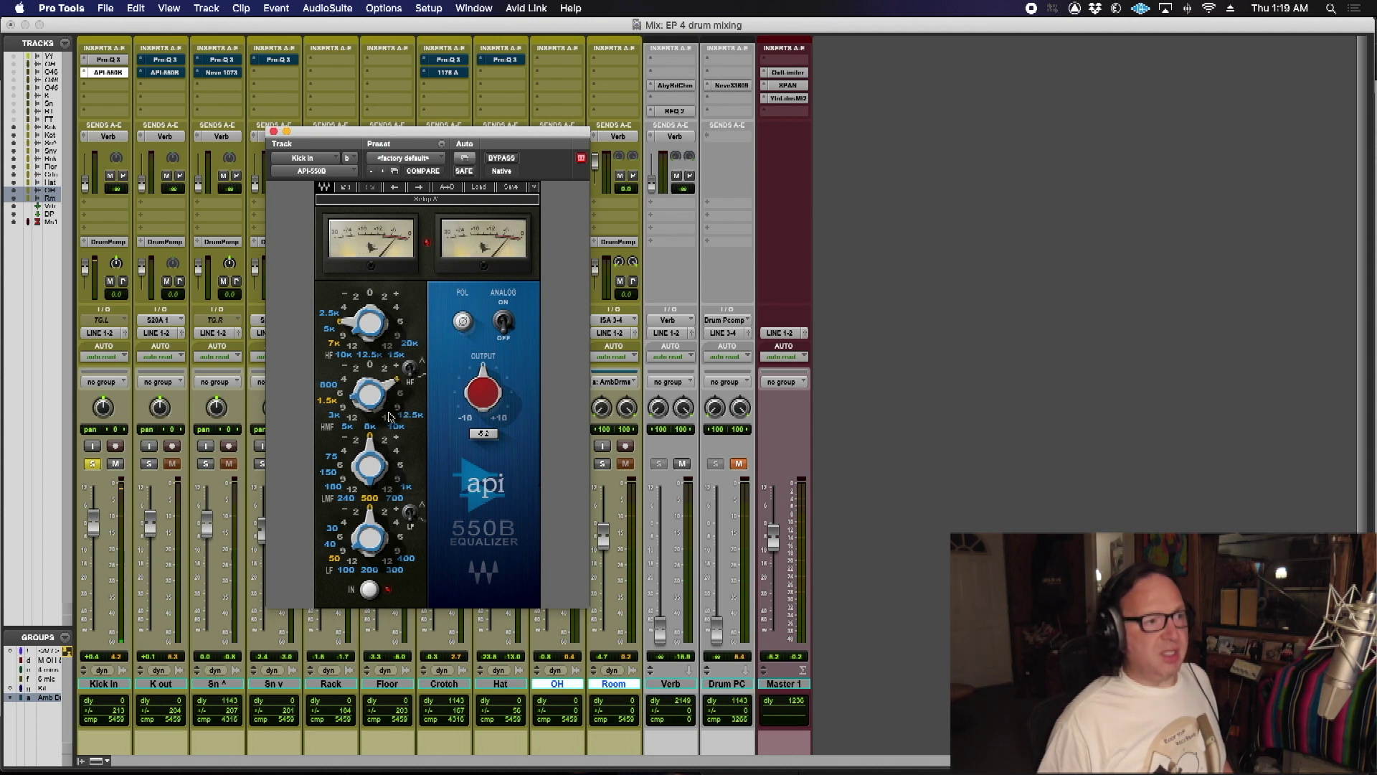
Step: Cut the 500 Hz low-mid band on Kick in by 4 dB and audition a 2 dB boost at 50 Hz against flat
left_click(399, 468)
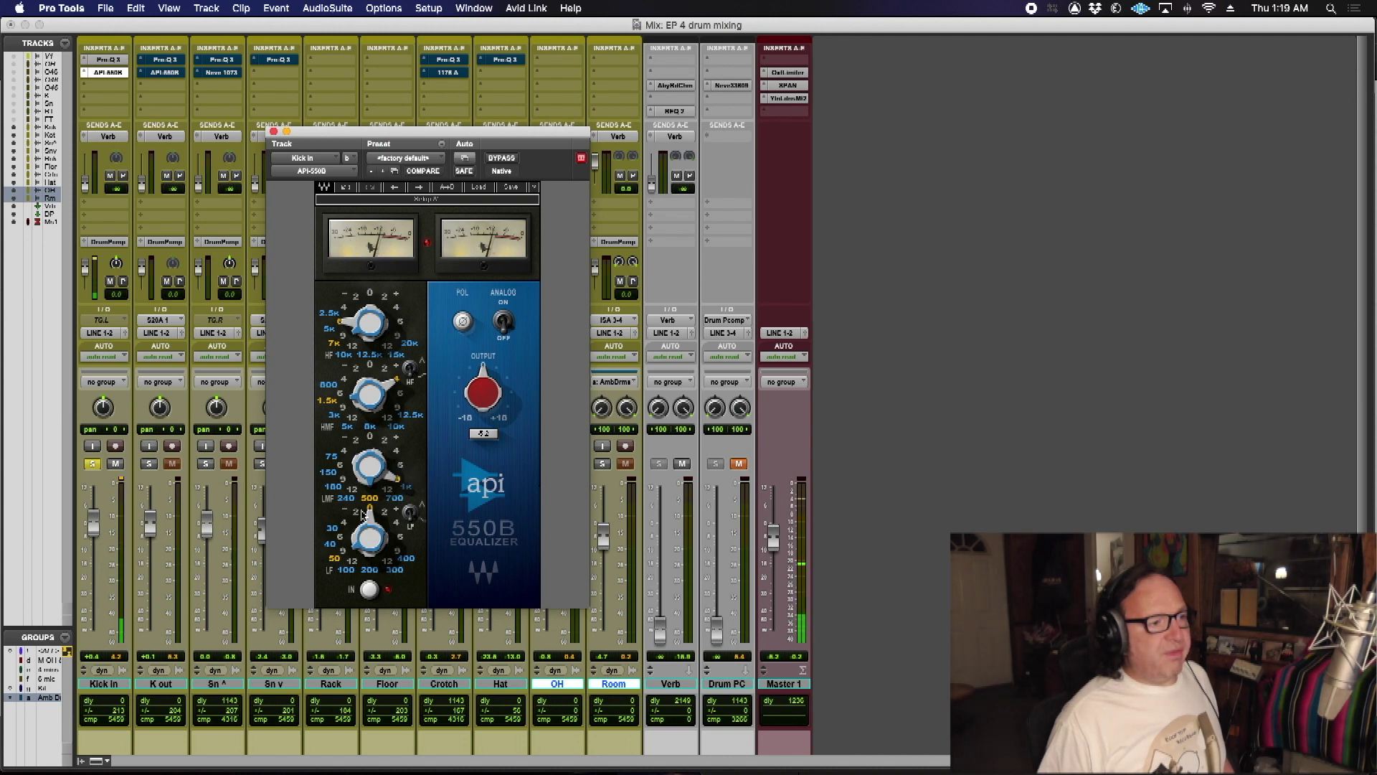
left_click(343, 454)
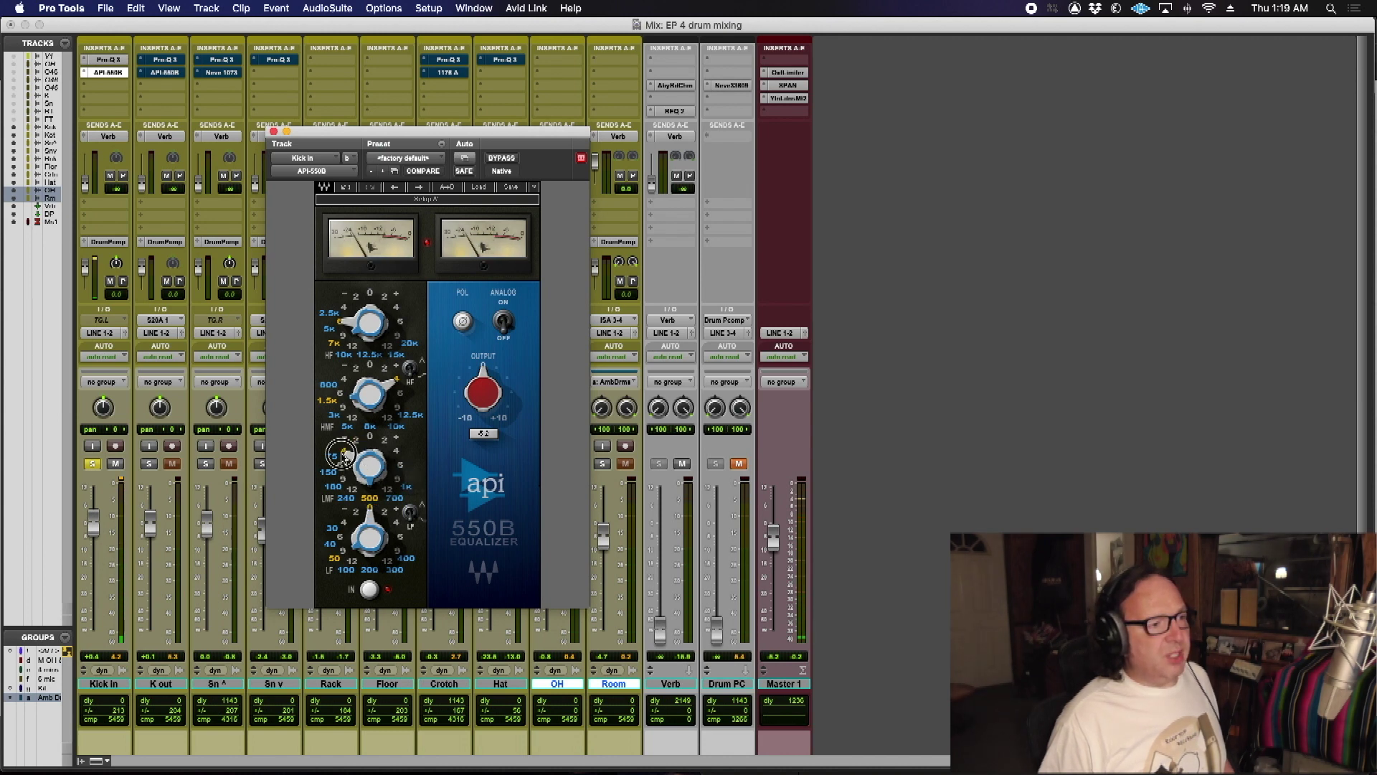
left_click(340, 471)
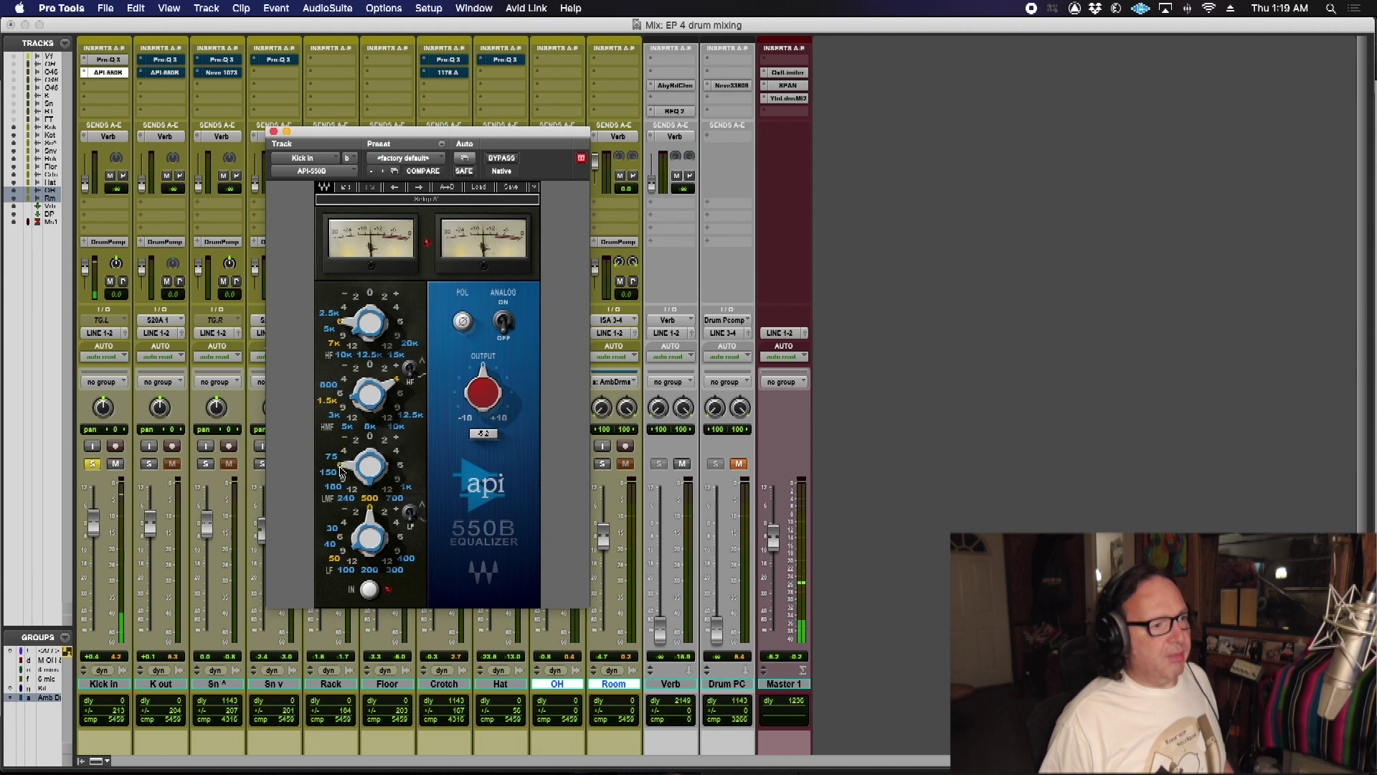
left_click(345, 459)
left_click(342, 472)
left_click(385, 515)
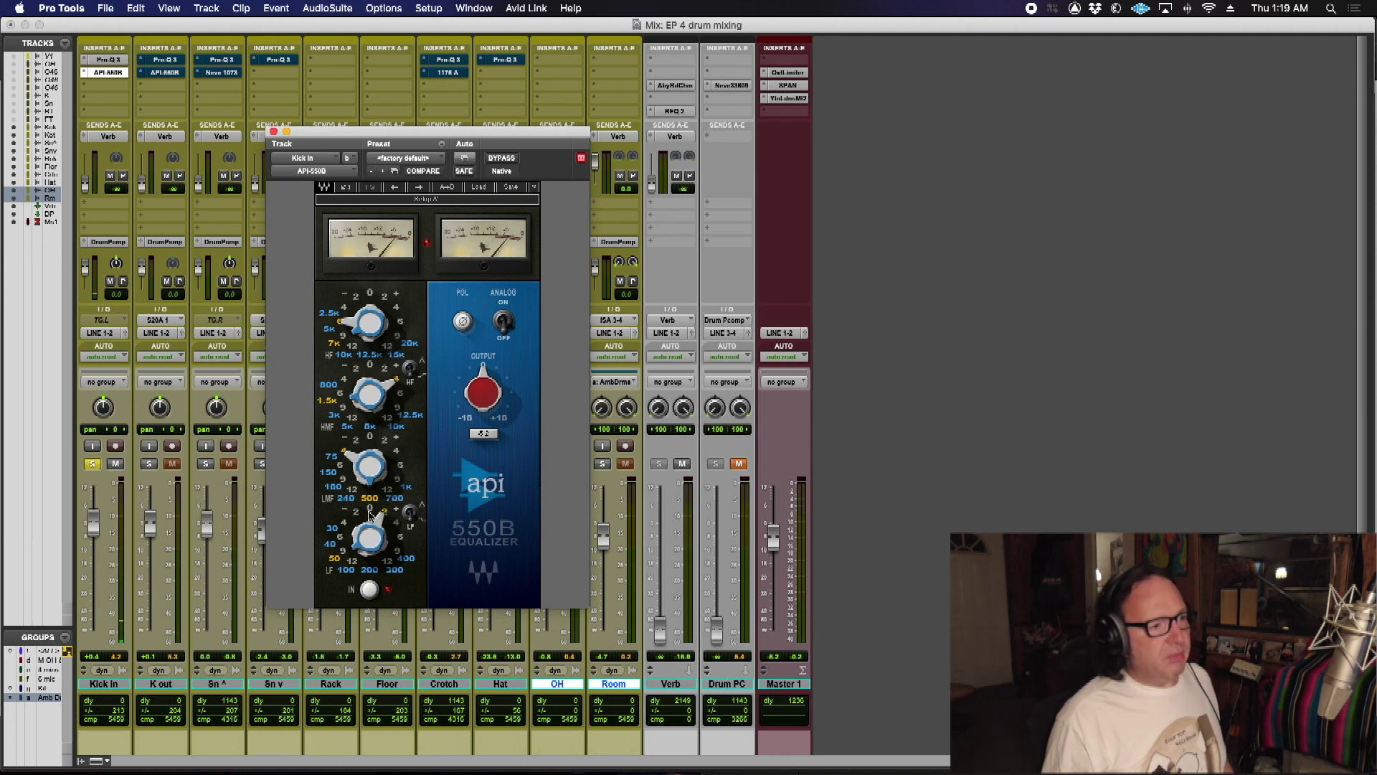
left_click(385, 515)
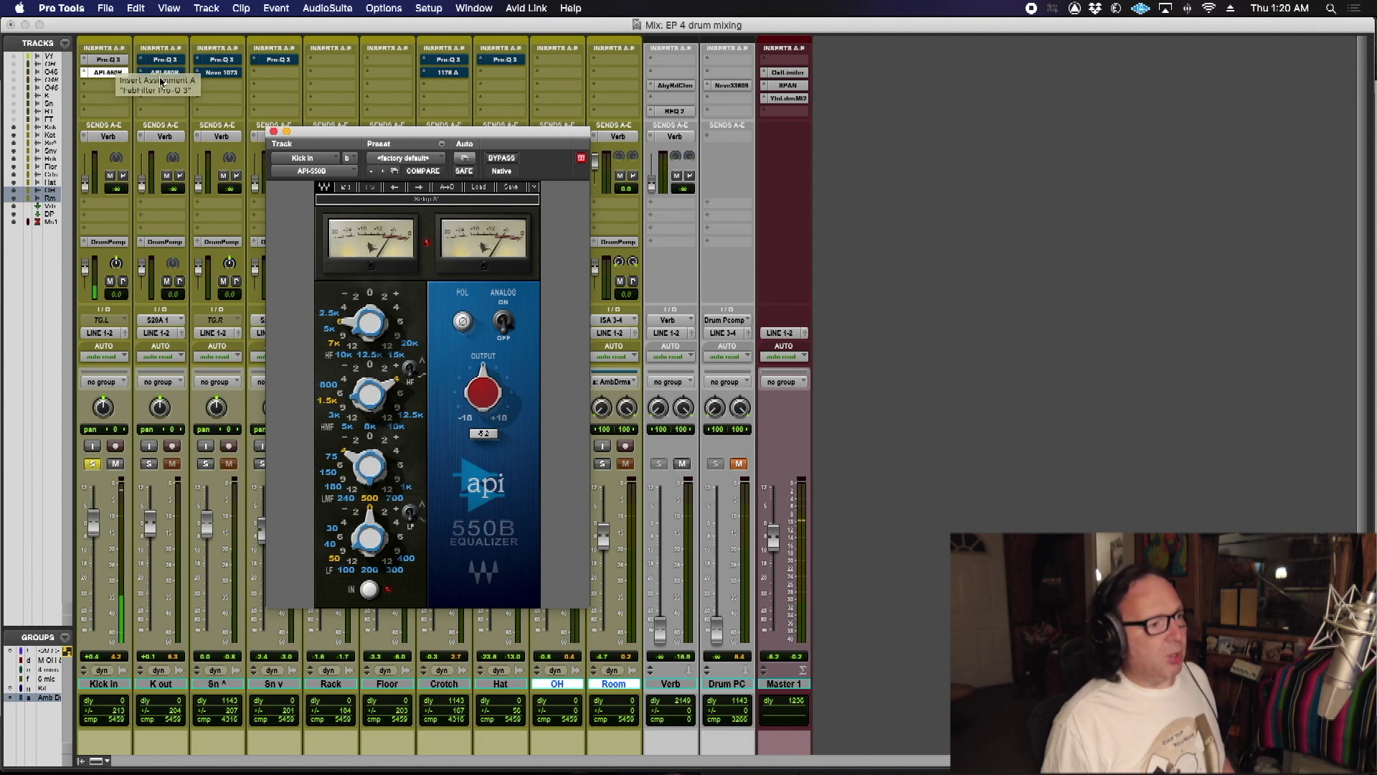
Step: Solo K out together with Kick in, and enable and open the Pro-Q 3 insert on K out
left_click(149, 463)
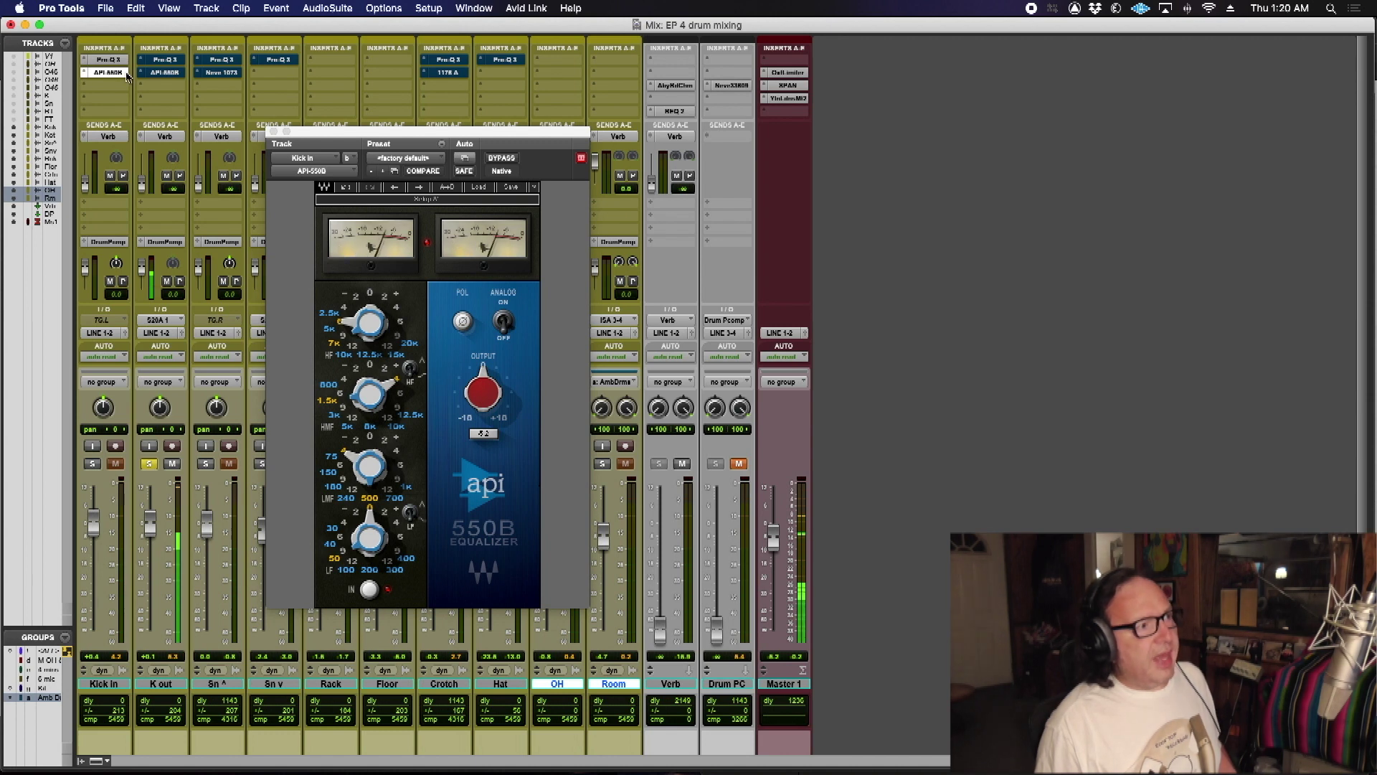
right_click(156, 63)
left_click(159, 64)
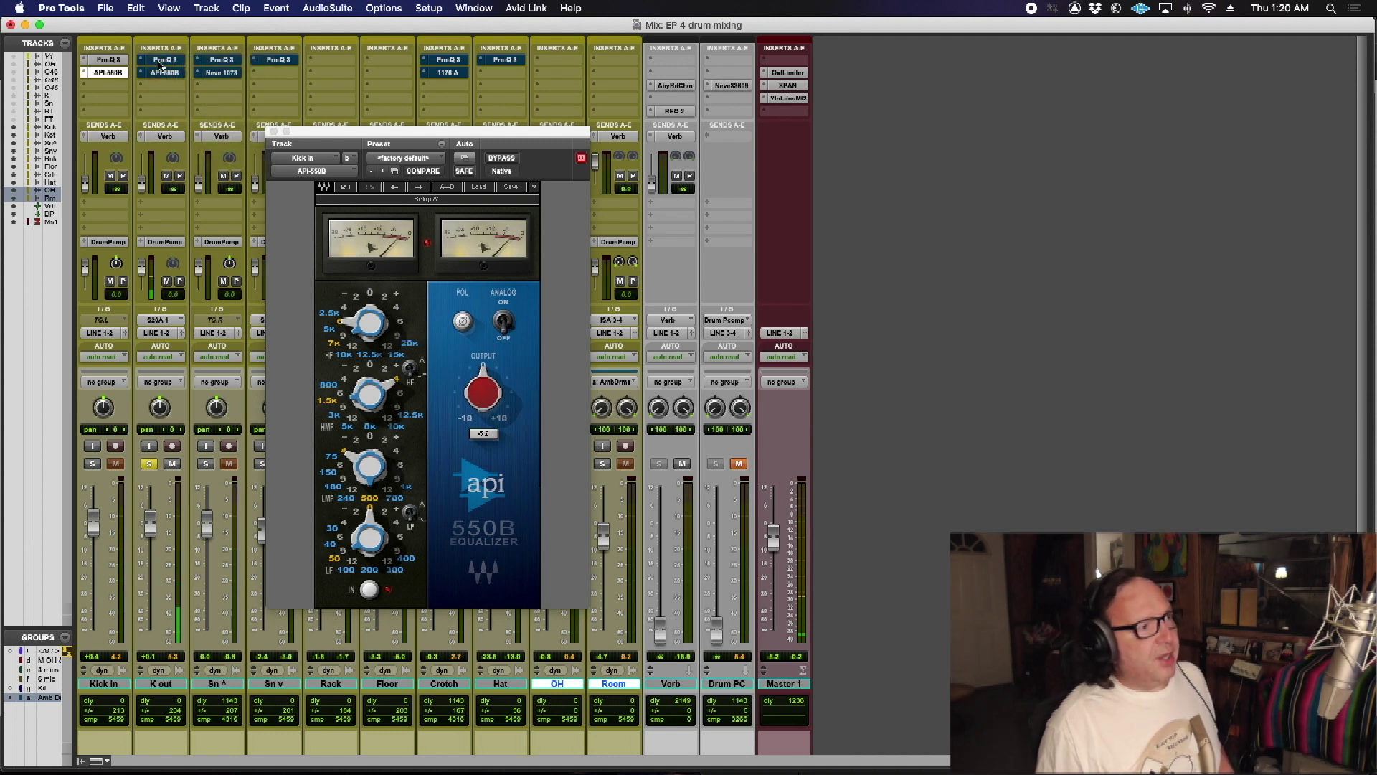
left_click(92, 464)
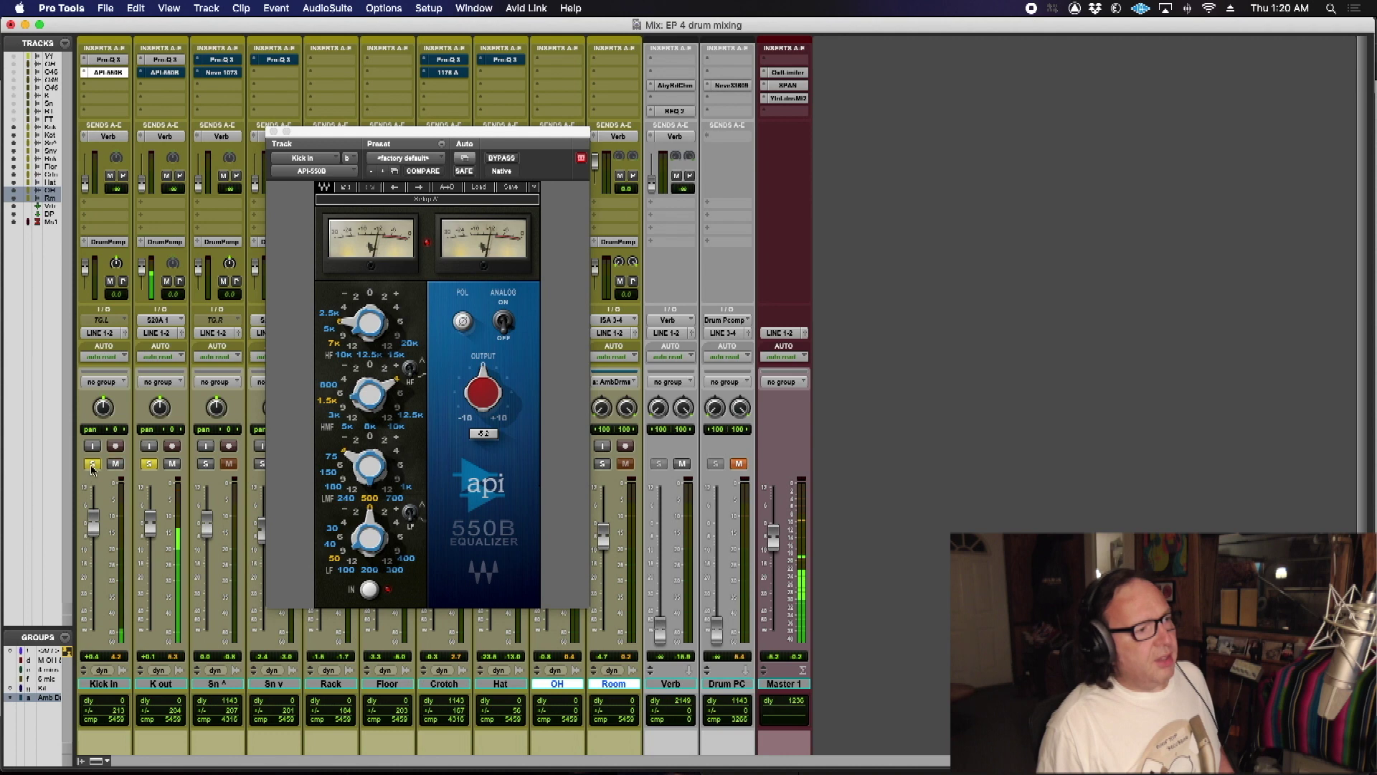
left_click(157, 61)
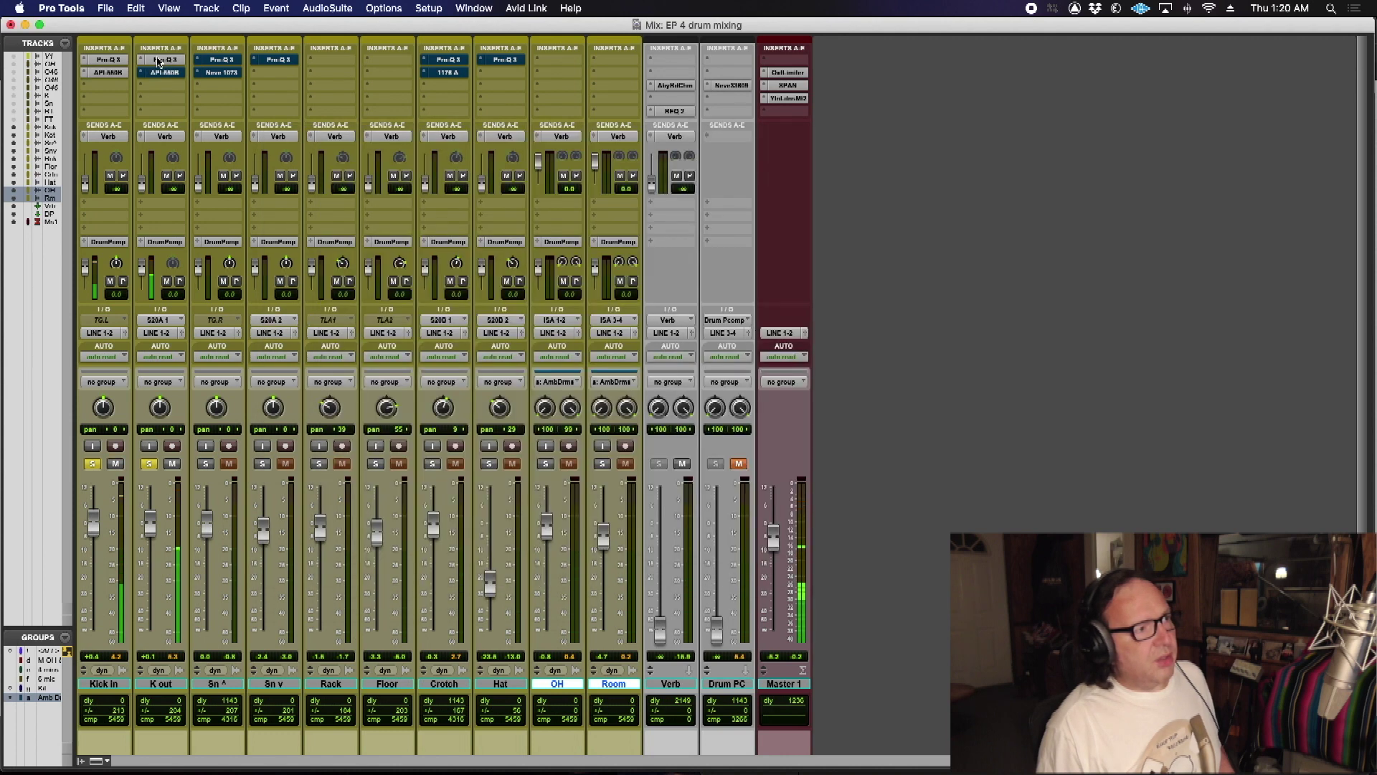
Step: Ease the K out boost near 55 Hz to about 2 dB and cut the narrow band above 100 Hz by about 6 dB
mouse_move(405, 320)
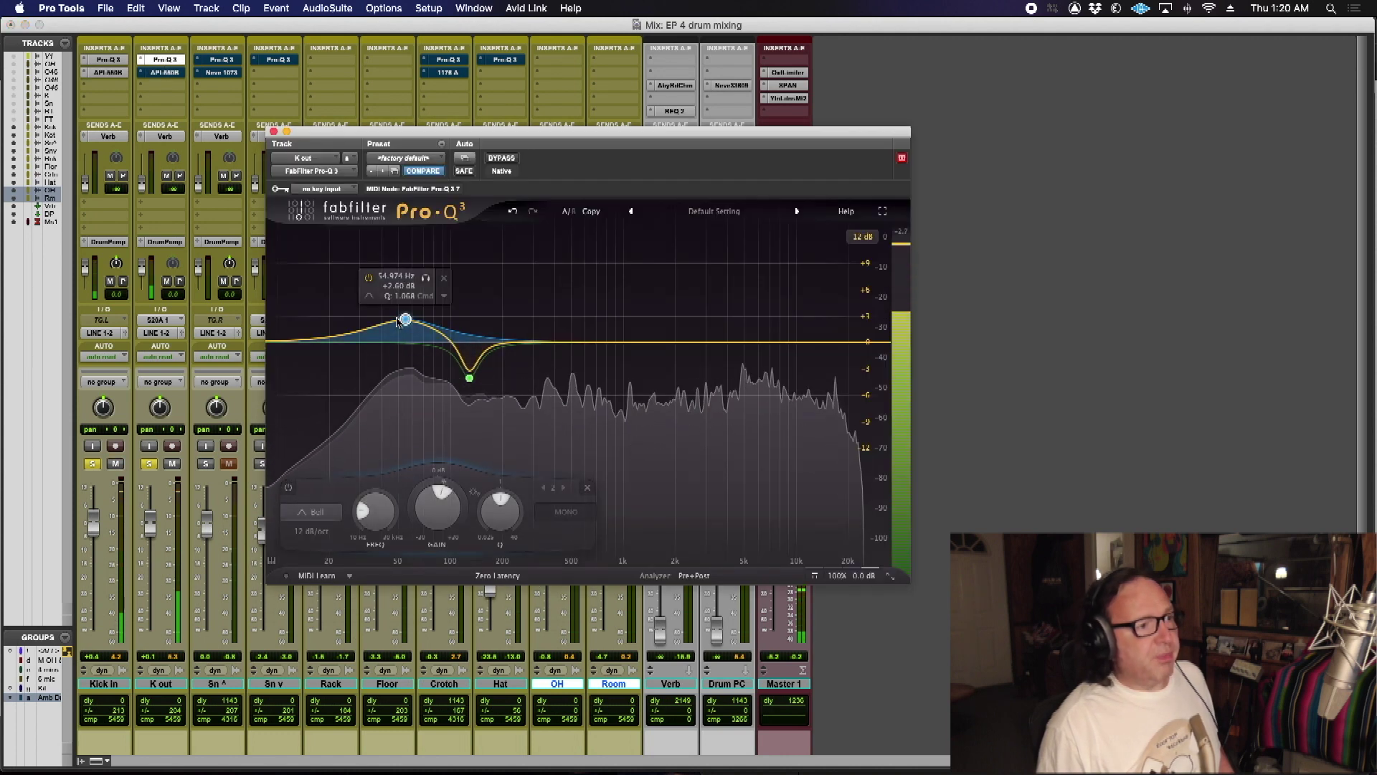
left_click_drag(406, 319, 406, 327)
left_click_drag(439, 506, 471, 422)
left_click(469, 378)
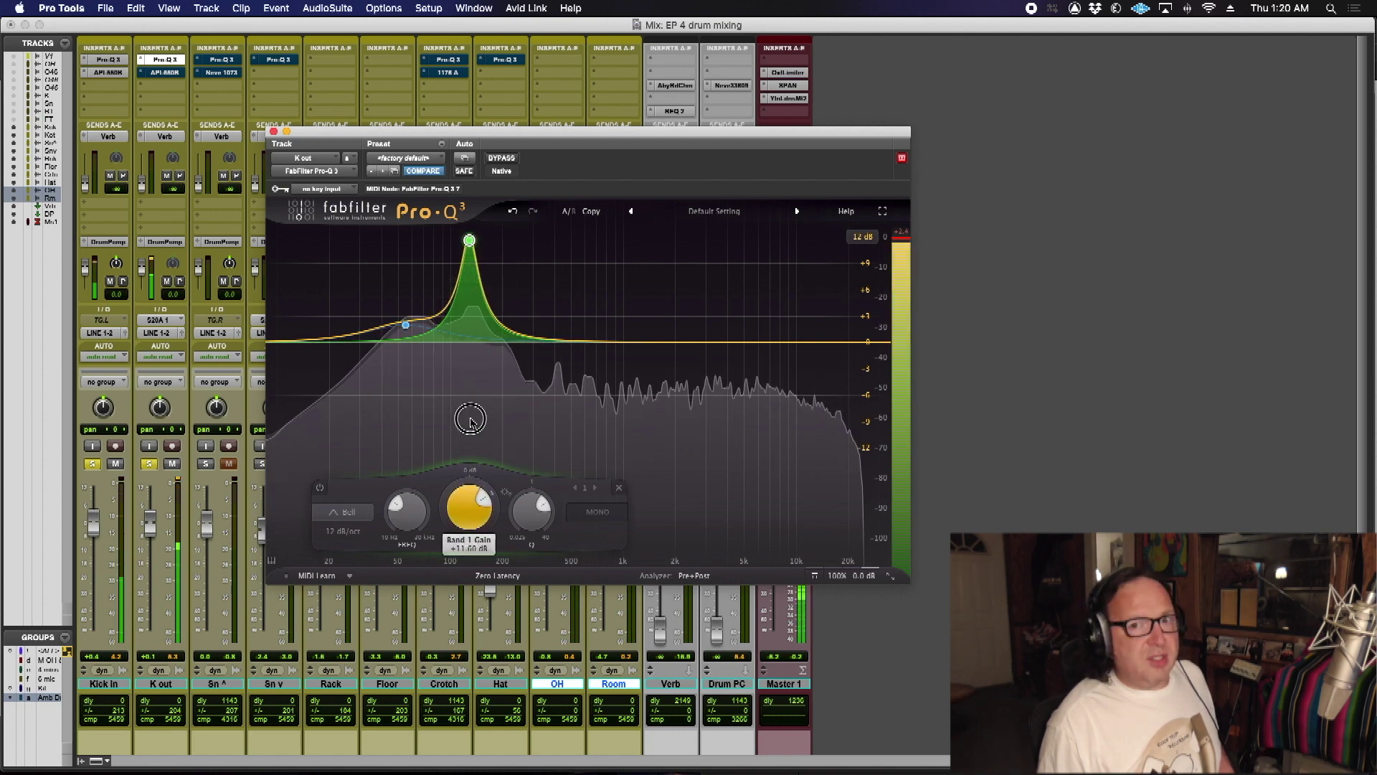
left_click_drag(470, 422, 481, 527)
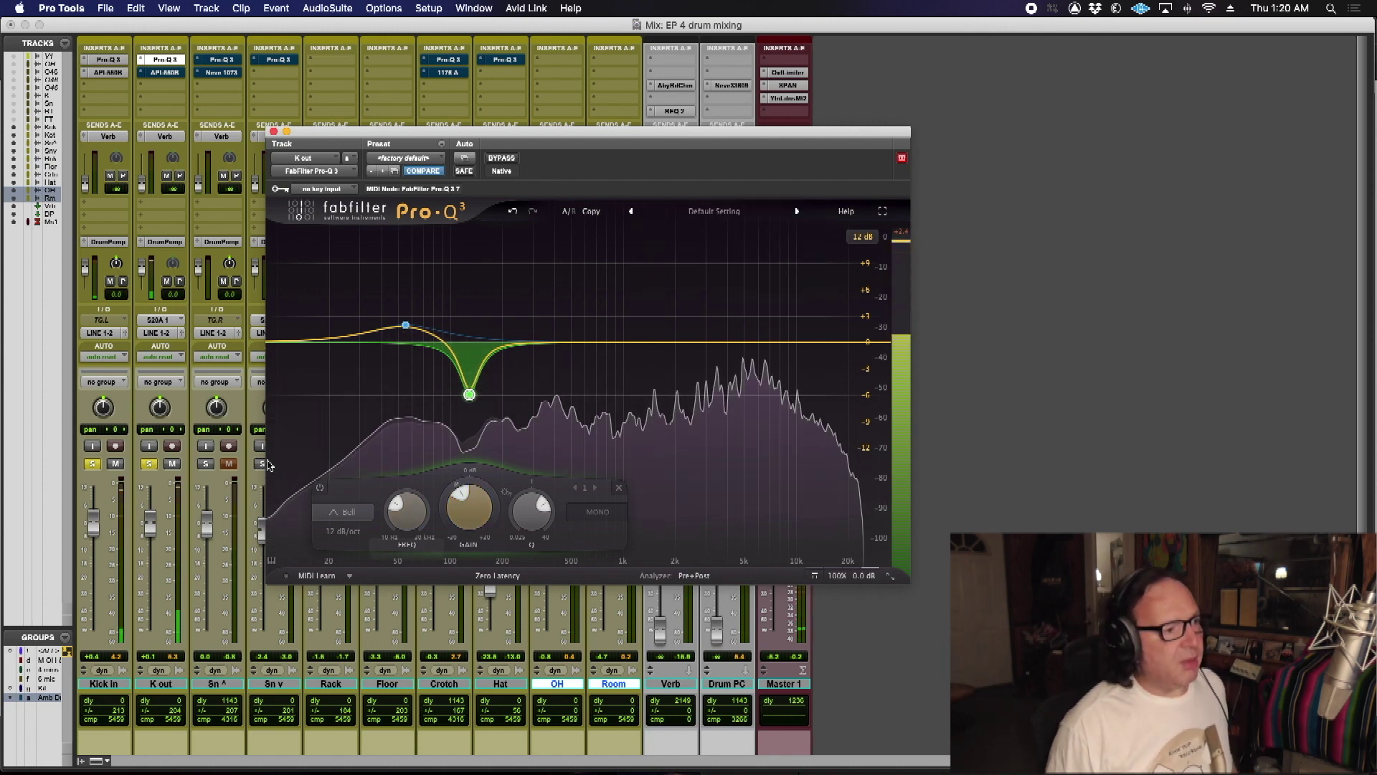
left_click(273, 132)
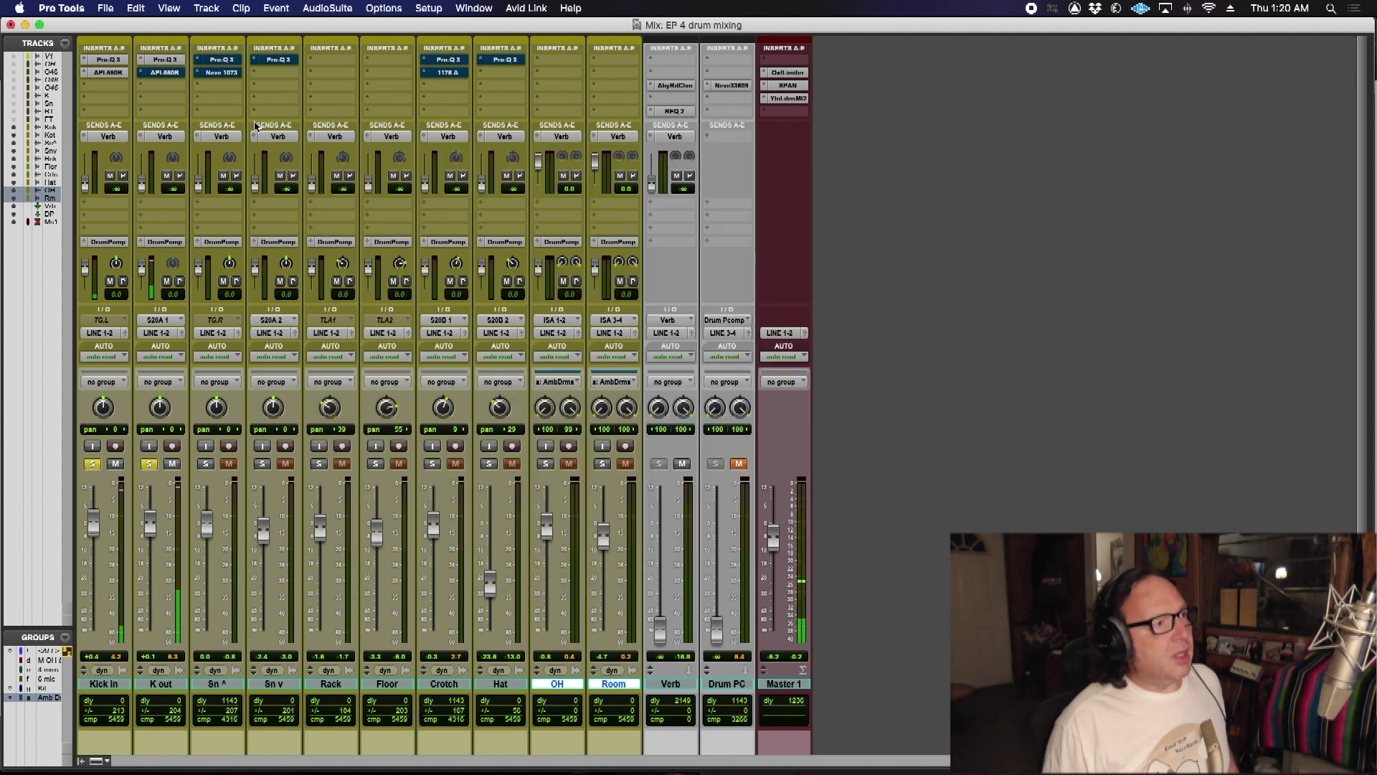
Step: Enable the API-550B insert on the K out track and open its plug-in window
right_click(155, 74)
left_click(167, 79)
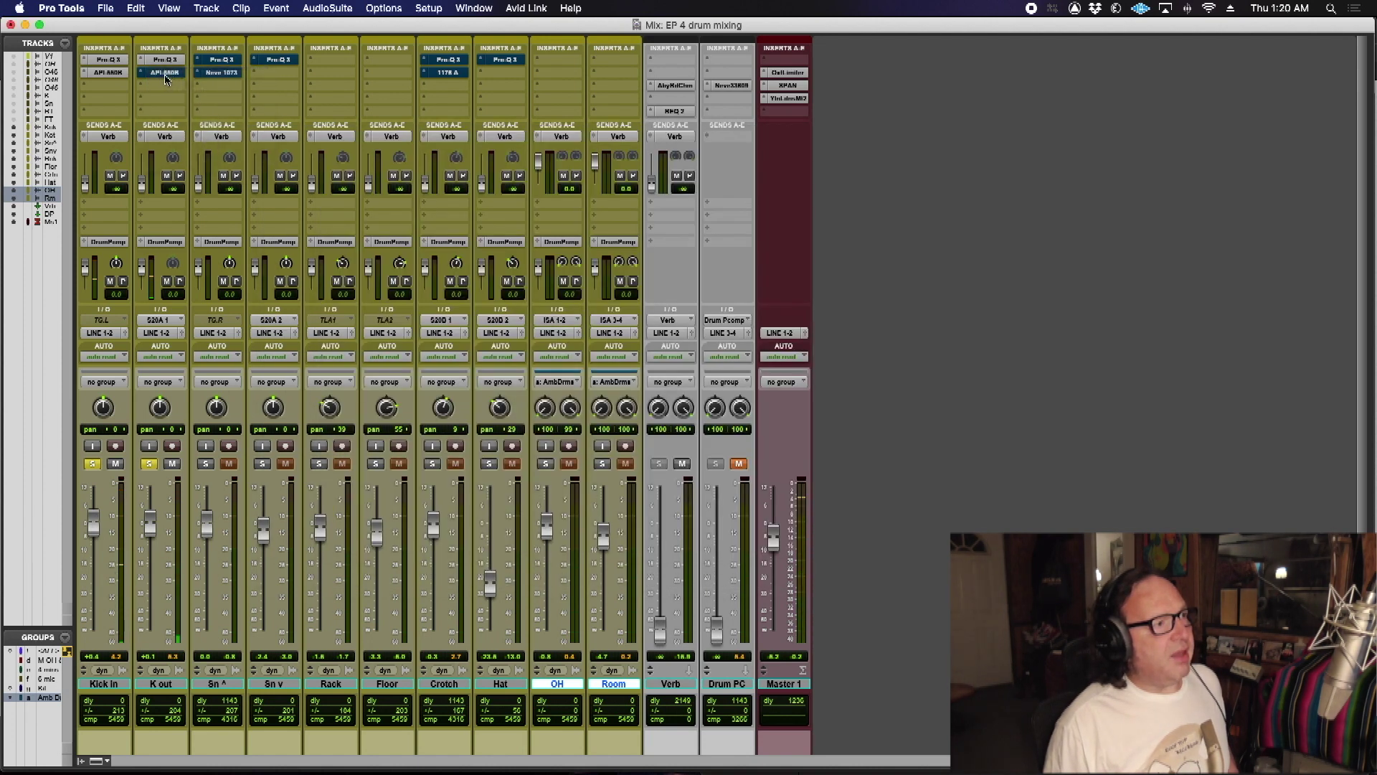
left_click(164, 72)
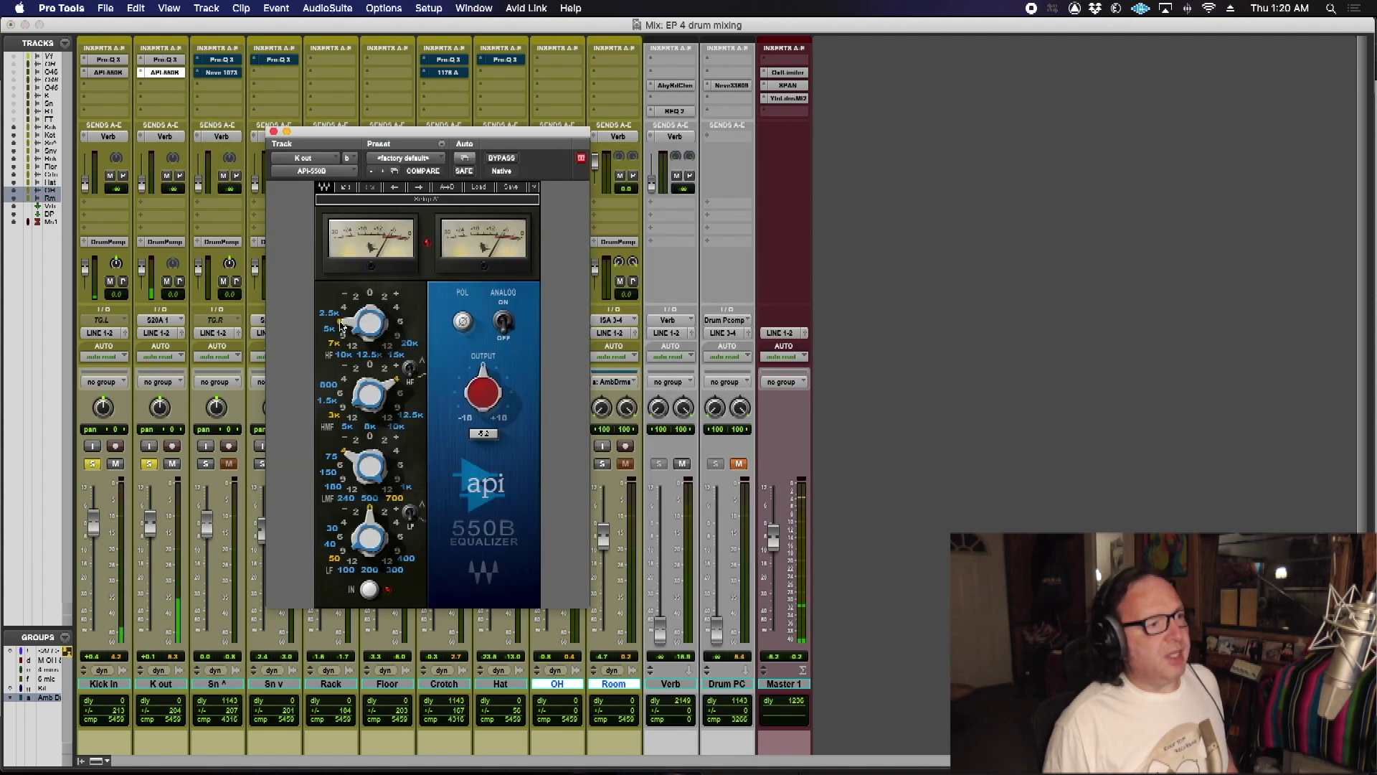
Step: Compare a 12 dB boost at 3 kHz on K out with flat and 4 dB, alone and with Kick in soloed
left_click(399, 415)
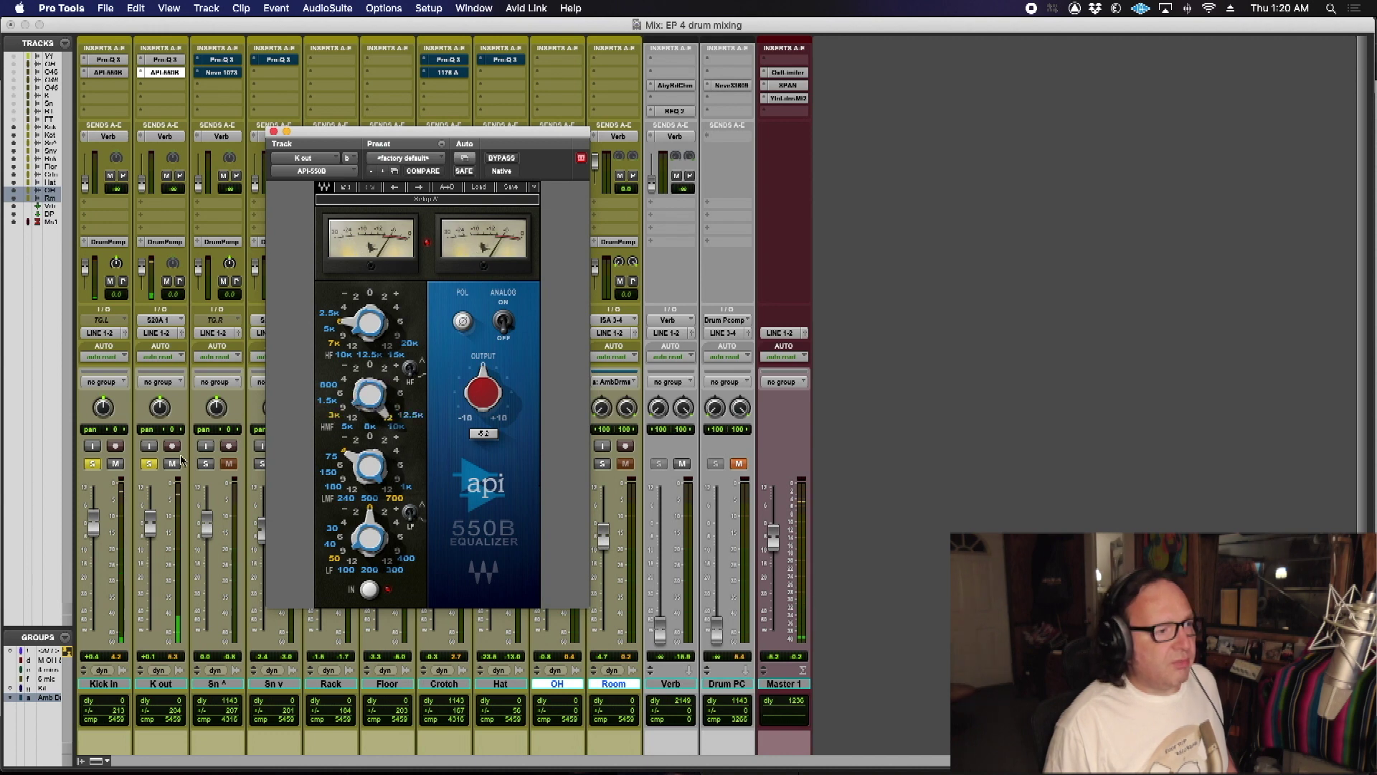
left_click(96, 463)
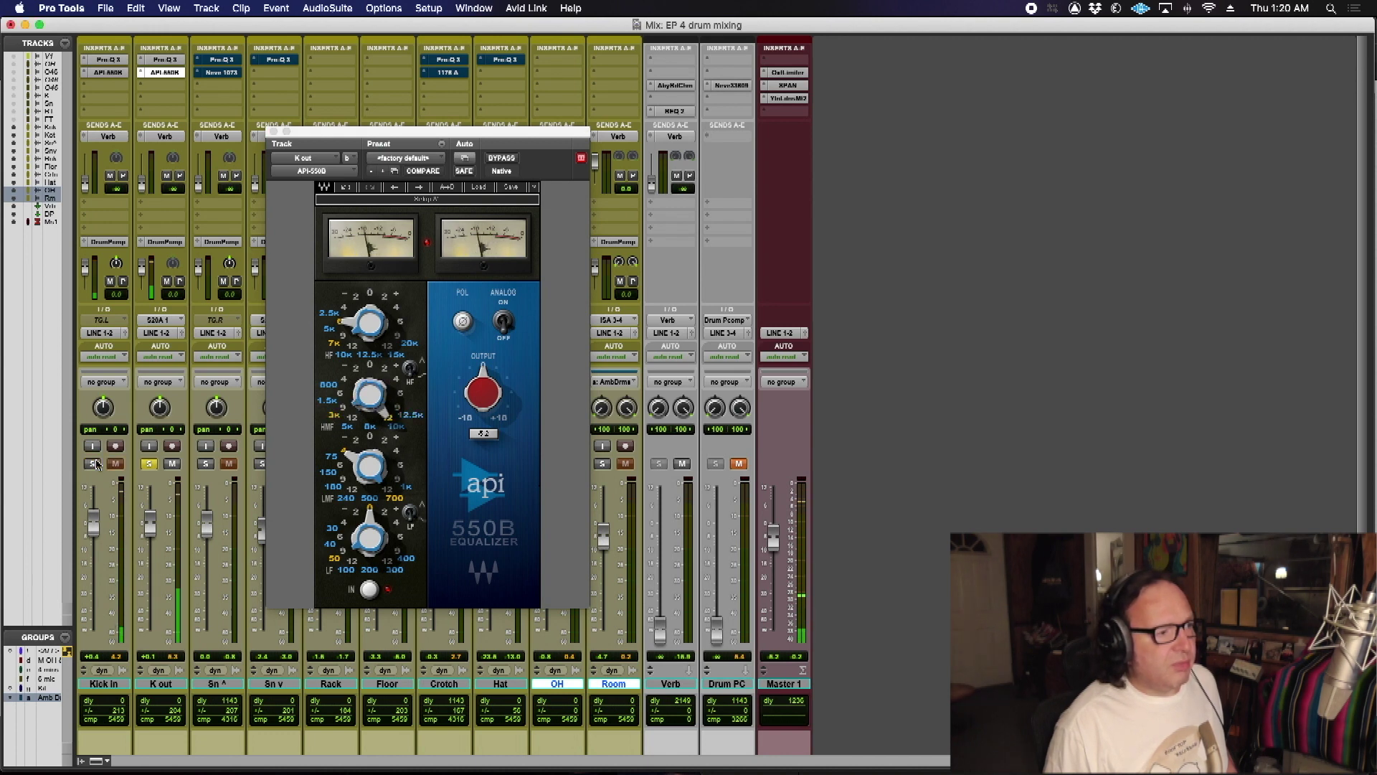
left_click(395, 383)
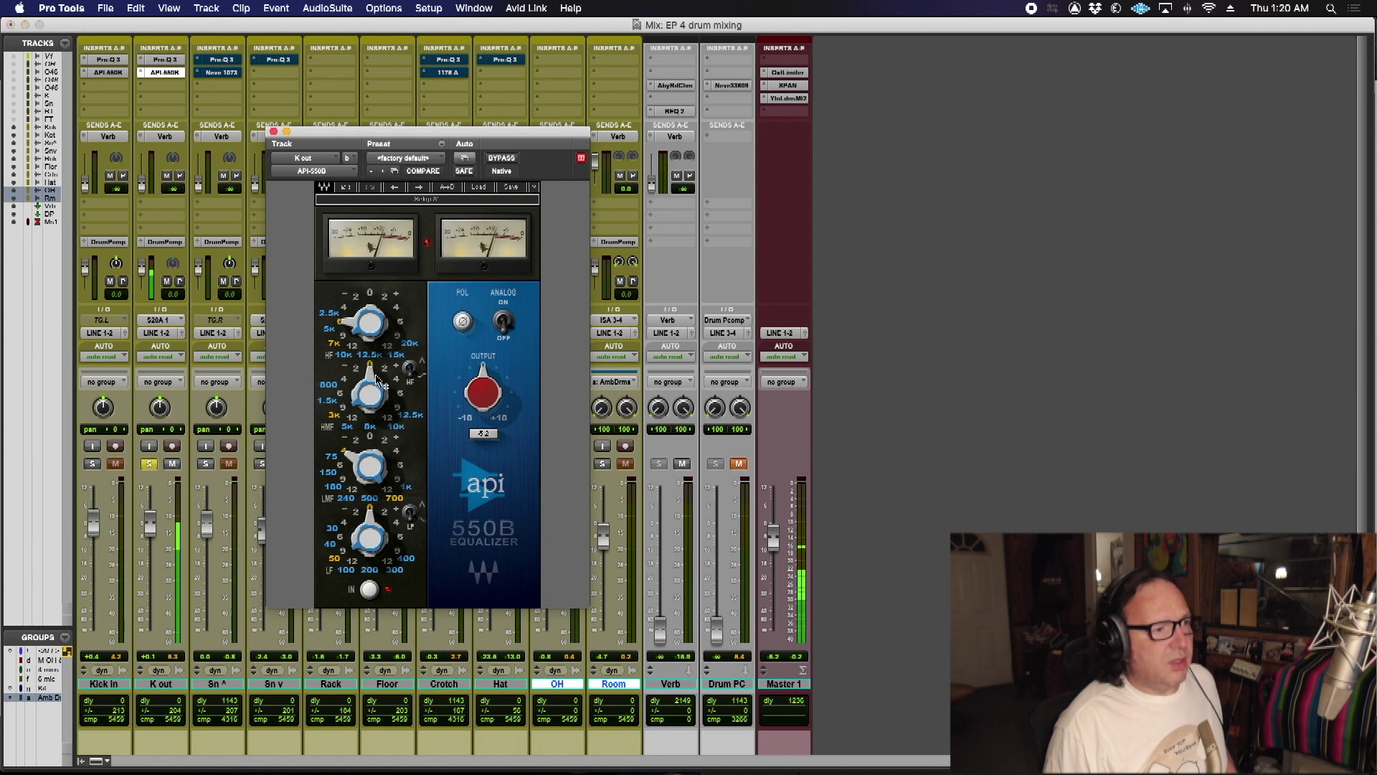
left_click(95, 464)
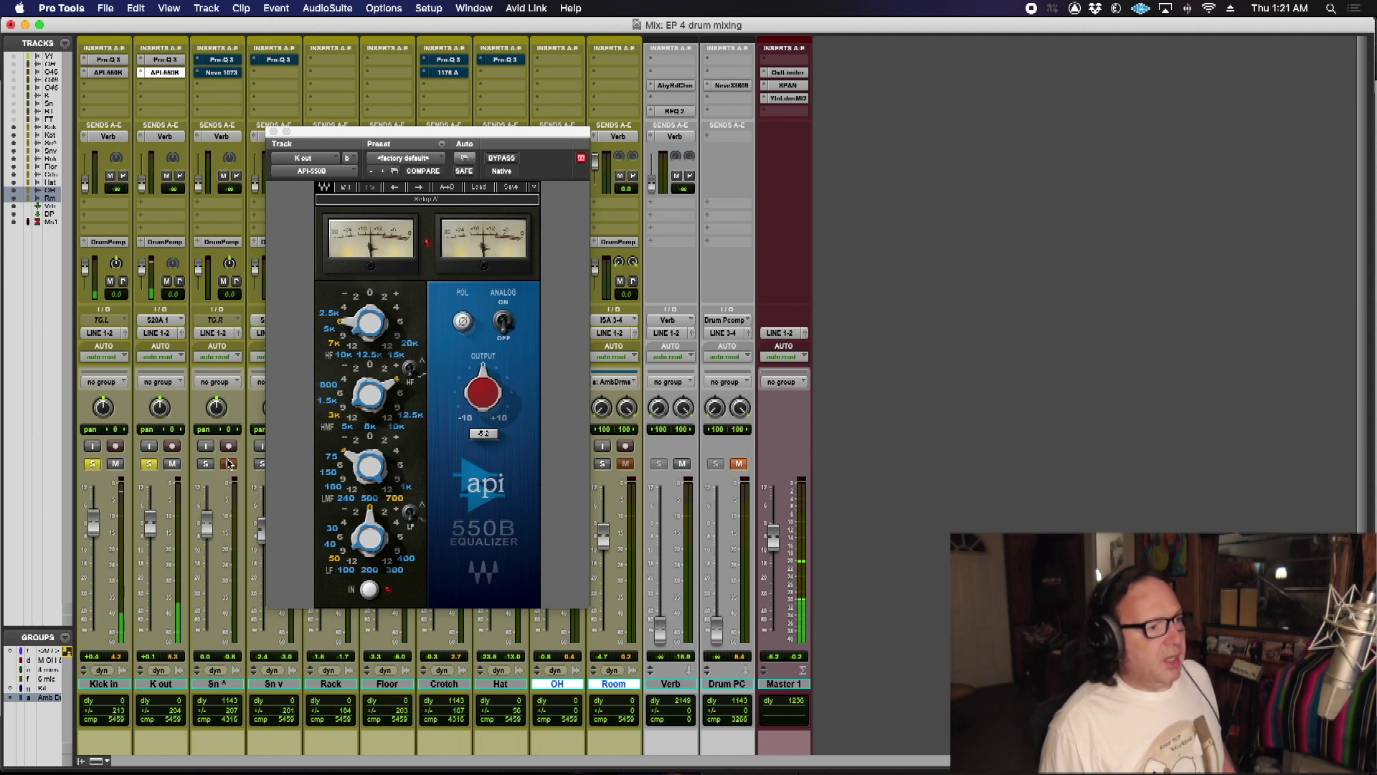
Step: Solo only the Sn ^ track, enable its Pro-Q 3 insert and compare the four narrow cuts with bypass
left_click(206, 464, "super")
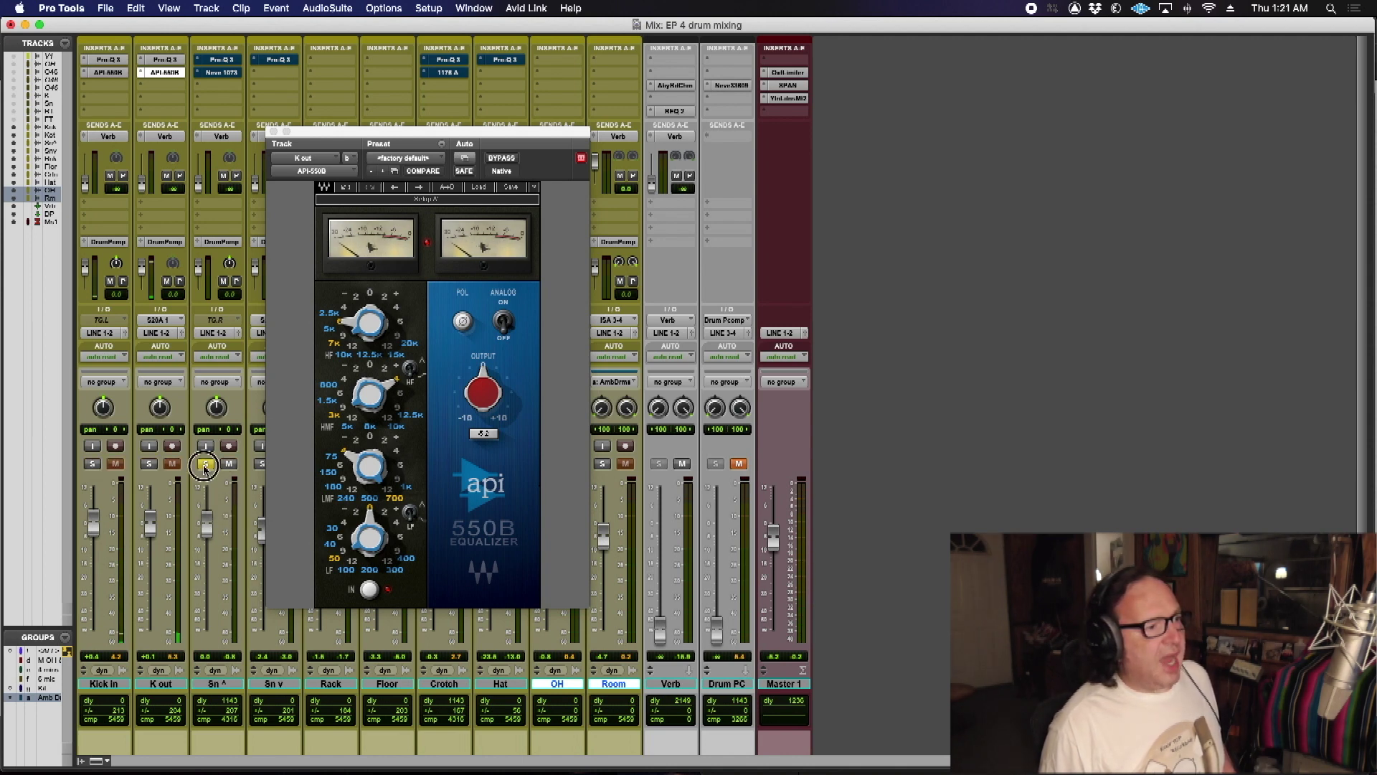
left_click(217, 60)
right_click(216, 63)
left_click(231, 64)
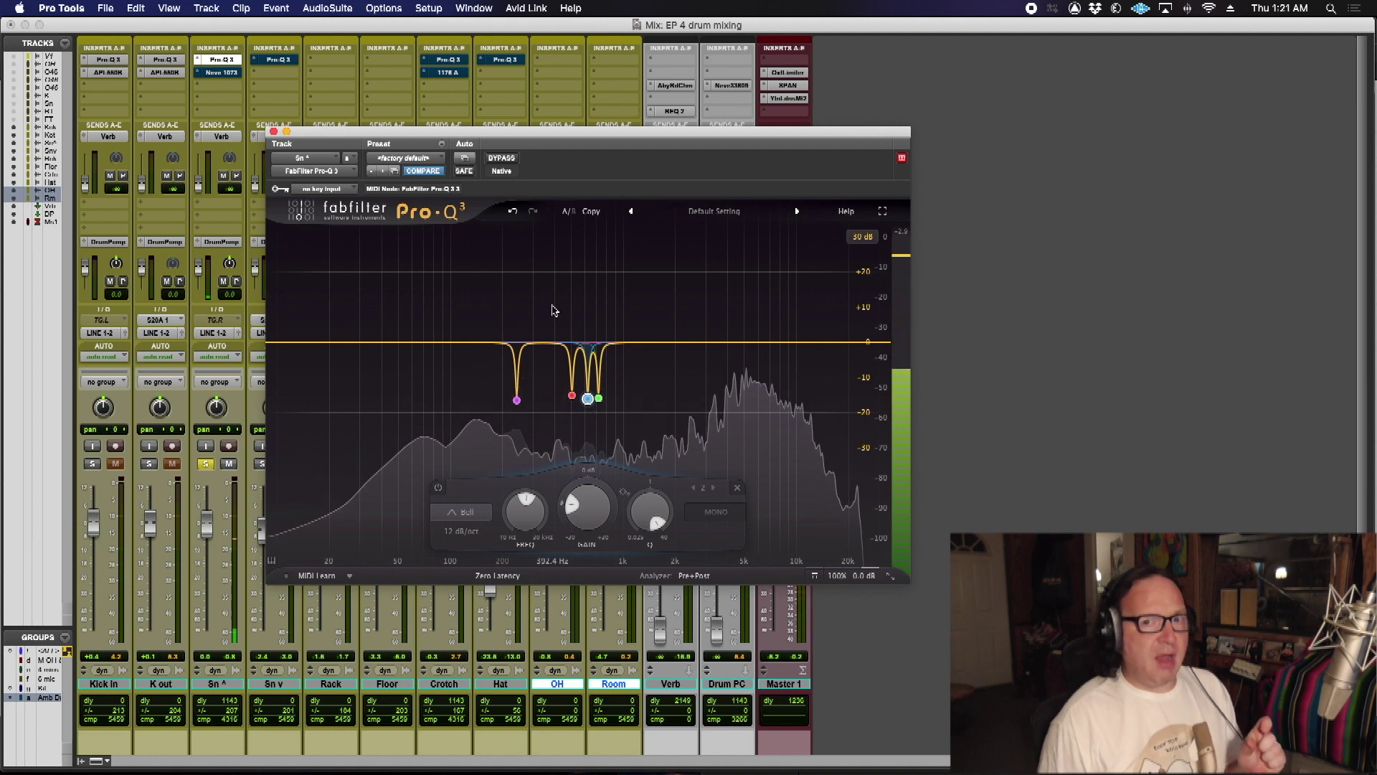
left_click(500, 159)
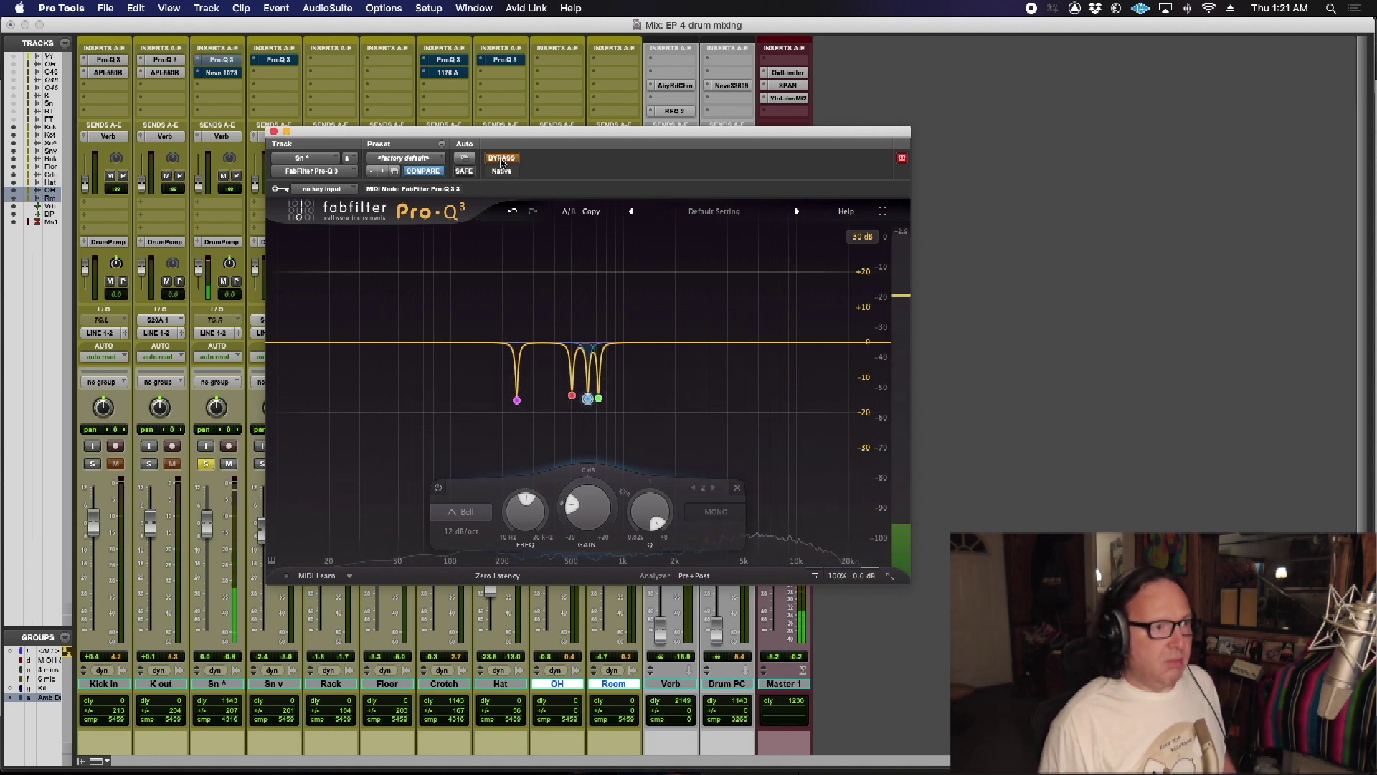
left_click(500, 159)
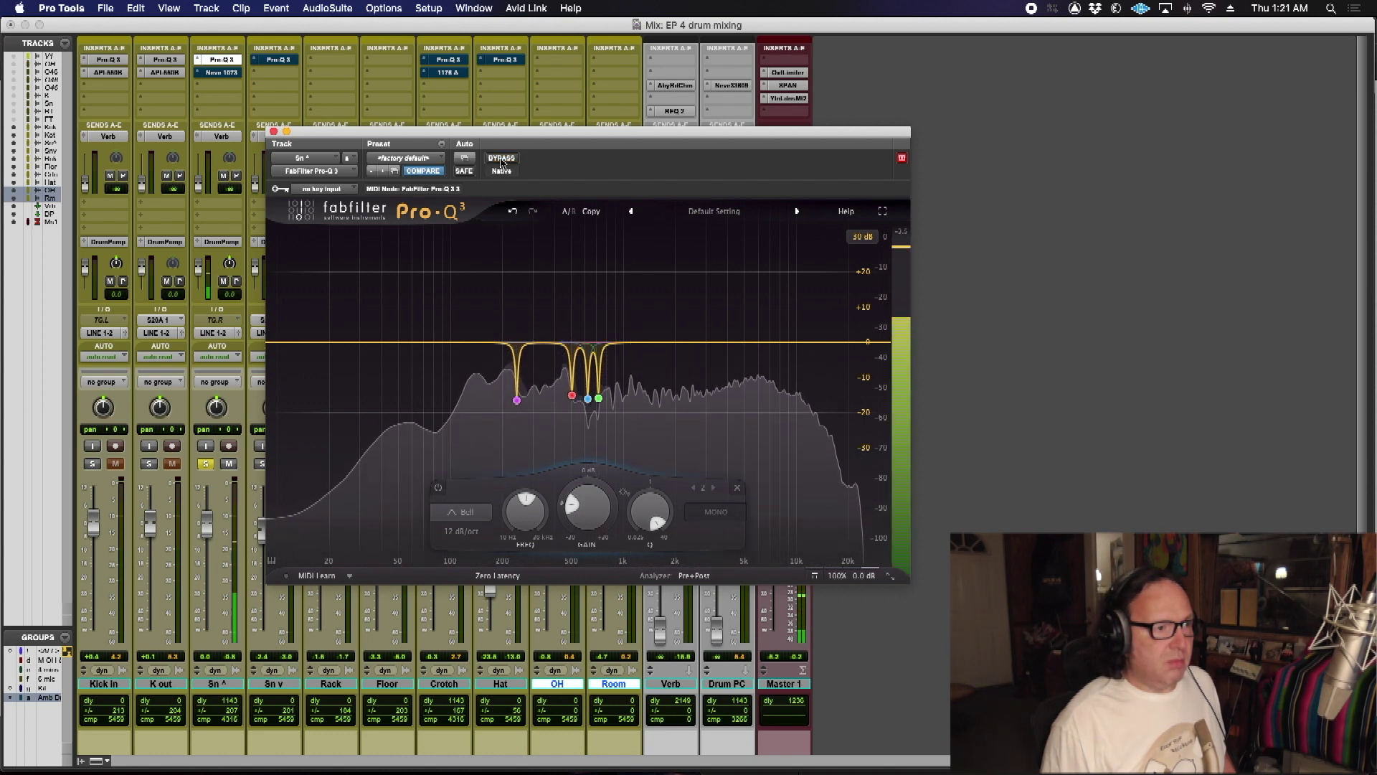
Step: Open the UAD Neve 1073 insert on Sn ^ and take it out of bypass
left_click(221, 72)
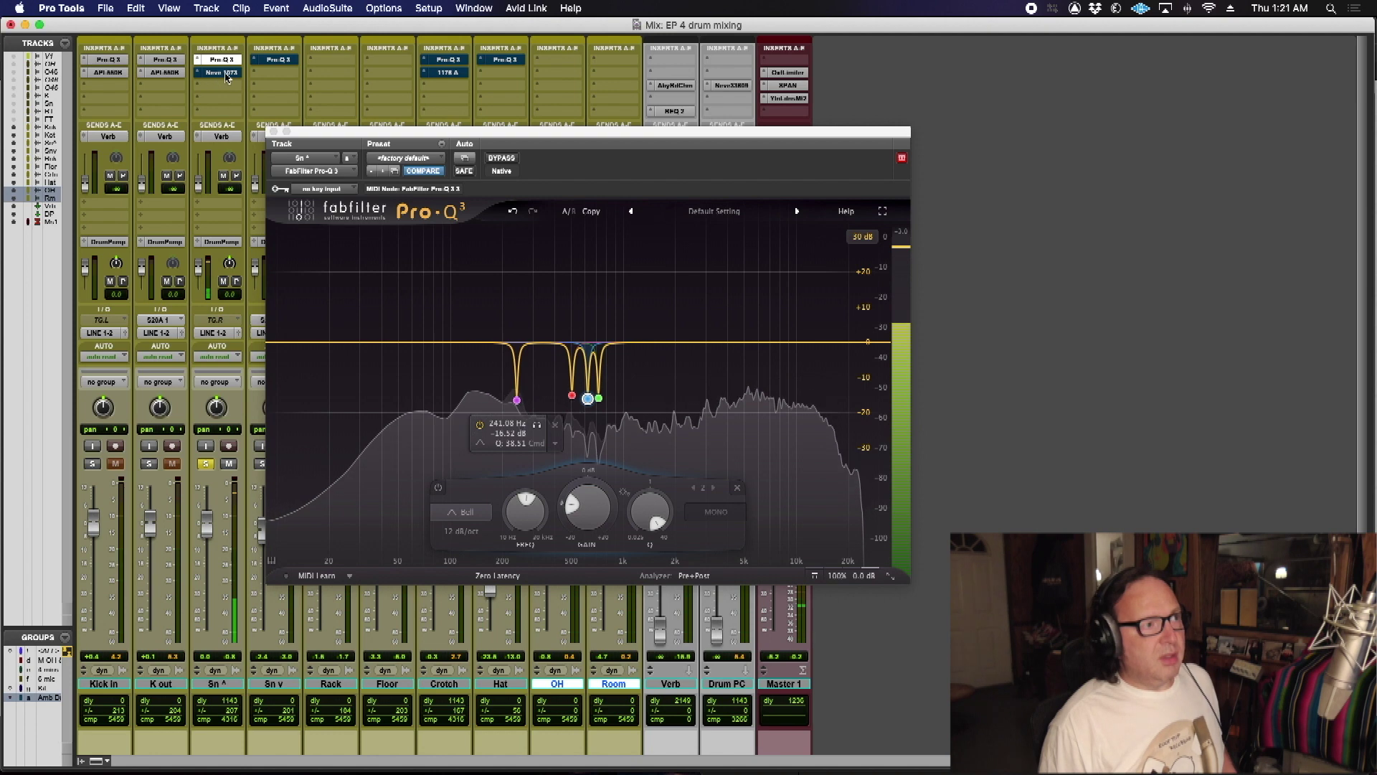
left_click(502, 159)
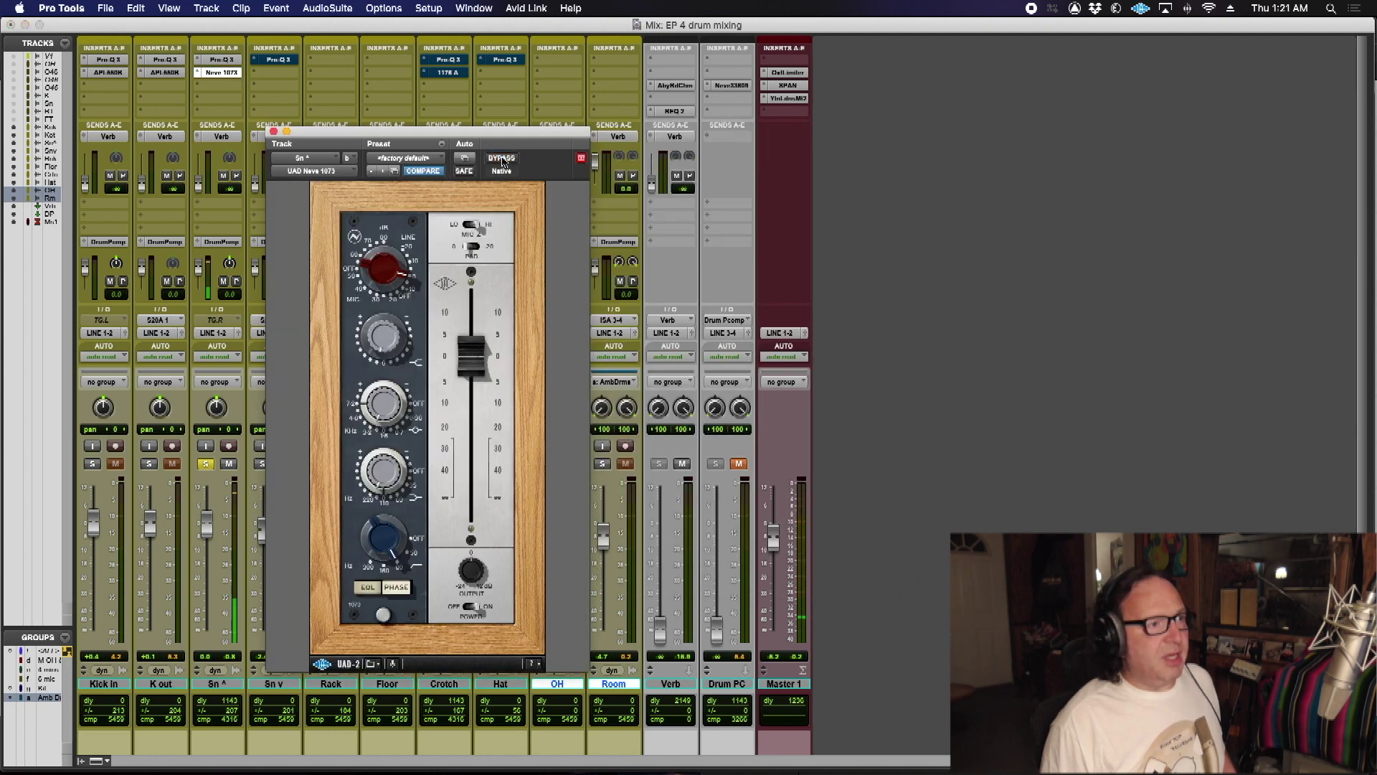
Step: Move the Neve 1073 window aside and turn the high-pass filter on Sn ^ one position closer to off
left_click_drag(404, 137, 616, 107)
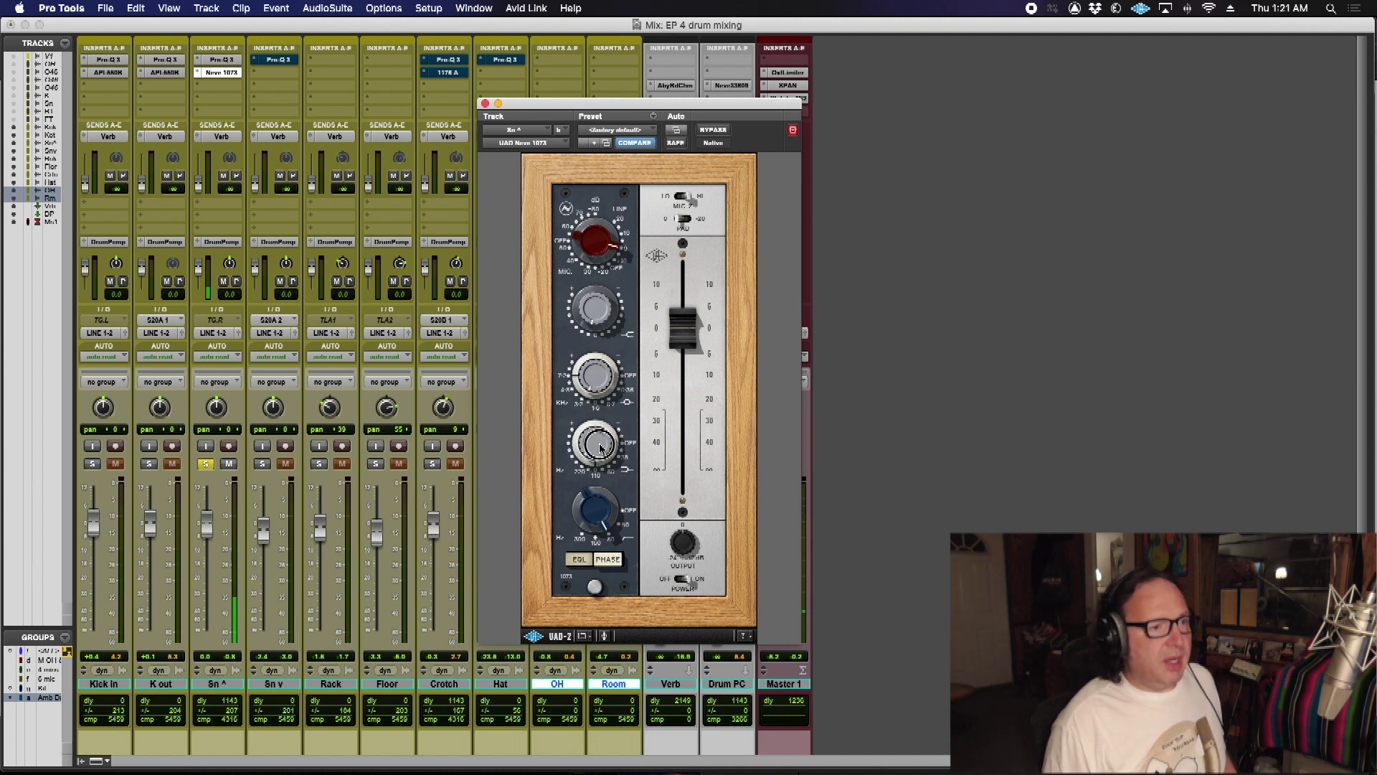
left_click_drag(594, 504, 594, 518)
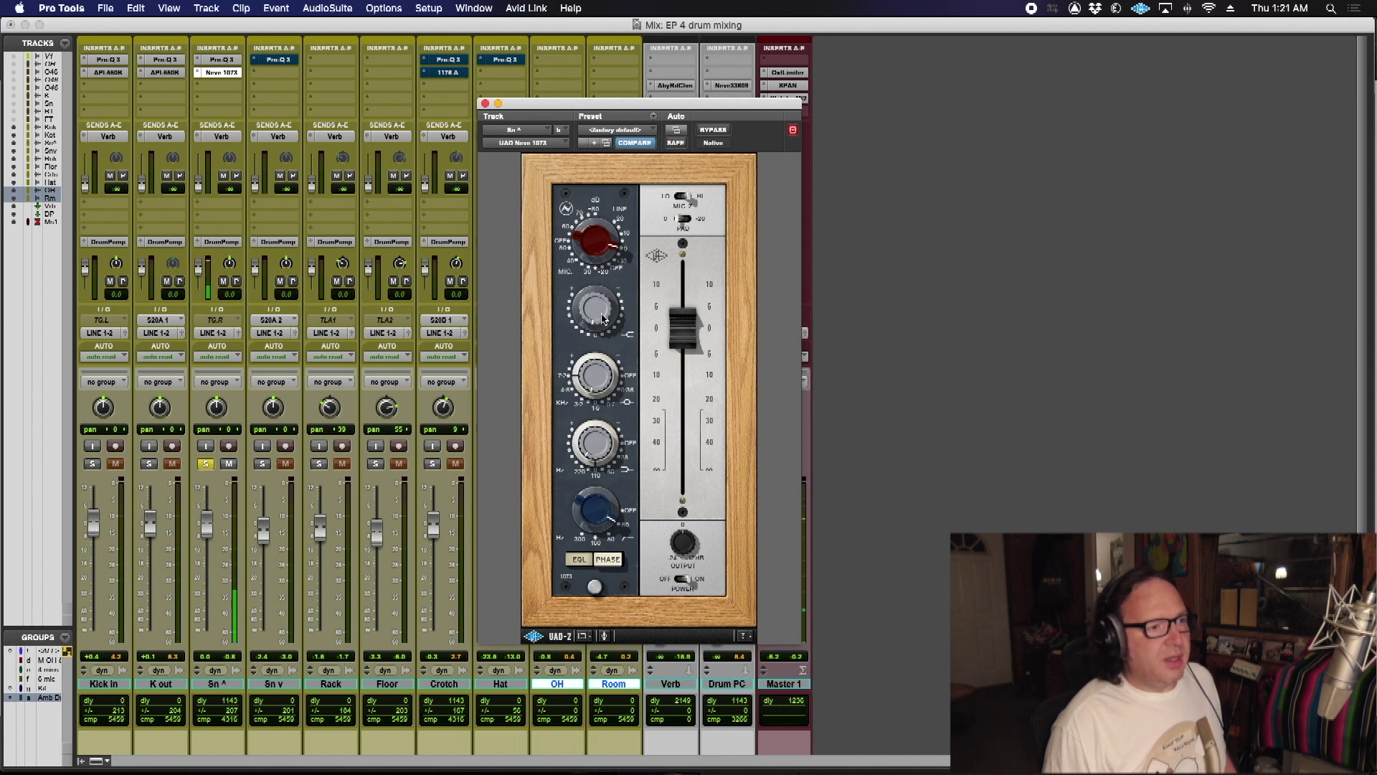
Step: Solo the Sn v track, take its Pro-Q 3 insert out of bypass and open its plug-in window
left_click(262, 464)
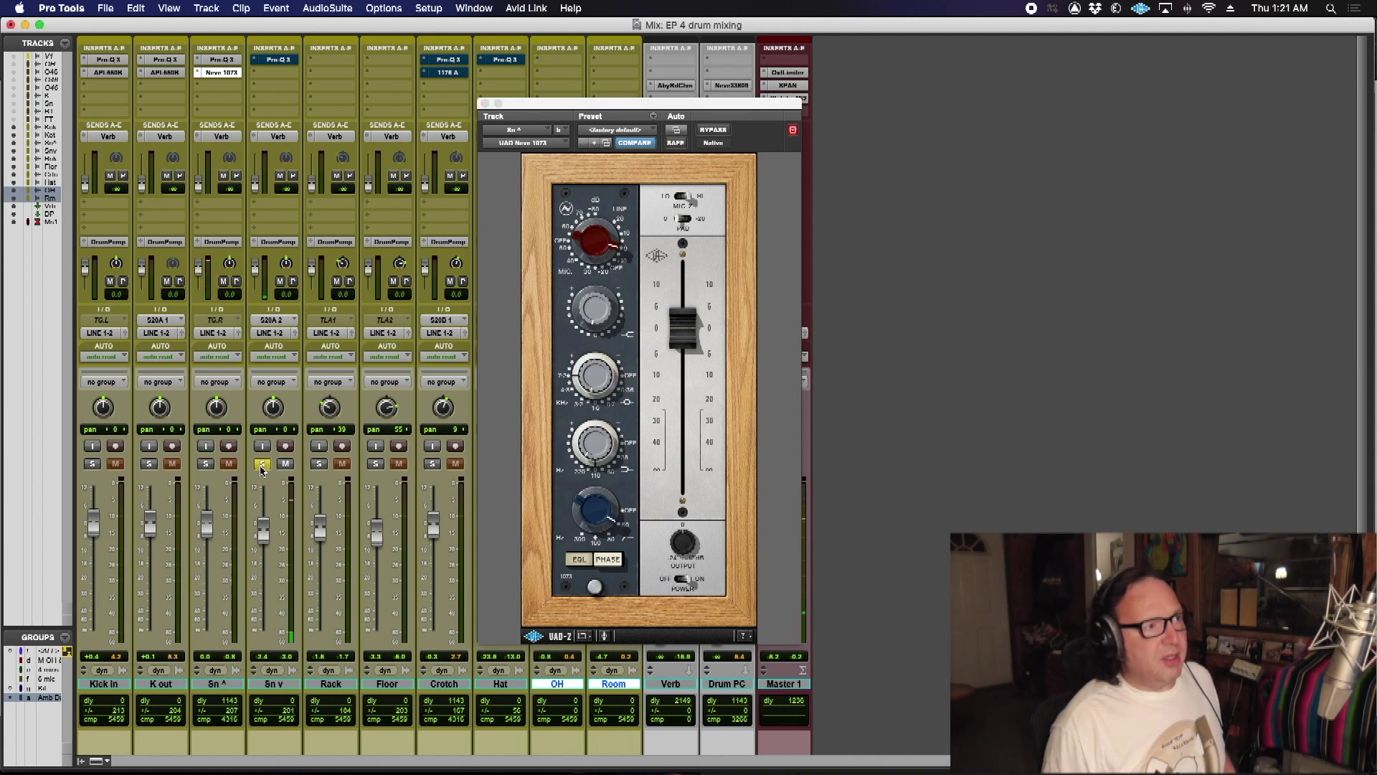
right_click(272, 64)
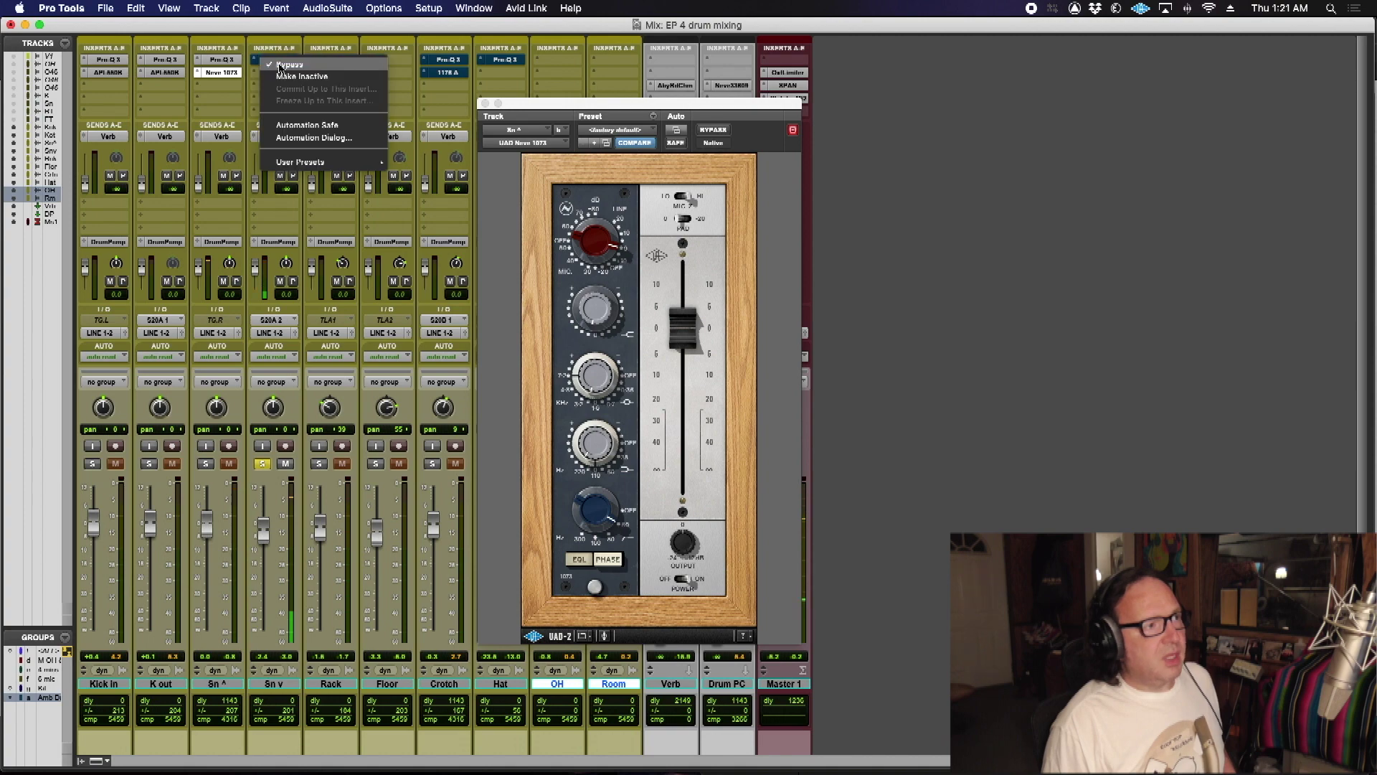
left_click(274, 67)
left_click(271, 61)
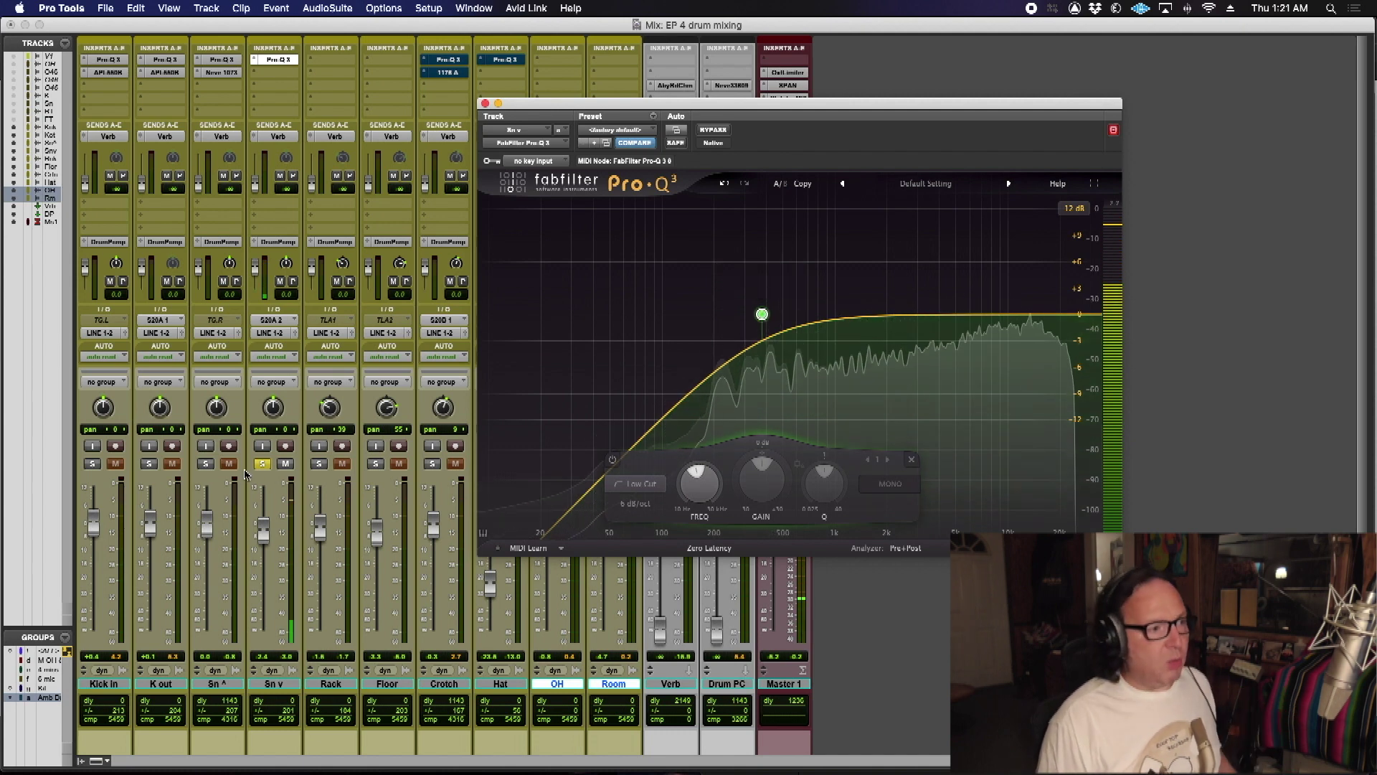
Step: Compare the soloed Sn v track on its own and together with Sn ^
left_click(205, 463)
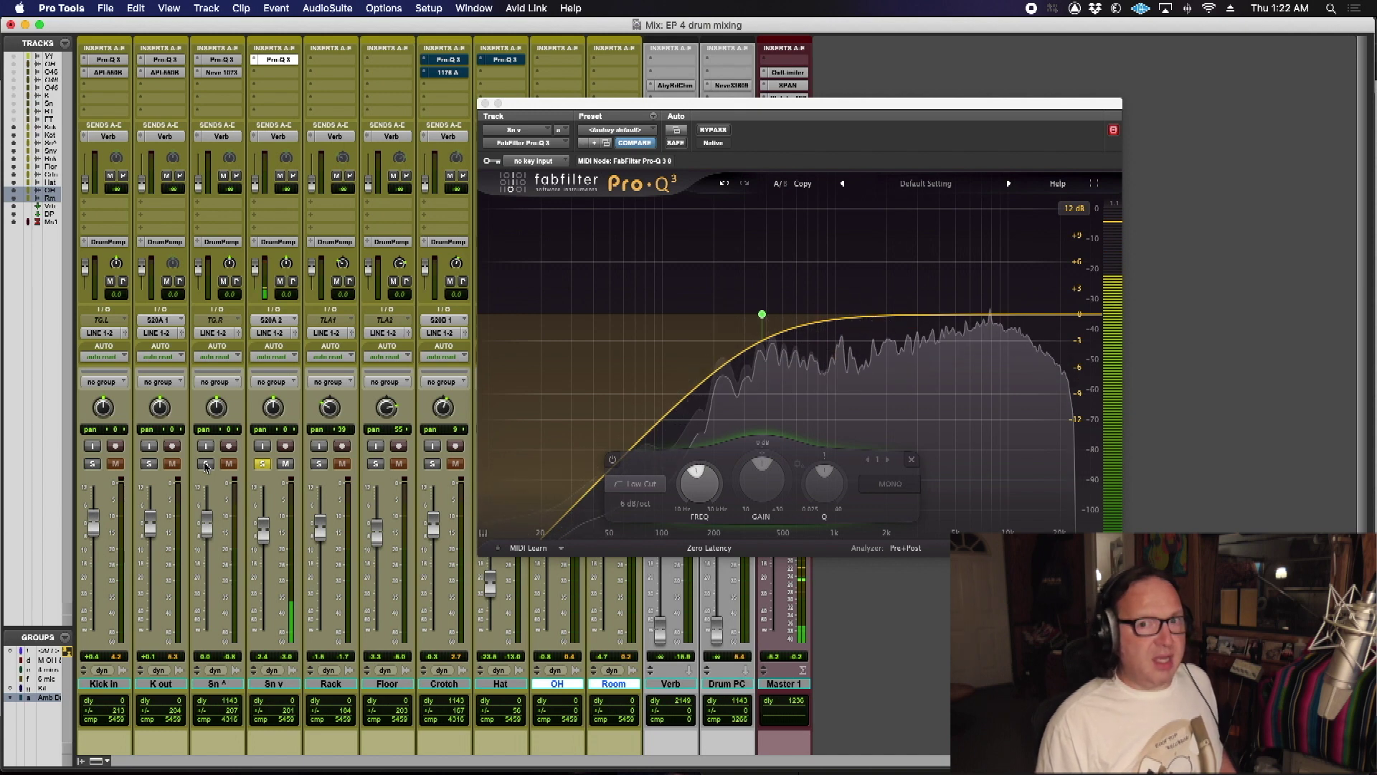
left_click(206, 465)
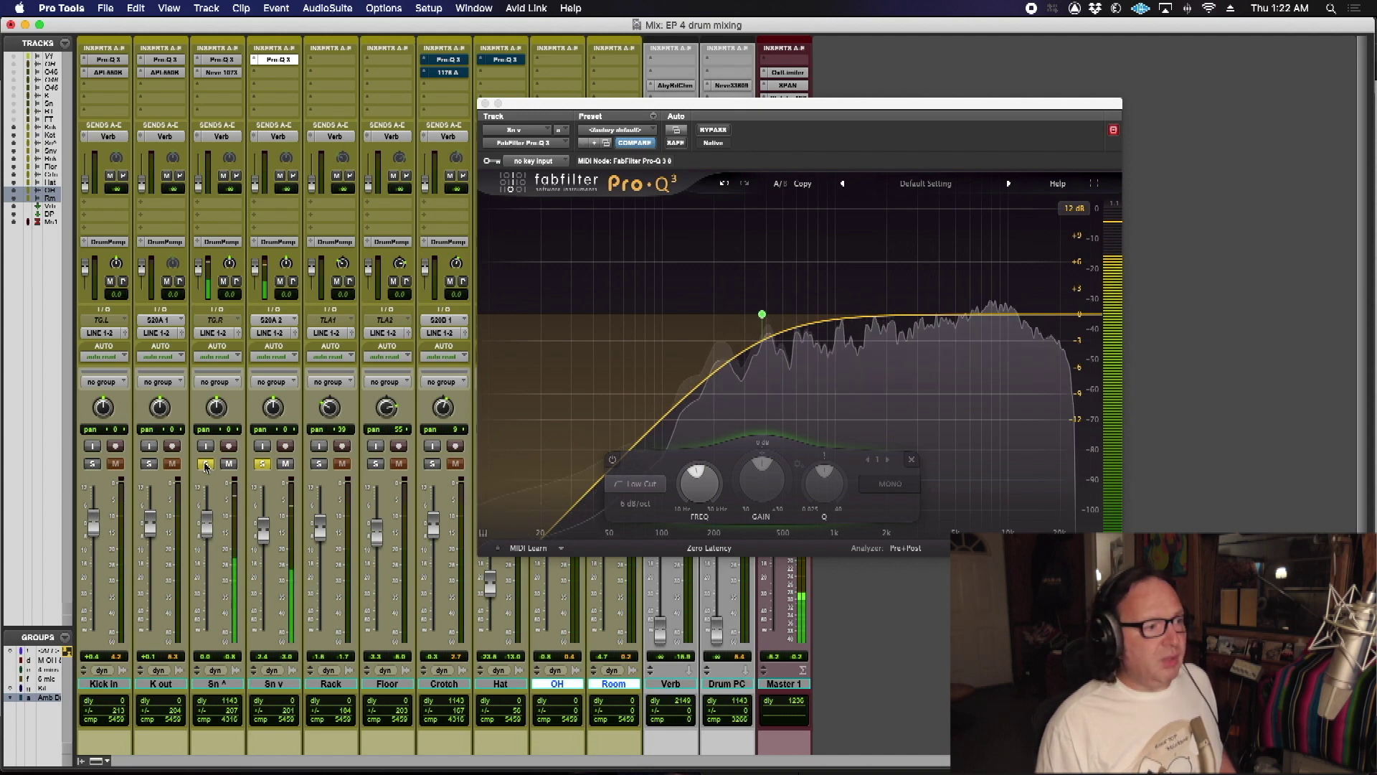
left_click(206, 465)
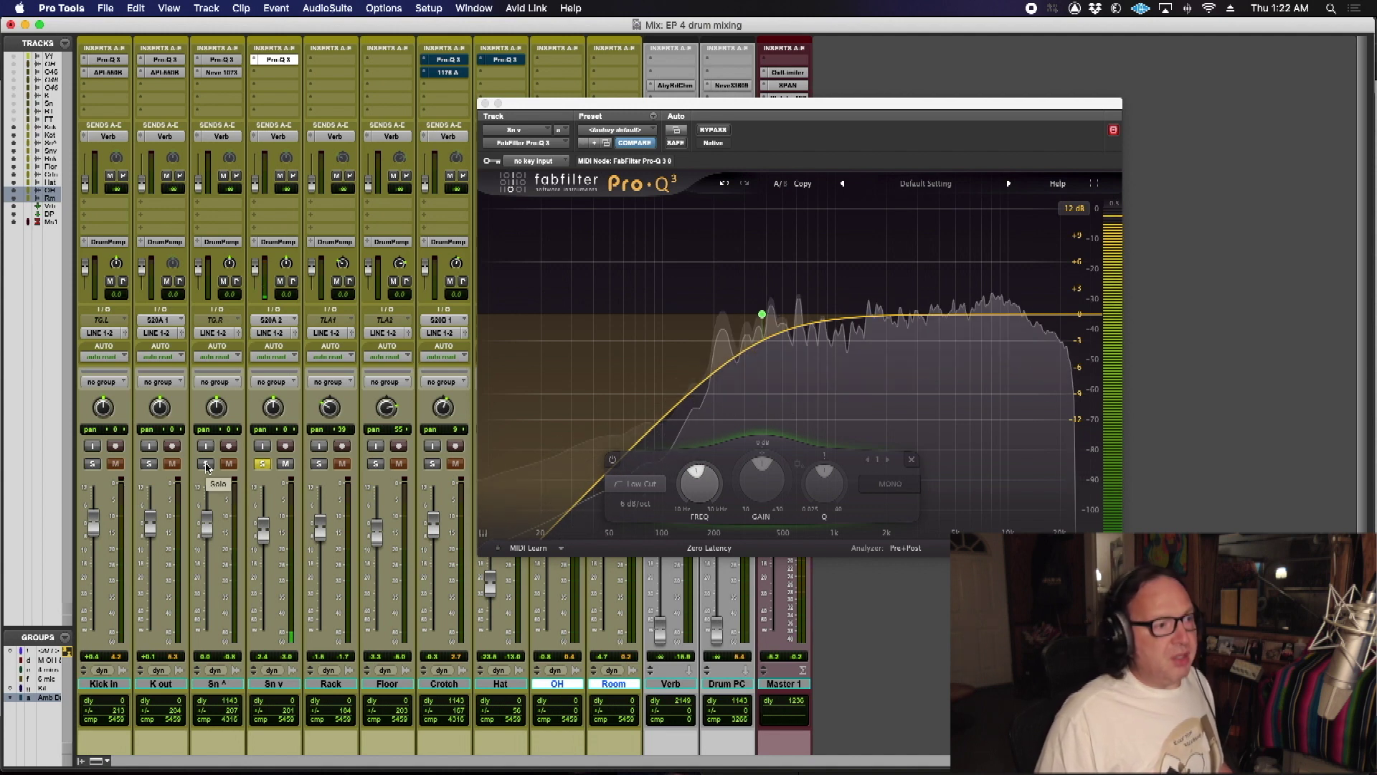
left_click(206, 464)
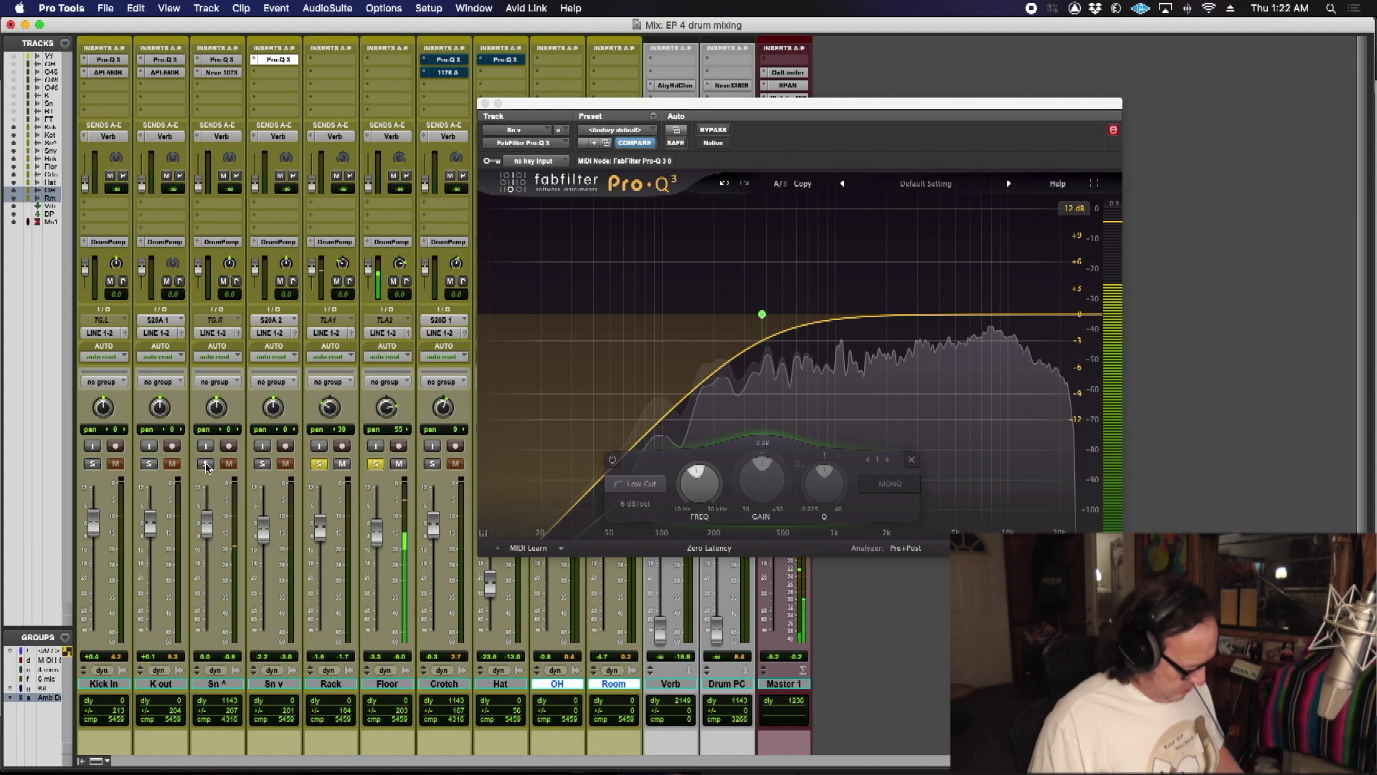
Step: Close the Sn v Pro-Q 3 window and play from the tom fill midway through the Full Drums section in the Edit window
key("super+equal")
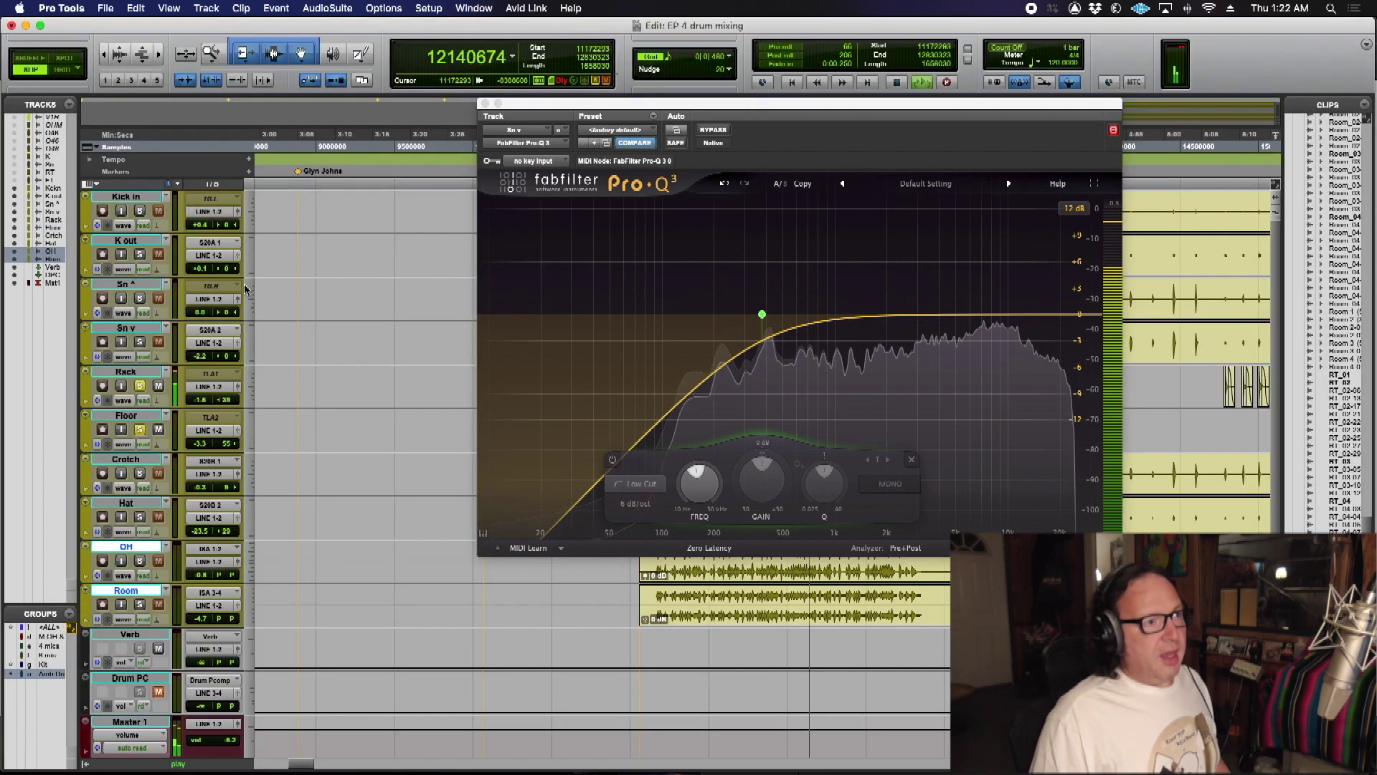
left_click(486, 104)
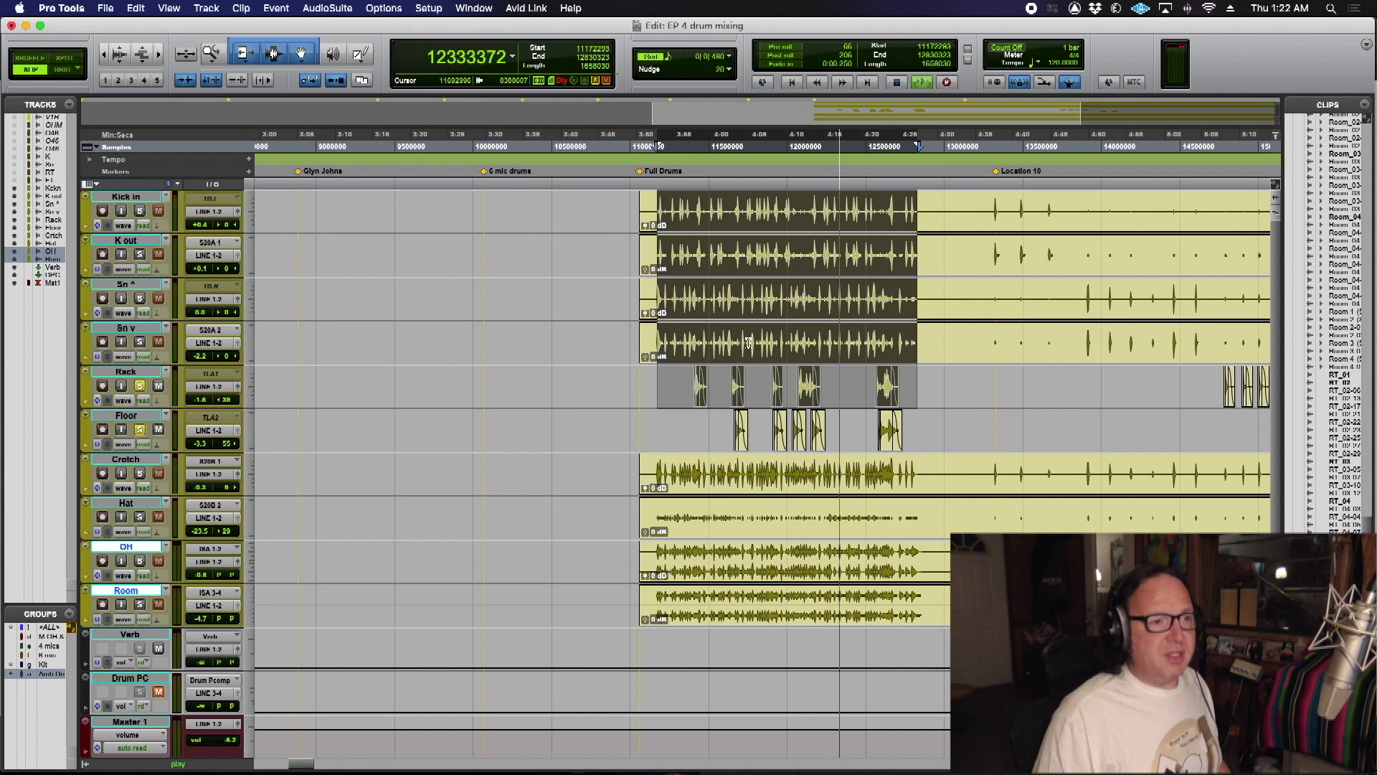
key("space")
left_click(794, 380)
key("space")
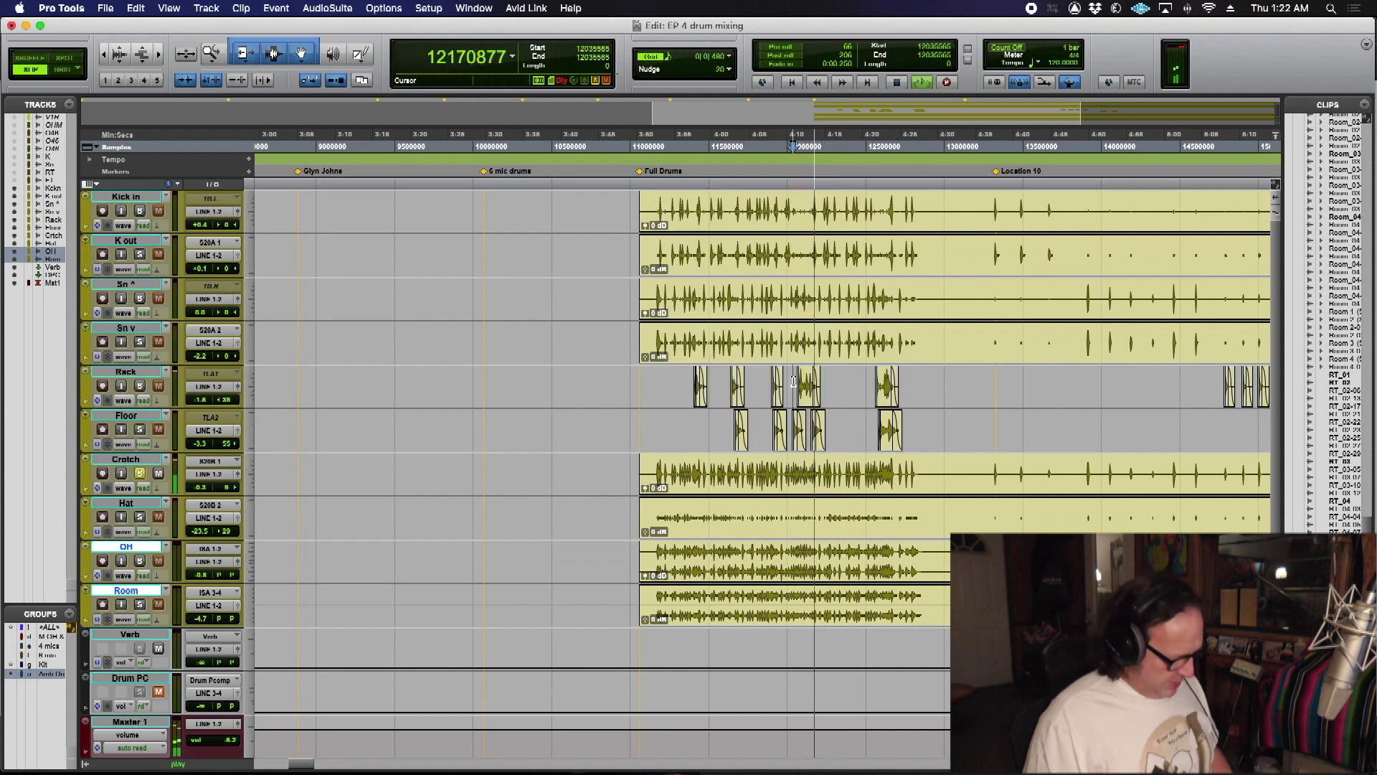
Step: Select the main drum performance on the Crotch track in the Edit window and play it
key("super+equal")
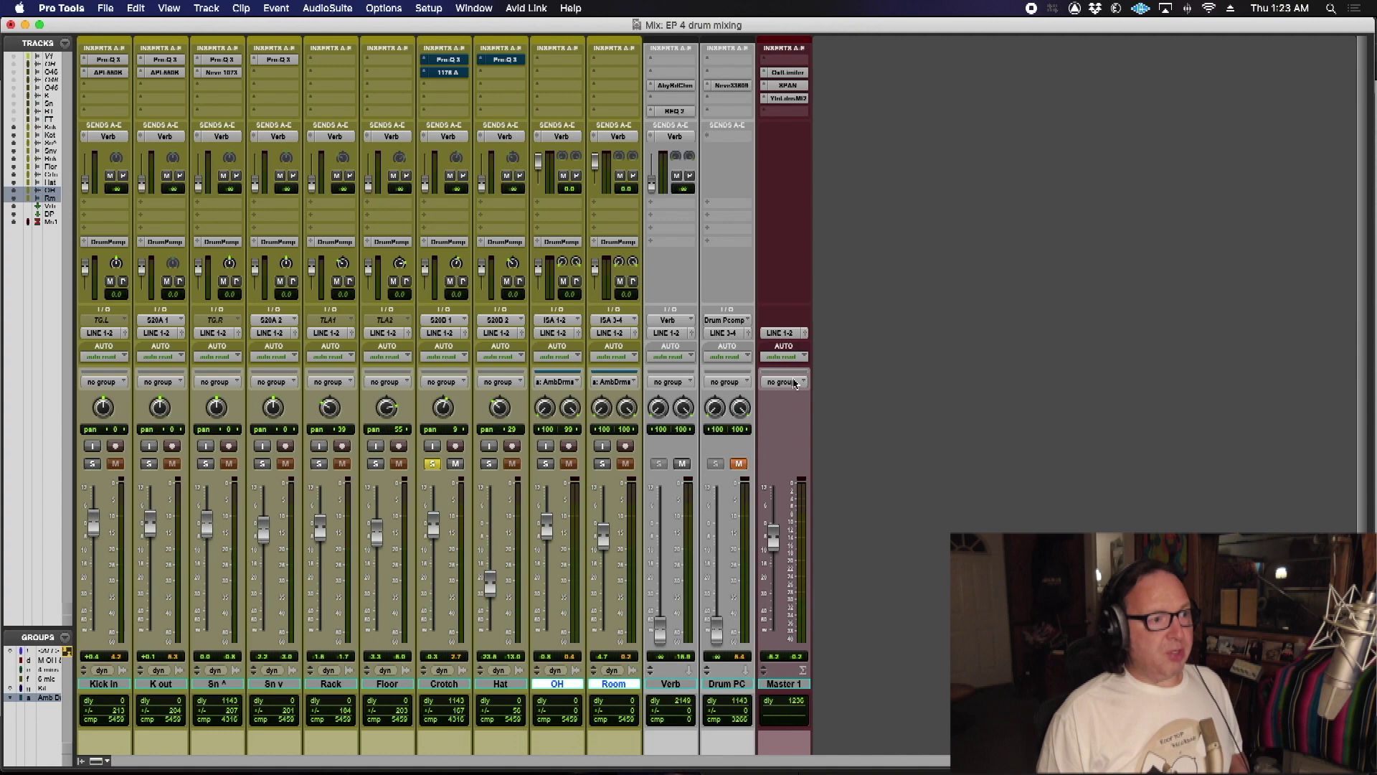
key("super+equal")
key("super+equal")
key("super+equal")
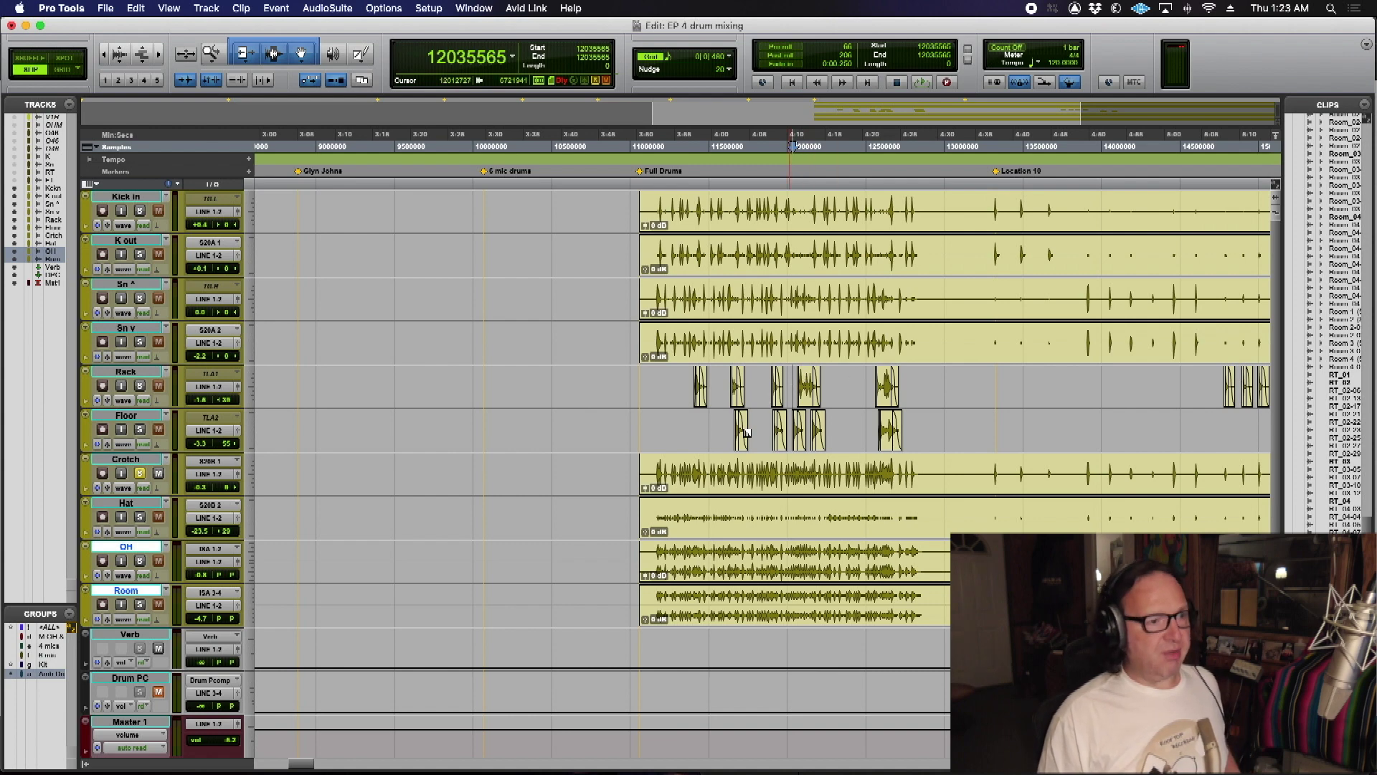
left_click(656, 462)
left_click_drag(657, 462, 917, 495)
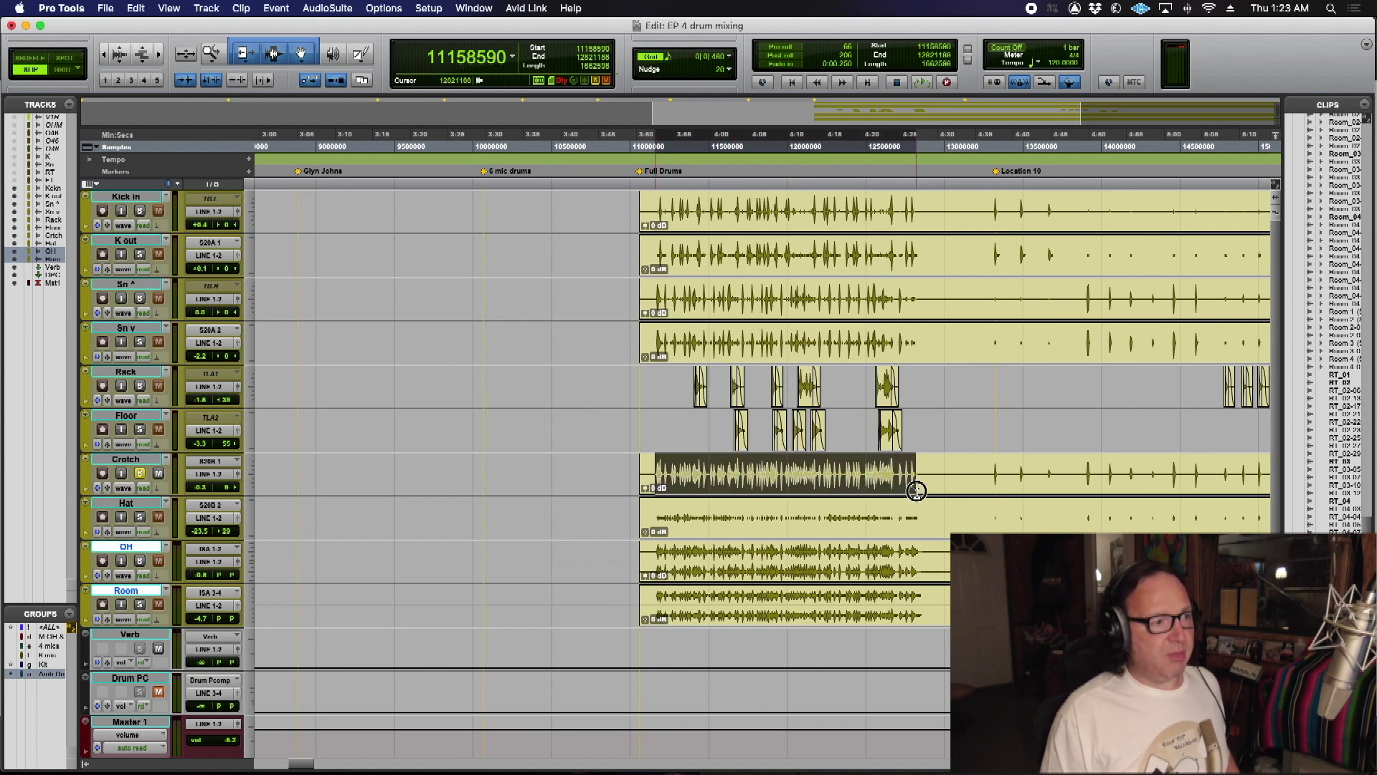
key("space")
Step: Open the Pro-Q 3 insert on Crotch from the Mix window, take it out of bypass and move its window clear
key("super+equal")
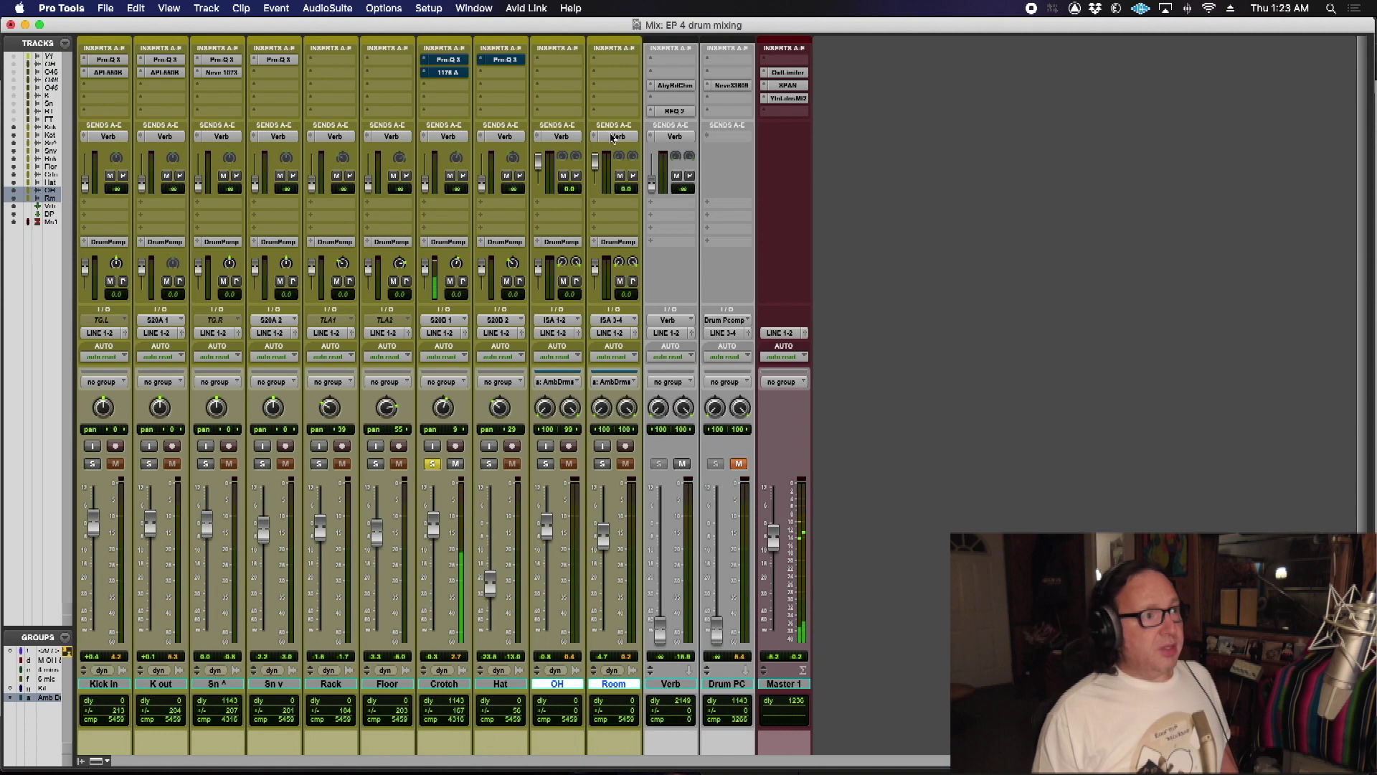
left_click(448, 61)
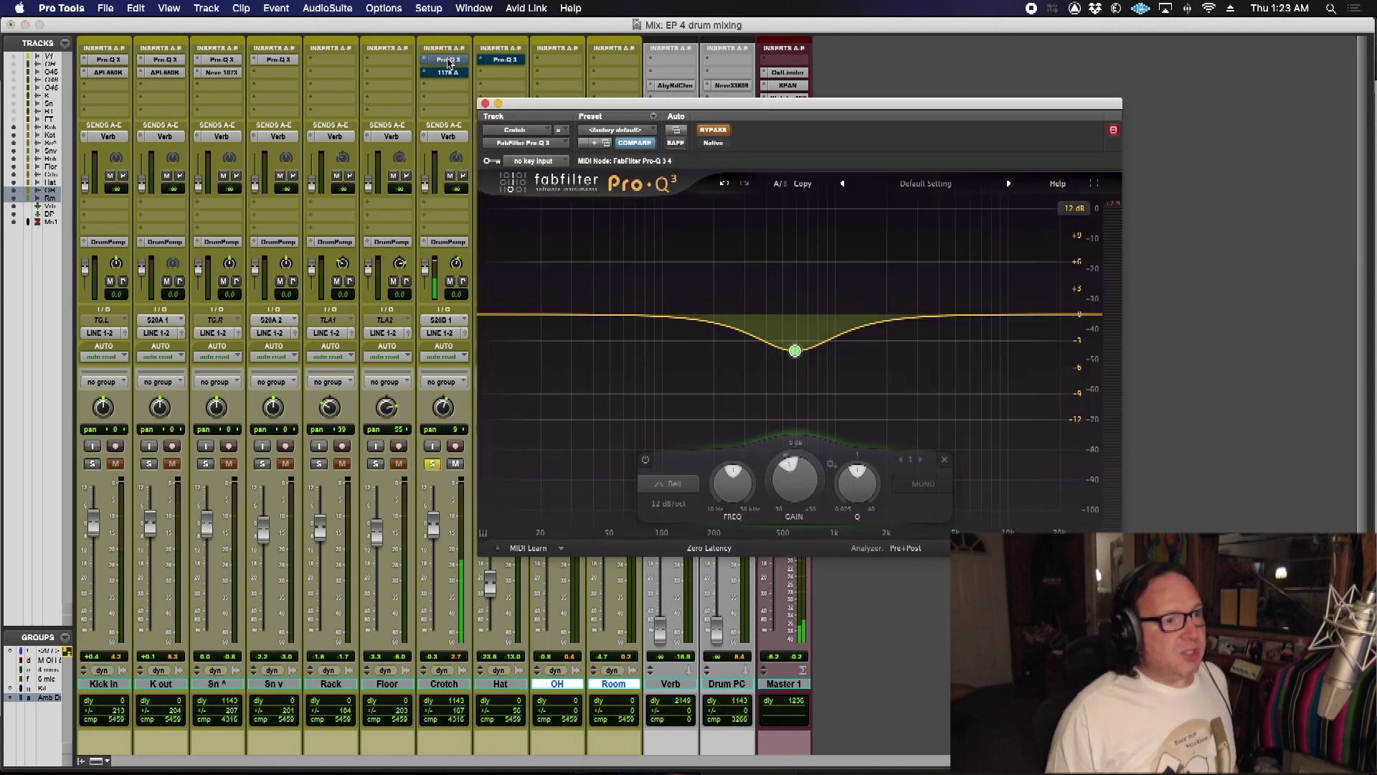
left_click(713, 132)
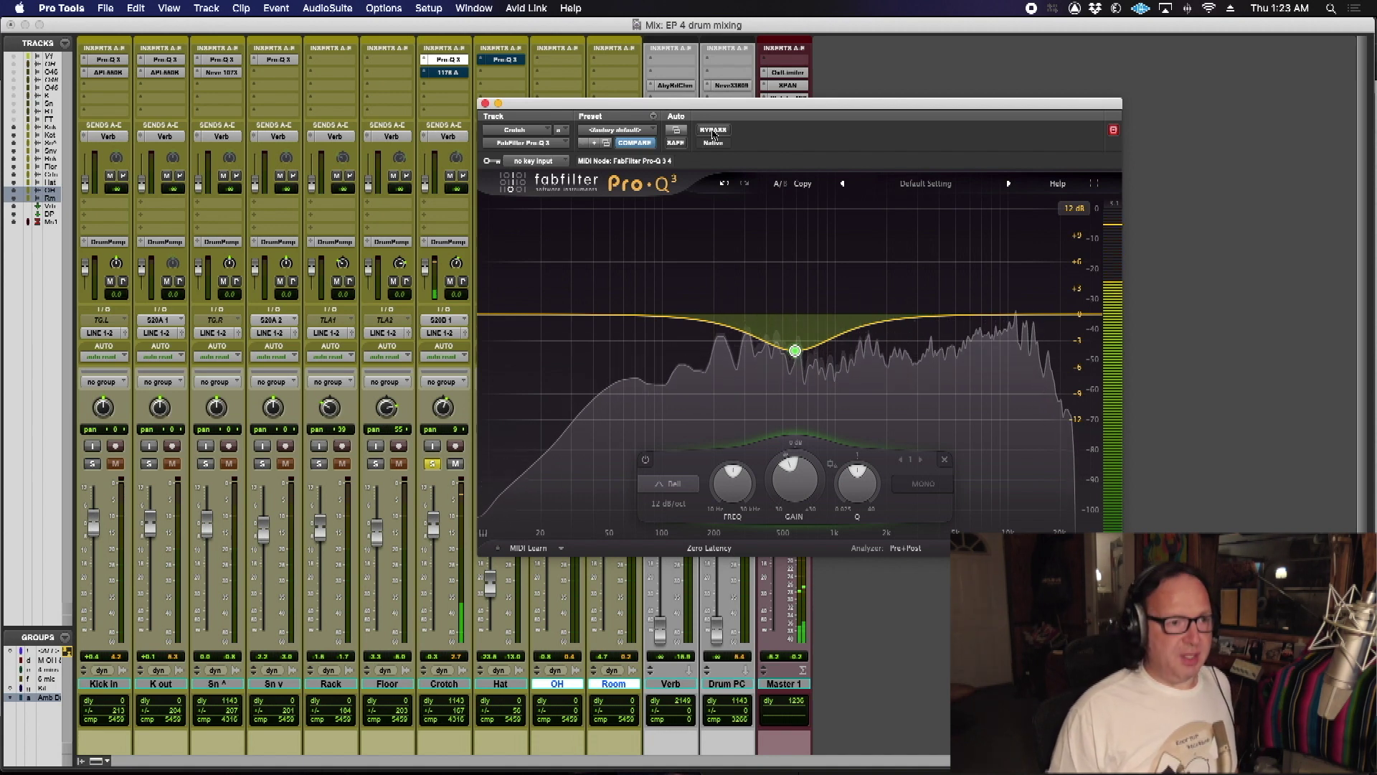
left_click_drag(703, 105, 781, 43)
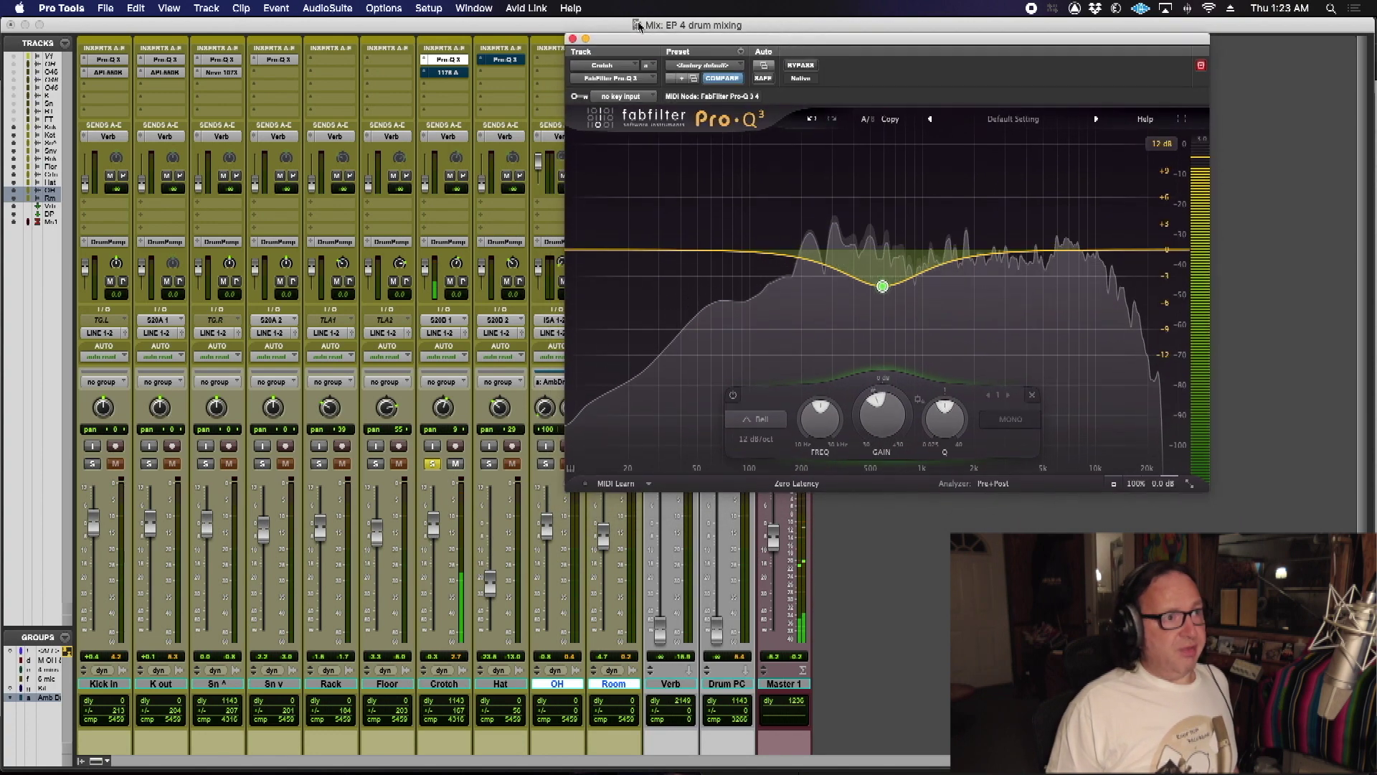
Step: Open the UAD 1176 Rev A insert on Crotch and take it out of bypass
left_click(446, 73)
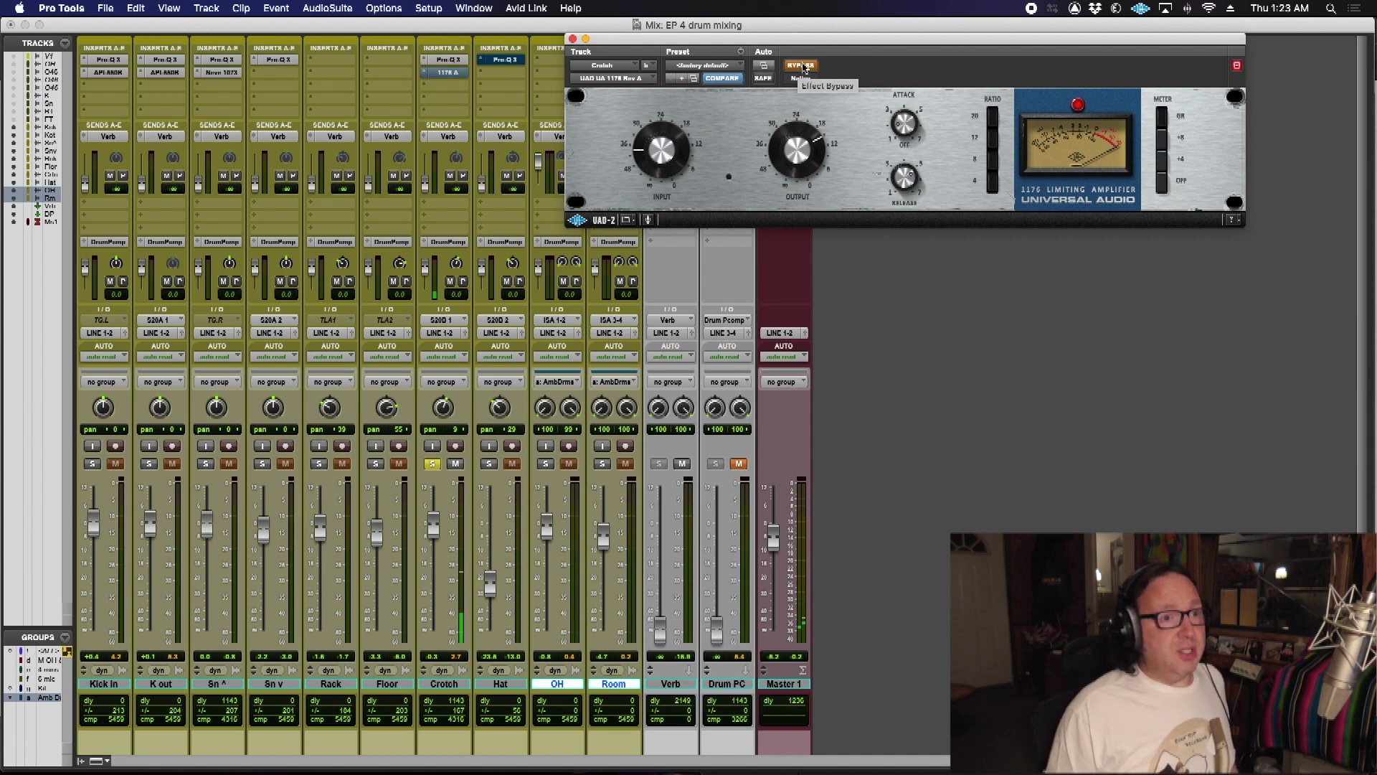
left_click(803, 66)
left_click(803, 66)
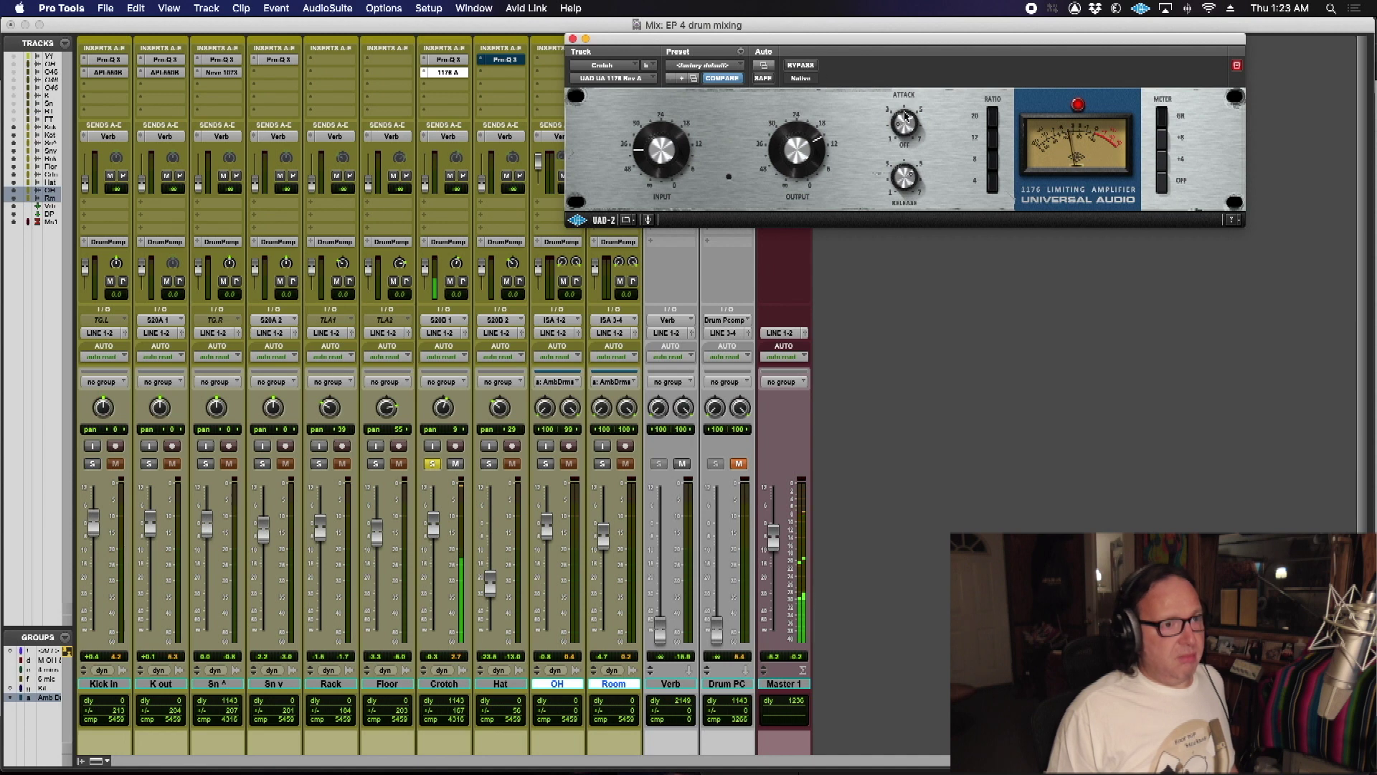
Step: Adjust the 1176's attack and release controls on Crotch while listening to the soloed track
left_click(913, 87)
left_click_drag(912, 87, 919, 60)
left_click_drag(910, 173, 910, 185)
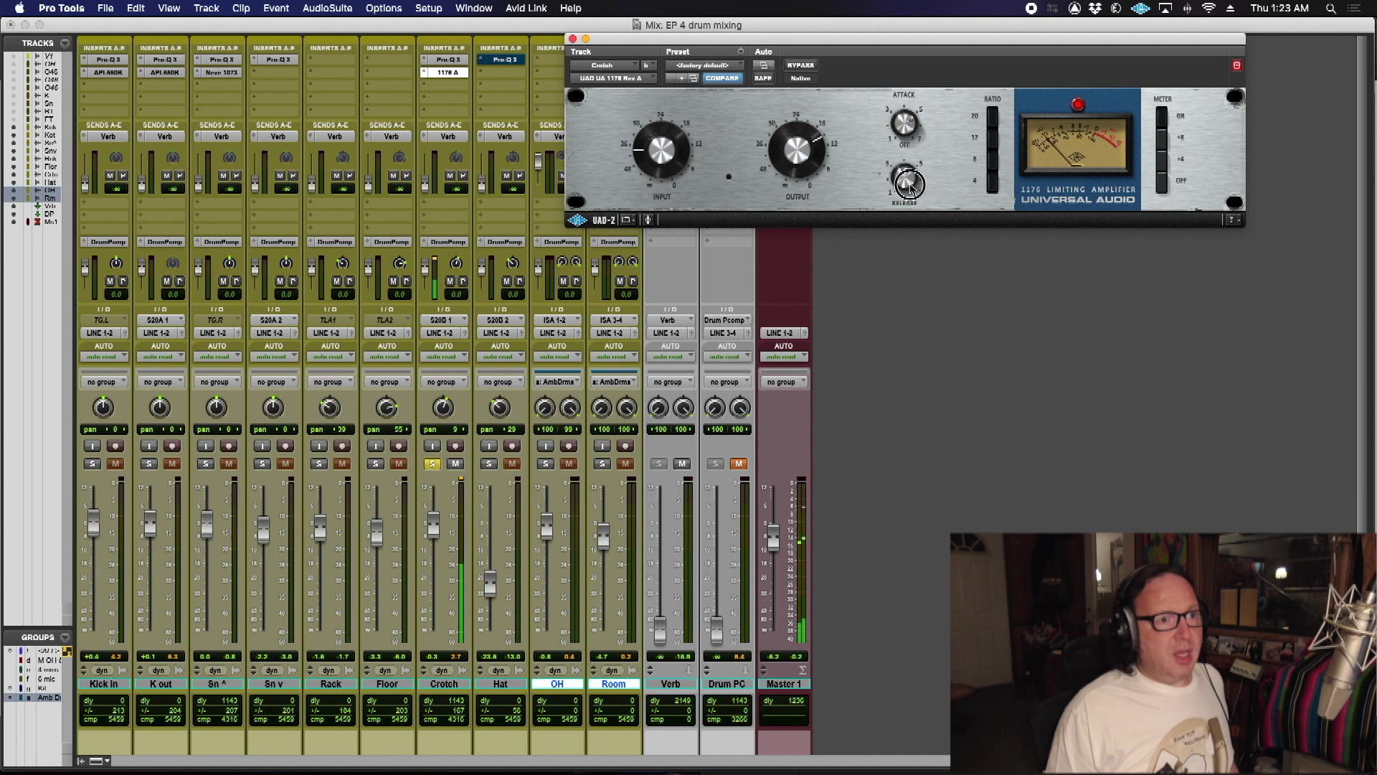
key("space")
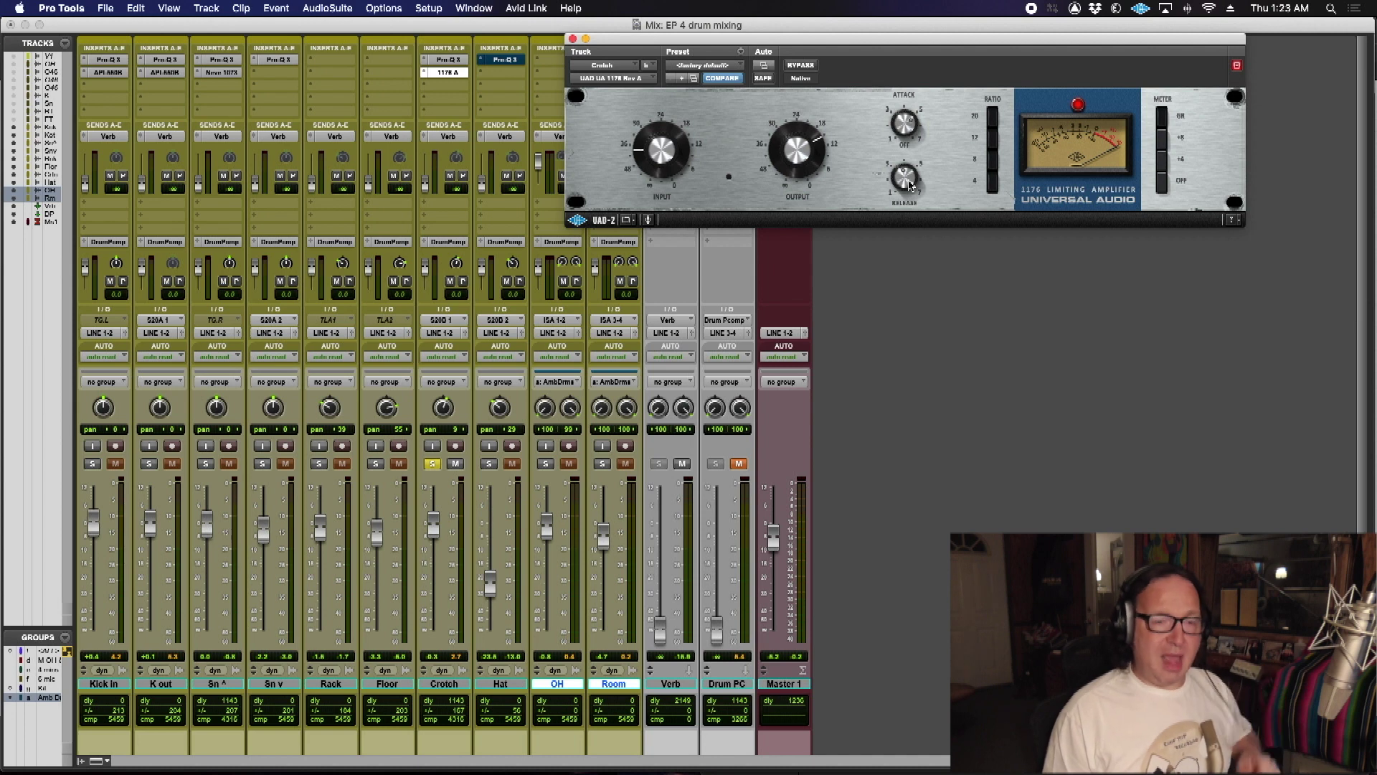
key("space")
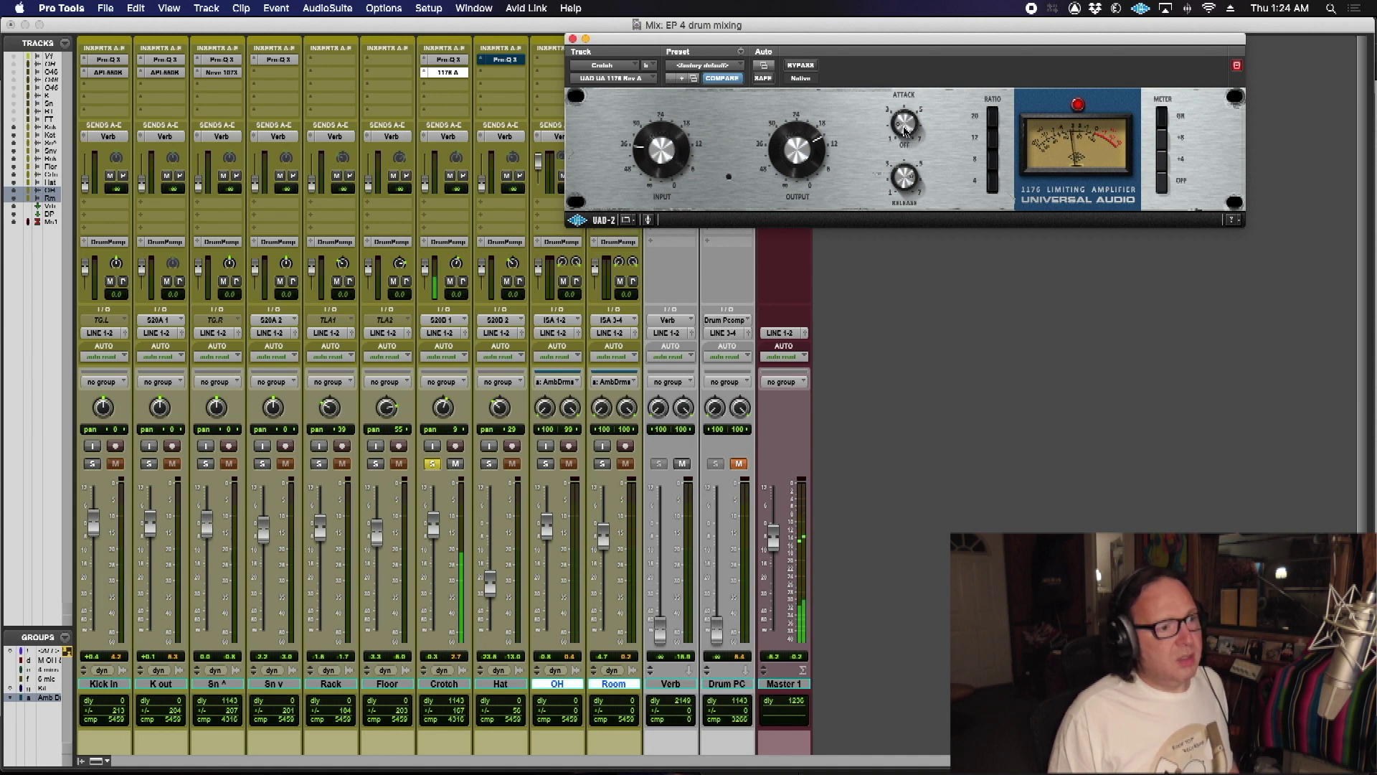
Step: Solo the Hat track, take its Pro-Q 3 insert out of bypass and close the 1176 window
left_click(488, 463)
right_click(502, 60)
left_click(512, 65)
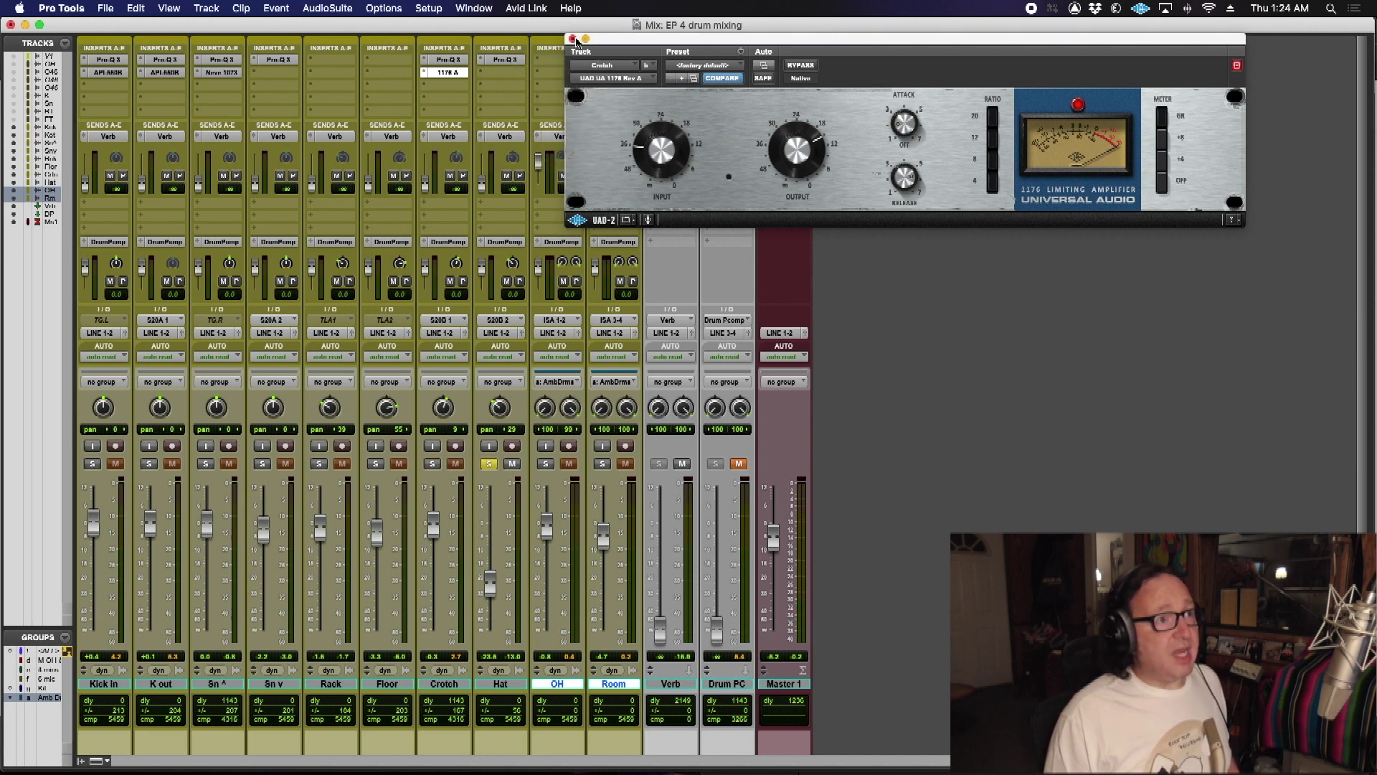
left_click(572, 38)
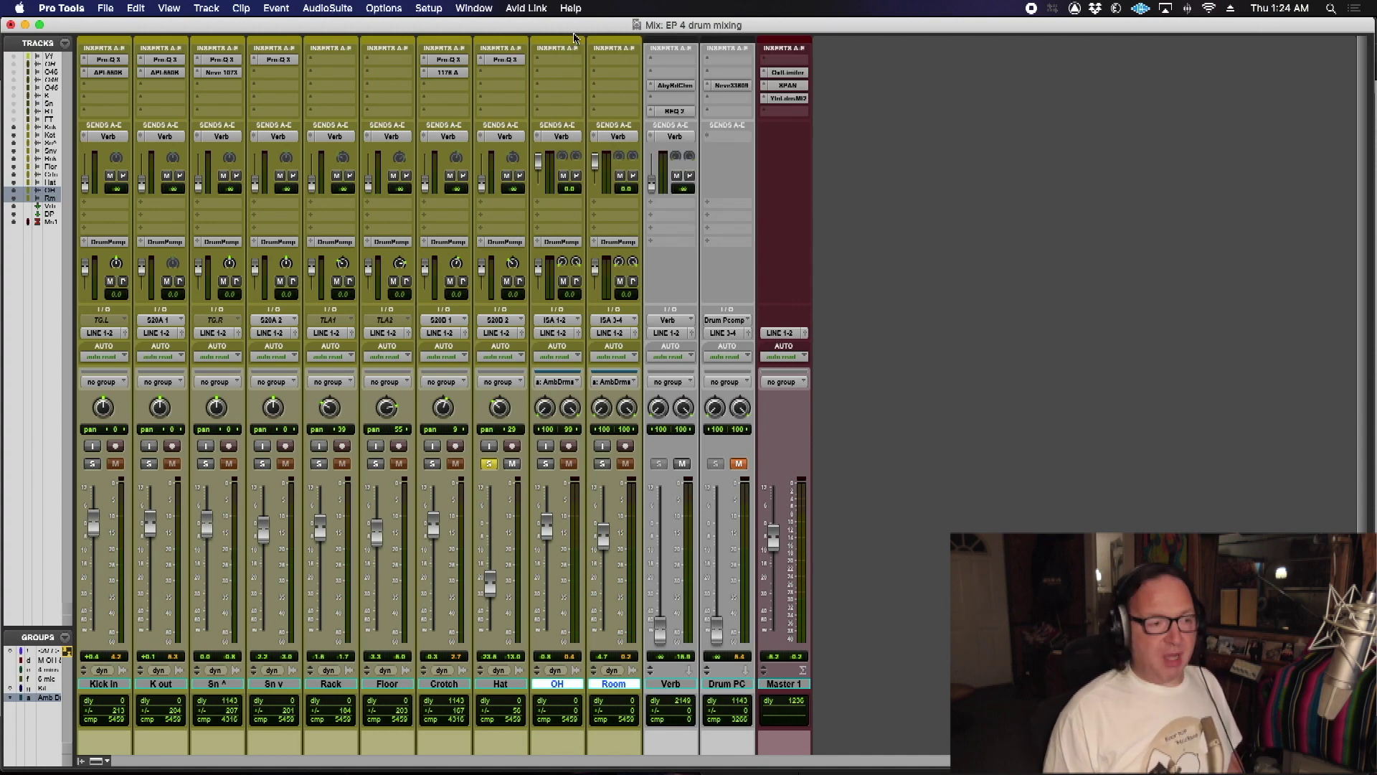
Step: Enlarge the track waveforms vertically by two steps in the Edit window to inspect the Hat audio
key("super+equal")
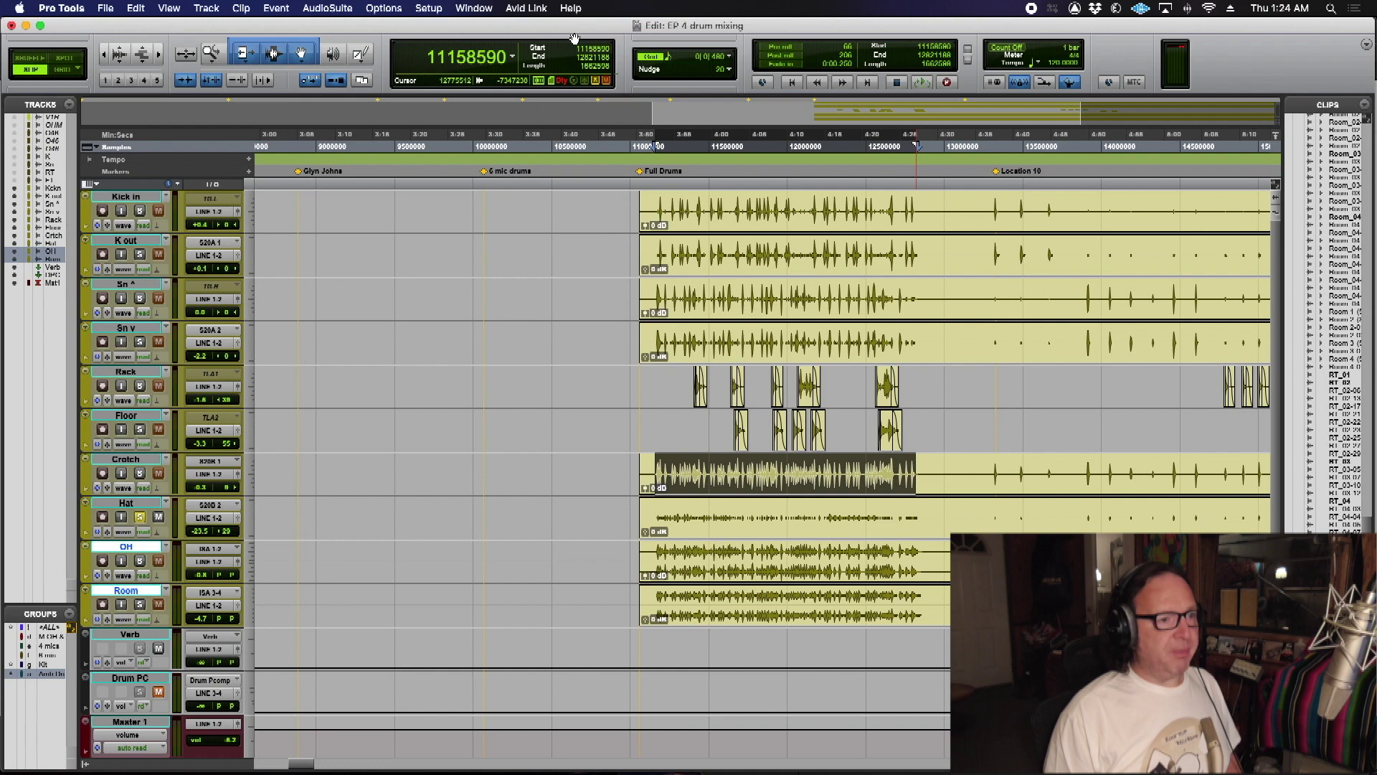
key("super+equal")
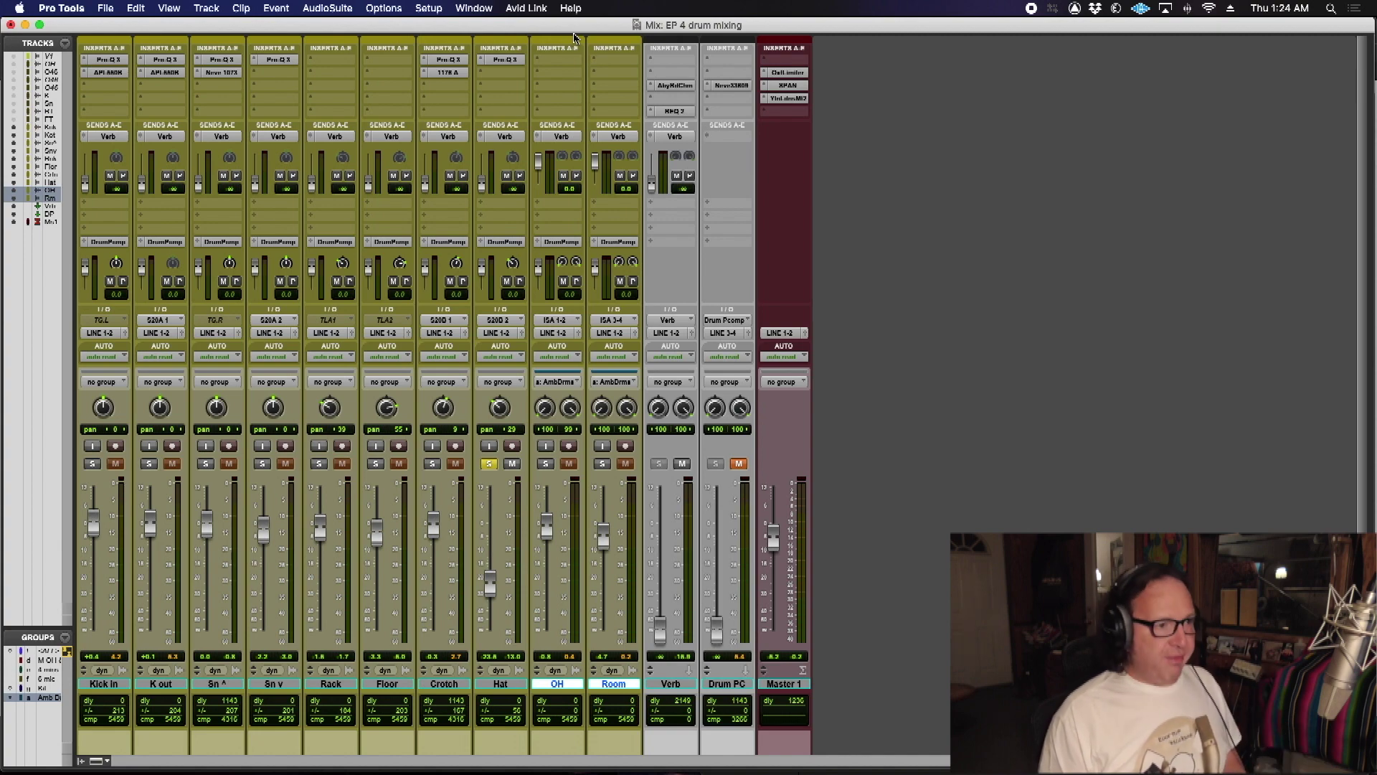
key("super+equal")
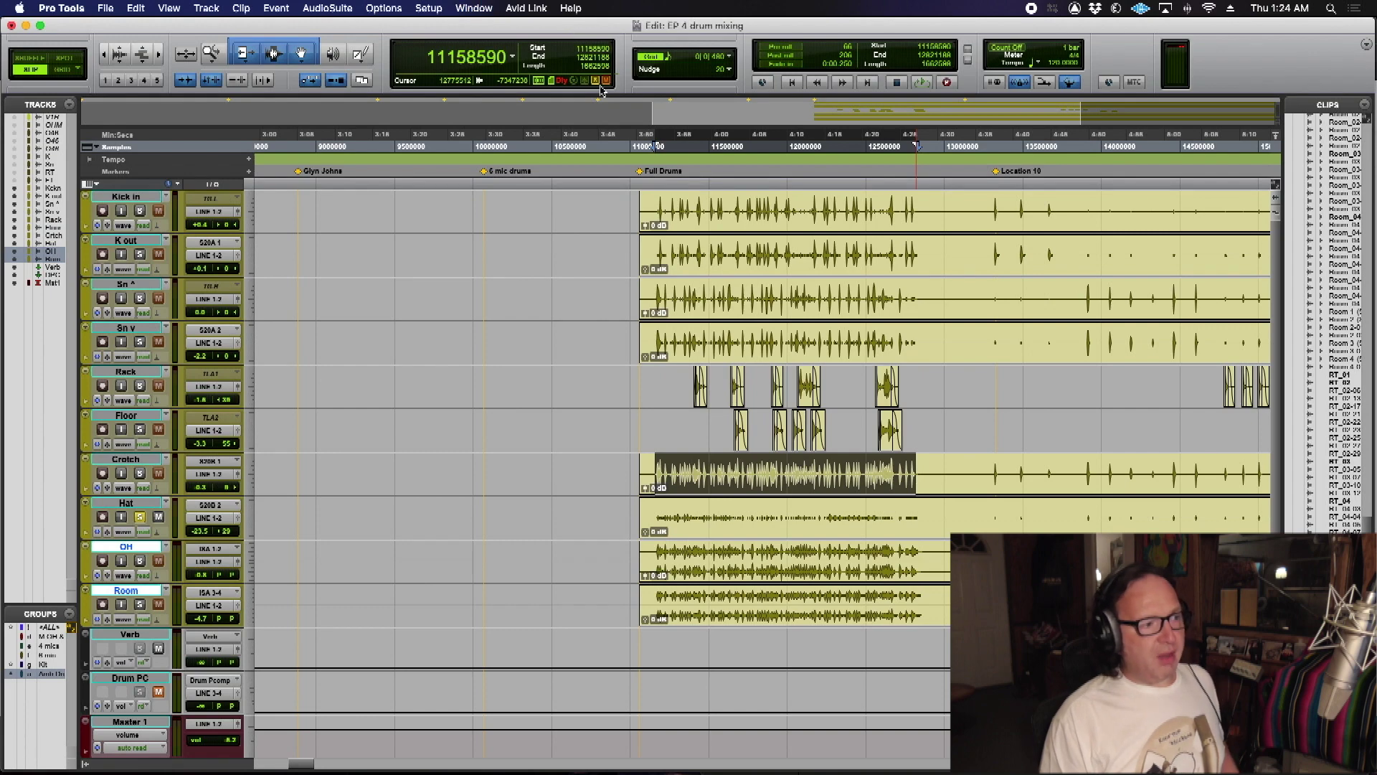
scroll(565, 136, "right", 3)
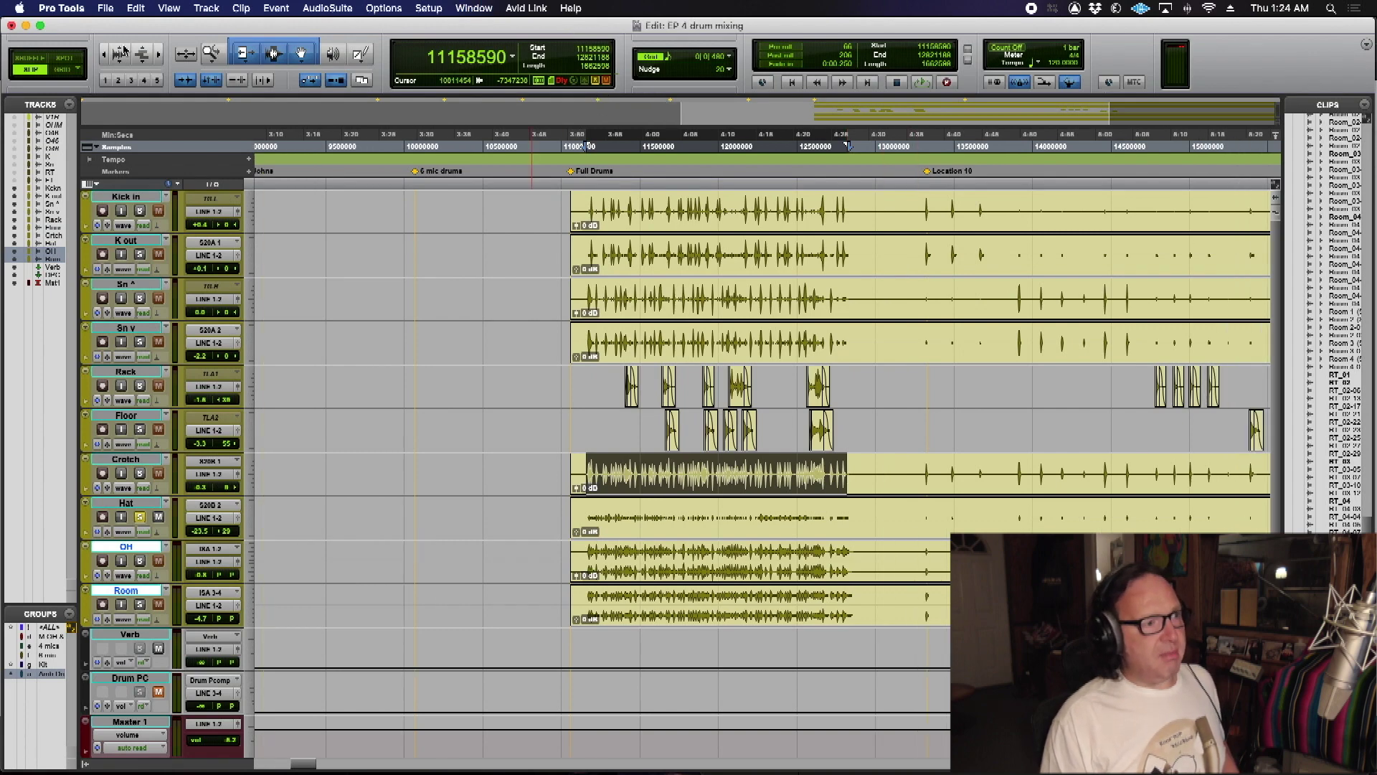
key("super+alt+bracketright")
key("super+alt+bracketright")
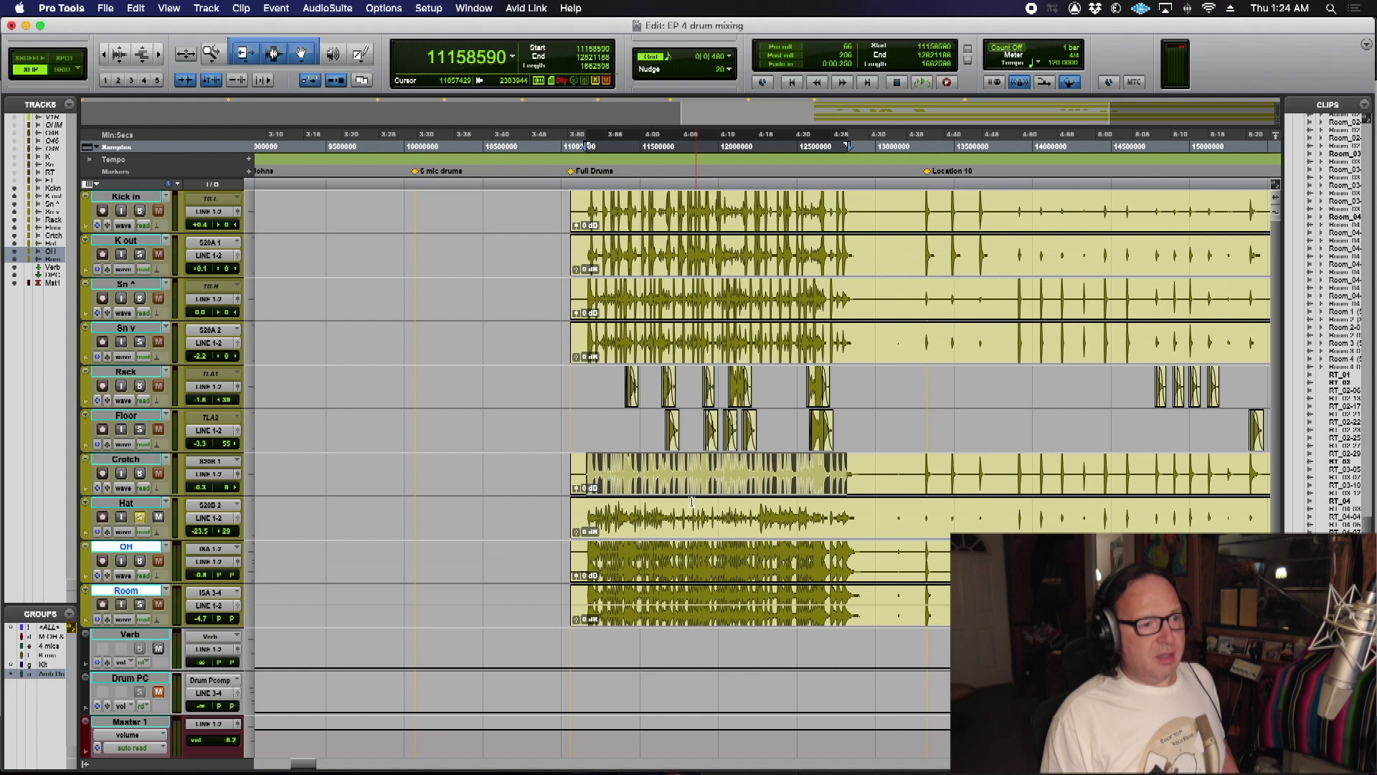
Step: Place the edit cursor on Hat just before the drum performance begins and play from there with the Mix window showing
left_click_drag(664, 513, 648, 510)
left_click_drag(603, 514, 664, 514)
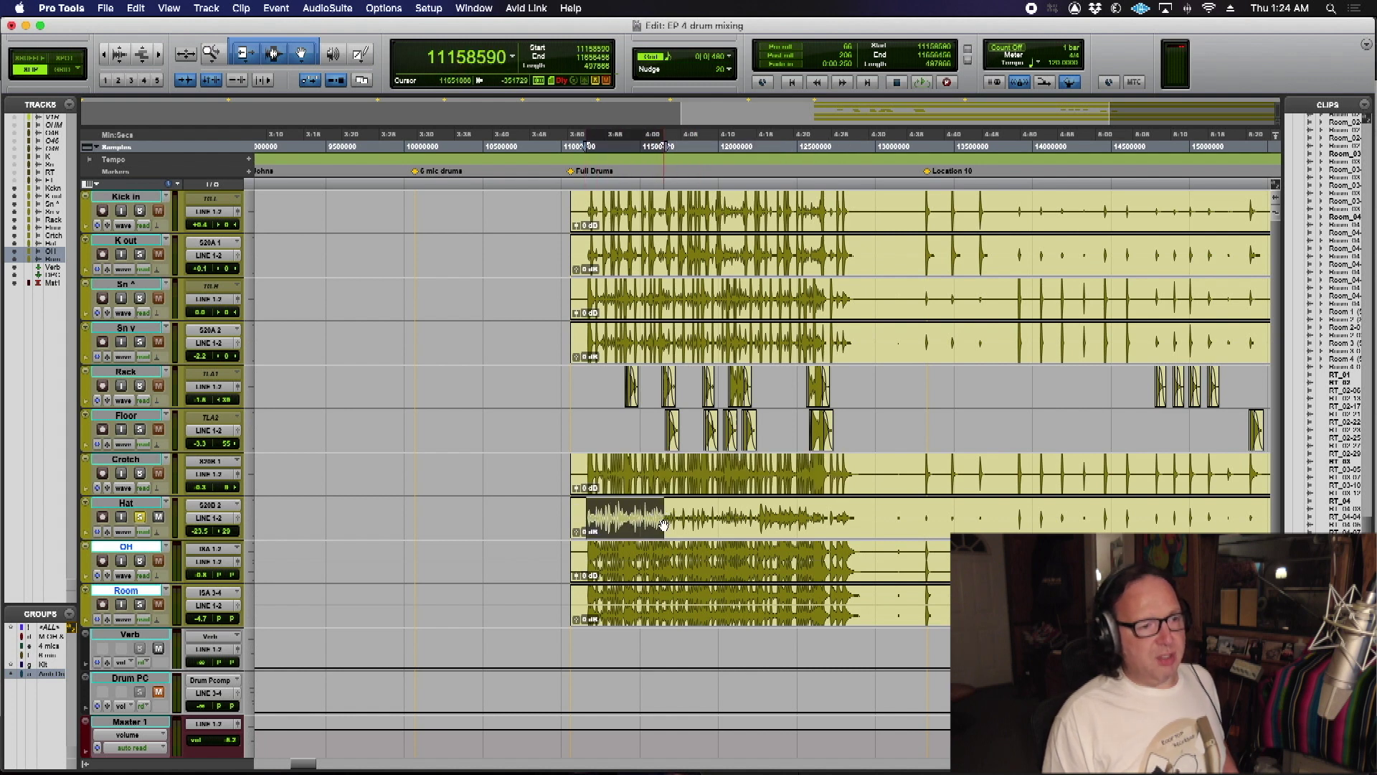
left_click(588, 509)
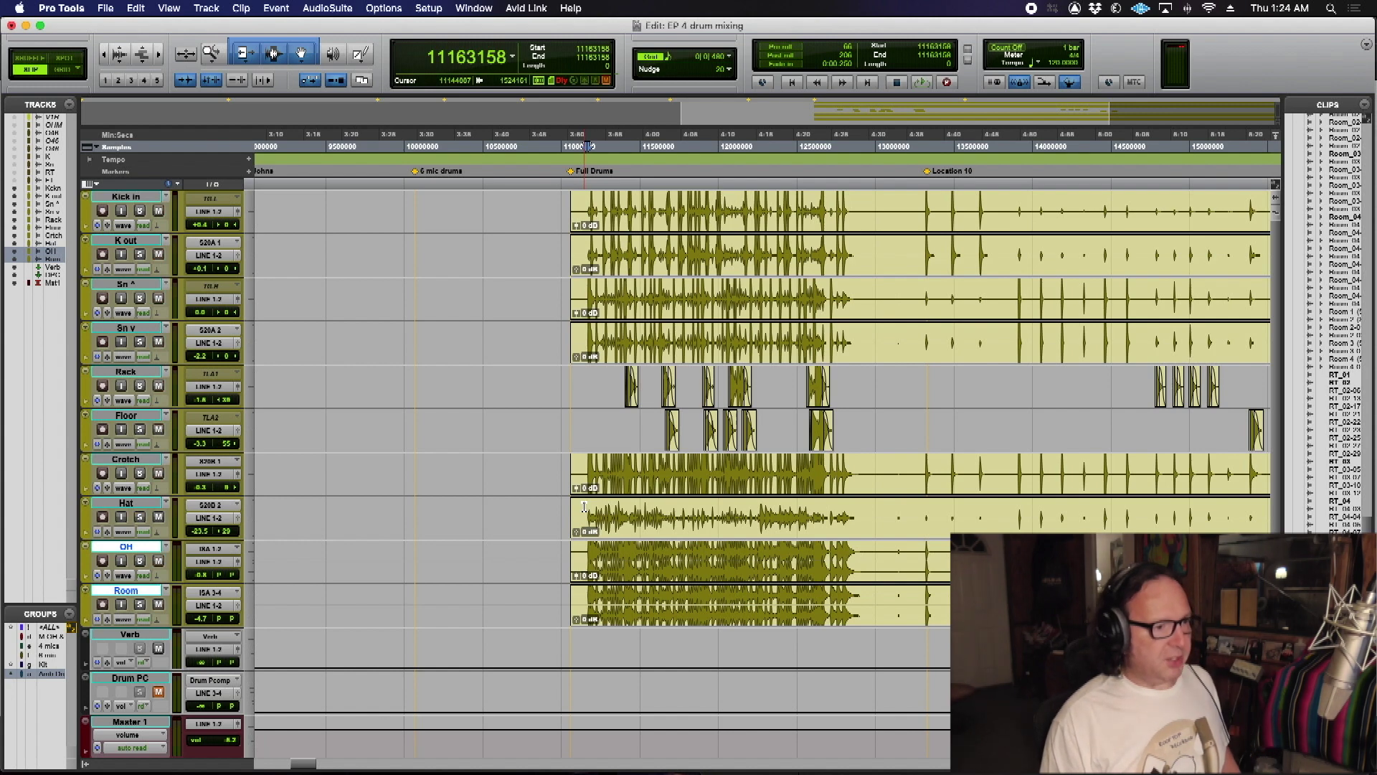
left_click(584, 506)
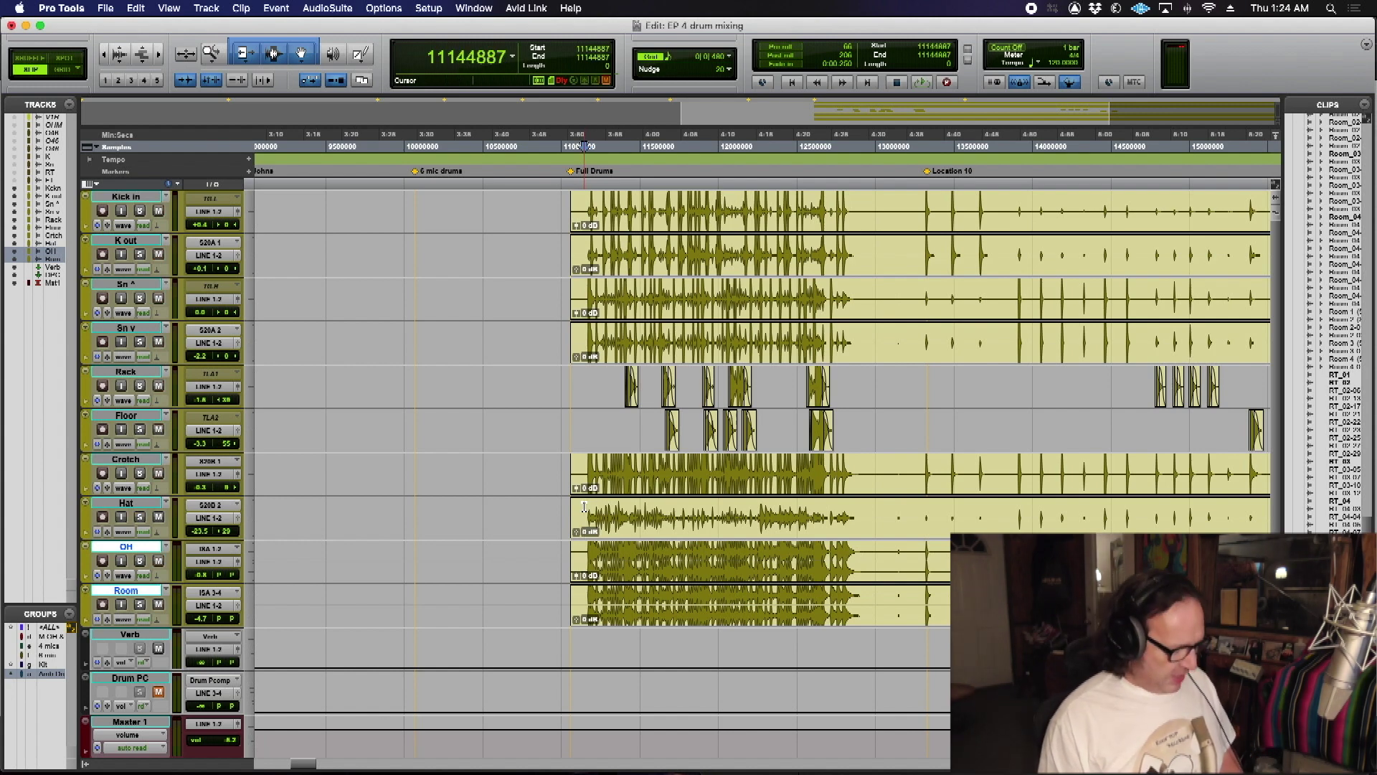
key("super+equal")
key("space")
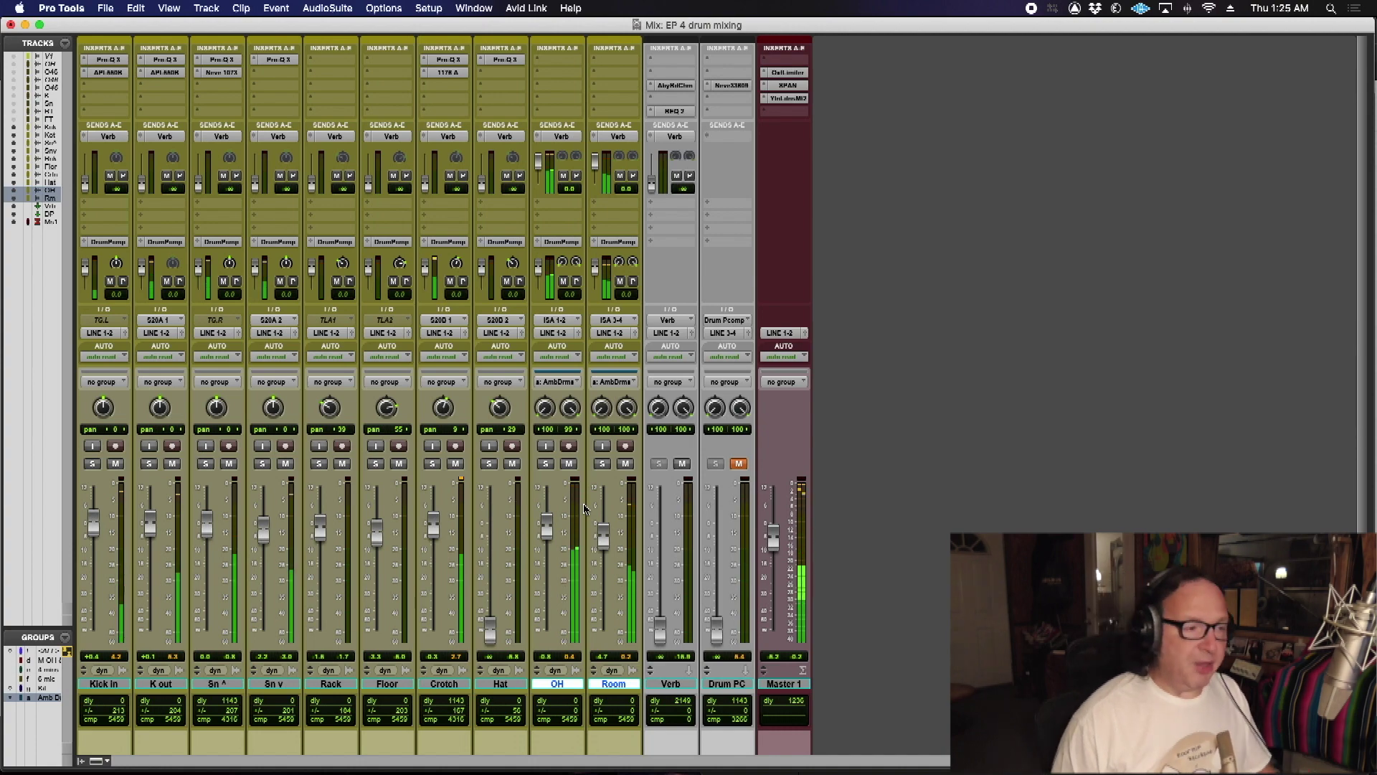
Step: Return the track waveforms to their normal vertical zoom in the Edit window and stop playback
key("super+equal")
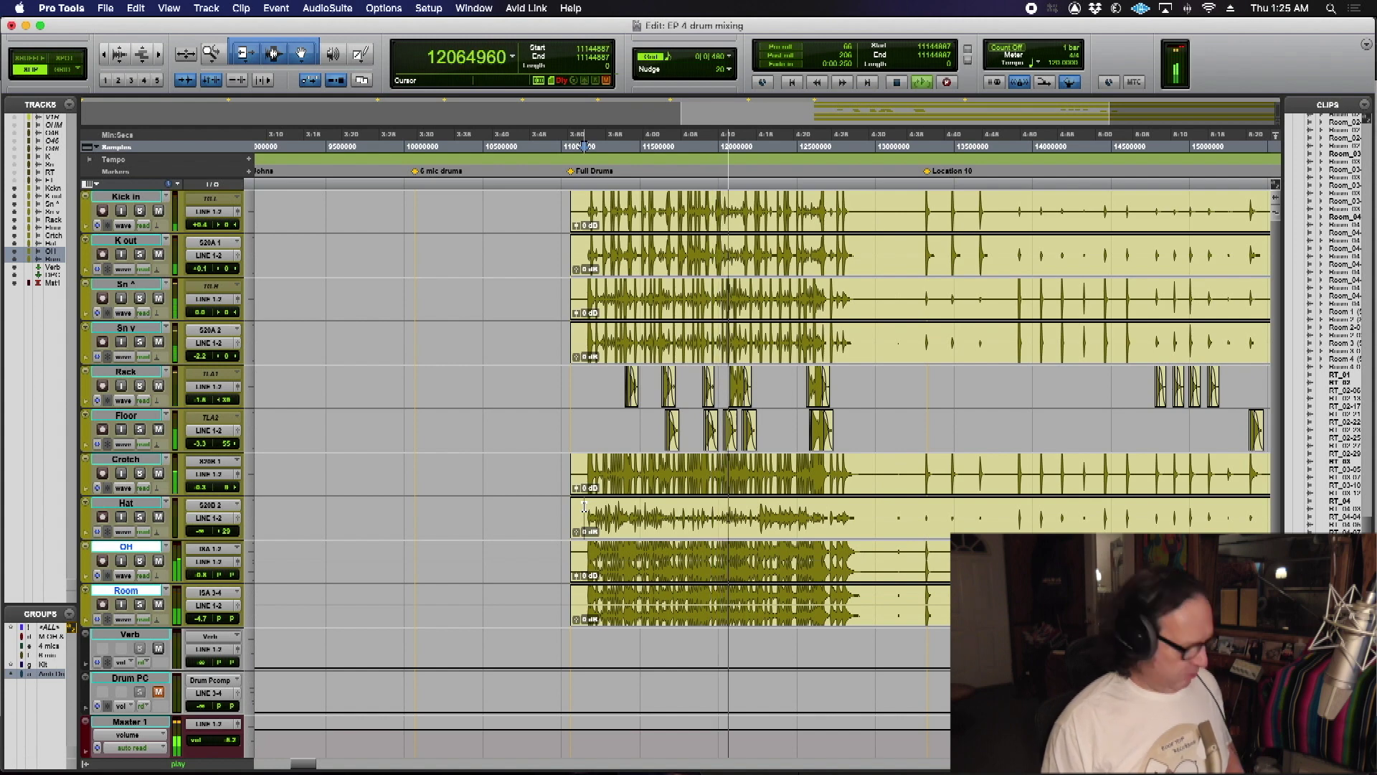
key("ctrl+alt+super+bracketleft")
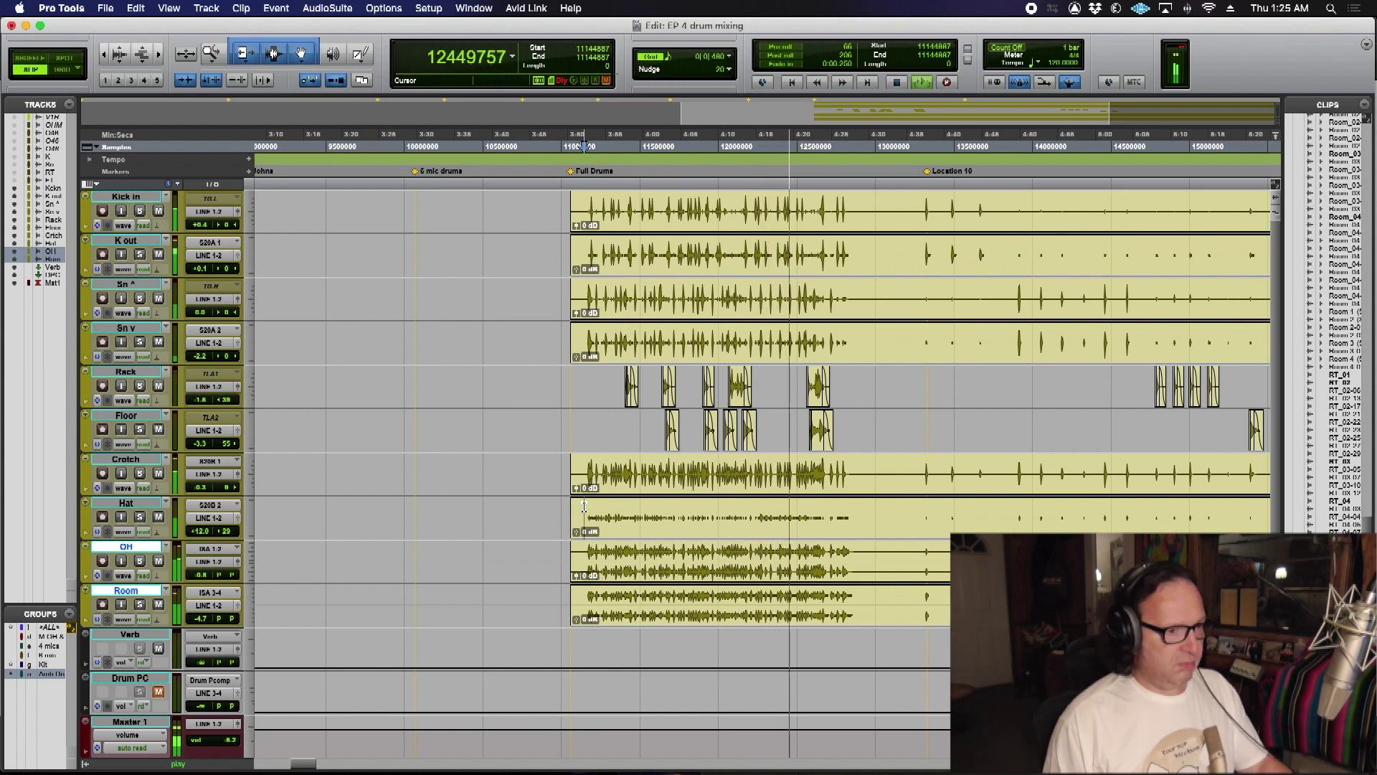
key("space")
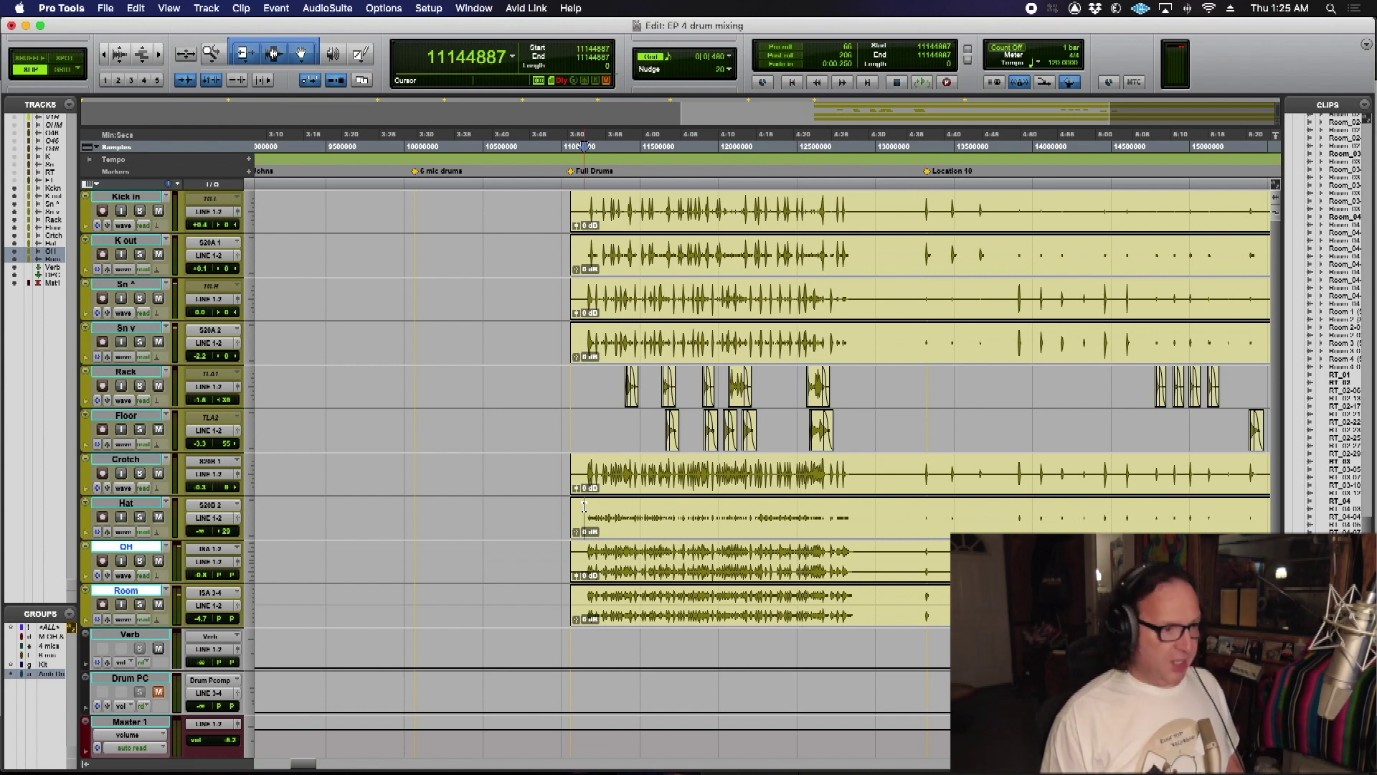
key("super+equal")
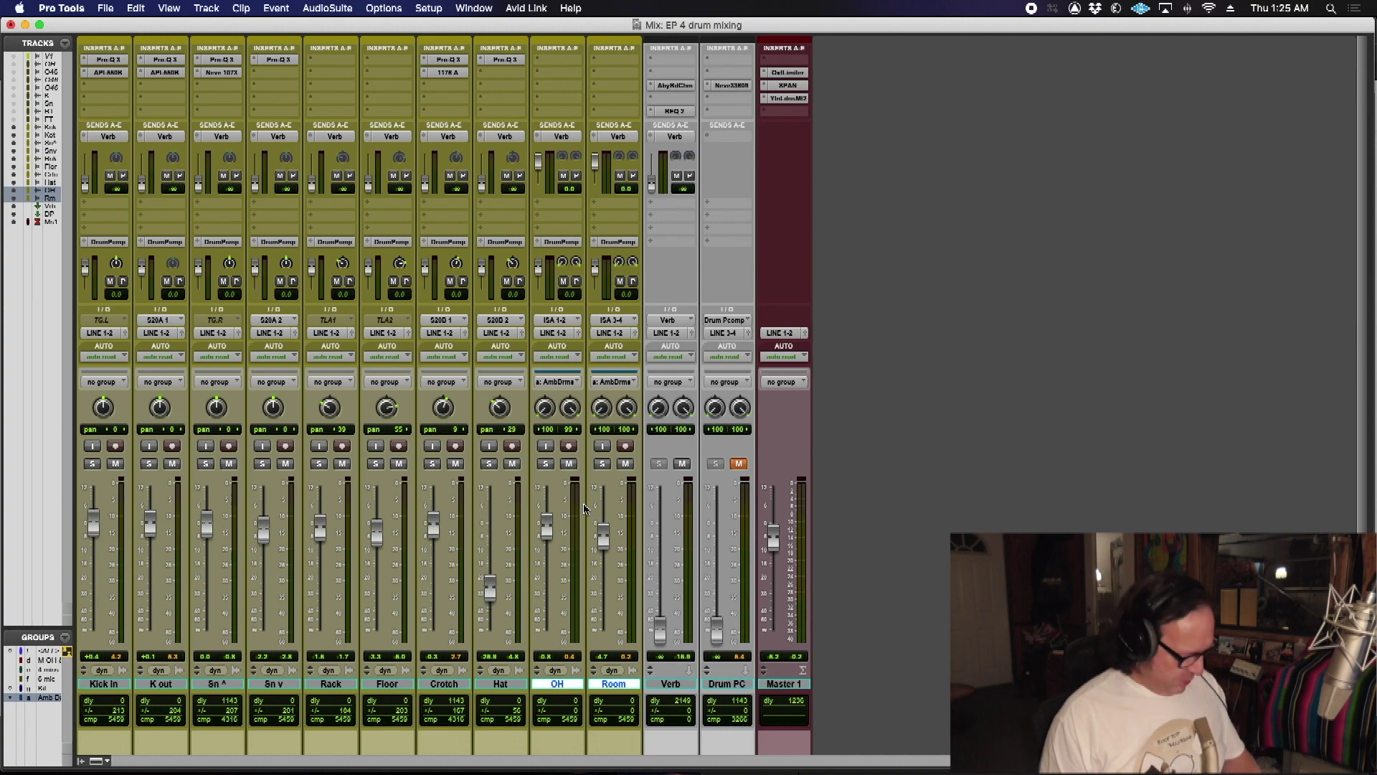
key("super+equal")
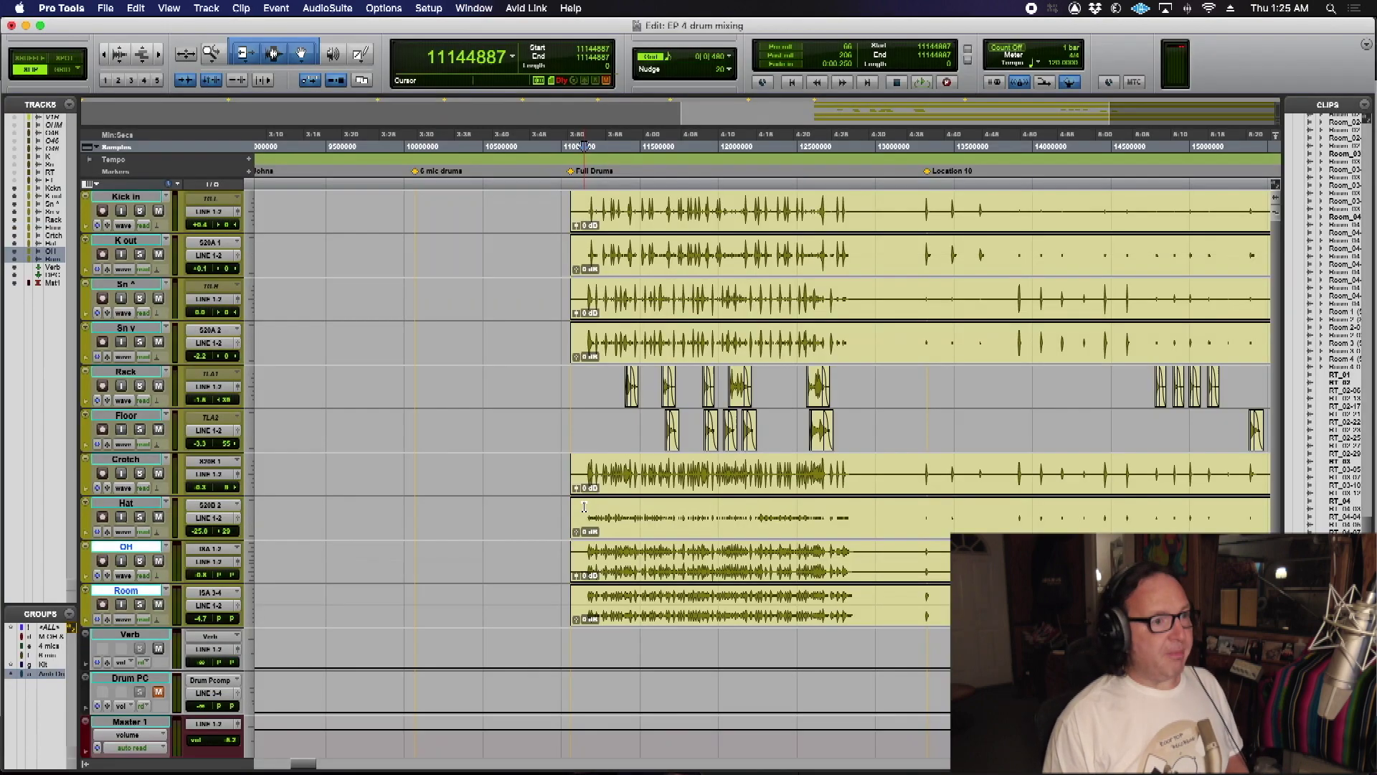
Step: Select the drum performance from its first hit to its last on OH and Room, and show the Mix window
left_click(590, 559)
left_click_drag(590, 559, 854, 610)
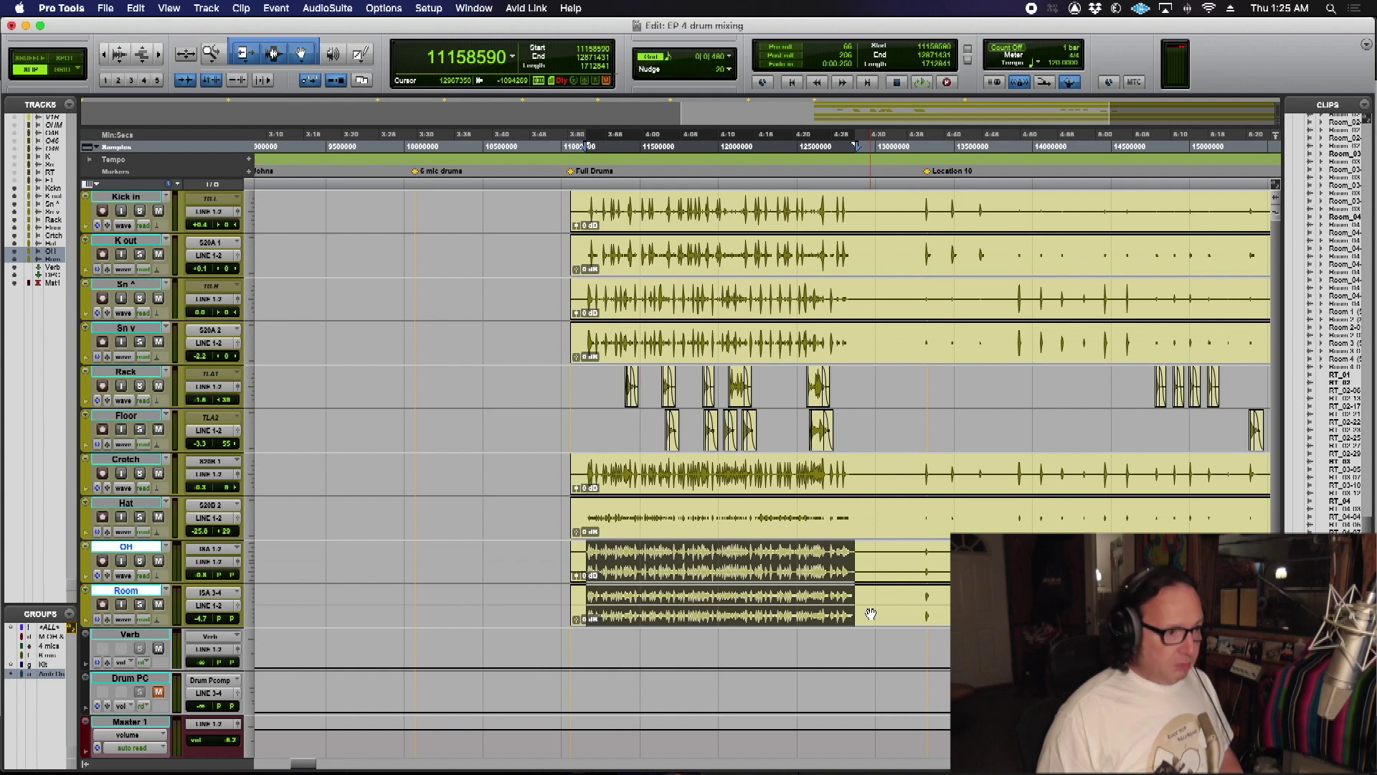
key("super+equal")
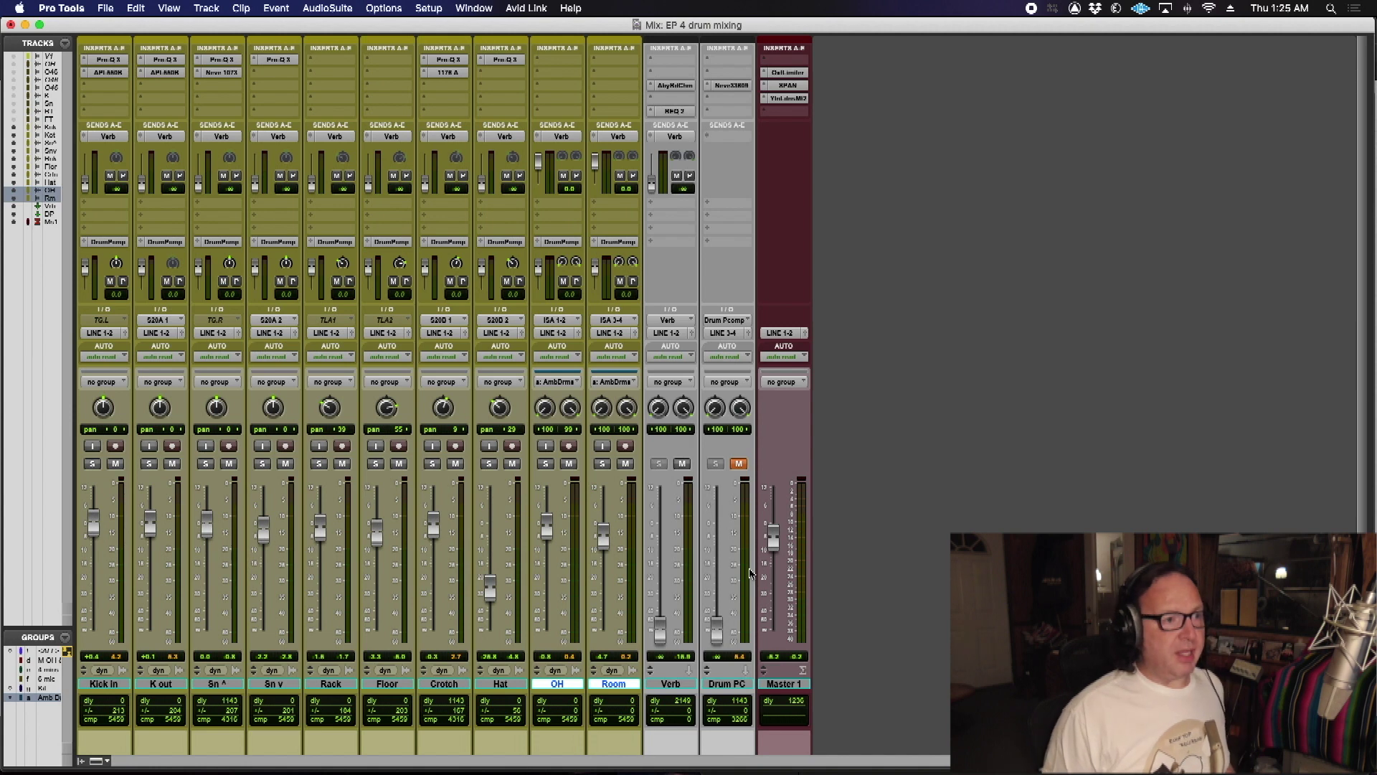
Step: Try centring Room's left and right pans and undo both pan changes
left_click(603, 413, "alt")
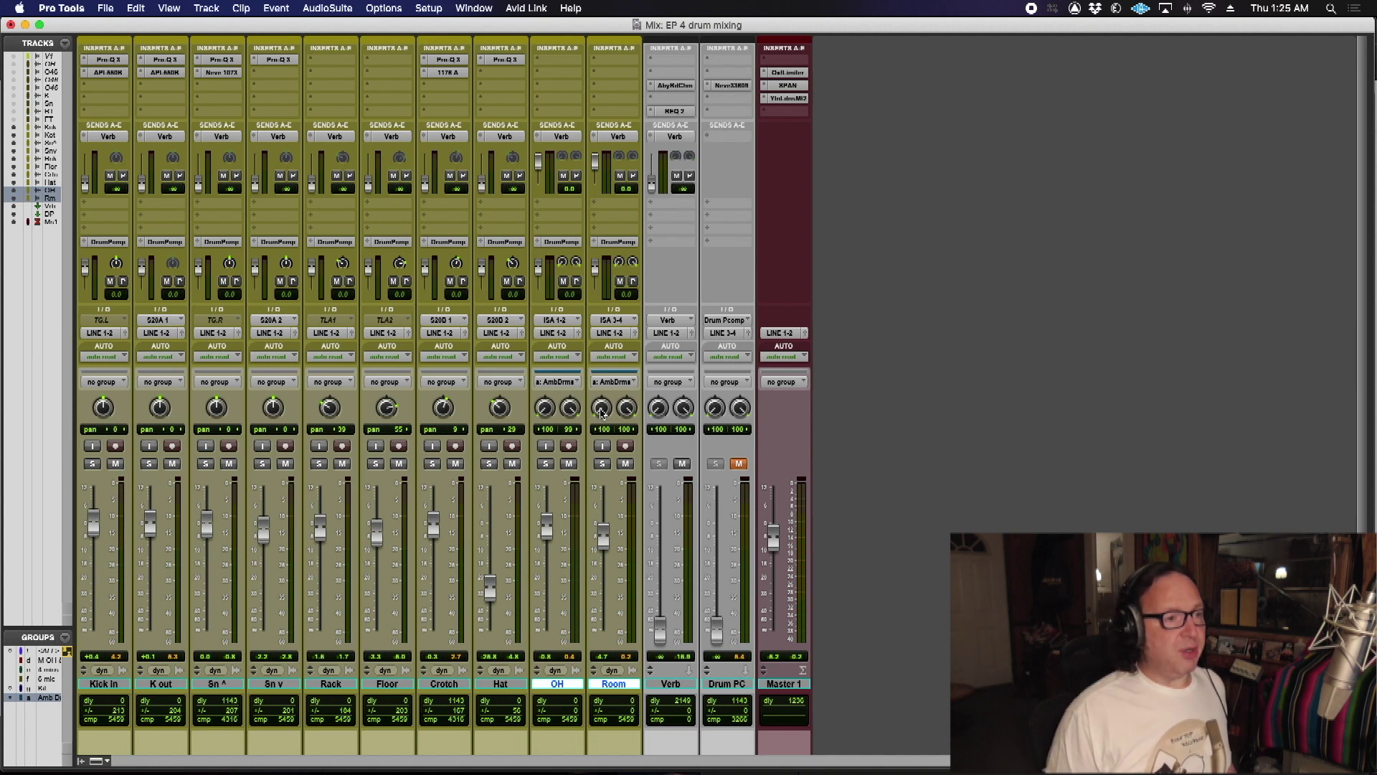
left_click(629, 411, "alt")
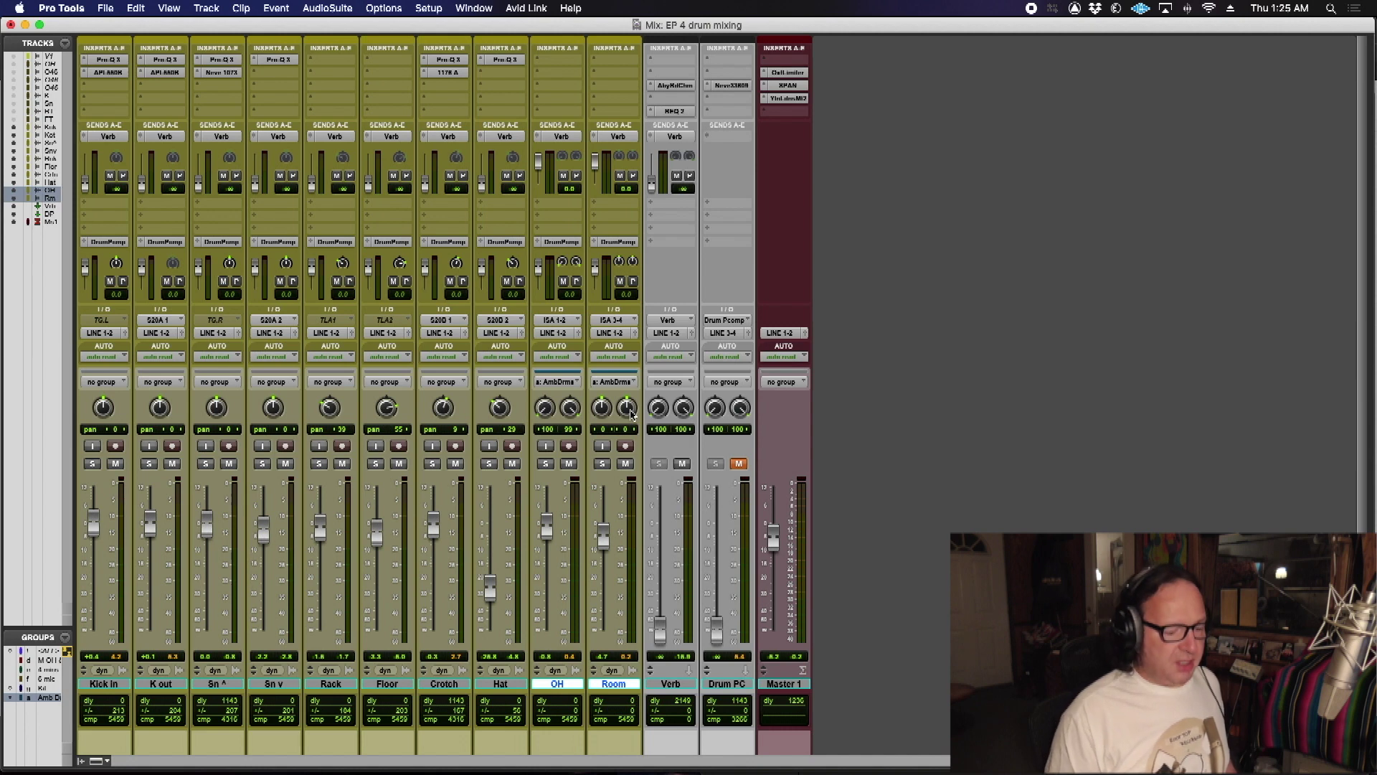
key("super+z")
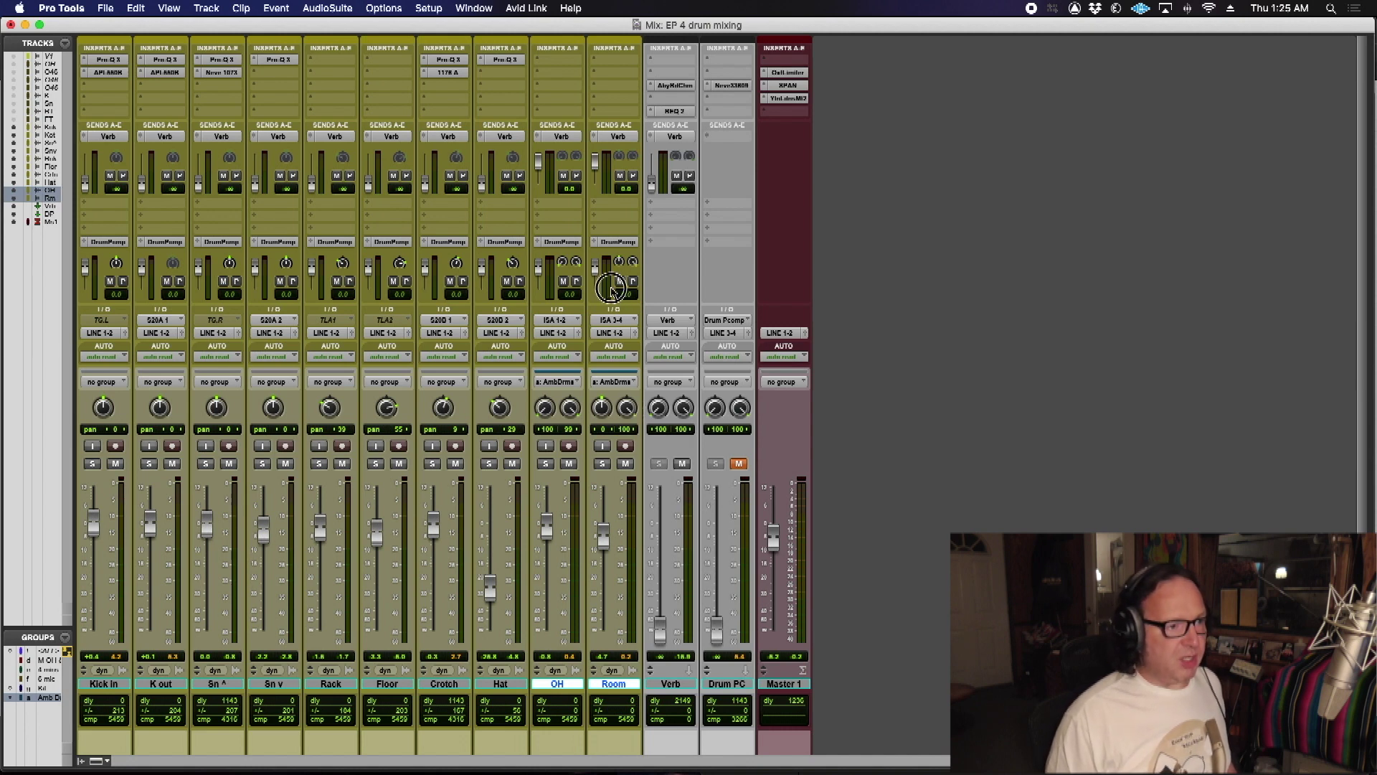
key("super+z")
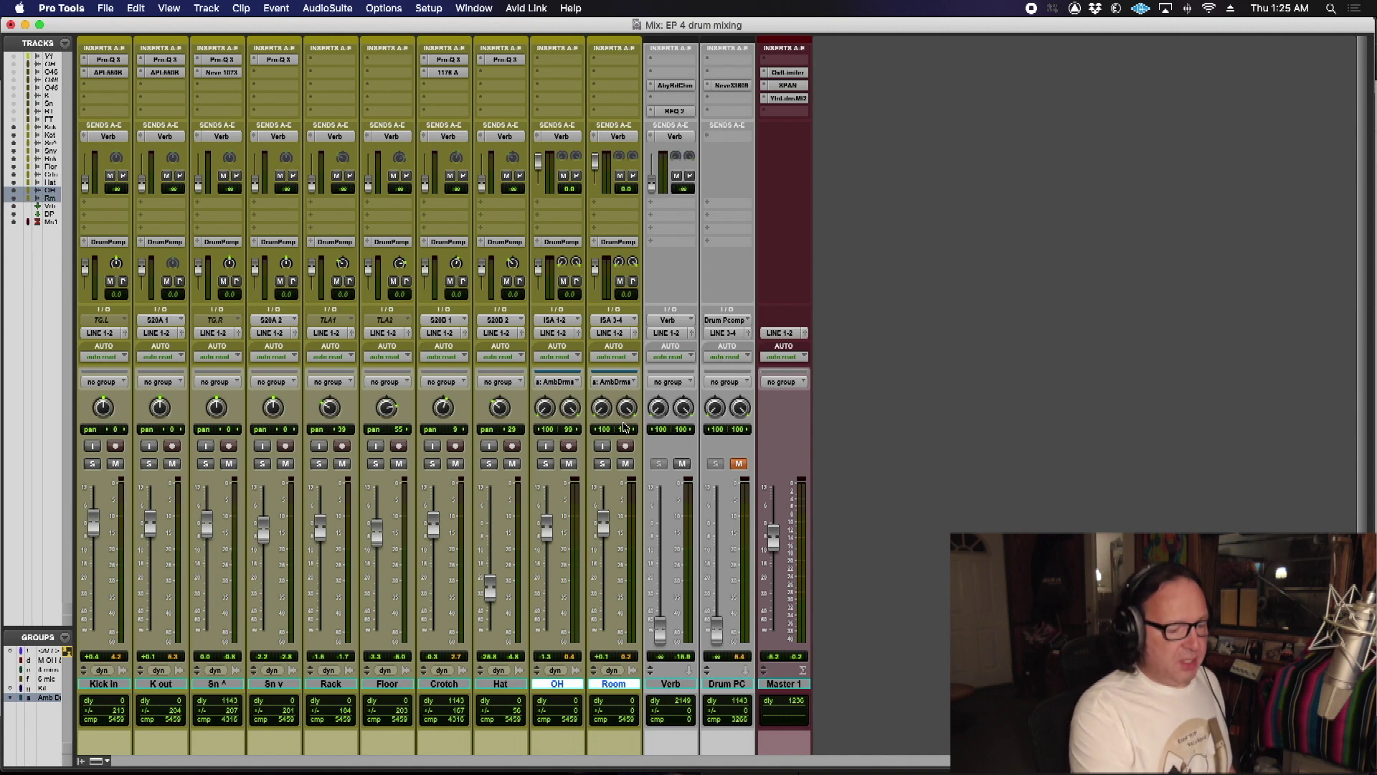
Step: Audition OH and Room in solo, clear the solos, and listen to the full kit while viewing the Edit and Mix windows
key("shift+s")
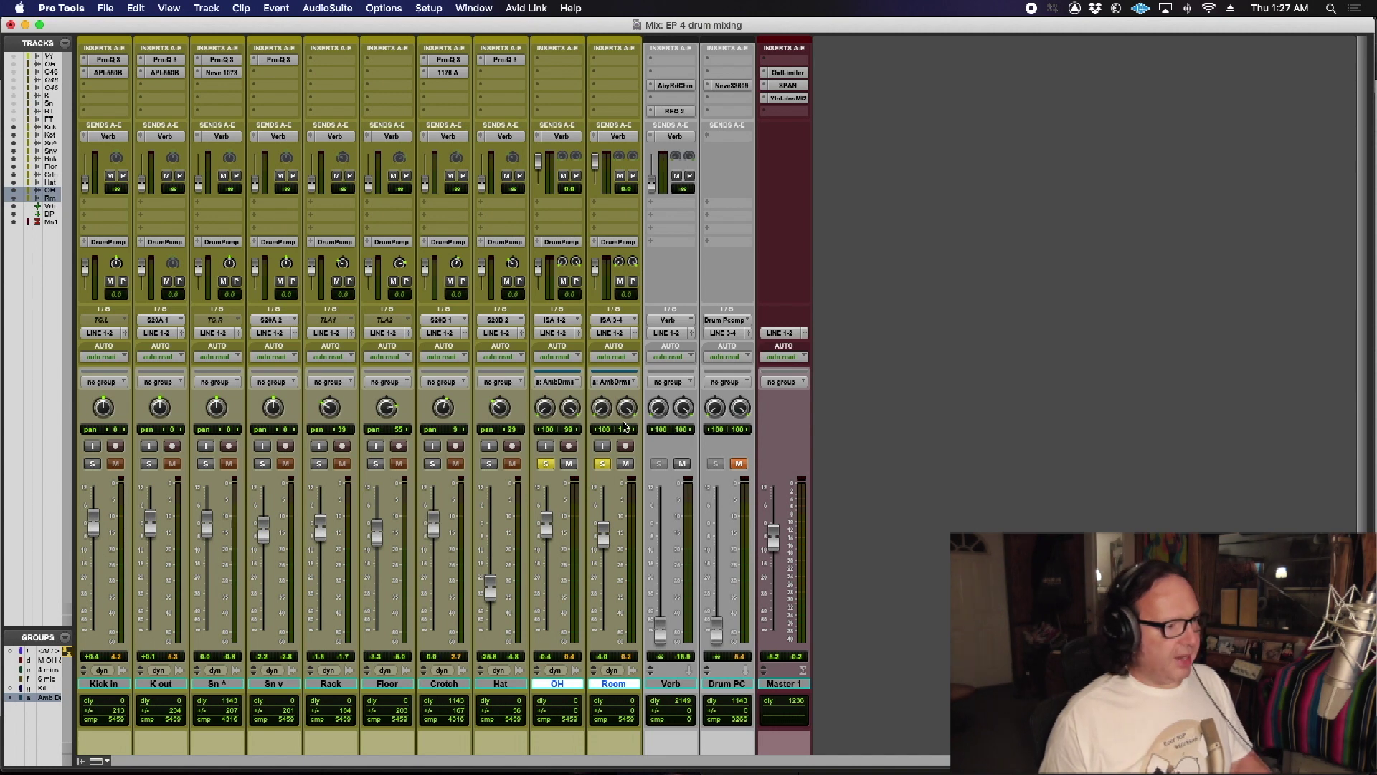
key("shift+s")
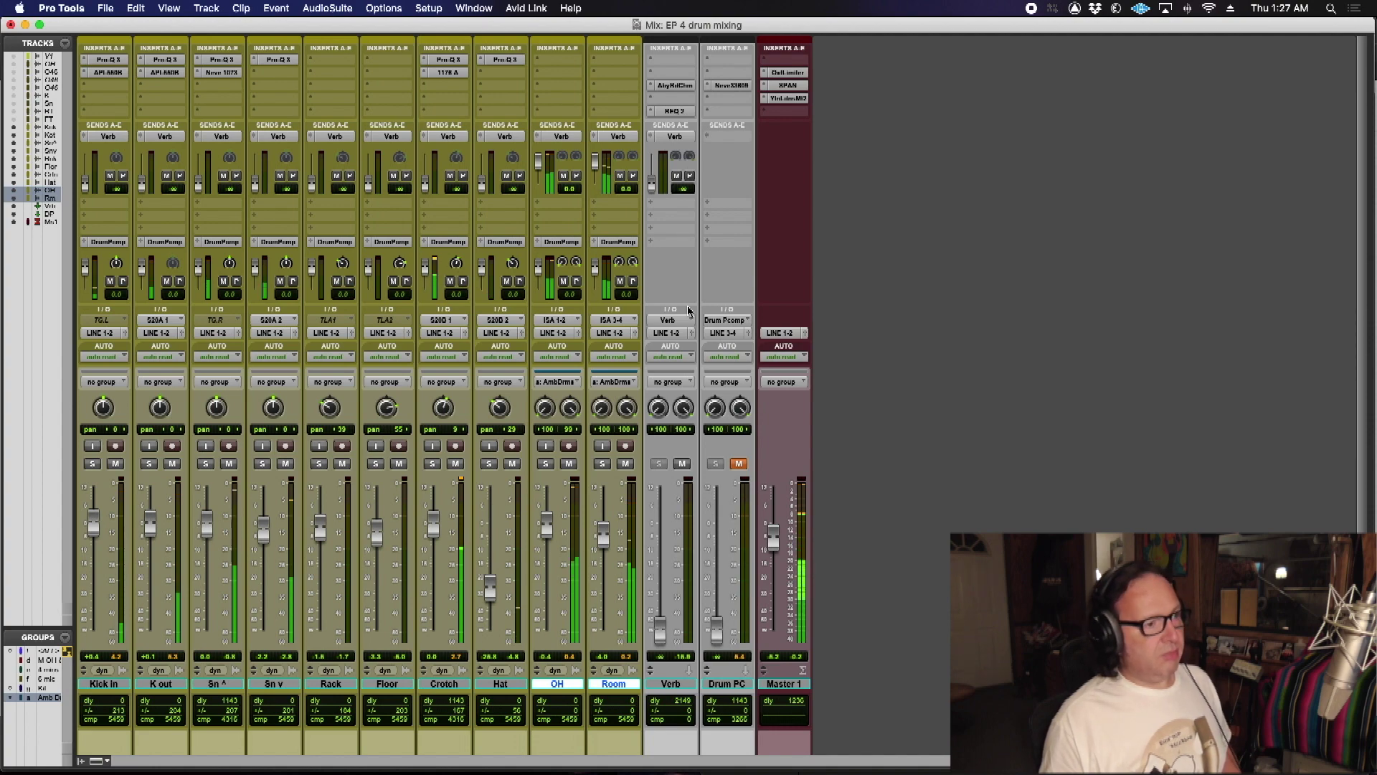
key("super+equal")
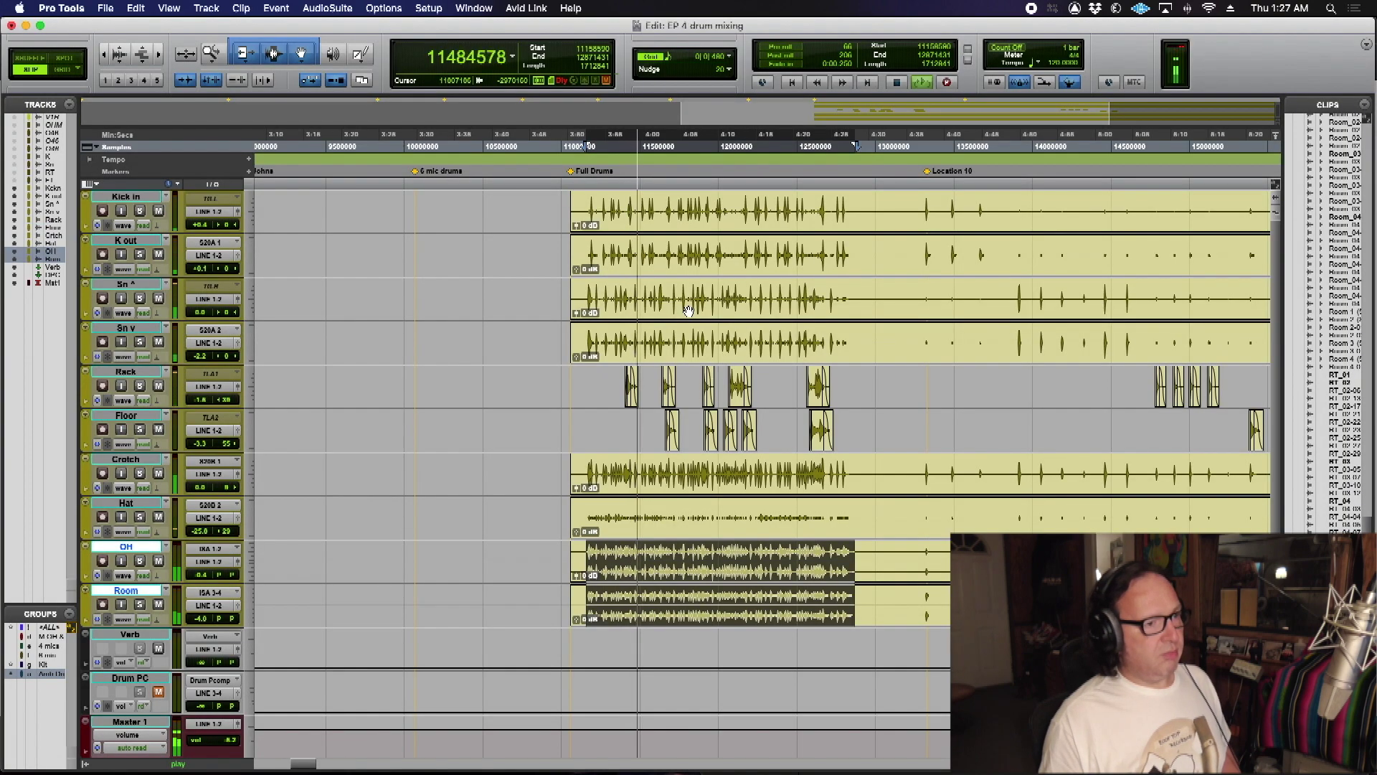
key("super+equal")
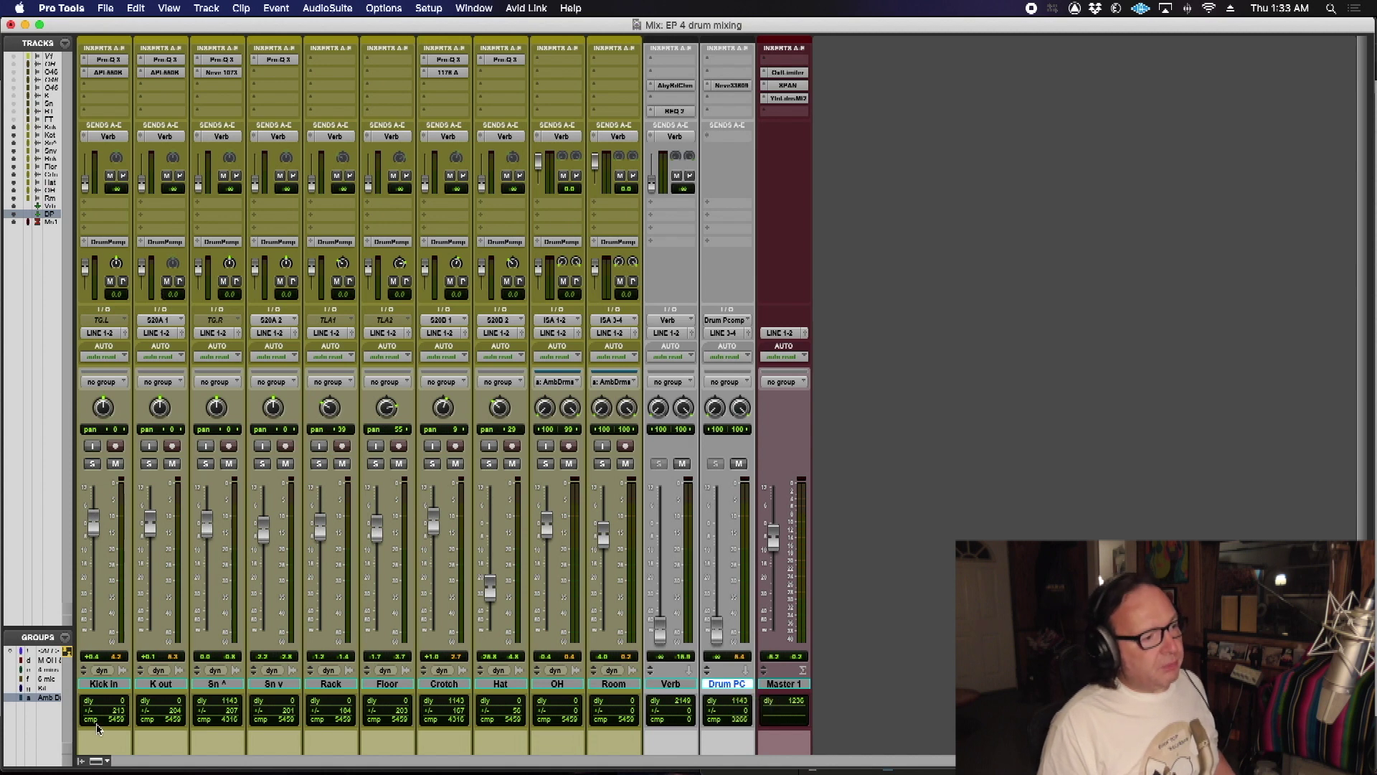
Step: Select the drum tracks from Kick in through Room and assign send E on all of them to the Drum Pcomp (Stereo) bus
left_click(103, 685)
left_click(614, 686, "shift")
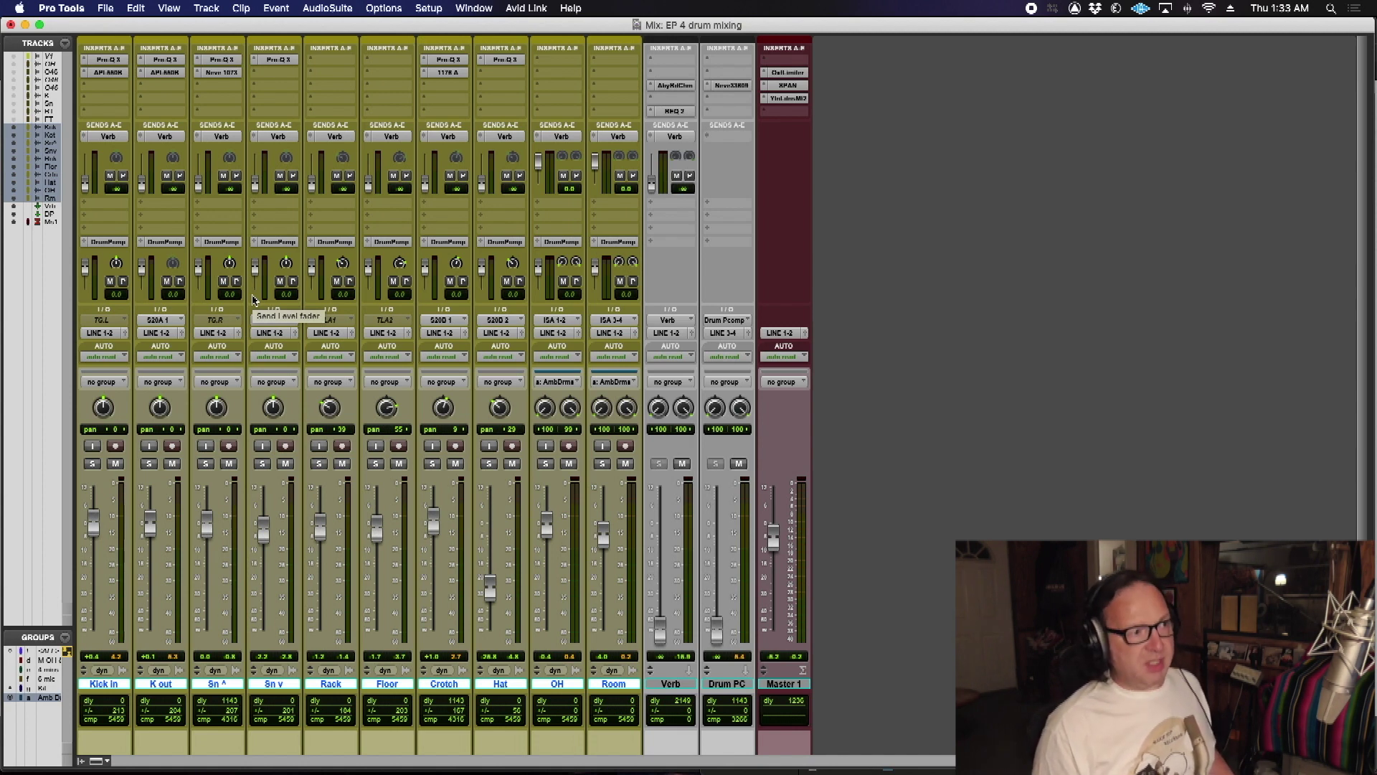
left_click(84, 242)
mouse_move(97, 255)
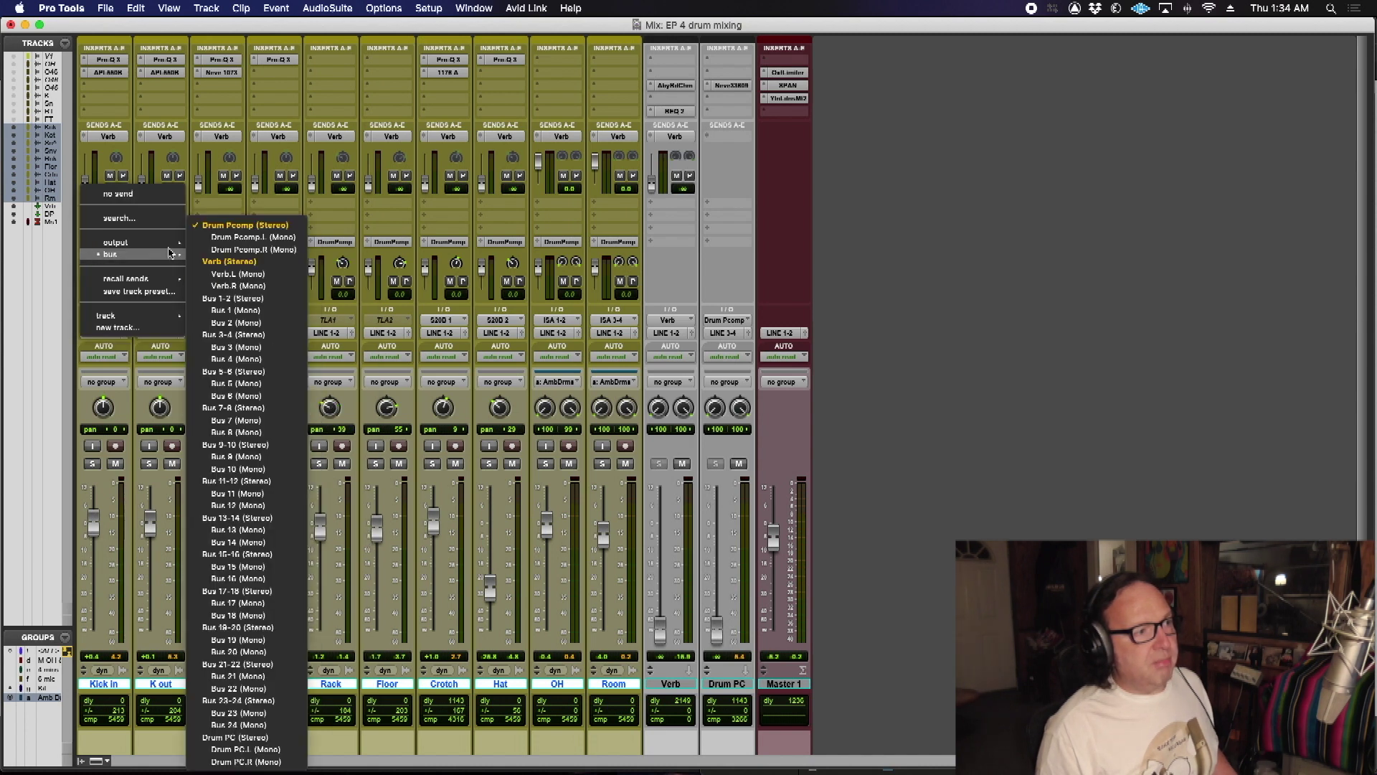
left_click(226, 228)
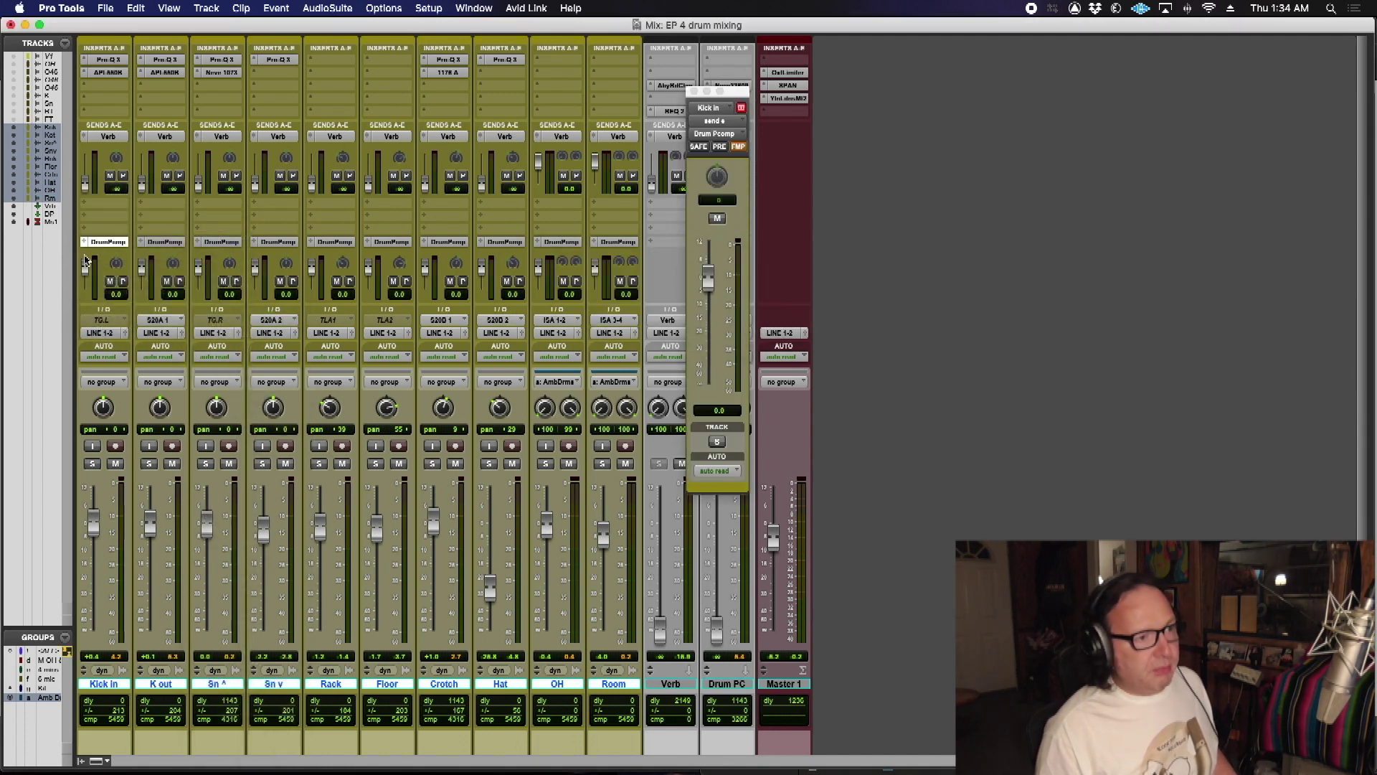
left_click(694, 92)
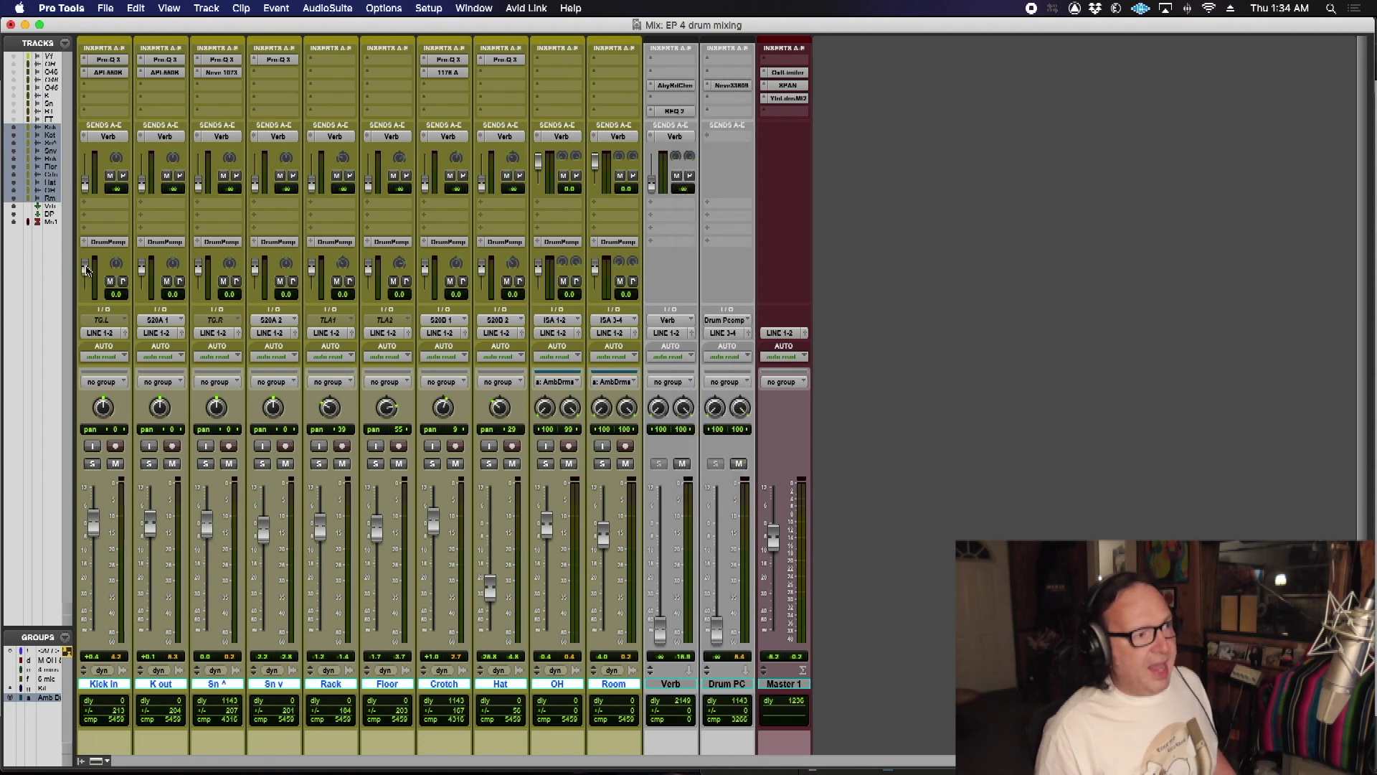
Step: Examine the Follow Main Pan setting in K out's Drum Pcomp send window and close the window
left_click(159, 243)
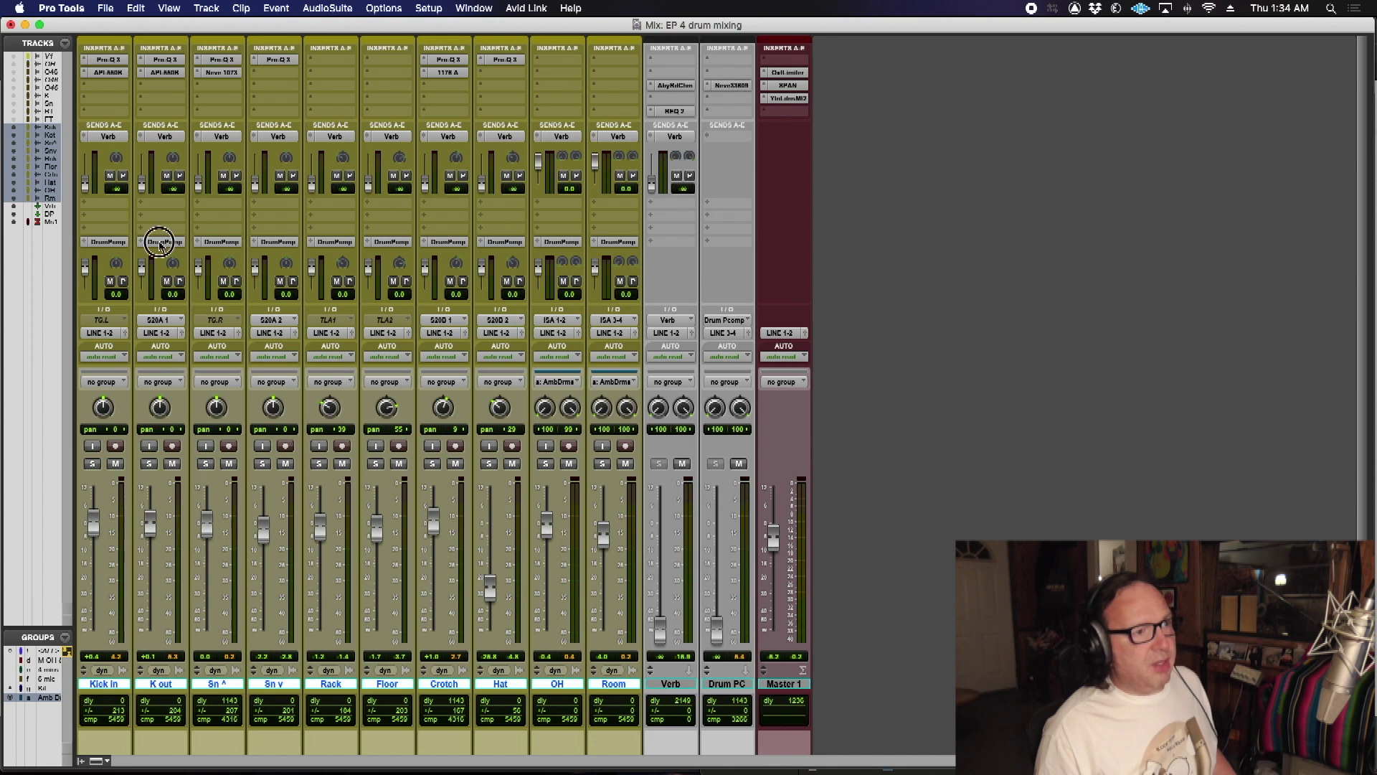
left_click(739, 148)
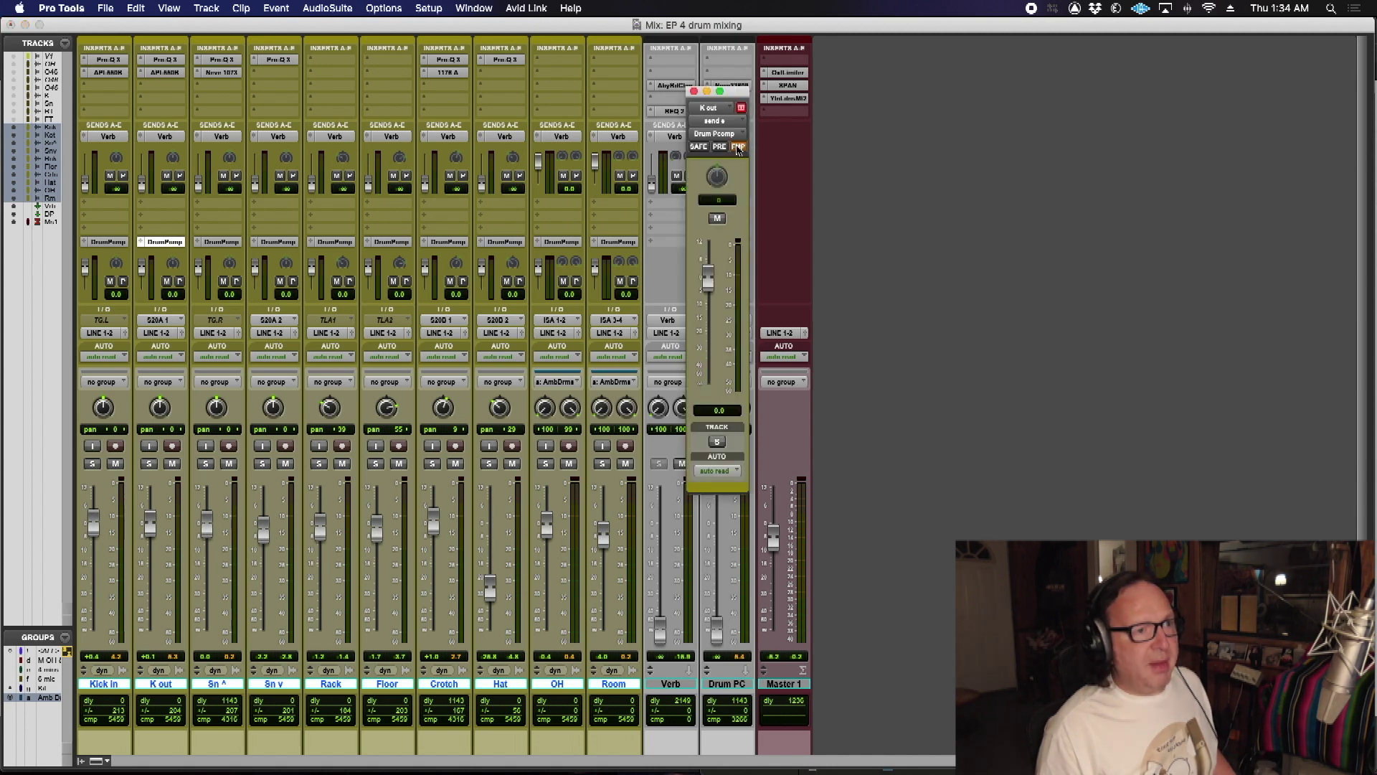
left_click(694, 91)
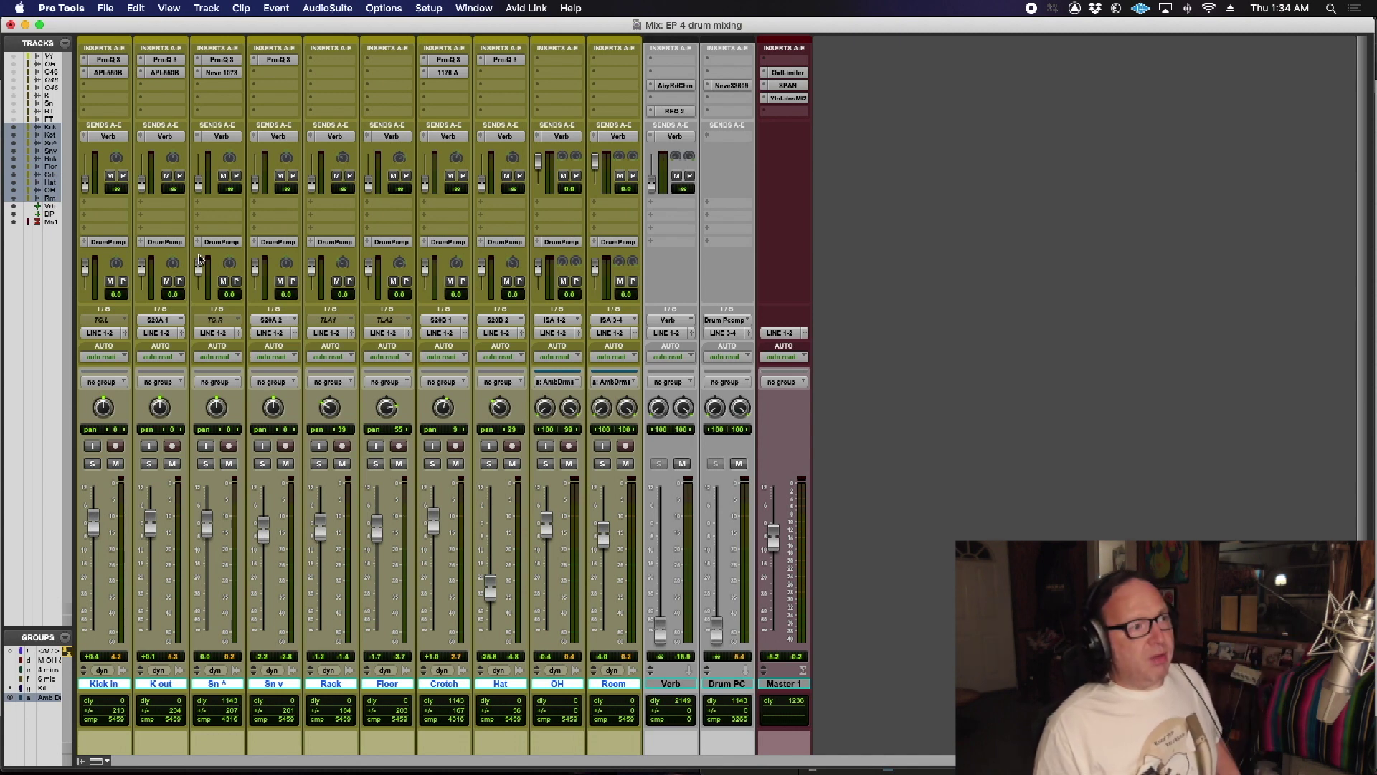
Step: Set the Drum PC track's audio input to the Drum Pcomp bus
left_click(726, 320)
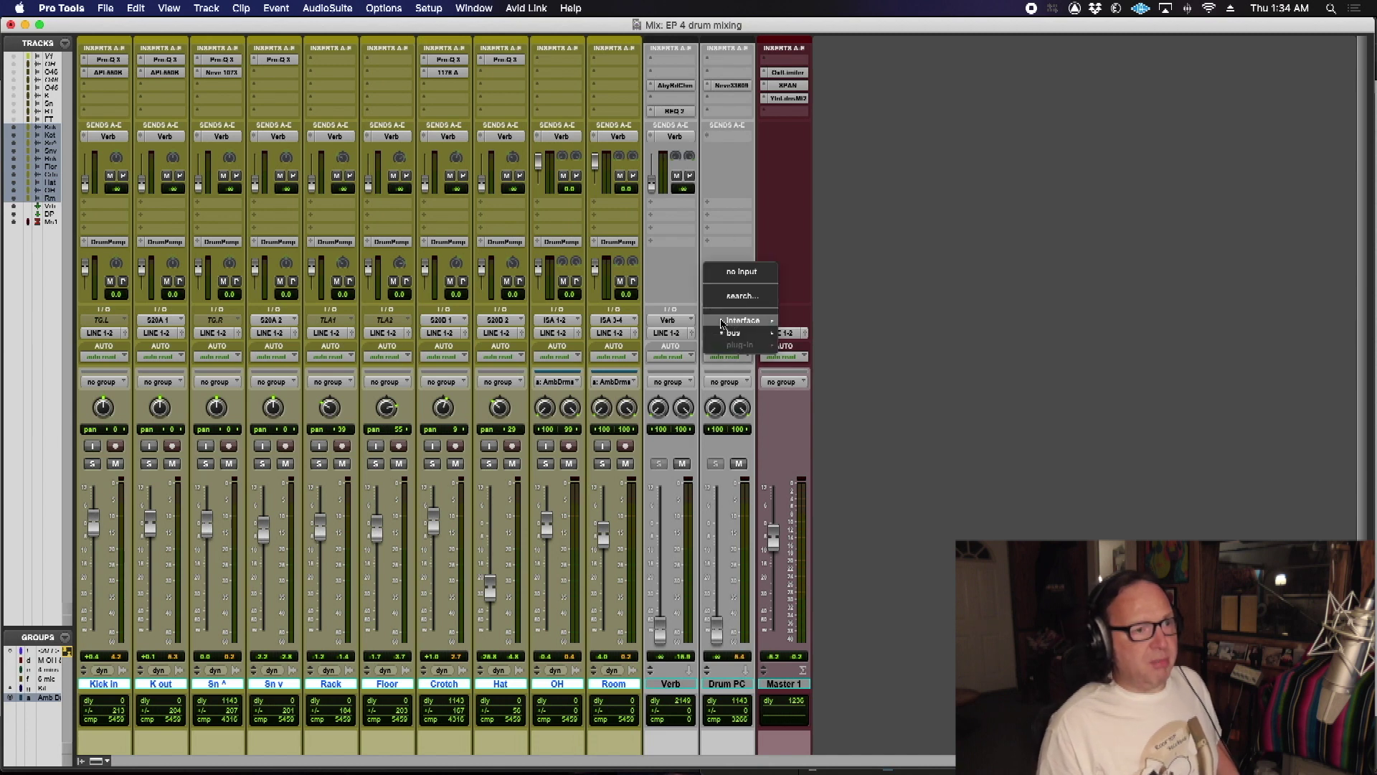
mouse_move(732, 332)
left_click(888, 275)
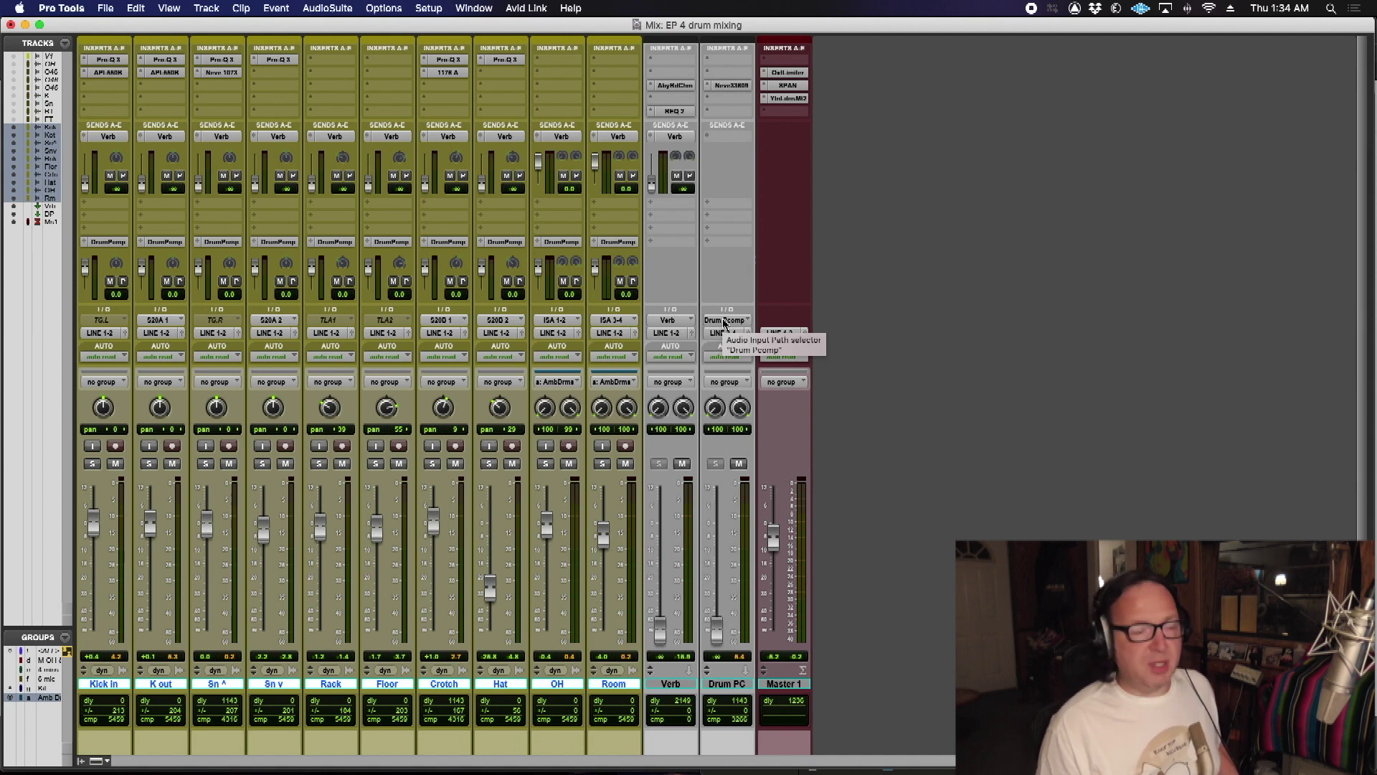
Step: Examine the UAD Neve 33609 compressor settings on Drum PC with its window moved clear of the inserts, and close it
left_click(731, 85)
left_click_drag(698, 38, 578, 150)
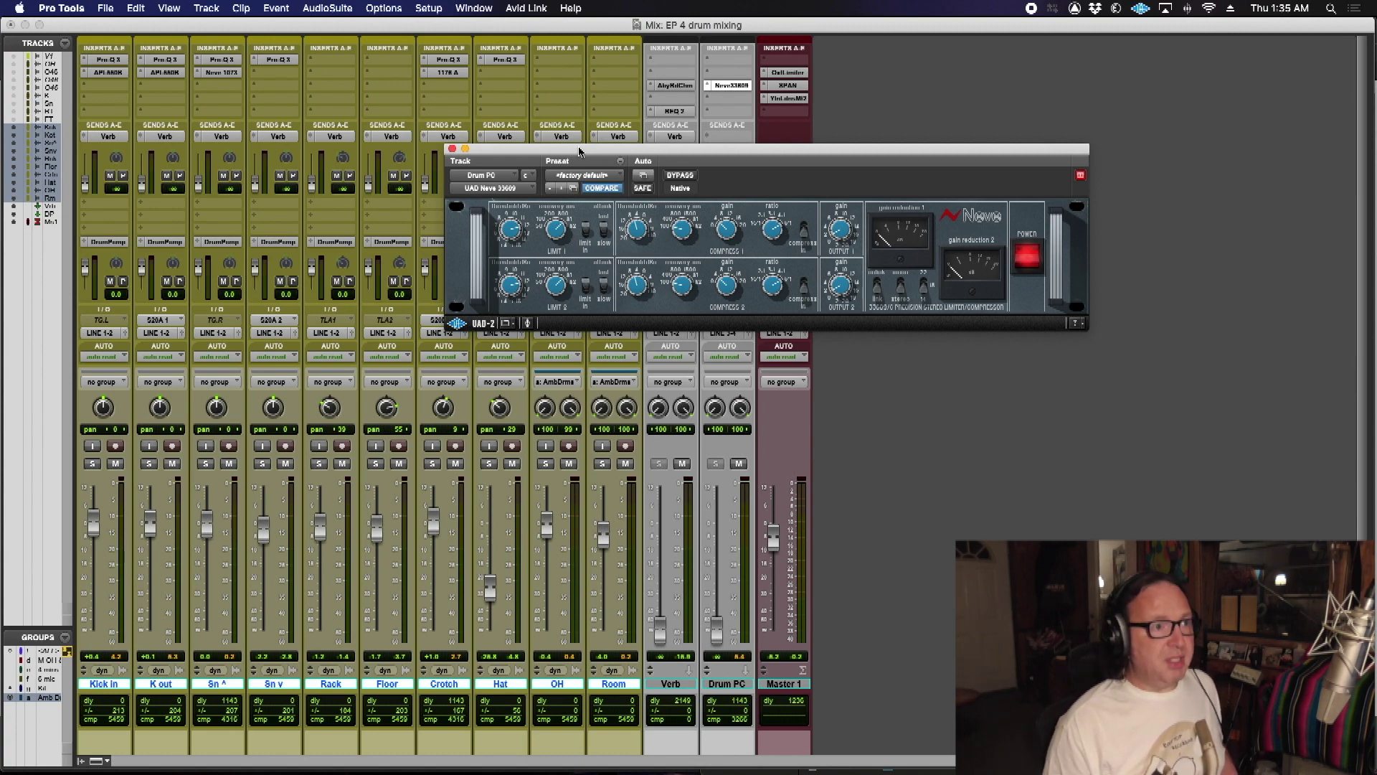
left_click_drag(580, 152, 541, 135)
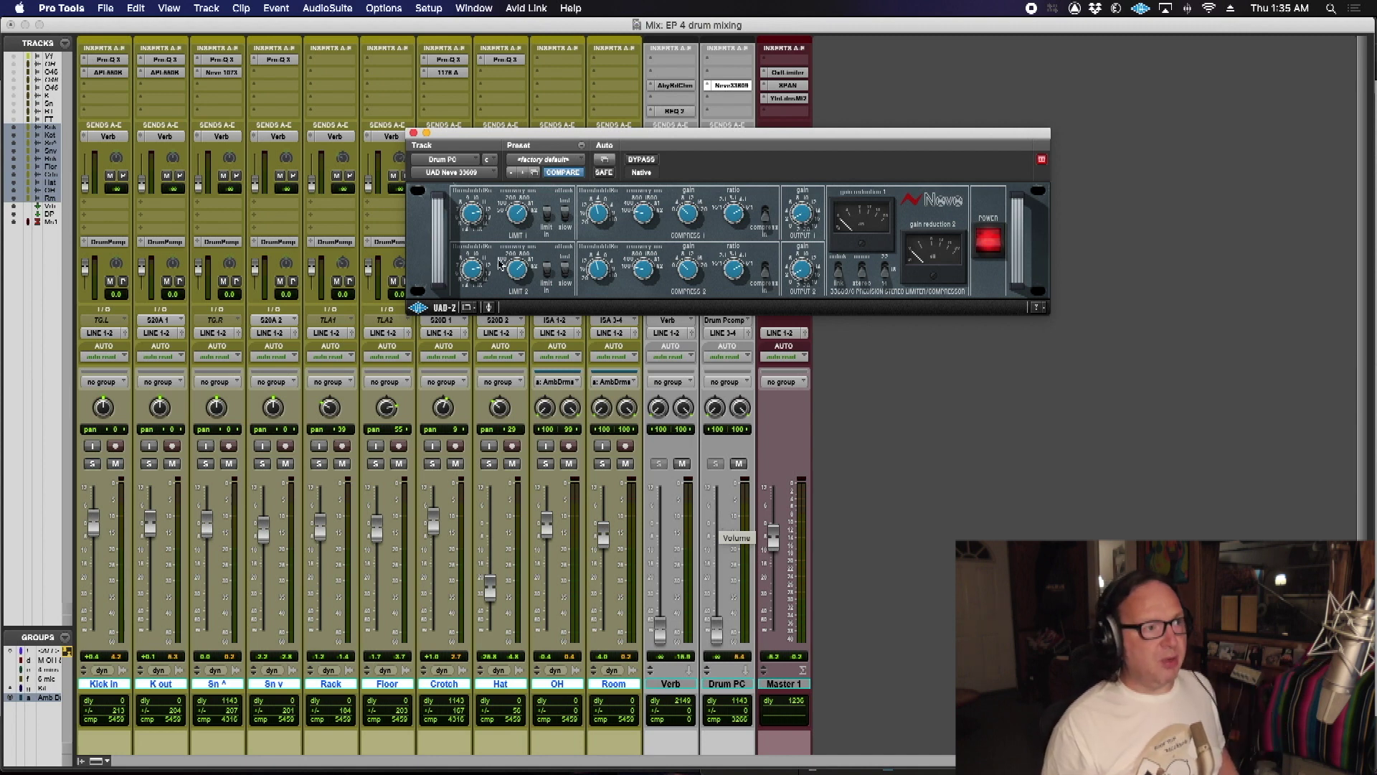
left_click(413, 133)
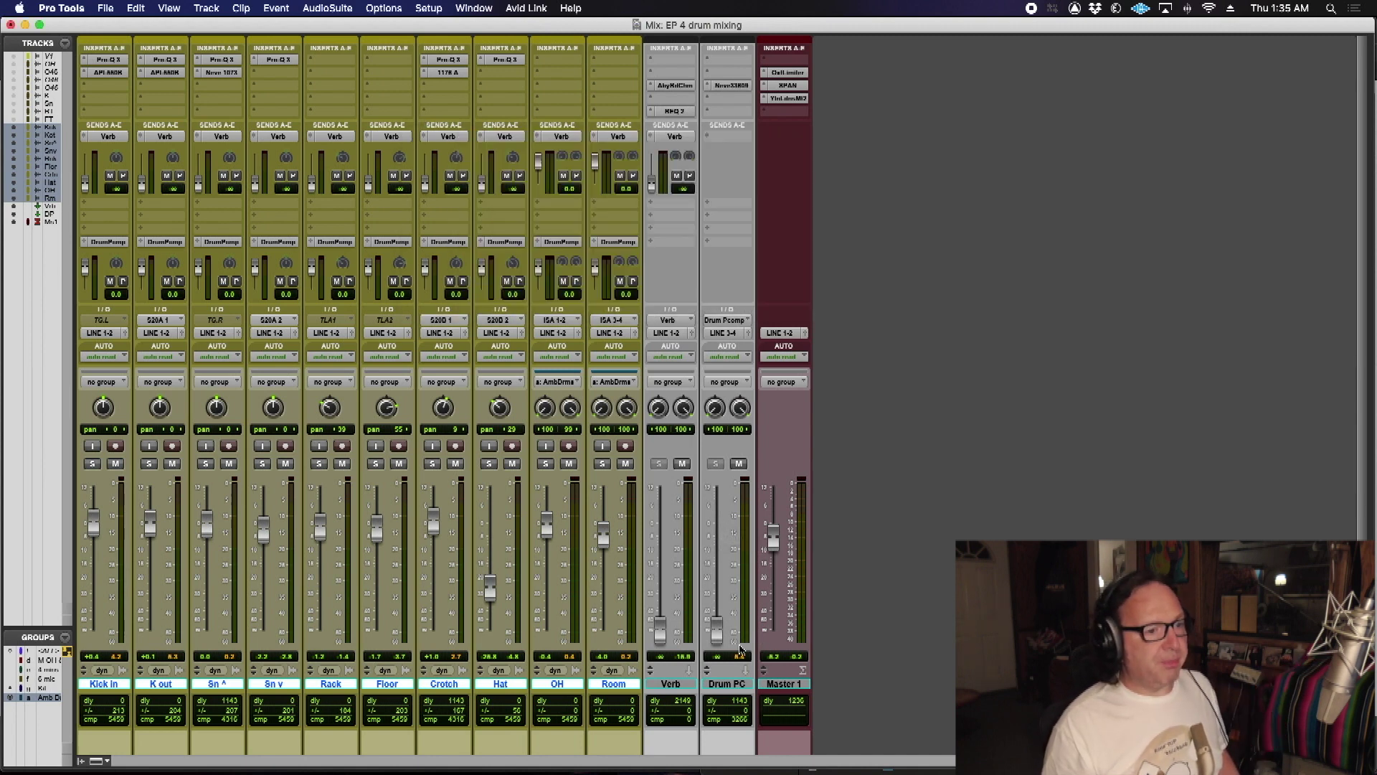
Step: Raise the Drum PC fader to blend in the parallel compression and enable the Kit group, checking playback in the Edit window
mouse_move(716, 630)
left_mouse_down()
mouse_move(717, 554)
mouse_move(716, 642)
left_mouse_up()
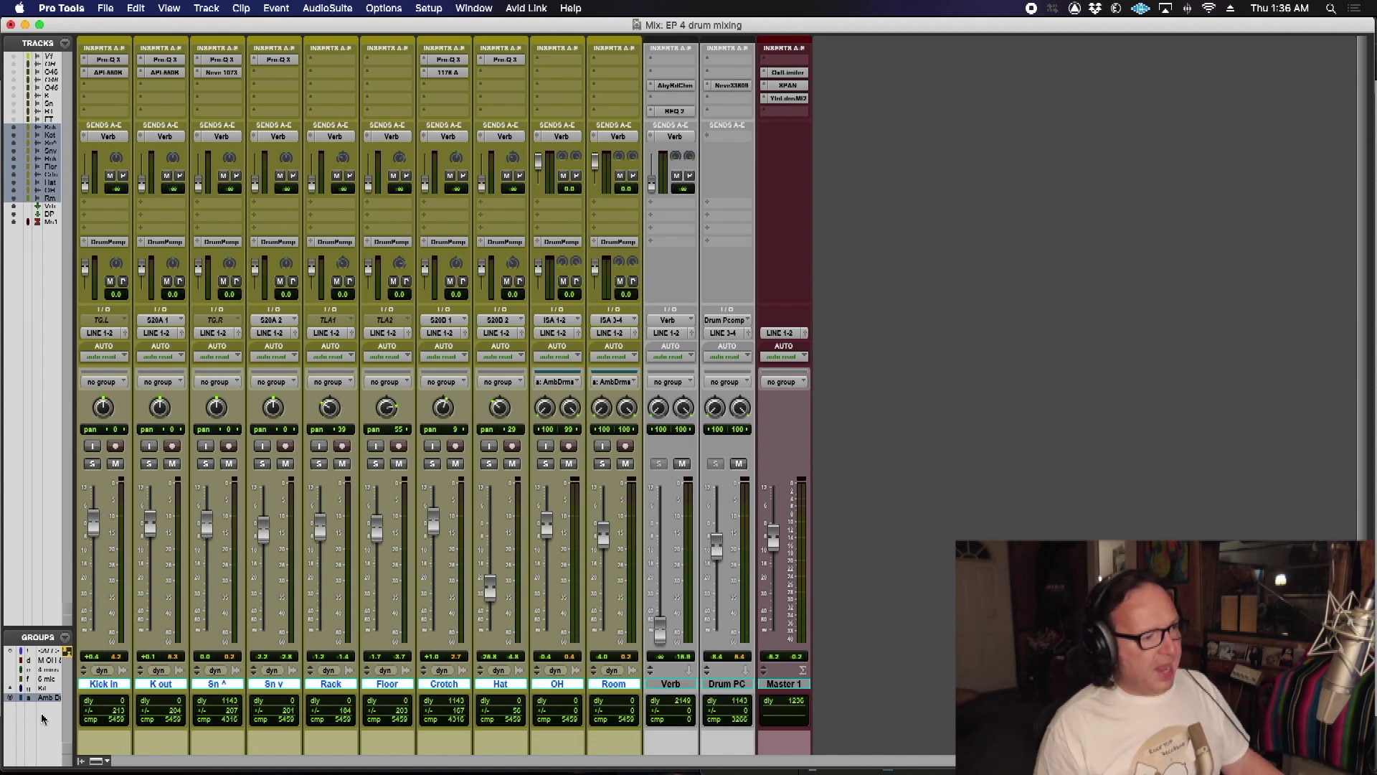
left_click(47, 688)
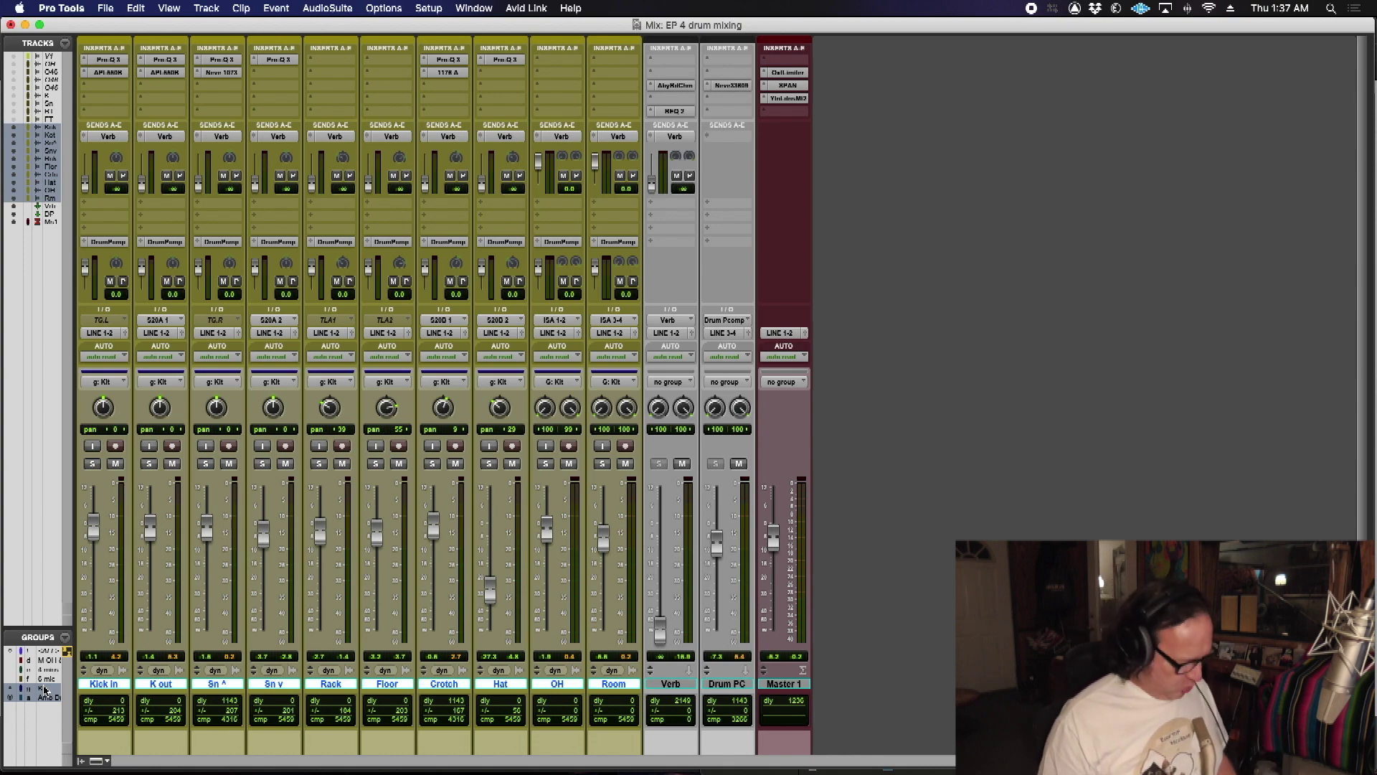
key("super+equal")
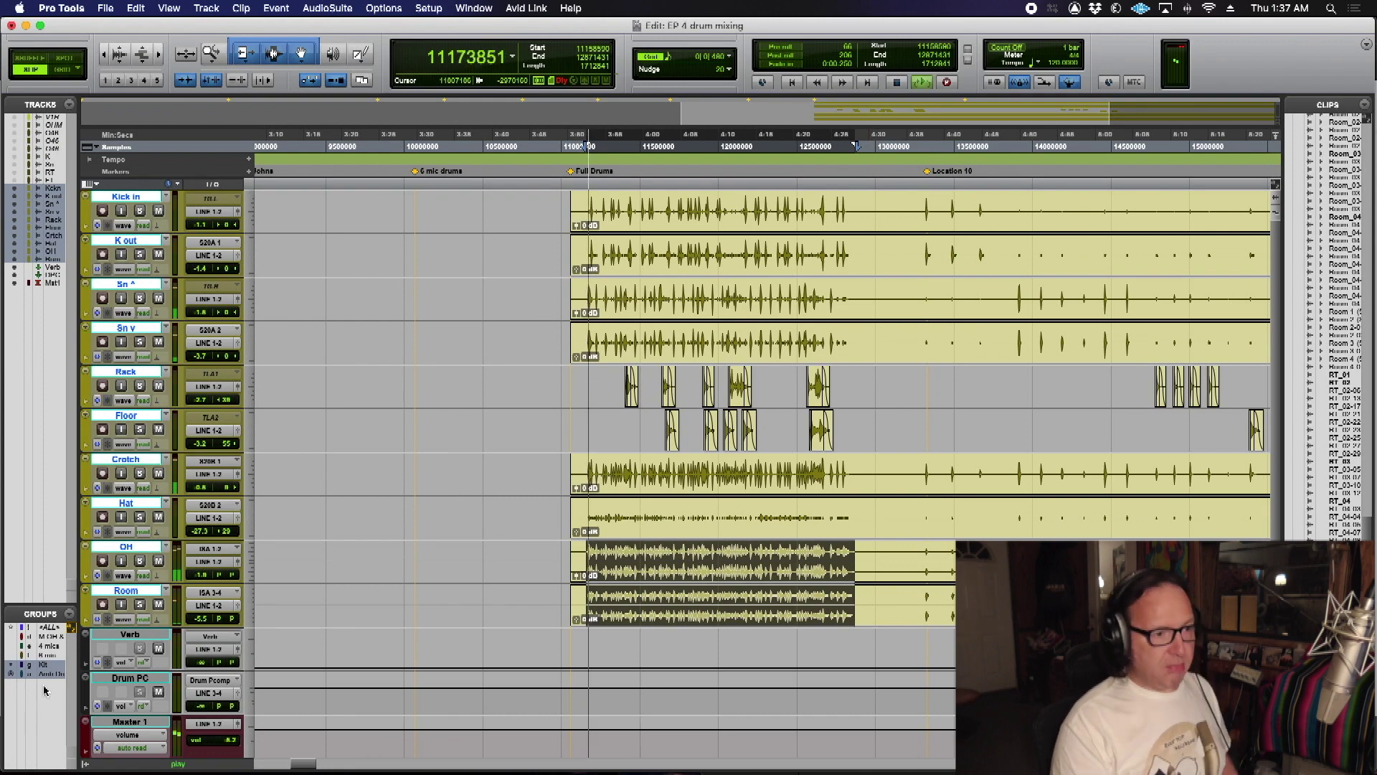
key("super+equal")
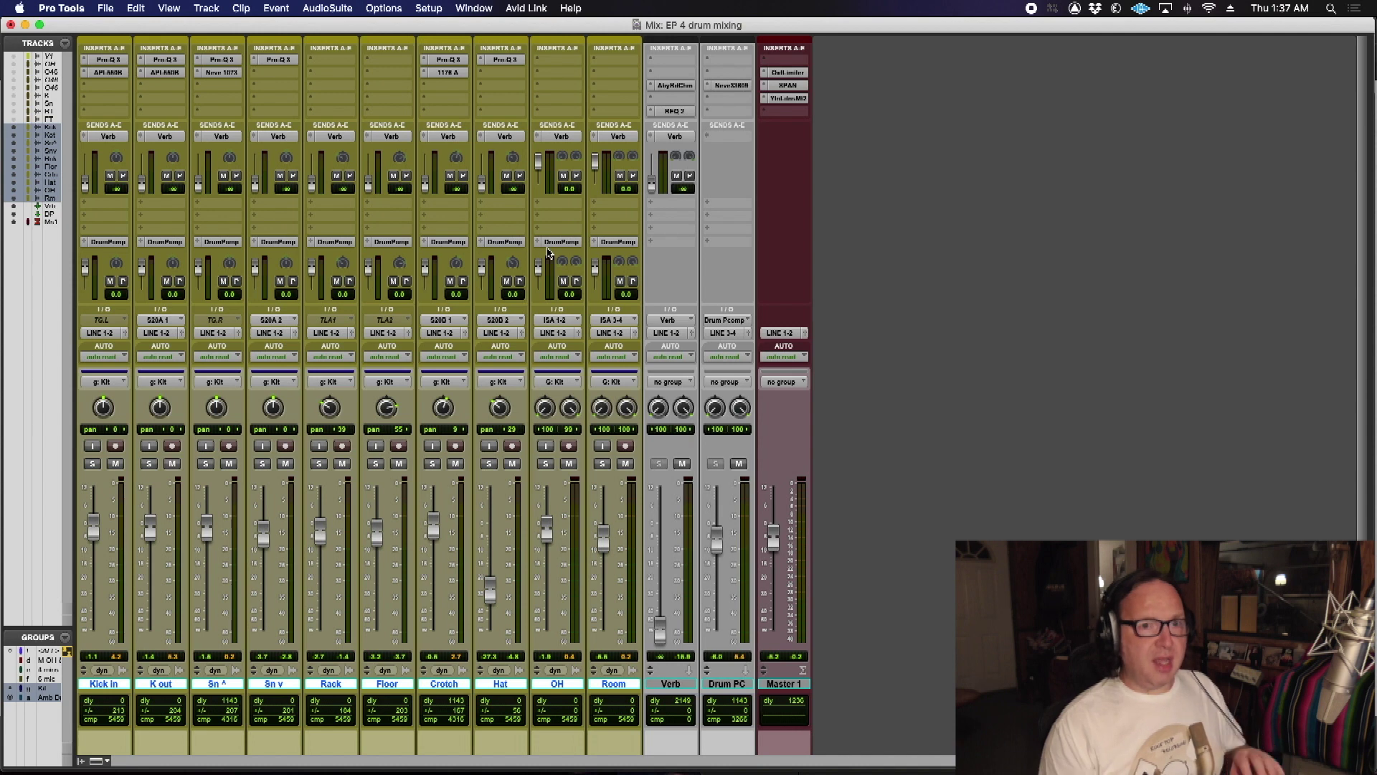
Step: Check OH's Verb send for Follow Main Pan, and open the Verb track's Abbey Road Chambers plug-in clear of the drum channels
left_click(561, 137)
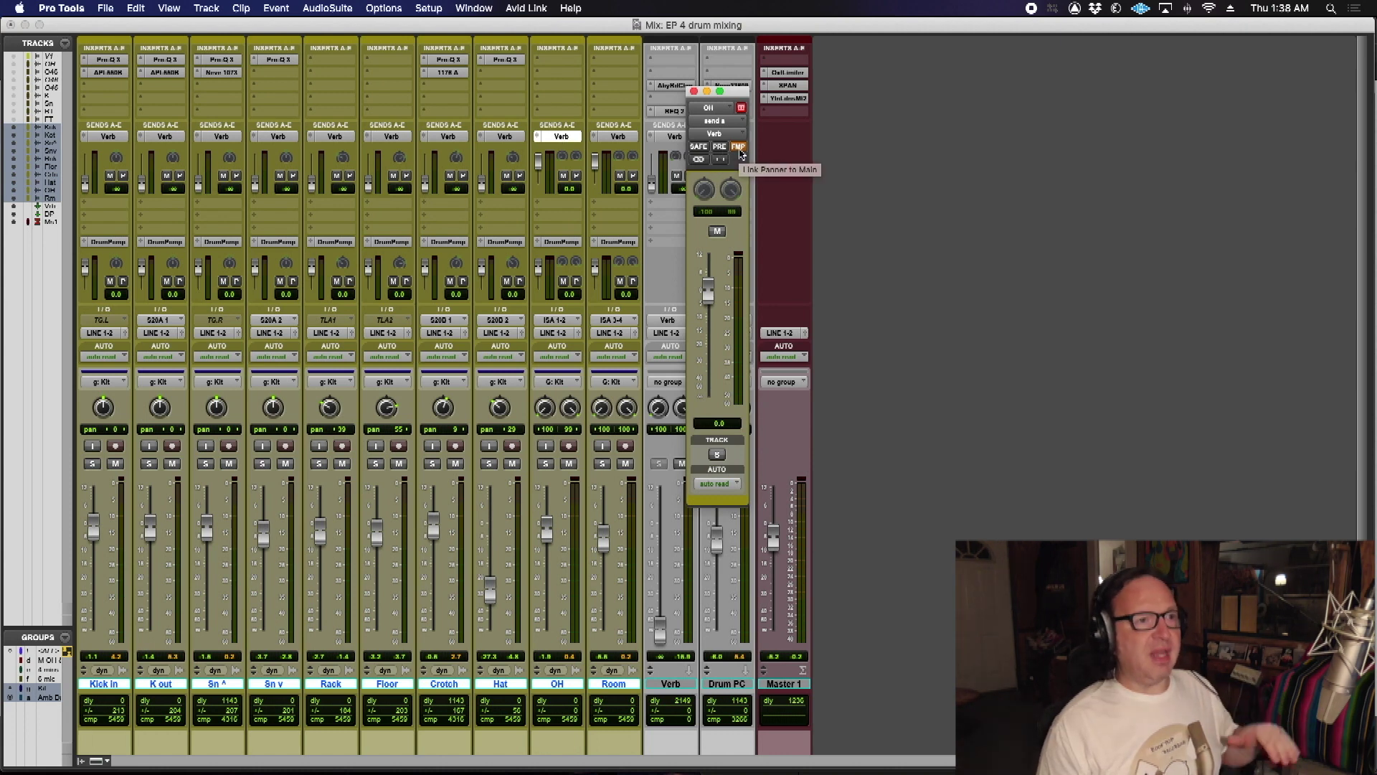
left_click(693, 92)
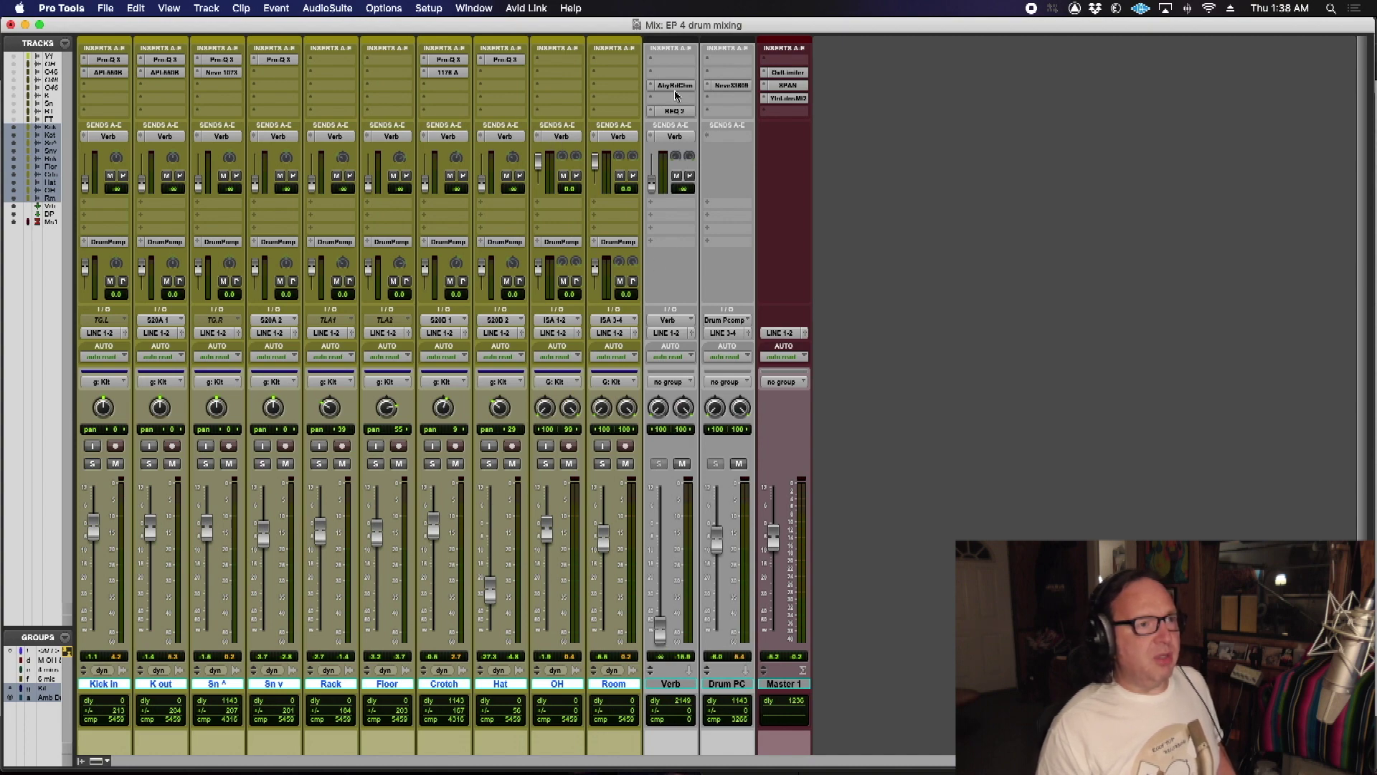
left_click(674, 85)
left_click(606, 130)
left_click_drag(606, 131, 949, 54)
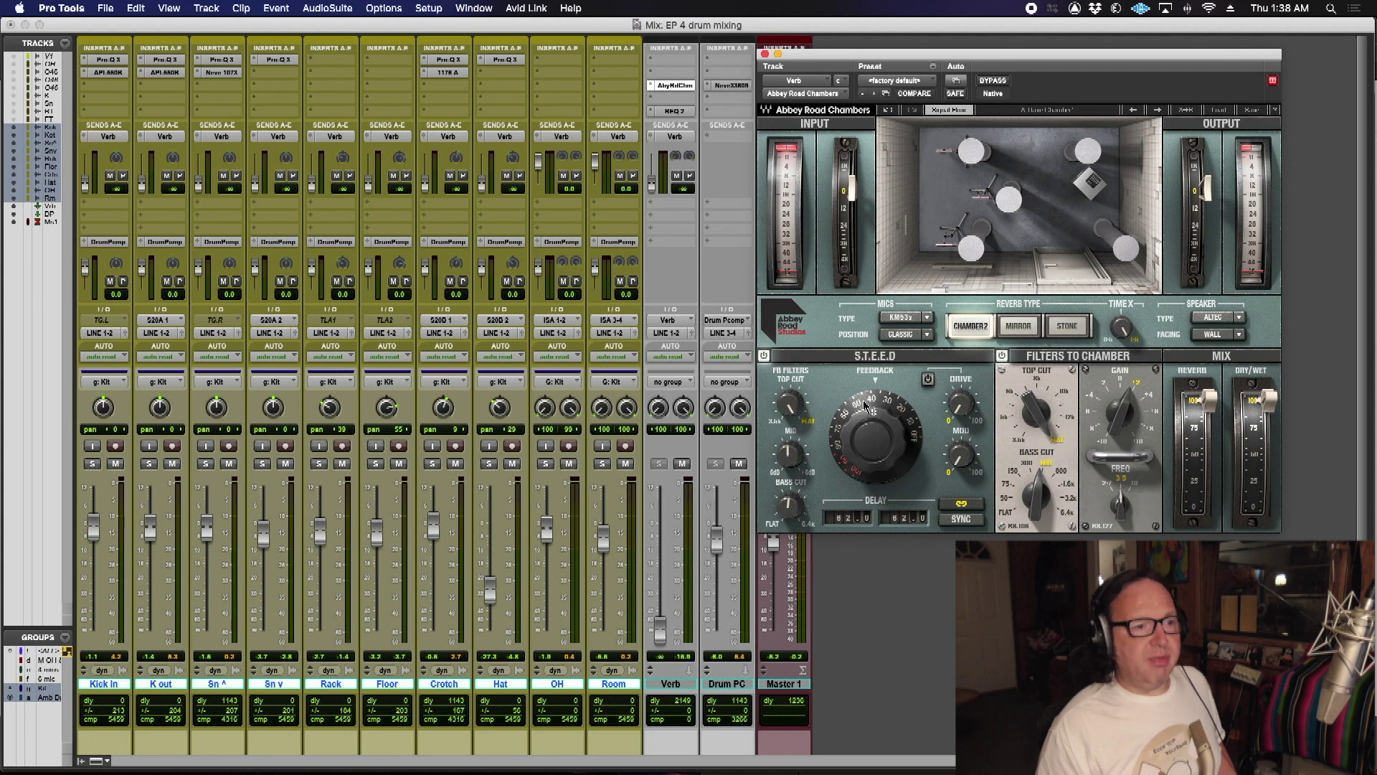
mouse_move(877, 440)
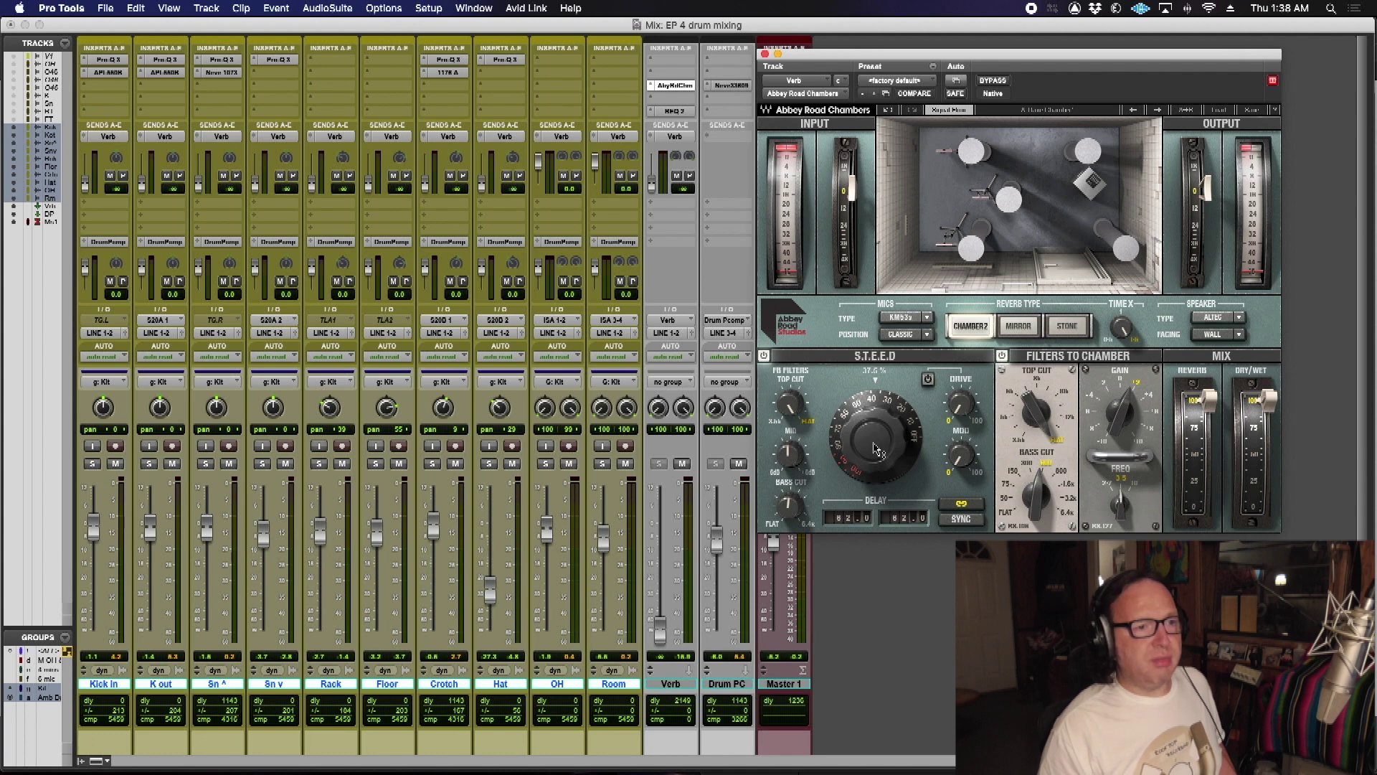
Step: Check the Abbey Road Chambers speaker settings, close the plug-in, and raise the Verb fader to about -10 dB during playback
mouse_move(1122, 328)
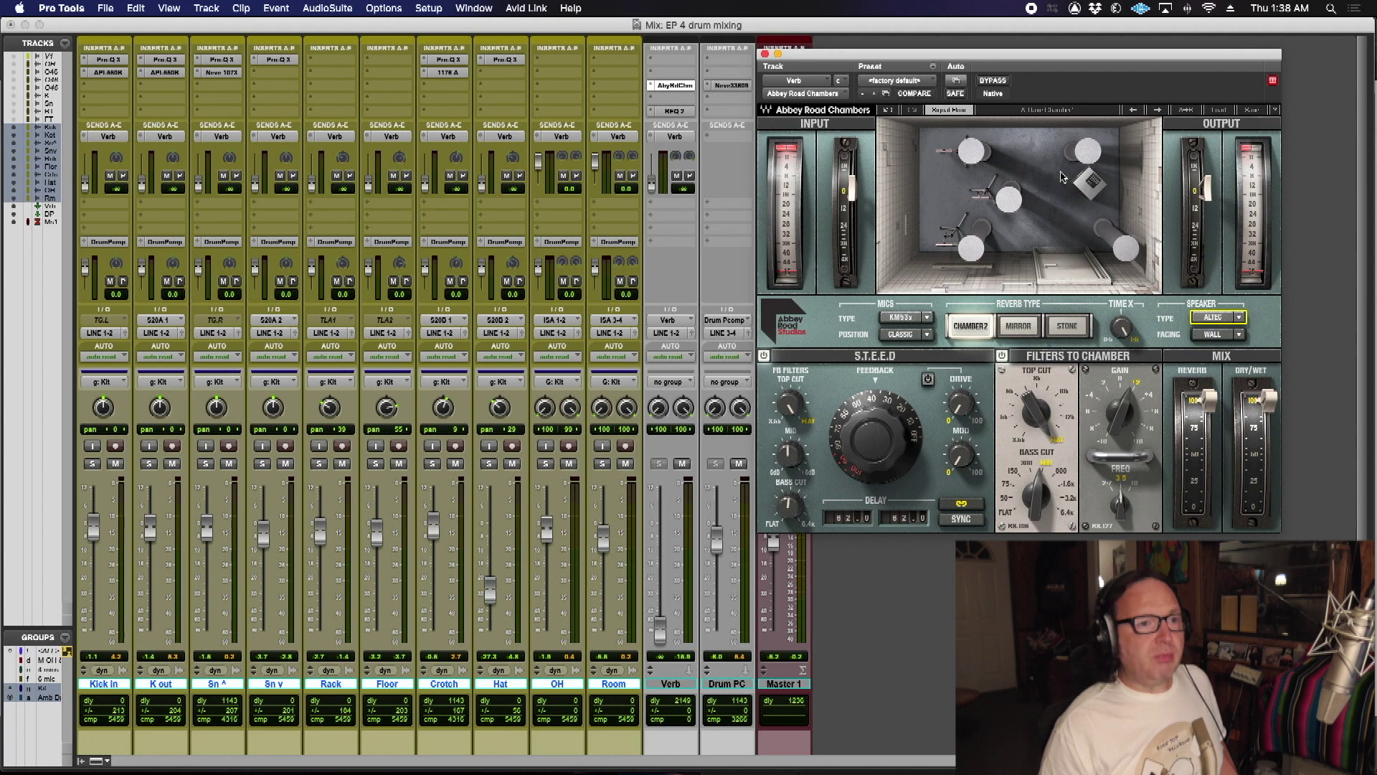
left_click(766, 55)
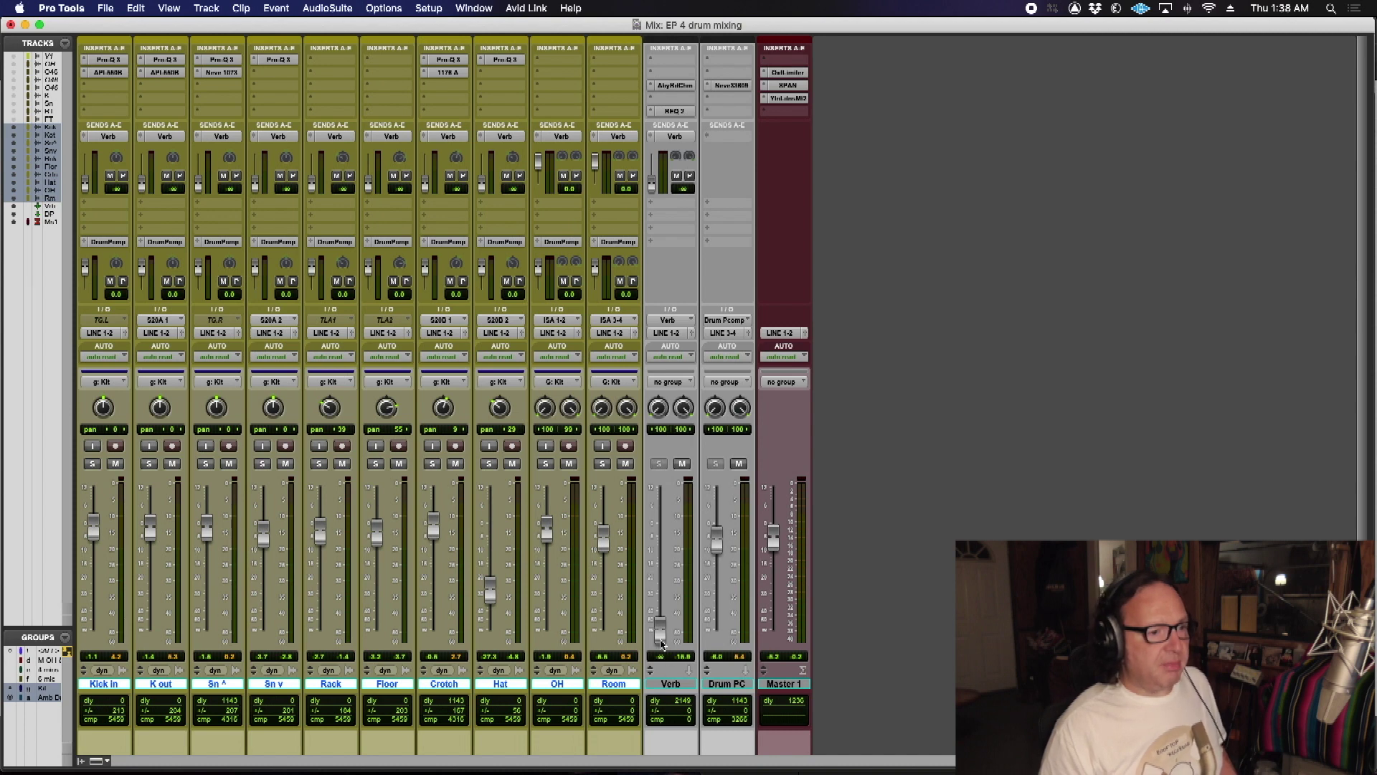
key("space")
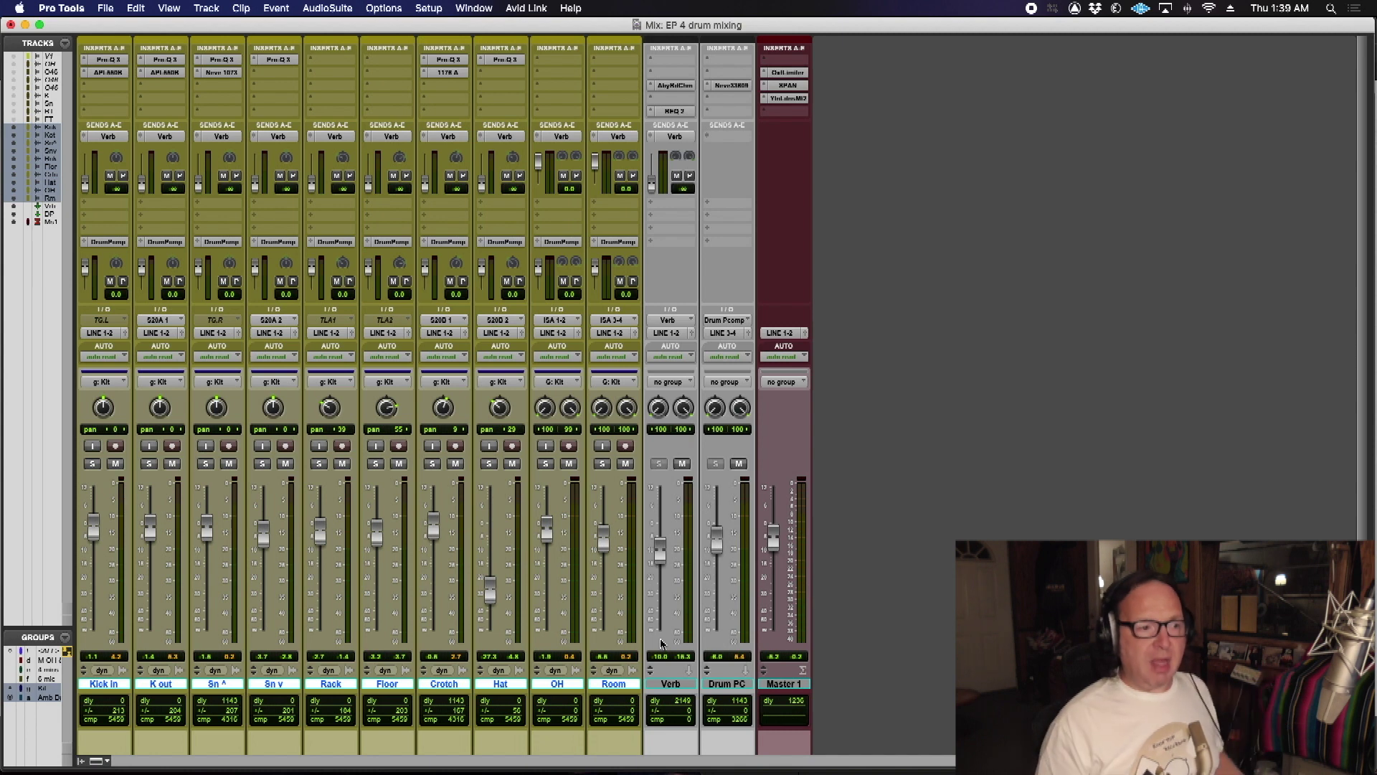
Step: Turn the OH and Room Verb sends fully down and set the Crotch, Floor, Rack and Sn v Verb sends to 0.0 dB
left_click(597, 162, "alt")
left_click(539, 162, "alt")
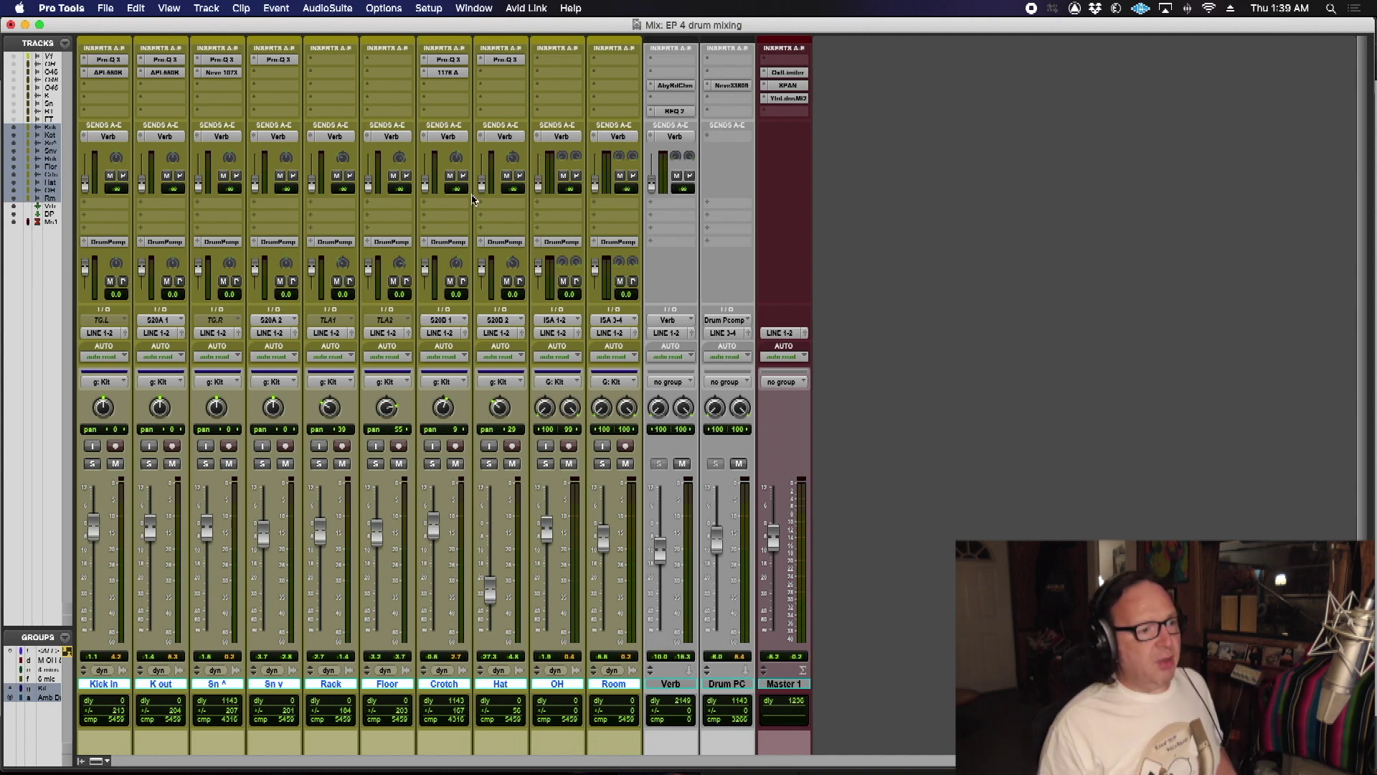
left_click_drag(428, 188, 431, 171)
left_click(368, 188, "alt")
left_click(311, 187, "alt")
left_click(256, 188, "alt")
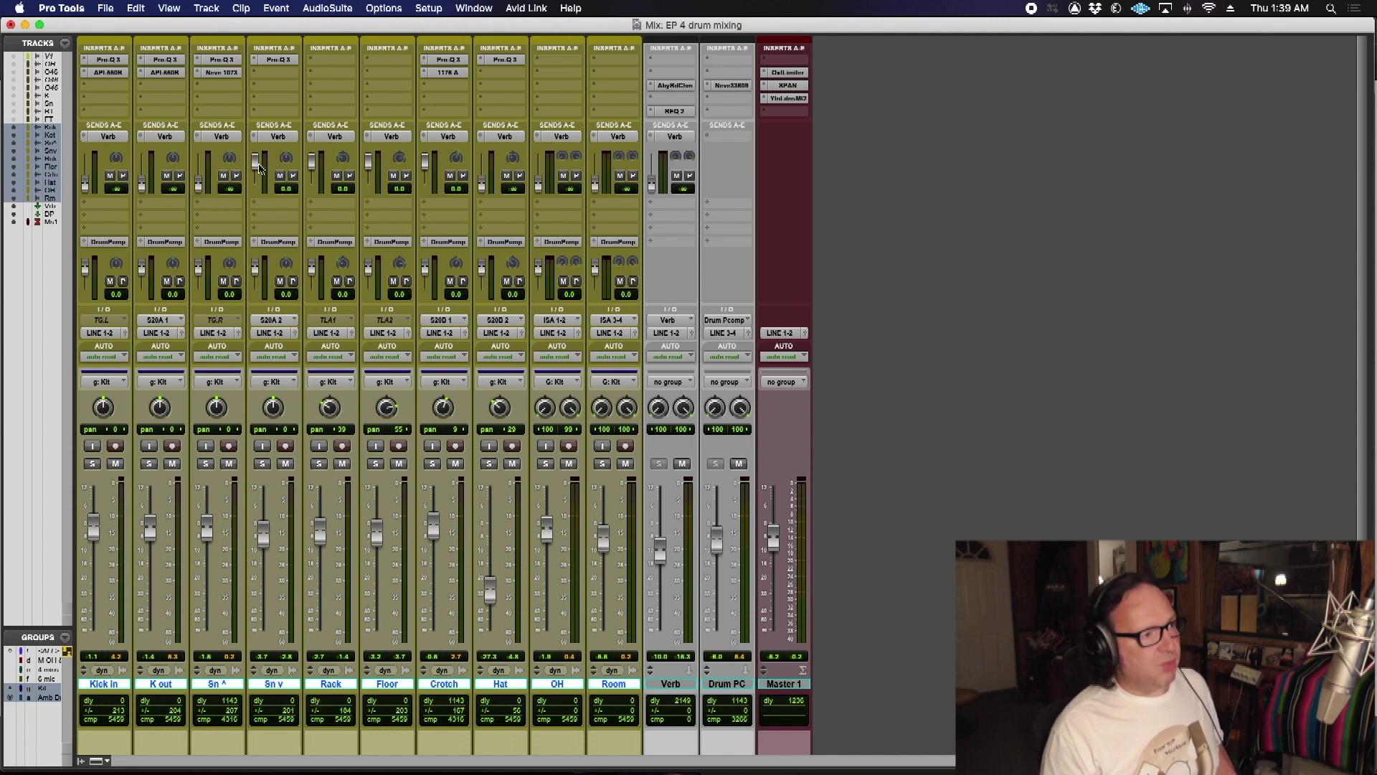
Step: Raise the Kick in Verb send to about -20 dB and adjust the Verb fader while auditioning the close-mic reverb
left_click_drag(89, 189, 85, 178)
left_click(85, 175)
left_click_drag(661, 559, 659, 568)
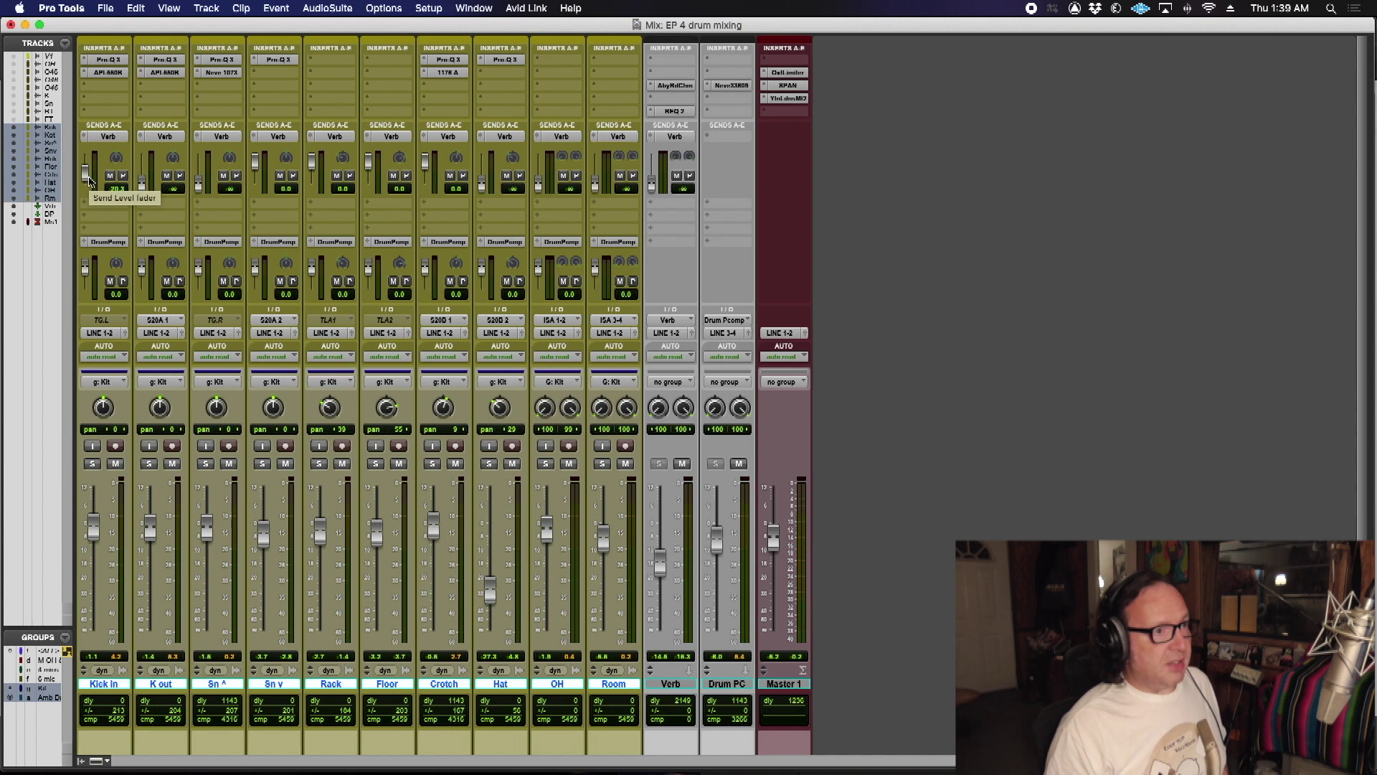
key("space")
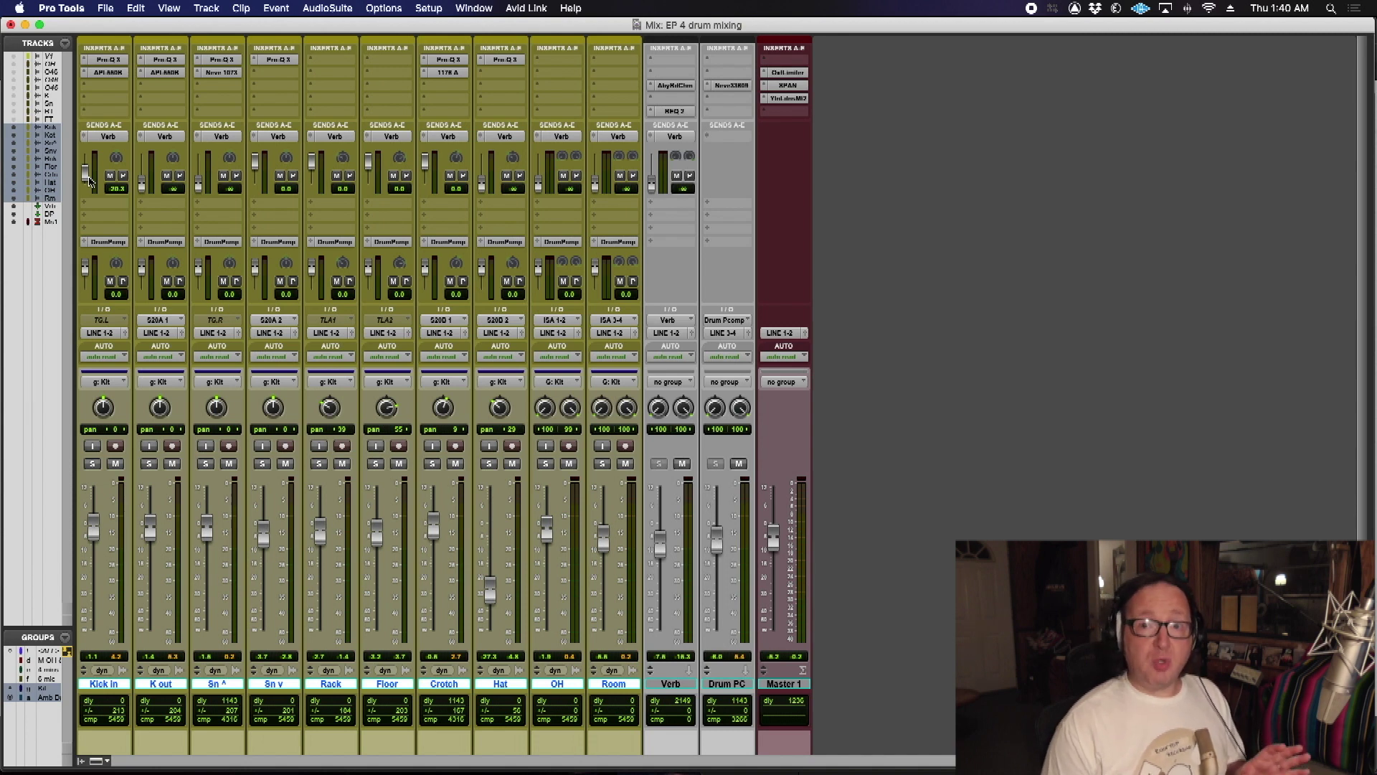
Step: Turn the Kick in, Sn v, Rack, Floor and Crotch Verb sends fully down and restore the OH and Room sends to 0.0 dB
left_click_drag(85, 174, 79, 196)
left_click_drag(254, 169, 252, 245)
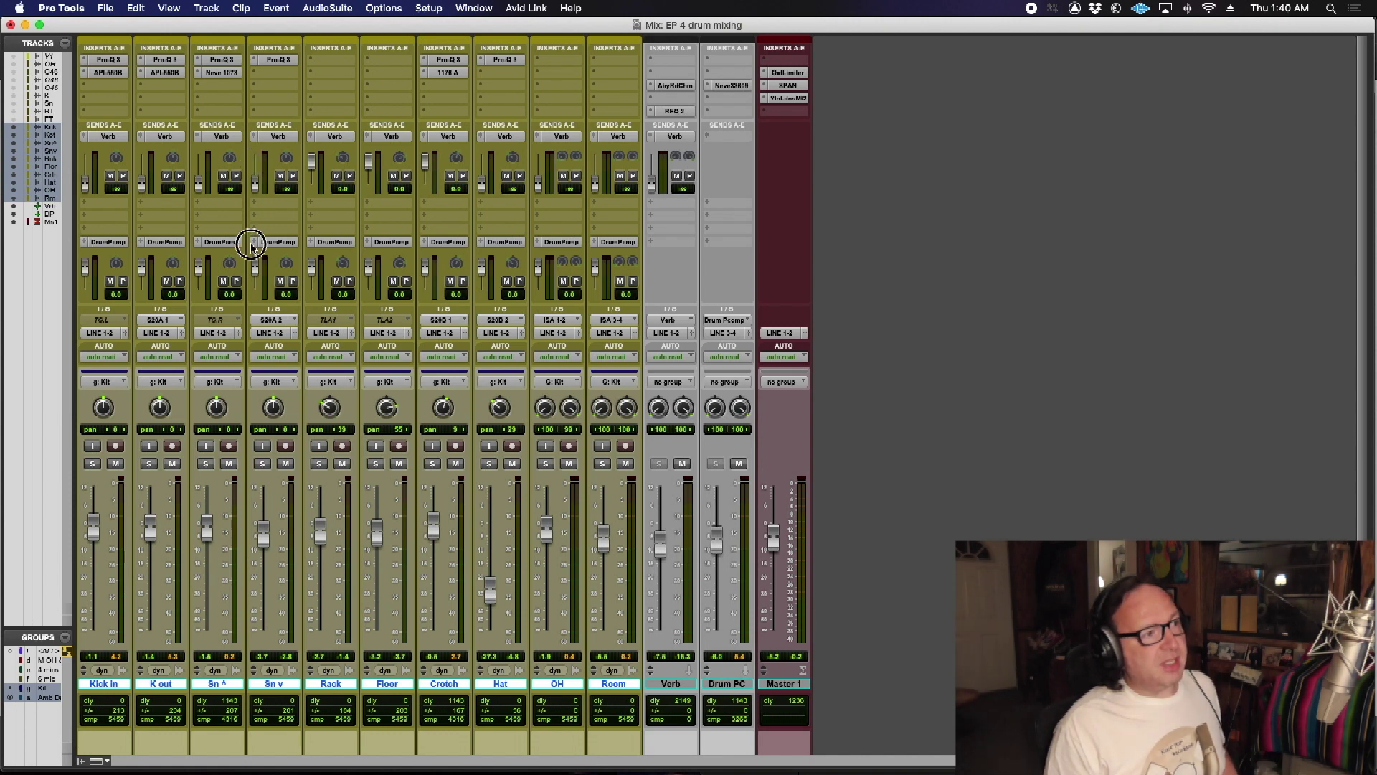
left_click_drag(313, 163, 301, 269)
left_click_drag(372, 163, 371, 209)
left_click_drag(423, 161, 426, 219)
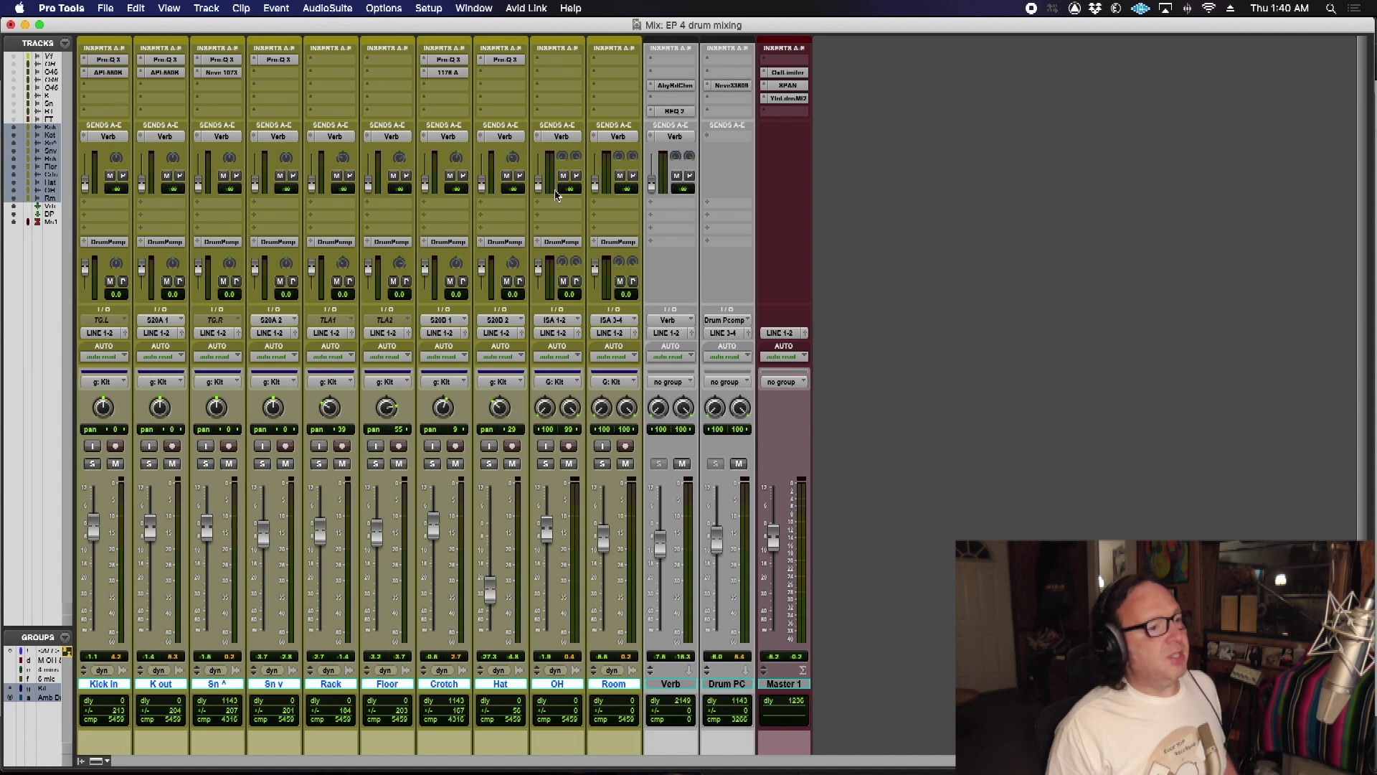
left_click(597, 188, "alt")
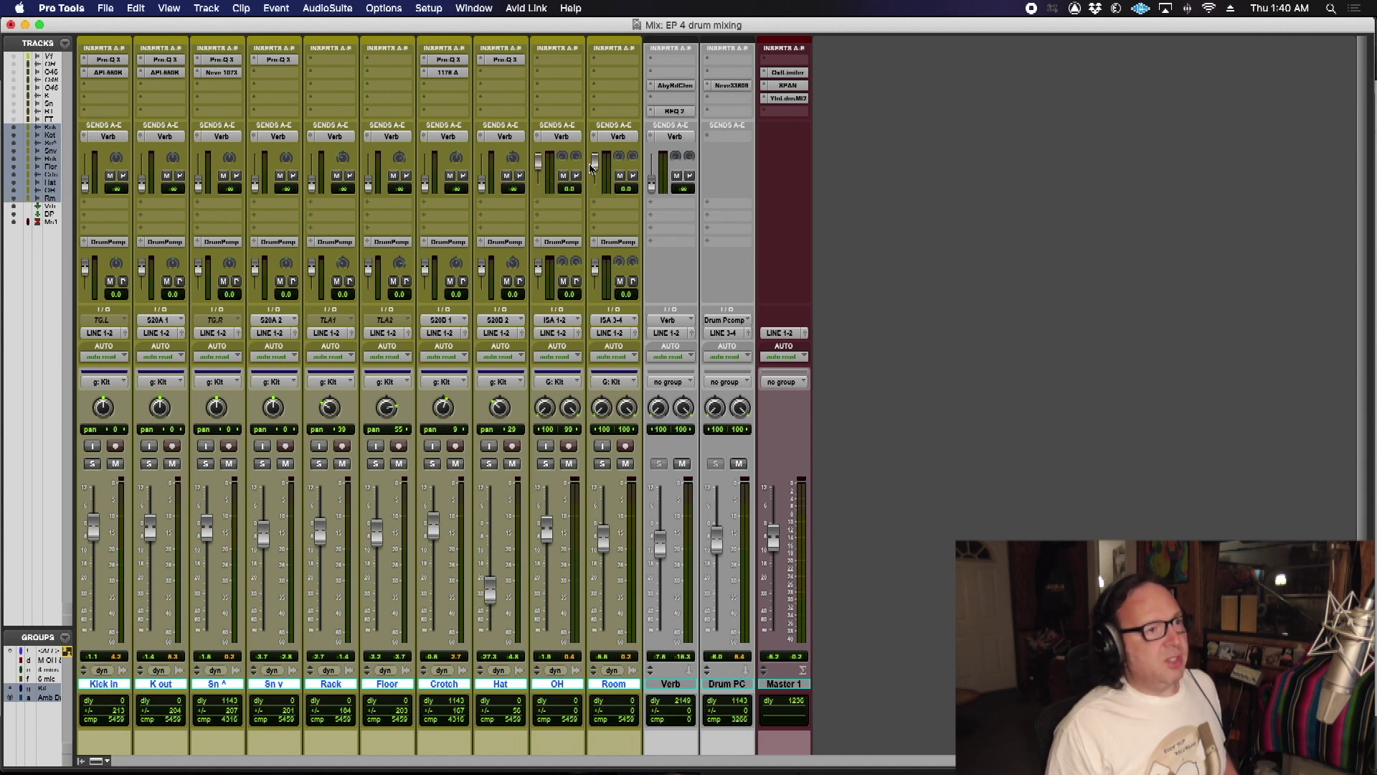
Step: Lower the Verb fader in stages to about -17 dB while auditioning the overhead and room reverb in playback
left_click_drag(663, 550, 663, 561)
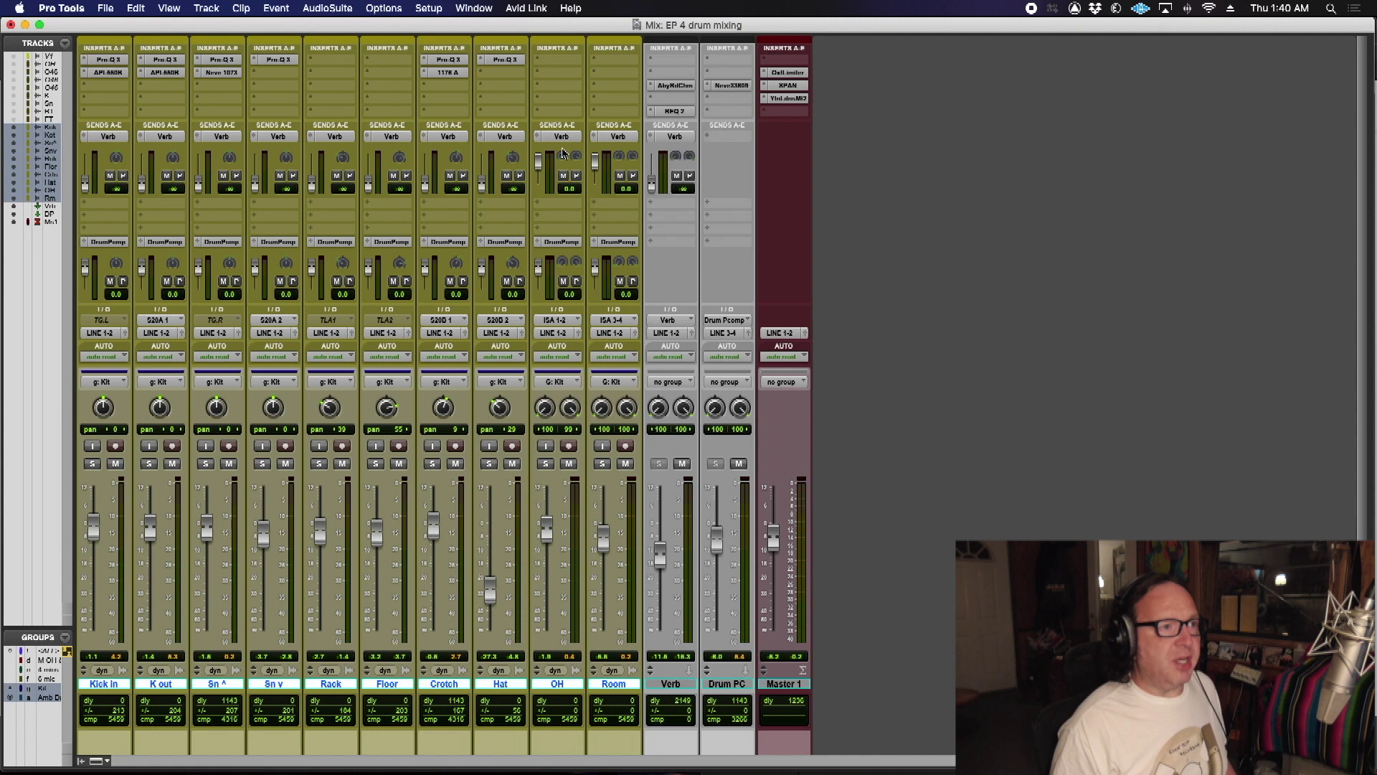
left_click_drag(660, 562, 662, 561)
key("space")
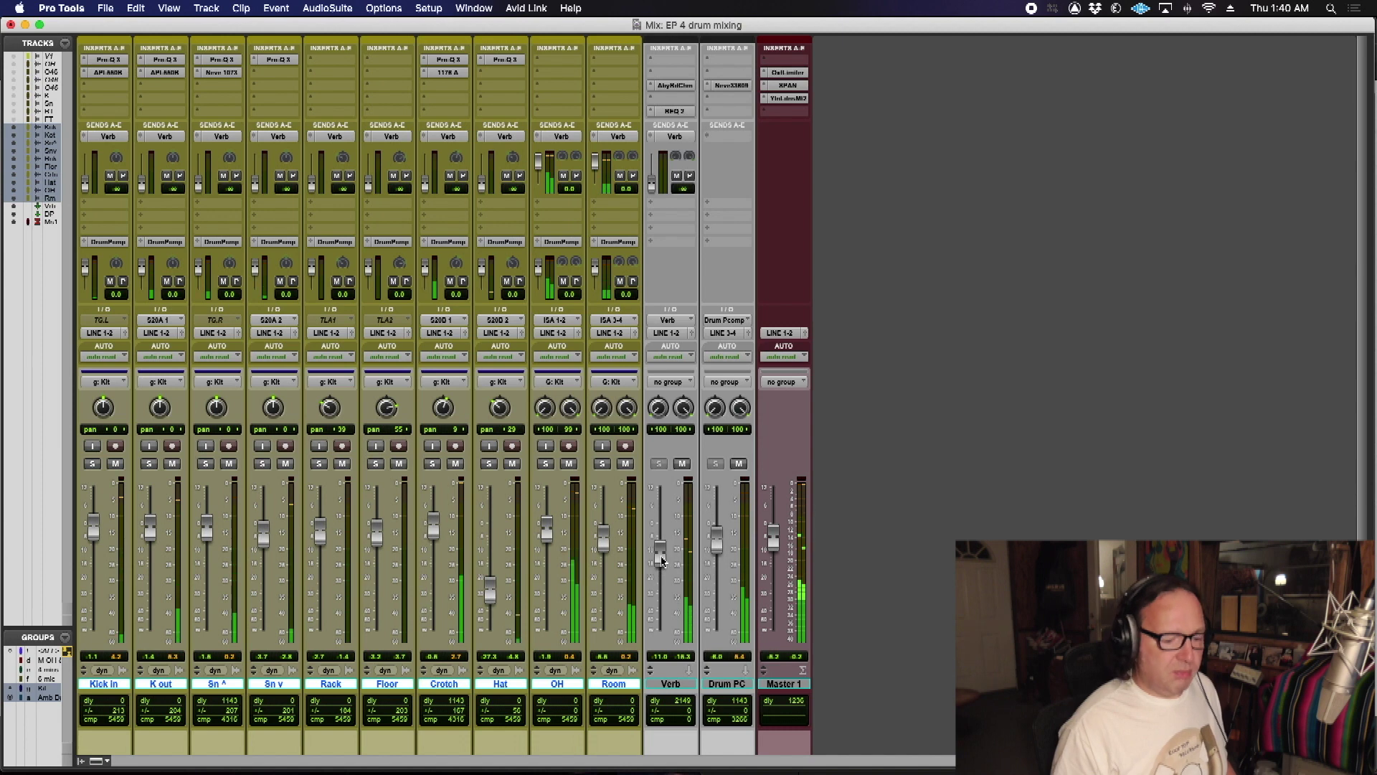
key("shift+m")
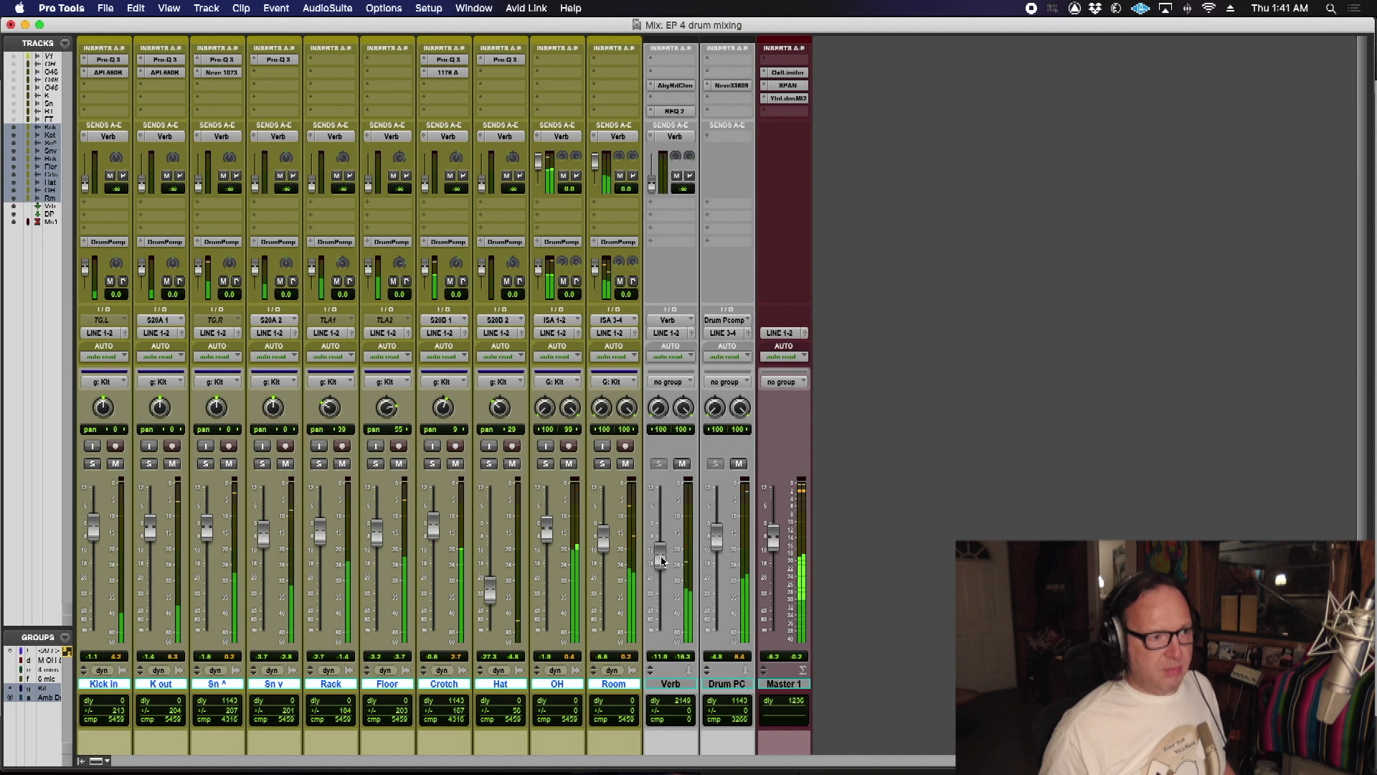
left_click_drag(661, 558, 661, 566)
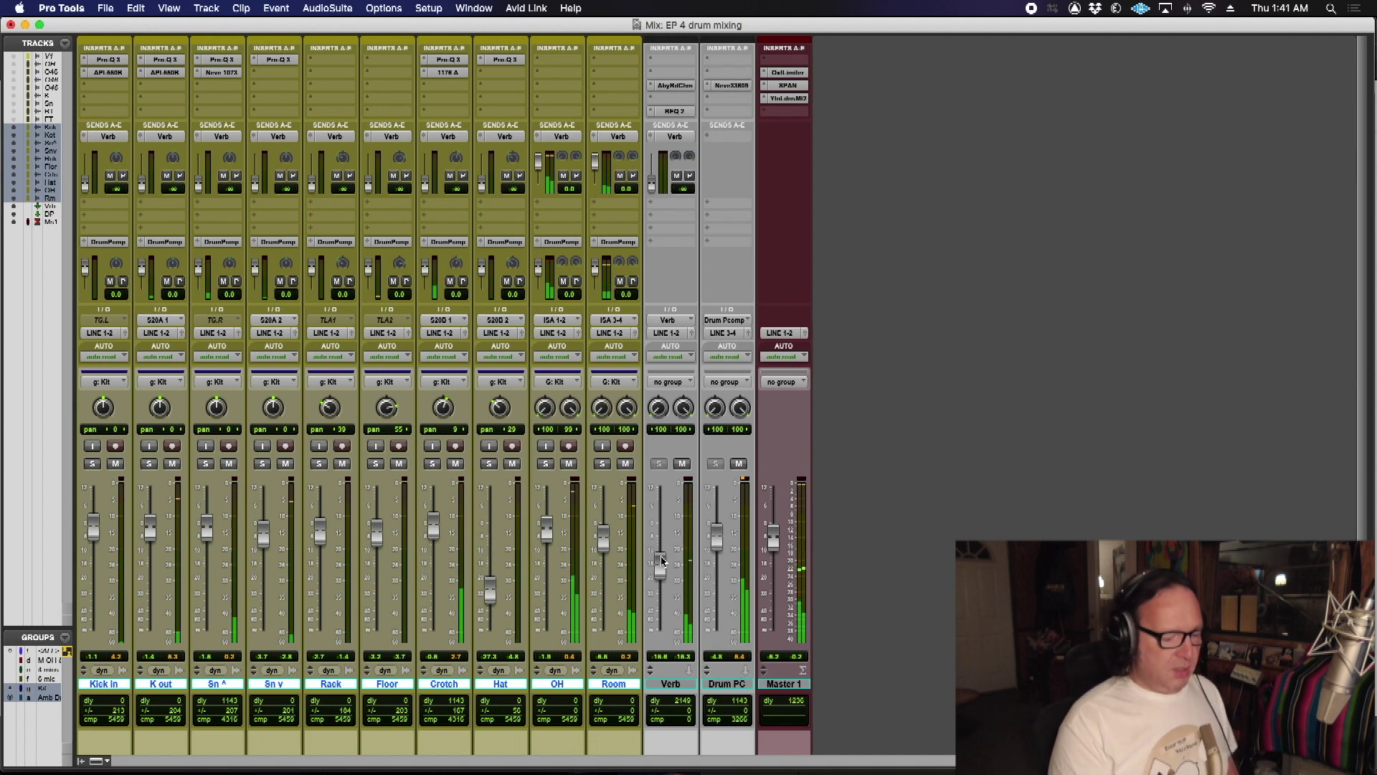
Step: Pull the Verb fader all the way down to minus infinity and play the drums without reverb
key("space")
left_click(661, 561, "alt")
key("space")
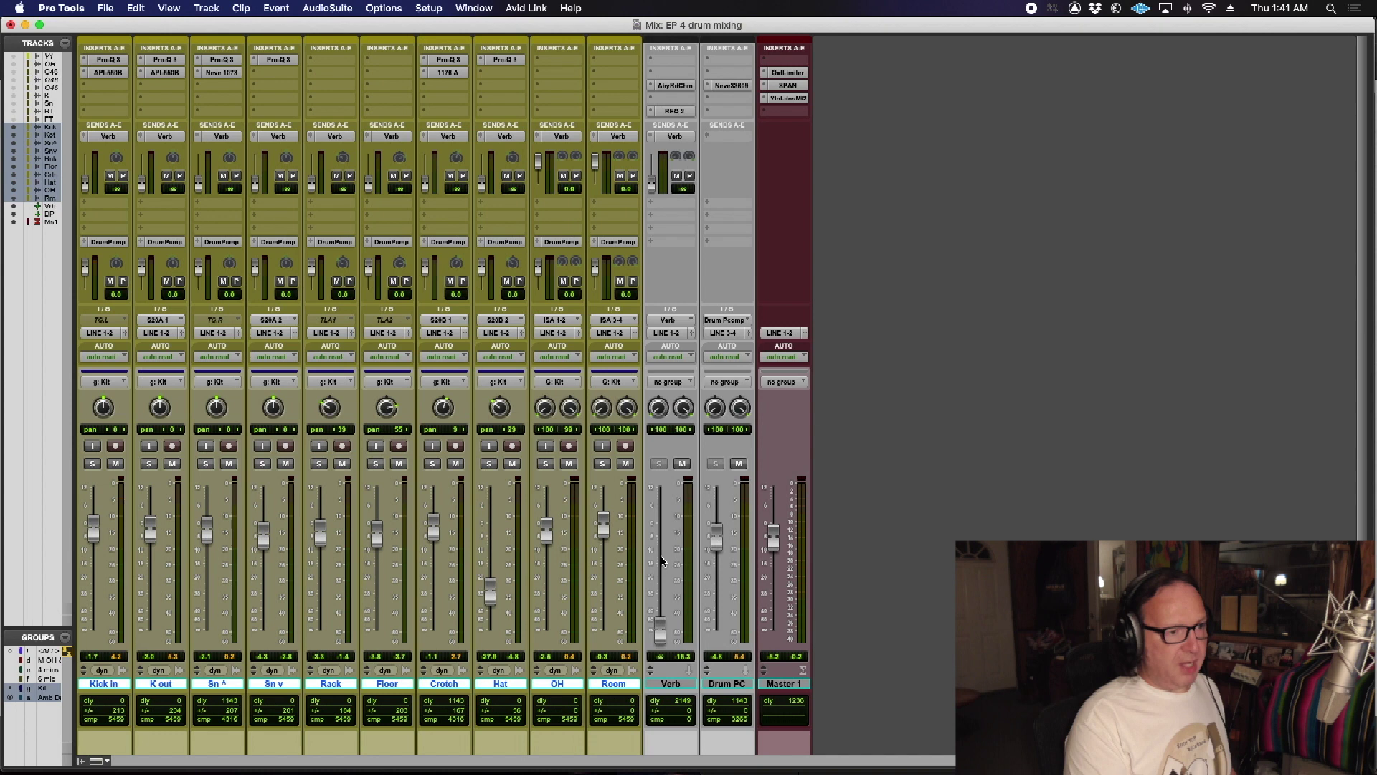